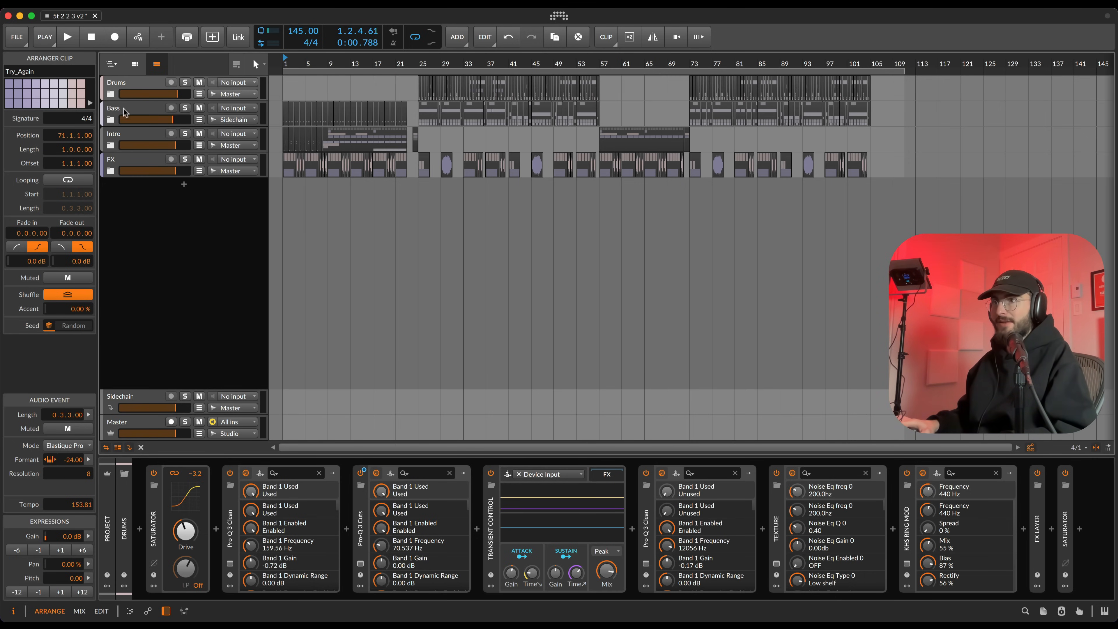
Step: Unfold the Drums group to show its tracks and play the arrangement from bar 25
left_click(111, 94)
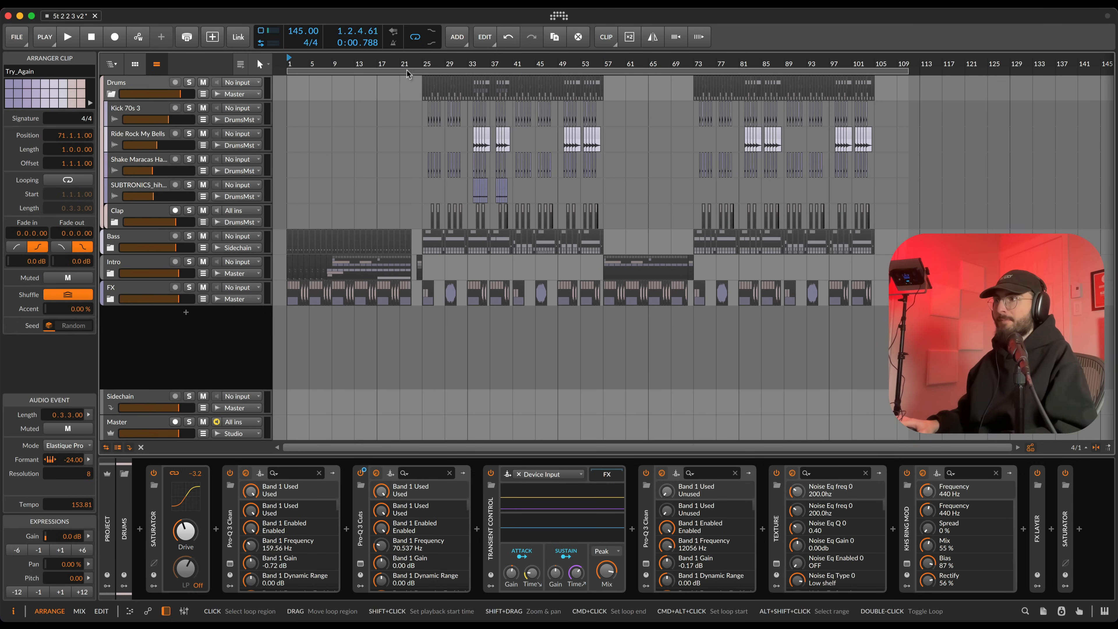
left_click(423, 58)
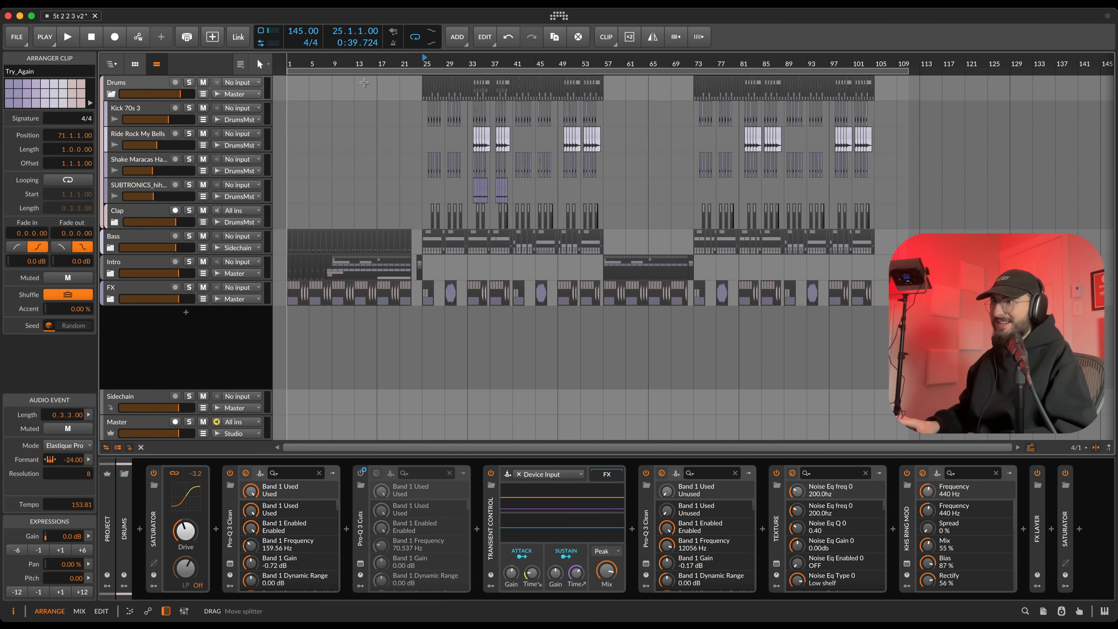
scroll(400, 75, "up", 3)
key("space")
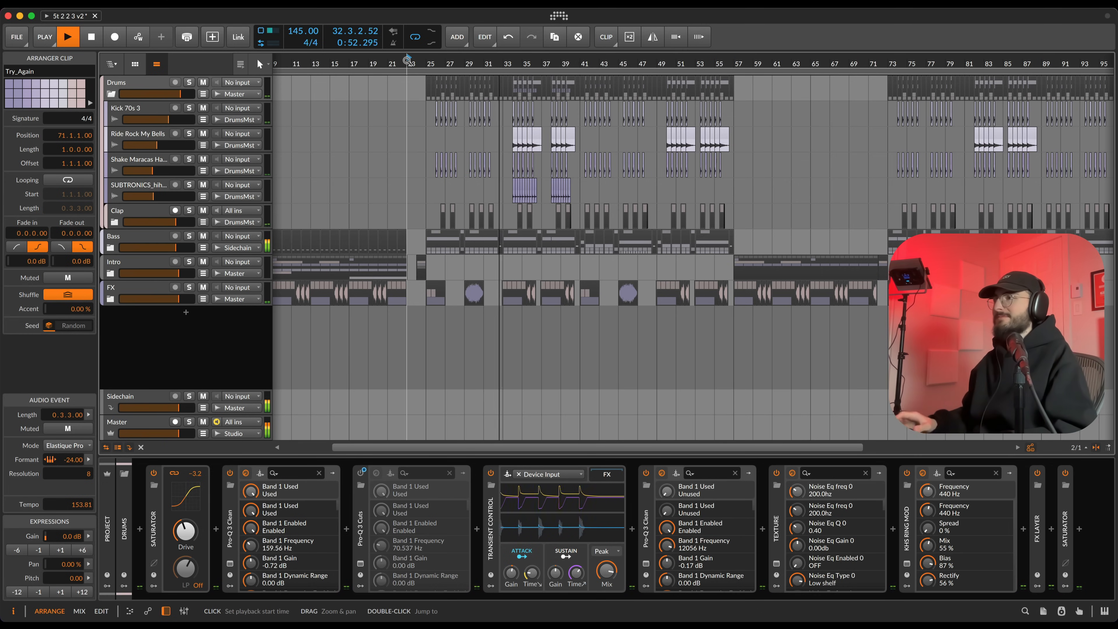
key("space")
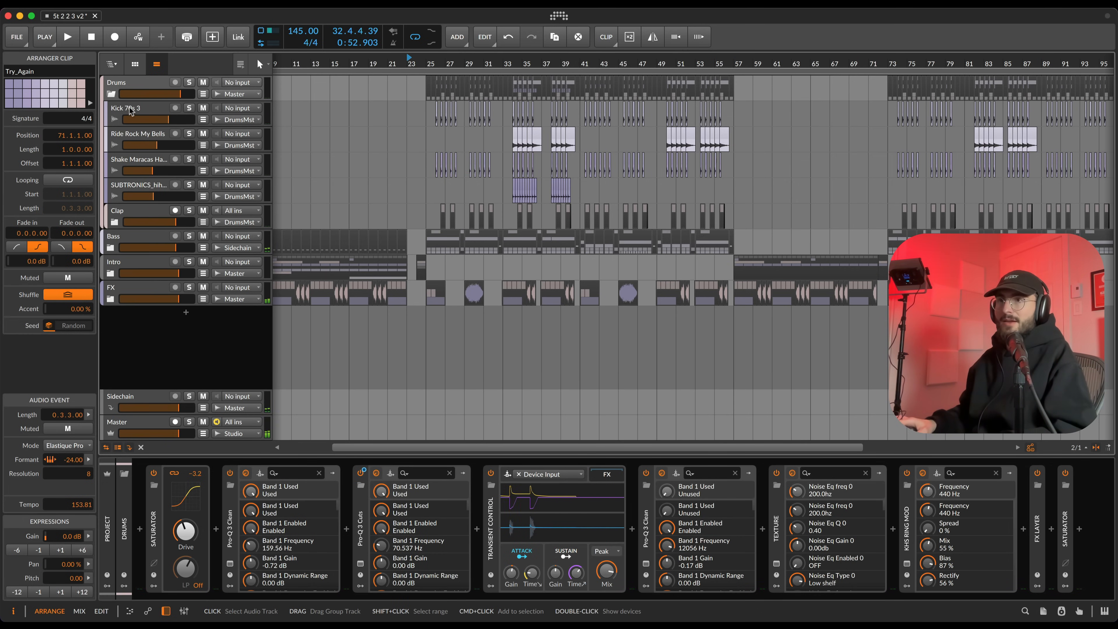
Step: Solo the Drums group and select its track
scroll(432, 112, "up", 10)
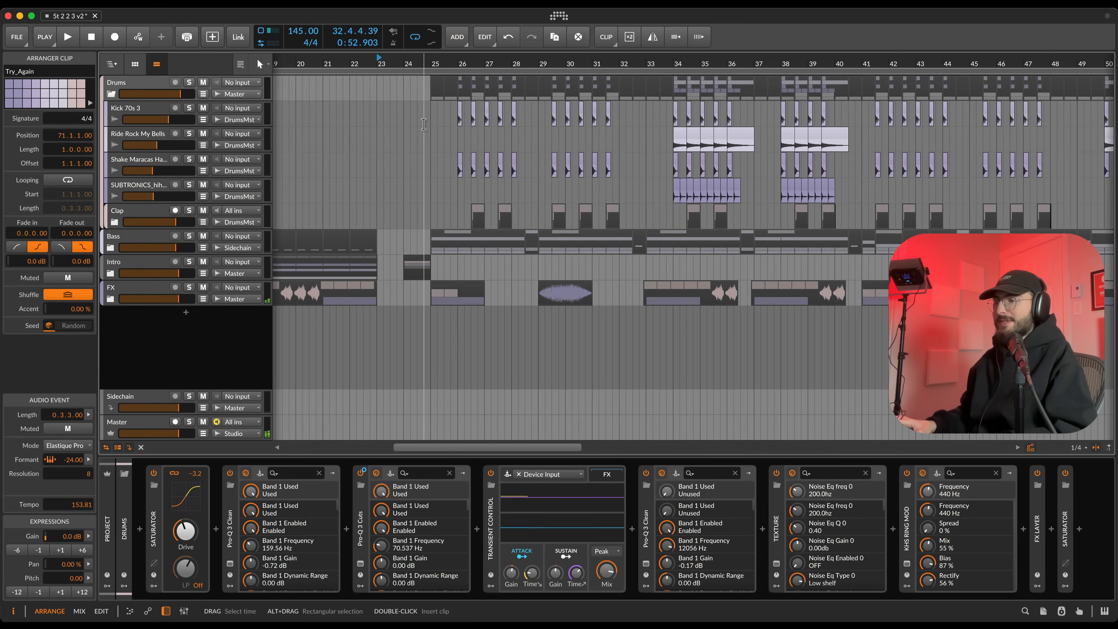
left_click(189, 83)
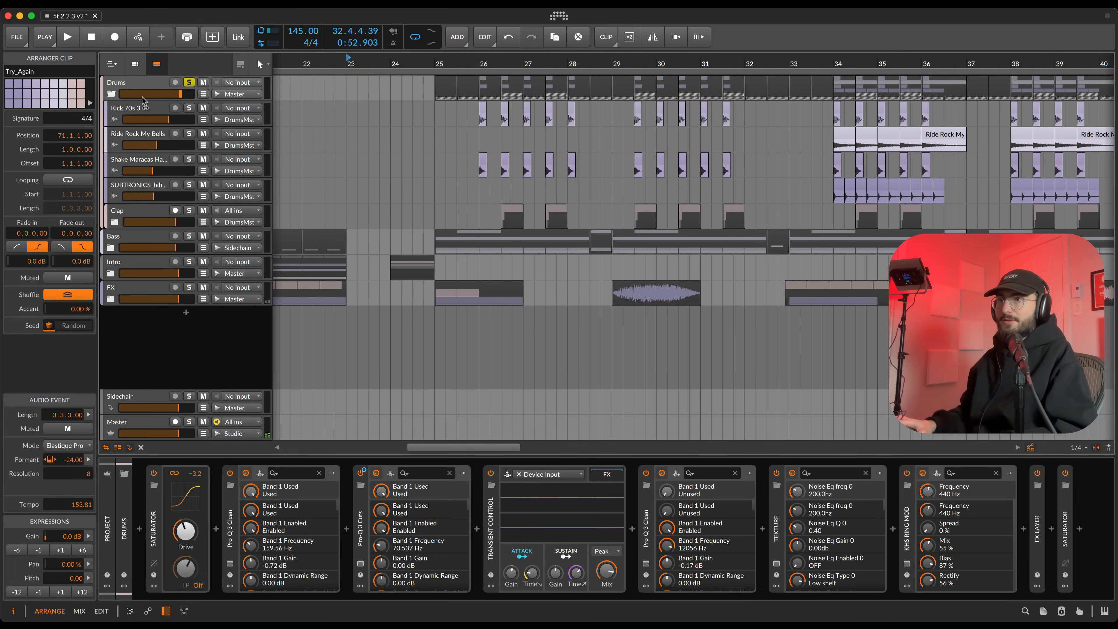
scroll(453, 264, "up", 4)
left_click(415, 327)
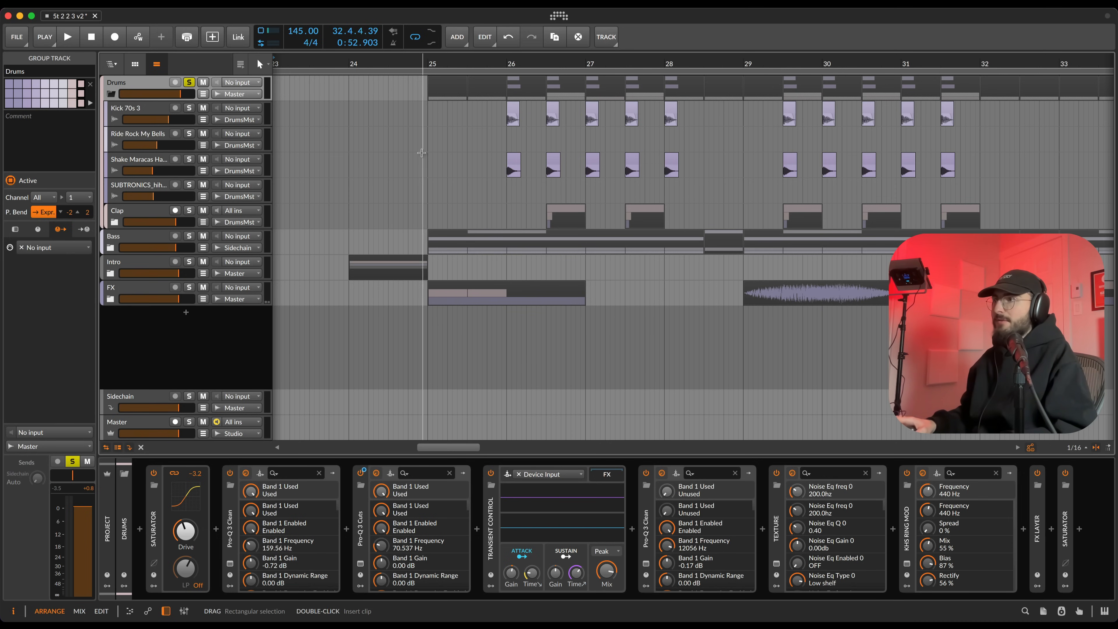
scroll(442, 97, "up", 3)
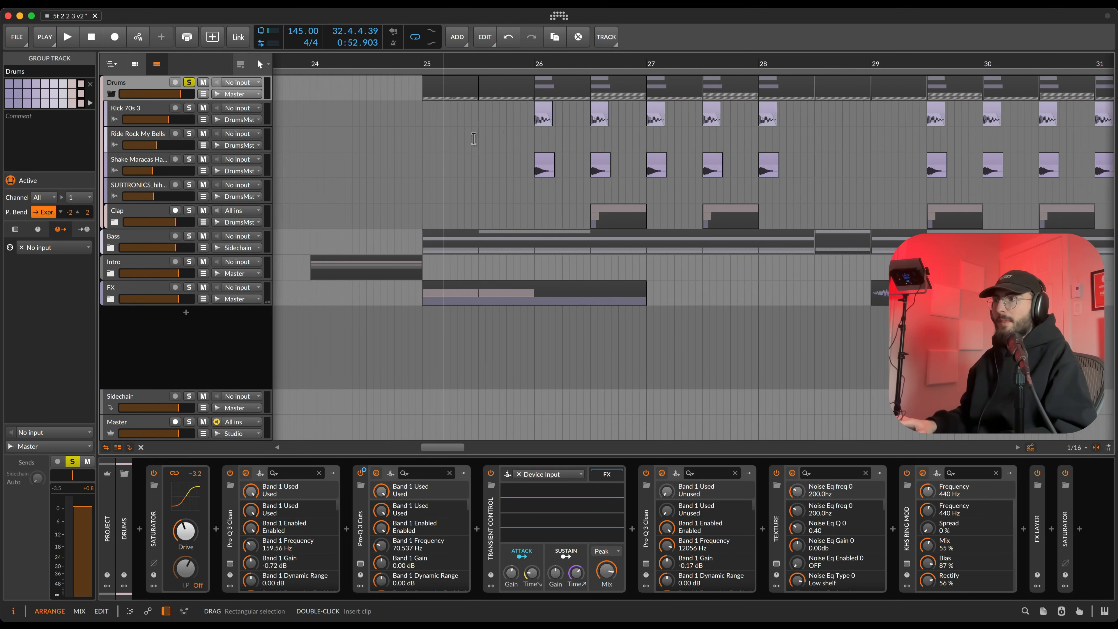
Step: Solo the Kick 70s 3 track and delete the disabled Pro-Q 3 and disabled Transient Control from its device chain
left_click(189, 108)
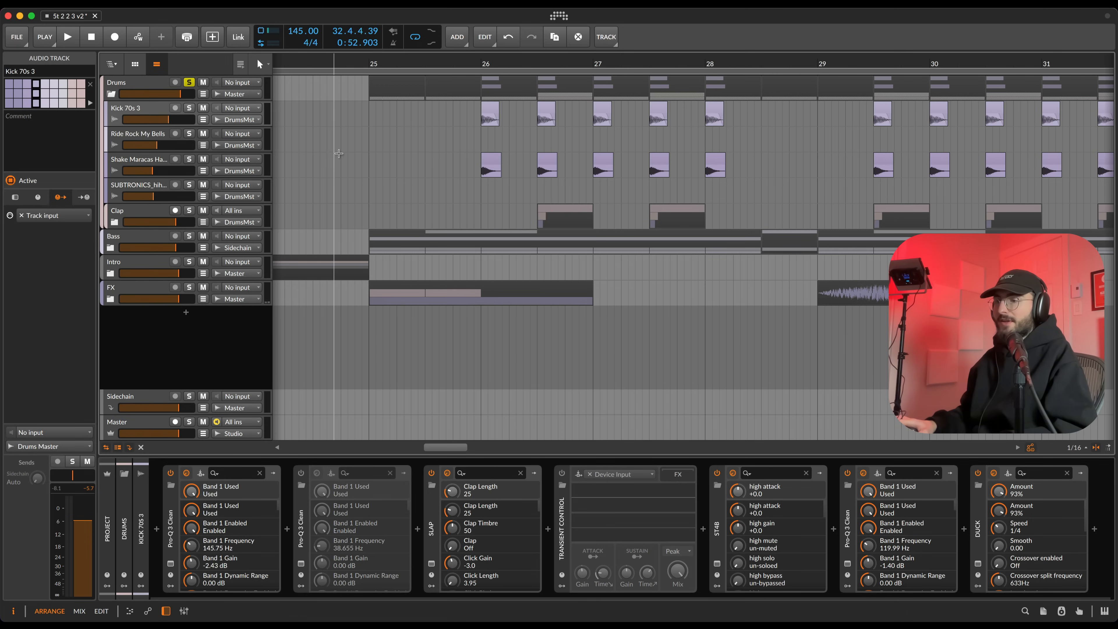
left_click(302, 529)
key("Delete")
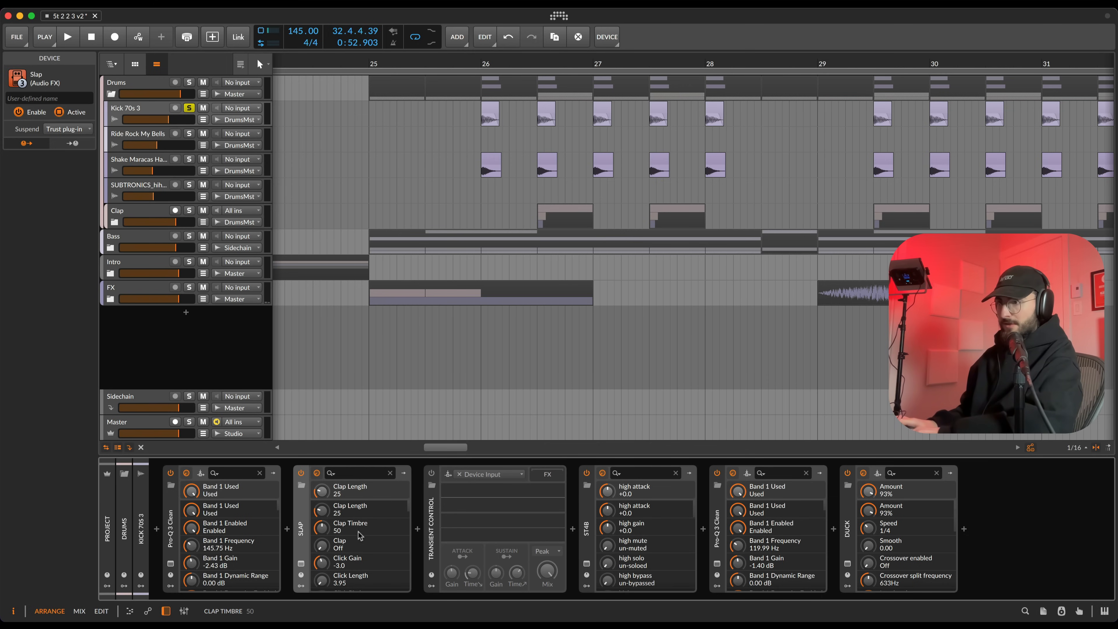
left_click(432, 528)
key("Delete")
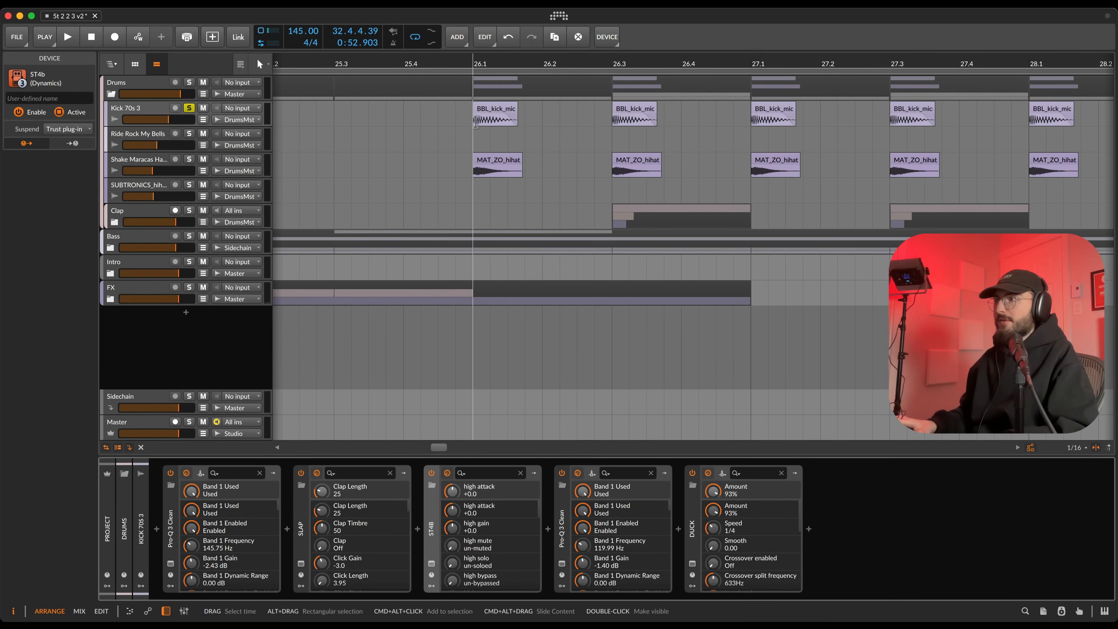
Step: Play the soloed kick from bar 26 while viewing the curve and spectrum in its first Pro-Q 3
left_click(483, 145)
scroll(479, 154, "up", 5)
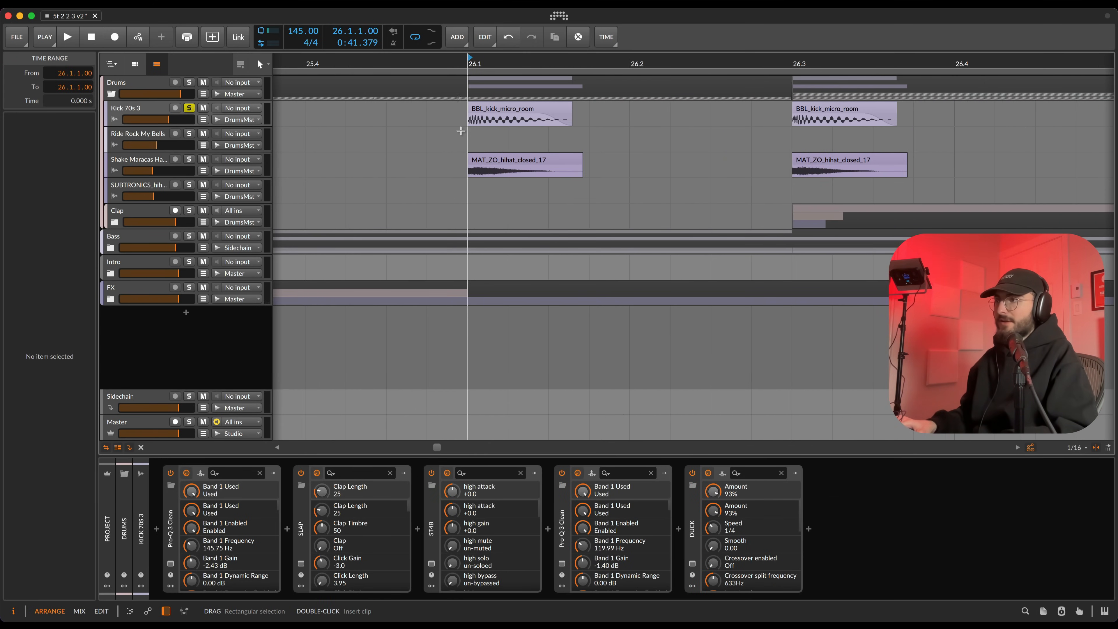
scroll(460, 131, "down", 8)
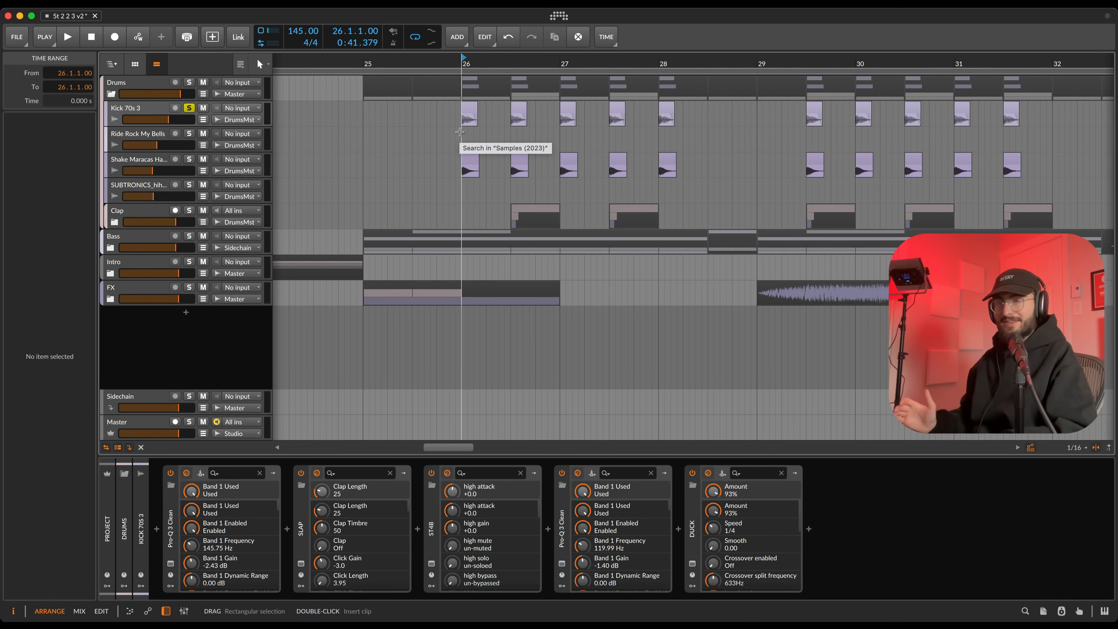
scroll(459, 132, "up", 3)
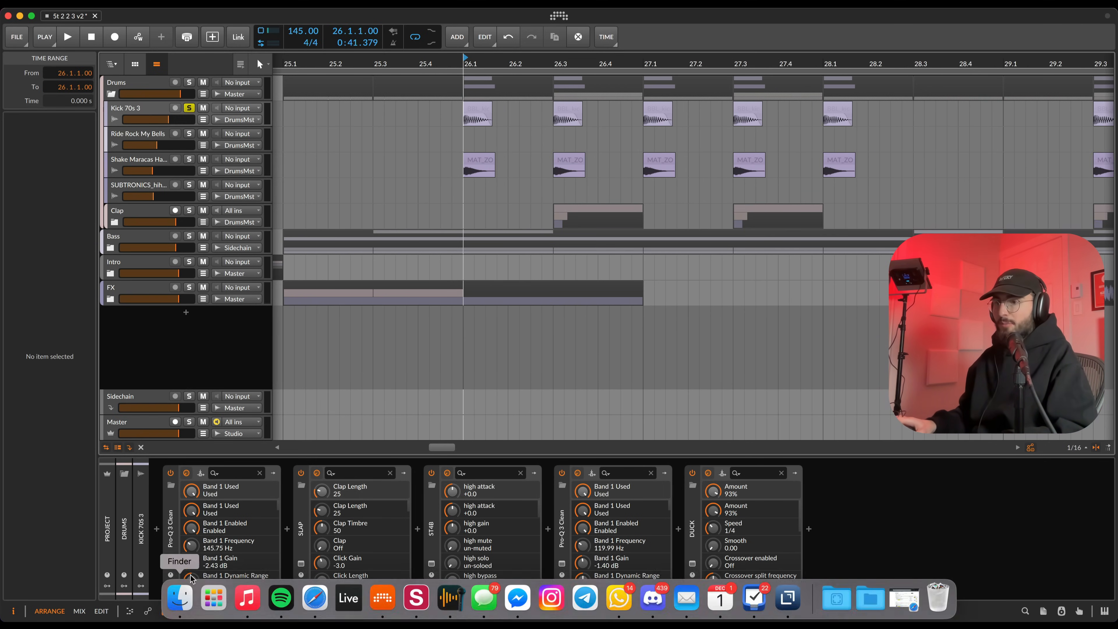
left_click(171, 564)
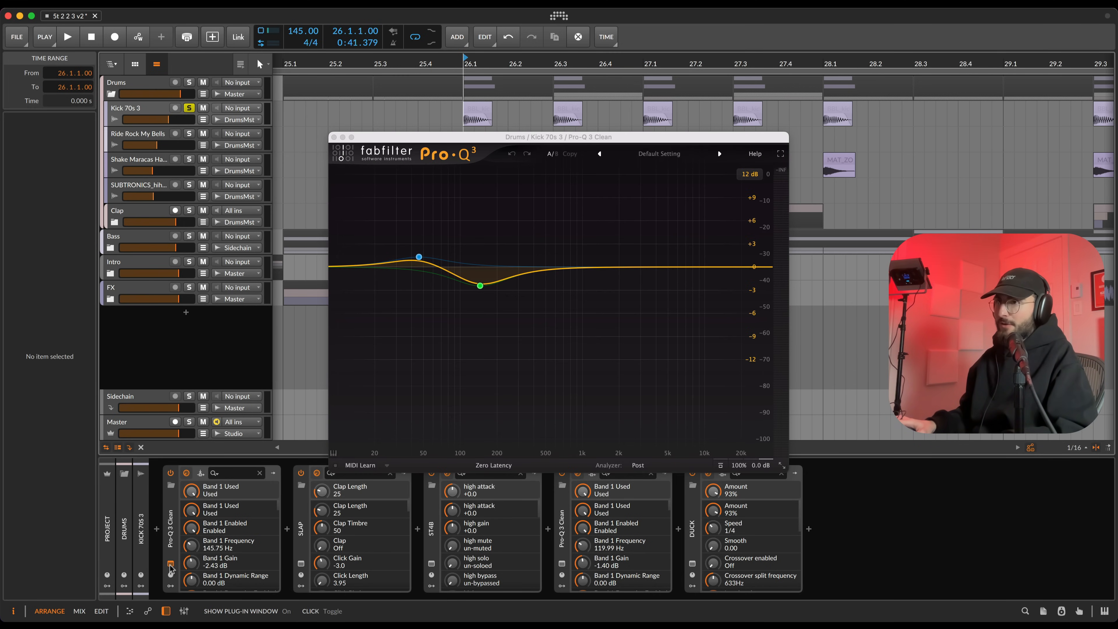
key("space")
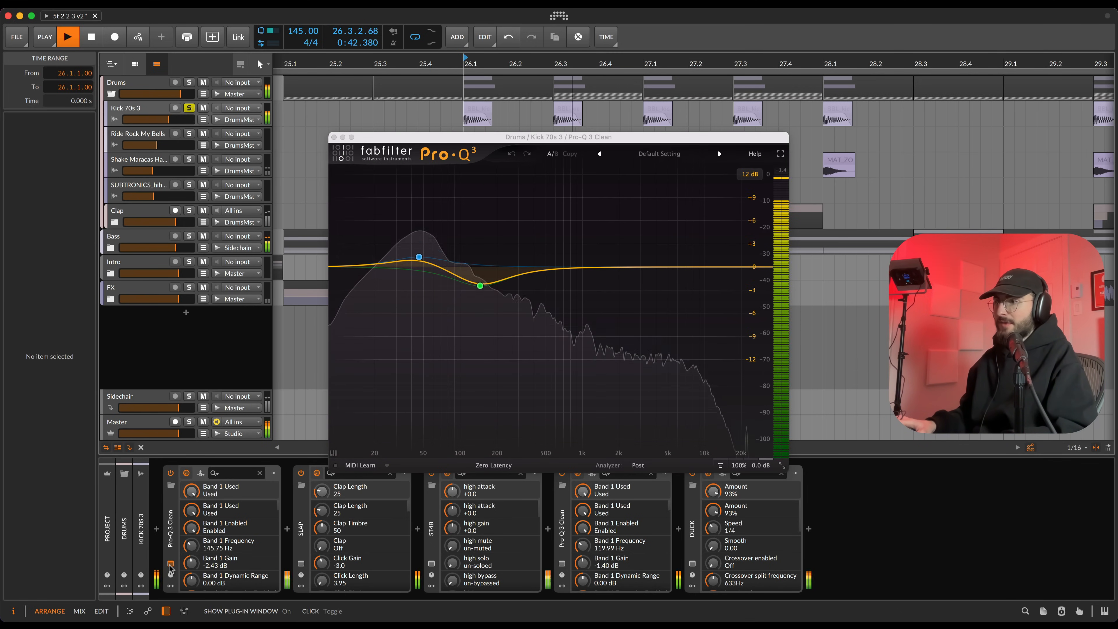
left_click(171, 565)
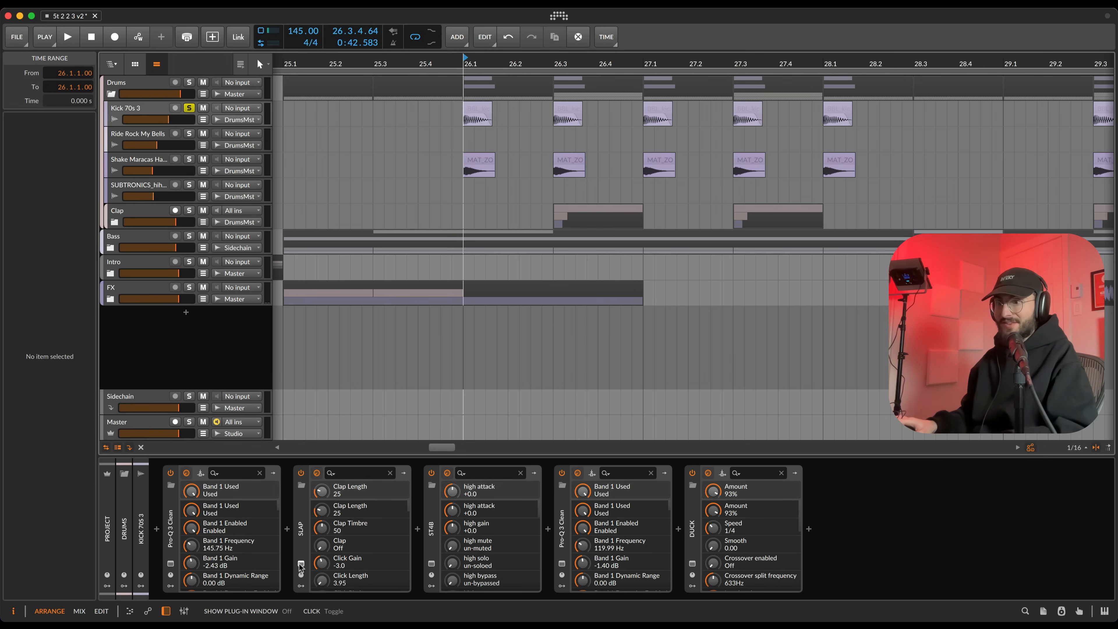
Step: Open the kick's Slap plug-in and compare the sound with the device switched off and on during playback
left_click(301, 564)
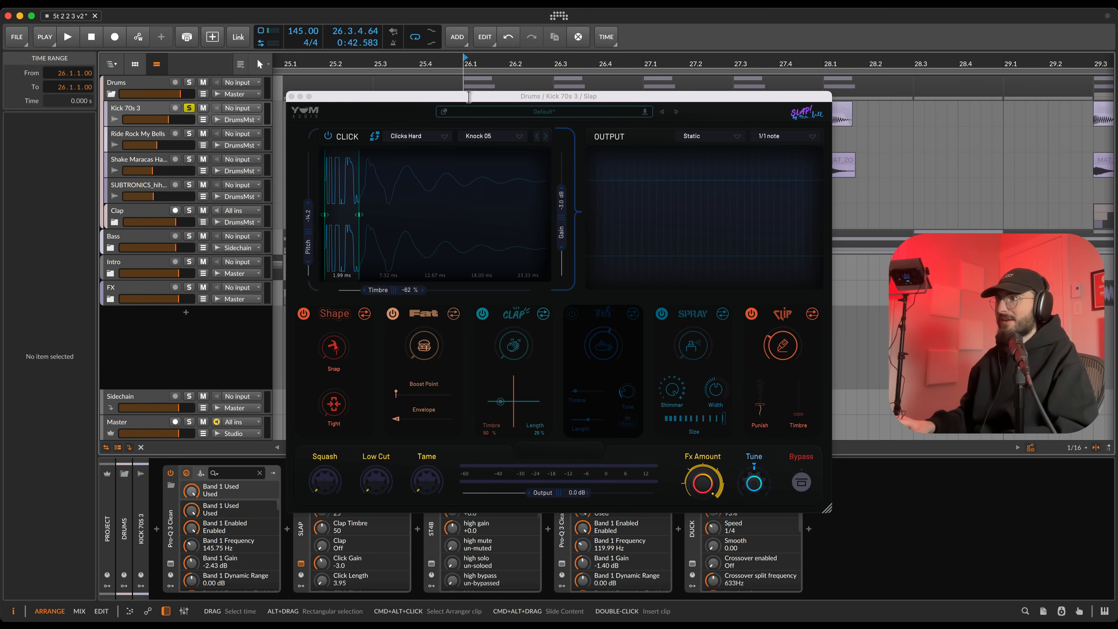
left_click_drag(467, 95, 488, 78)
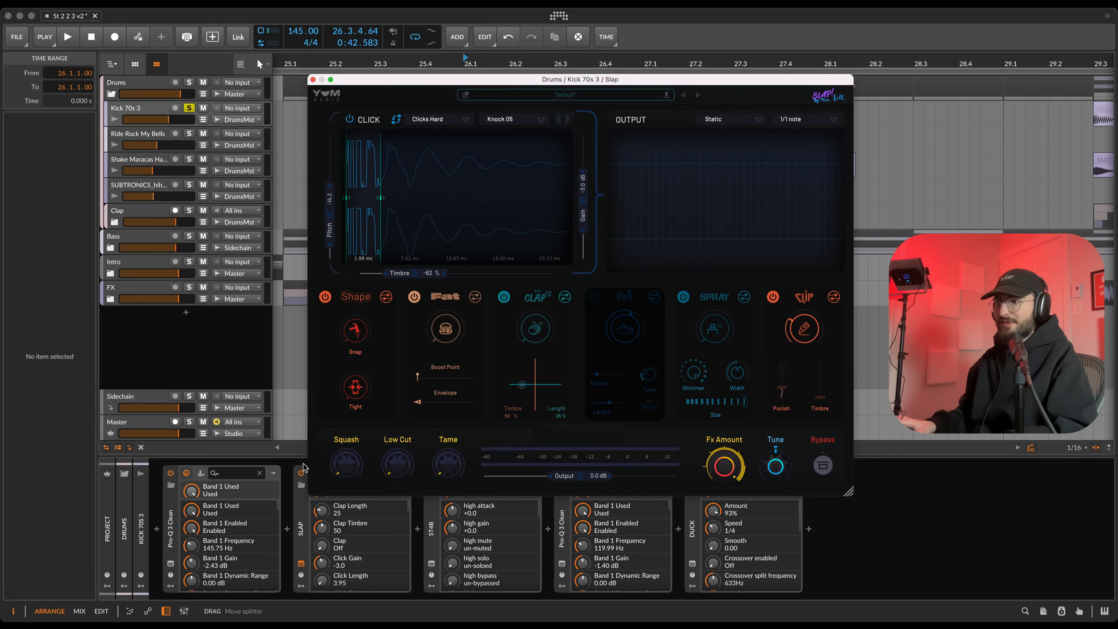
left_click(301, 473)
key("space")
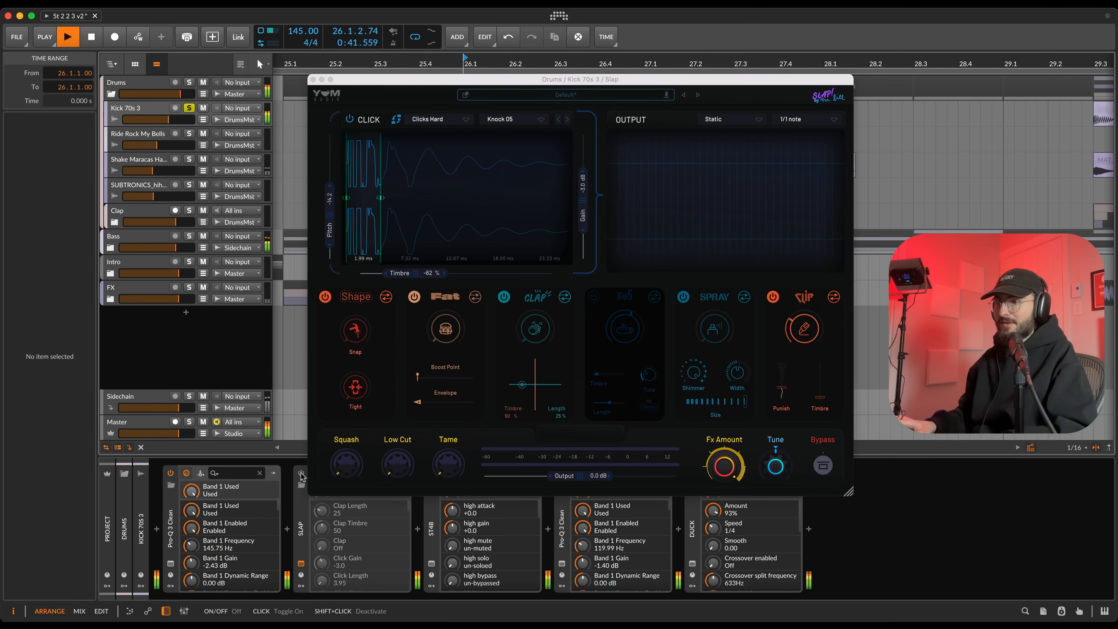
left_click(301, 473)
key("space")
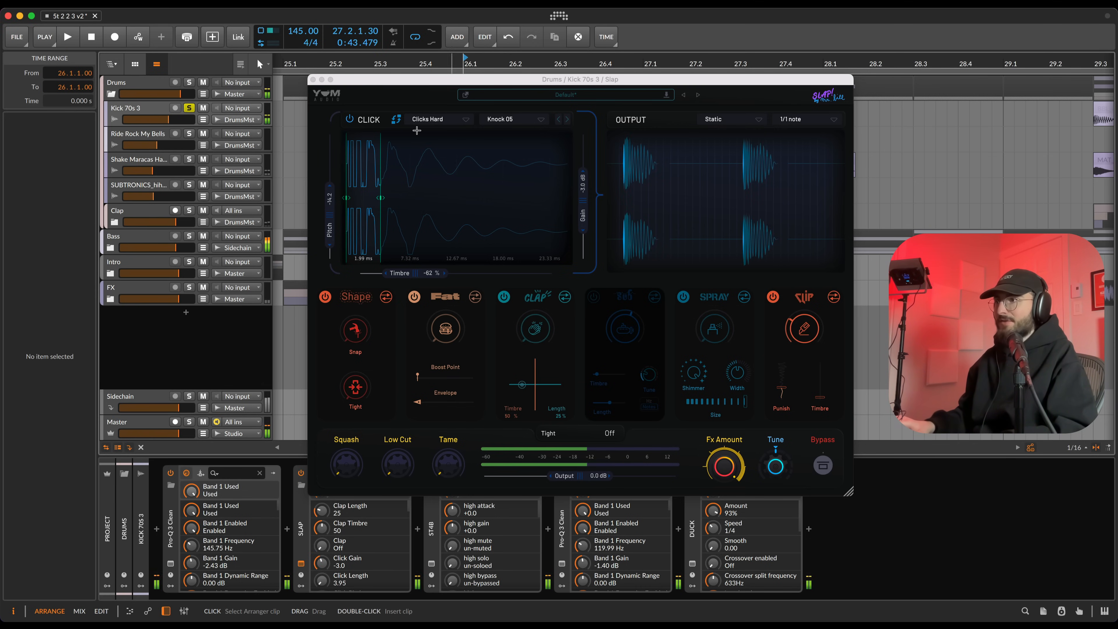
left_click(313, 80)
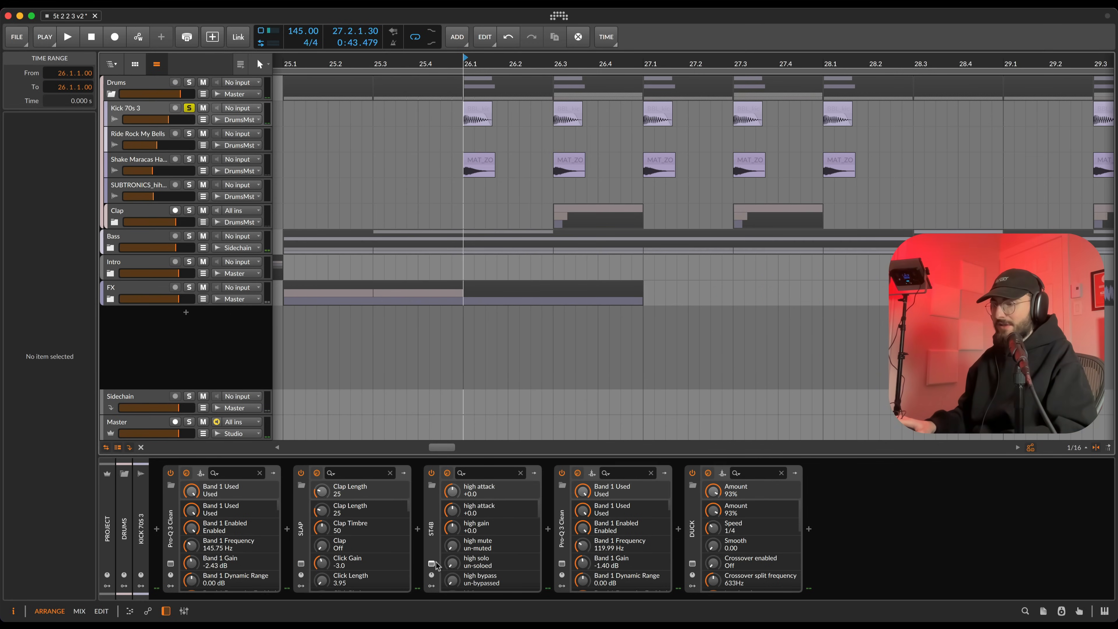
Step: Examine the kick's ST4b band settings during playback and the curve of its second Pro-Q 3
left_click(432, 563)
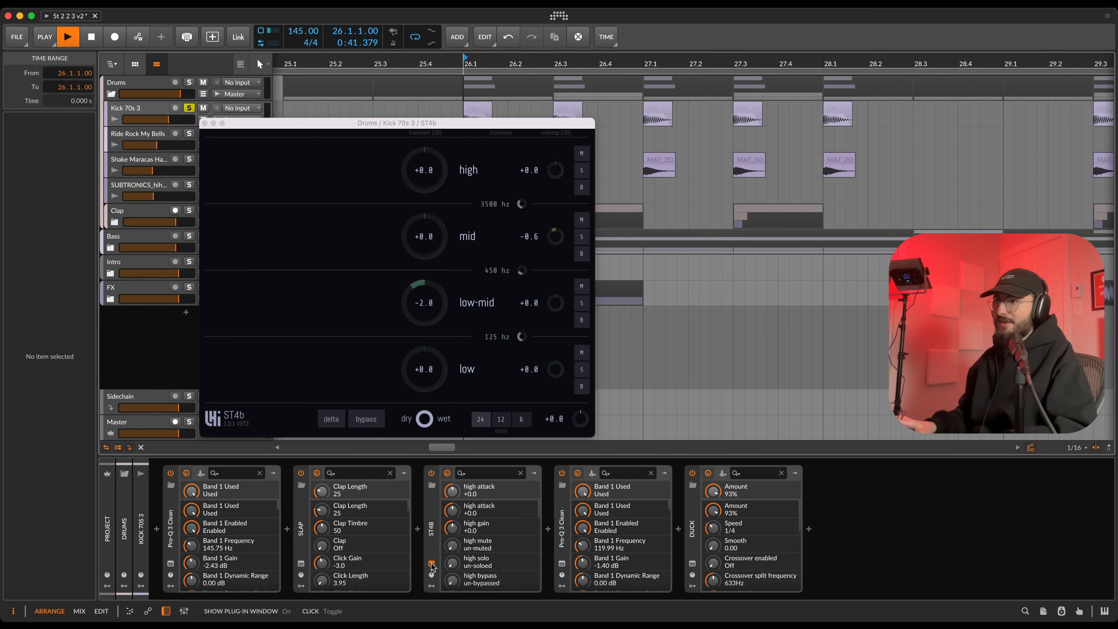
key("space")
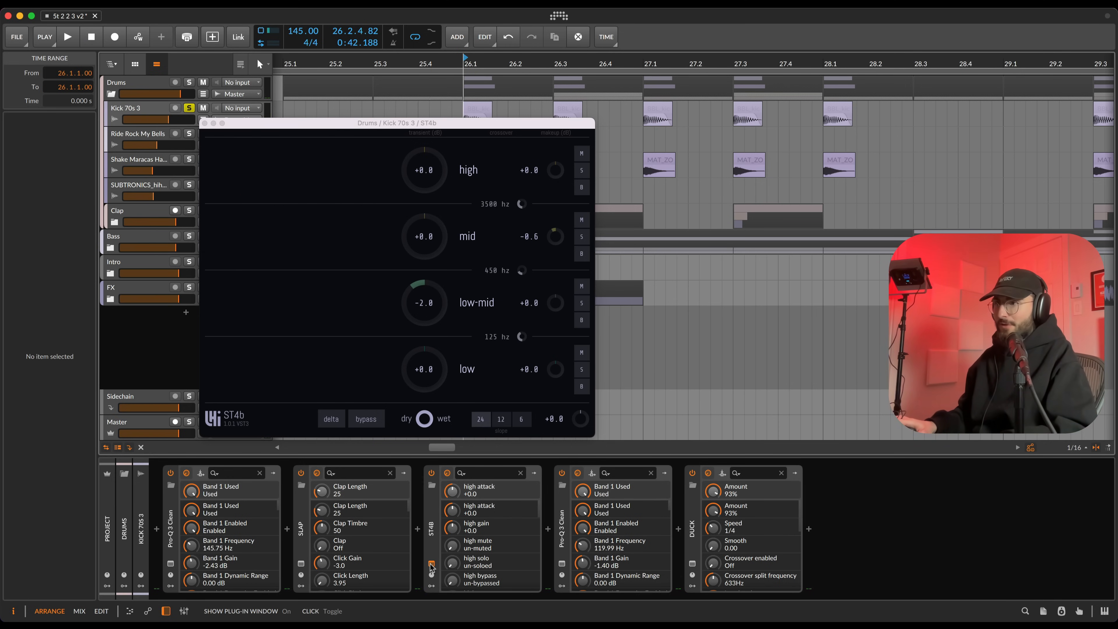
left_click(431, 565)
left_click(562, 564)
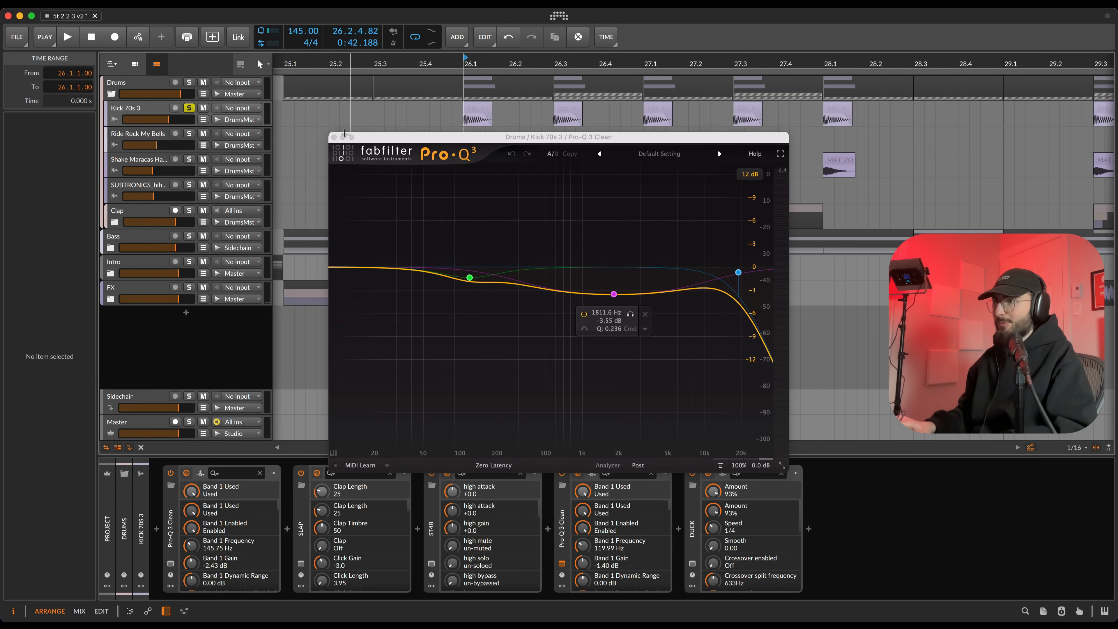
left_click(333, 137)
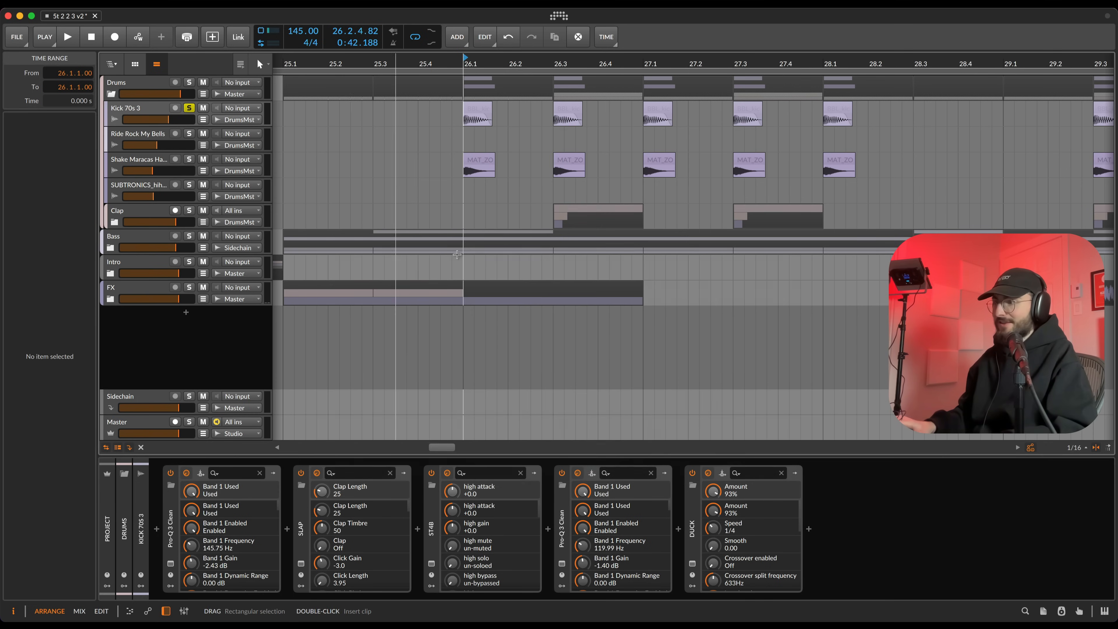
Step: Open the kick's Duck plug-in and play the kick to examine its volume envelope against the waveform
left_click(692, 564)
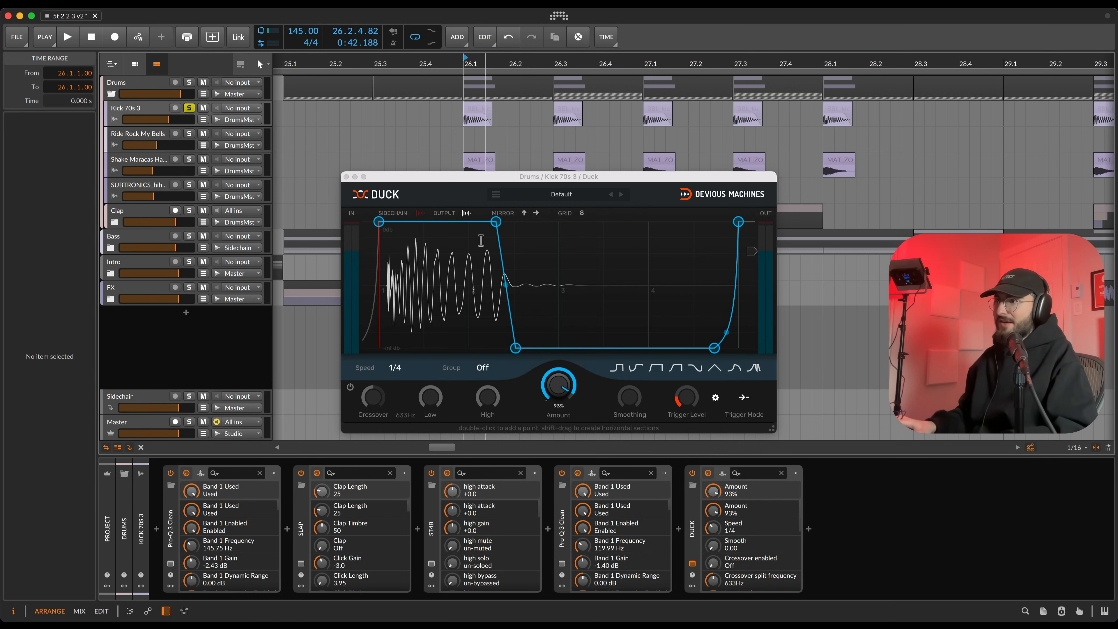
key("space")
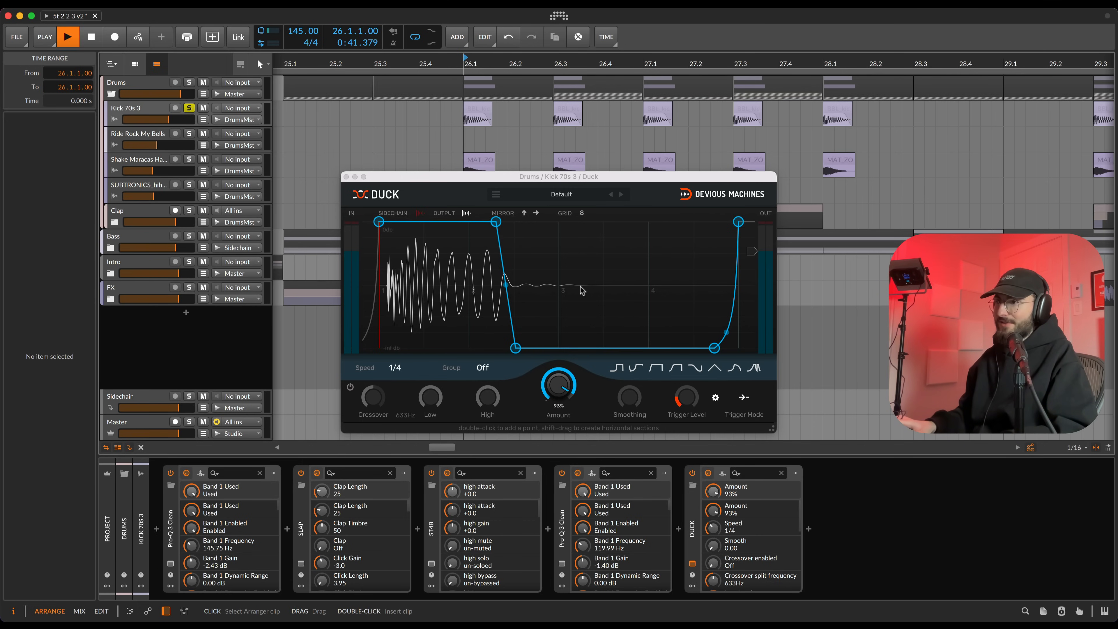
key("space")
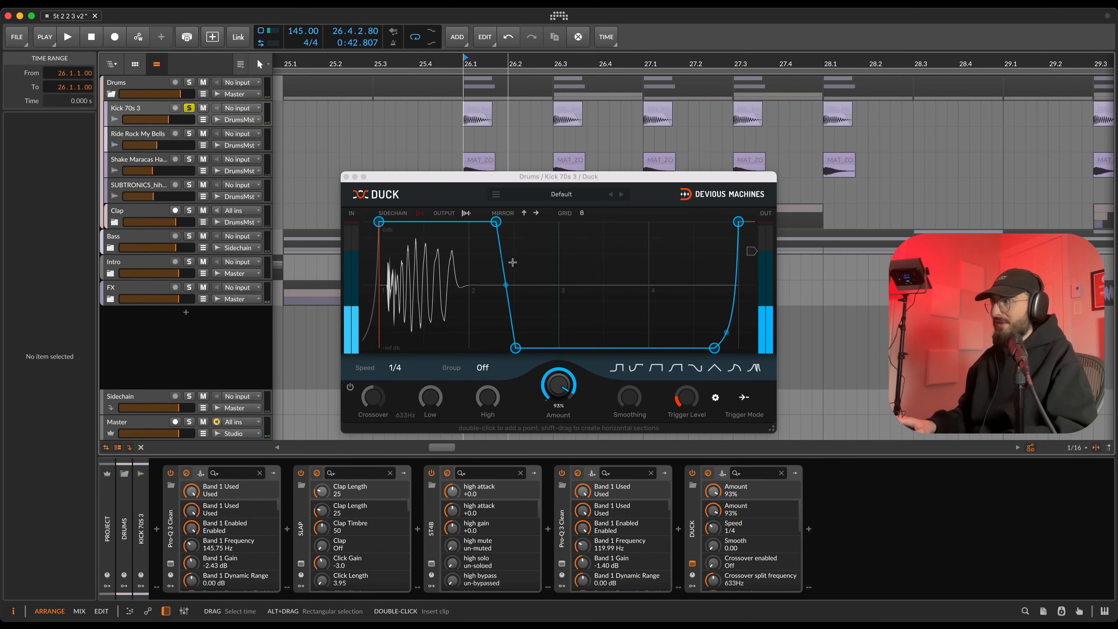
Step: Try shortening the BBL_kick_micro_room clips to a length of 0.0.1.83, undo the change and close Duck
left_click(473, 107)
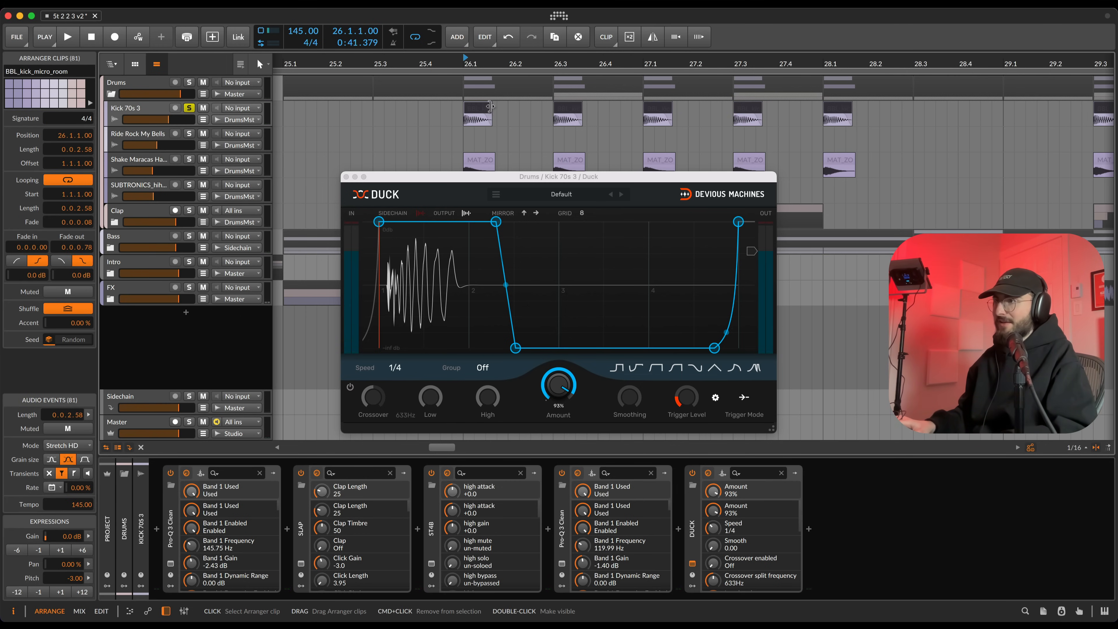
left_click_drag(491, 108, 479, 107)
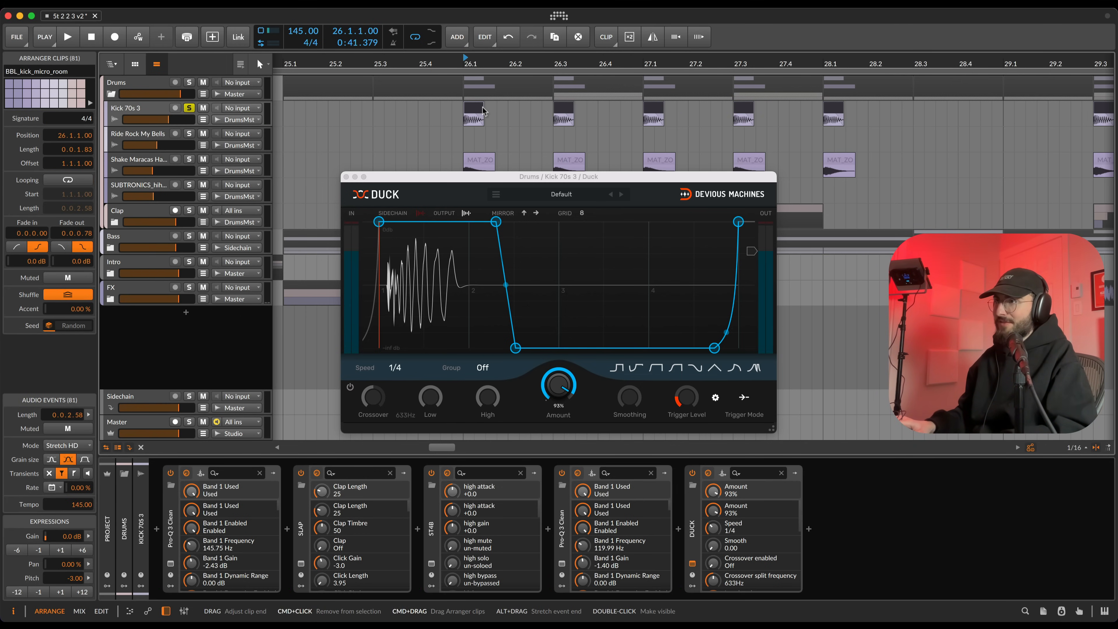
key("super+z")
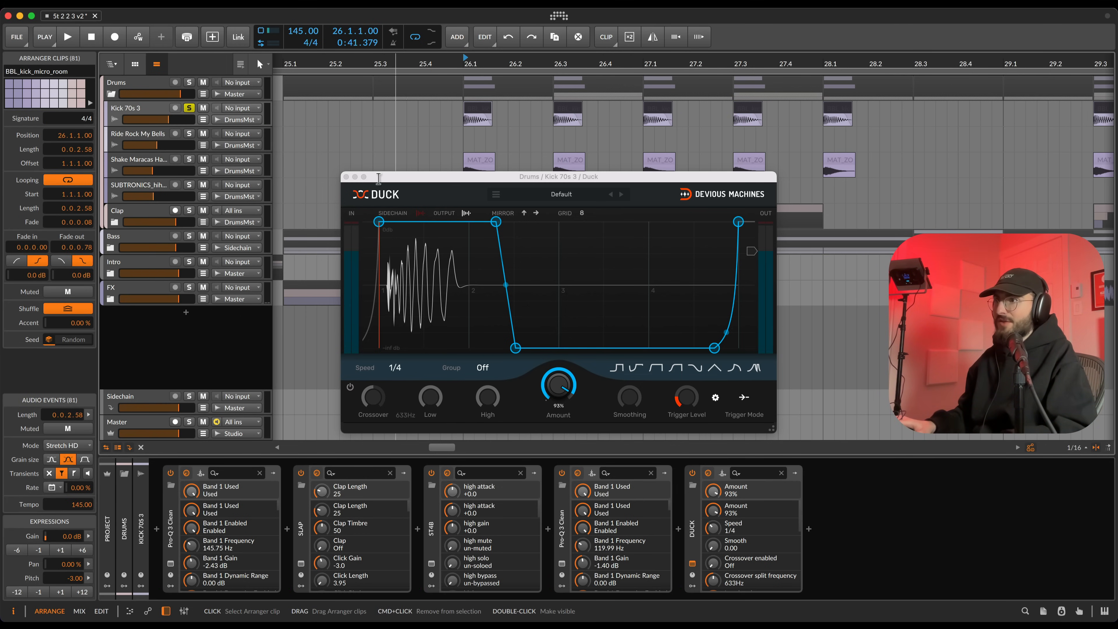
left_click(346, 177)
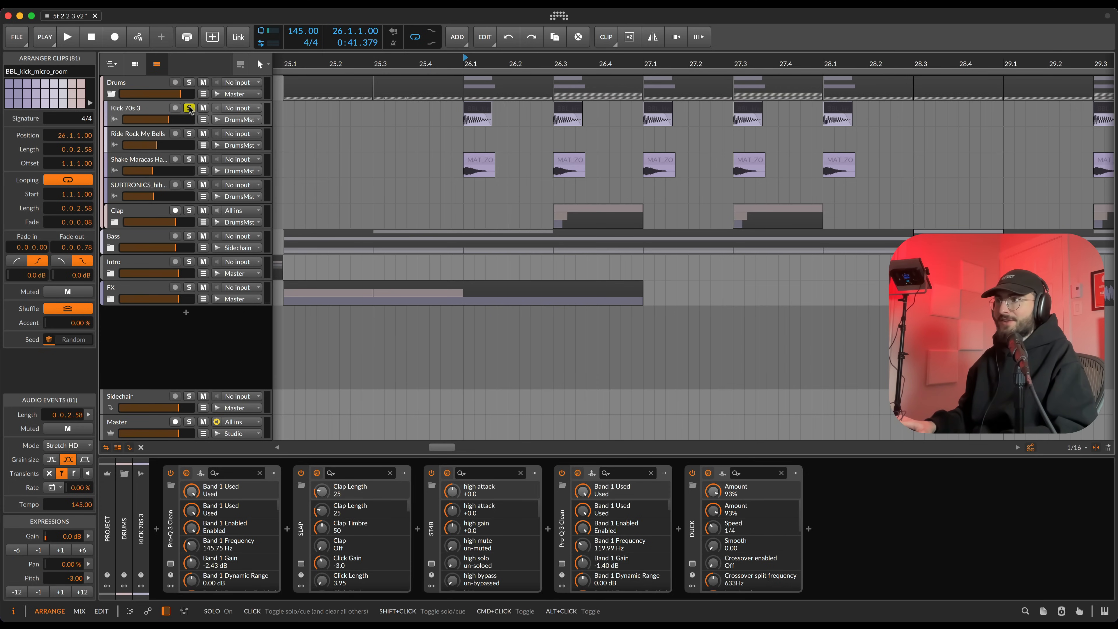
Step: Solo the Ride Rock My Bells track and audition it from bar 34 with its device chain shown
scroll(362, 176, "down", 3)
scroll(553, 144, "down", 5)
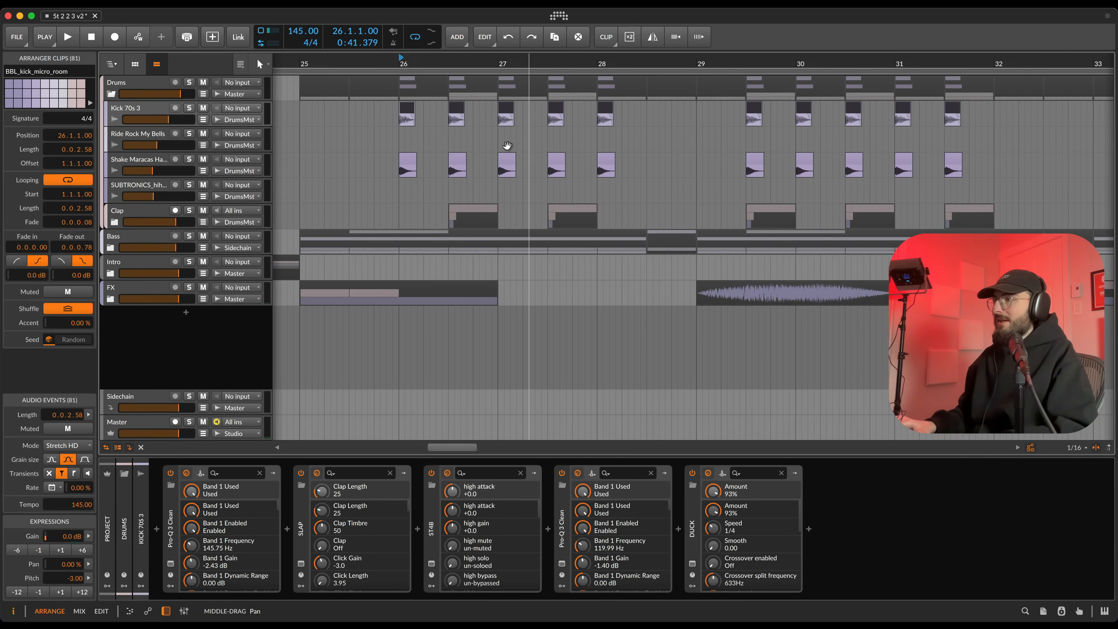
left_click(785, 150)
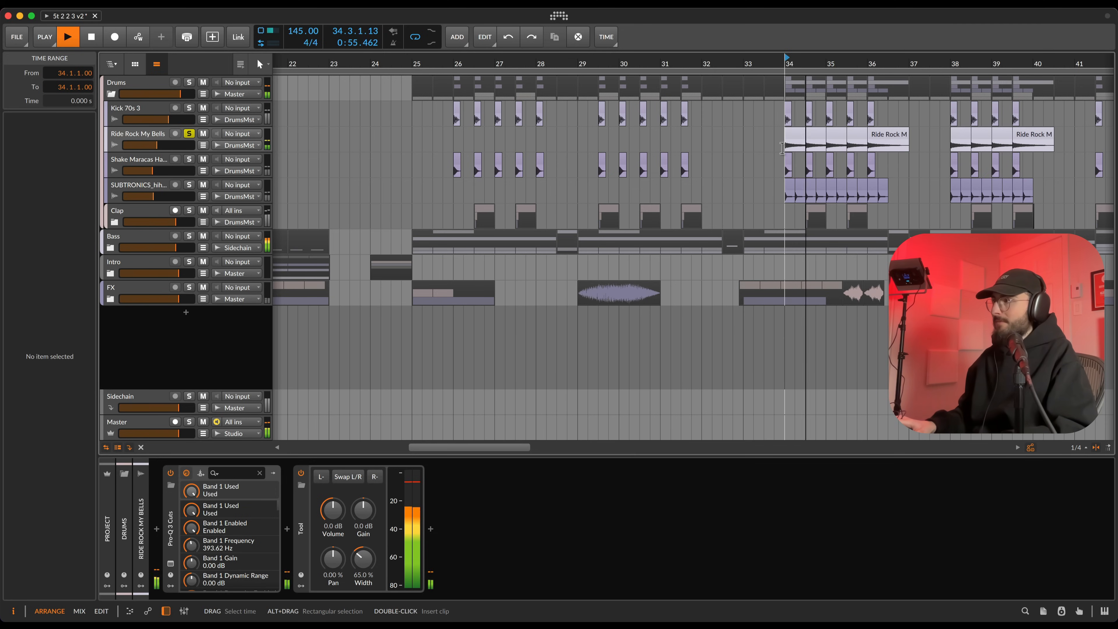
key("space")
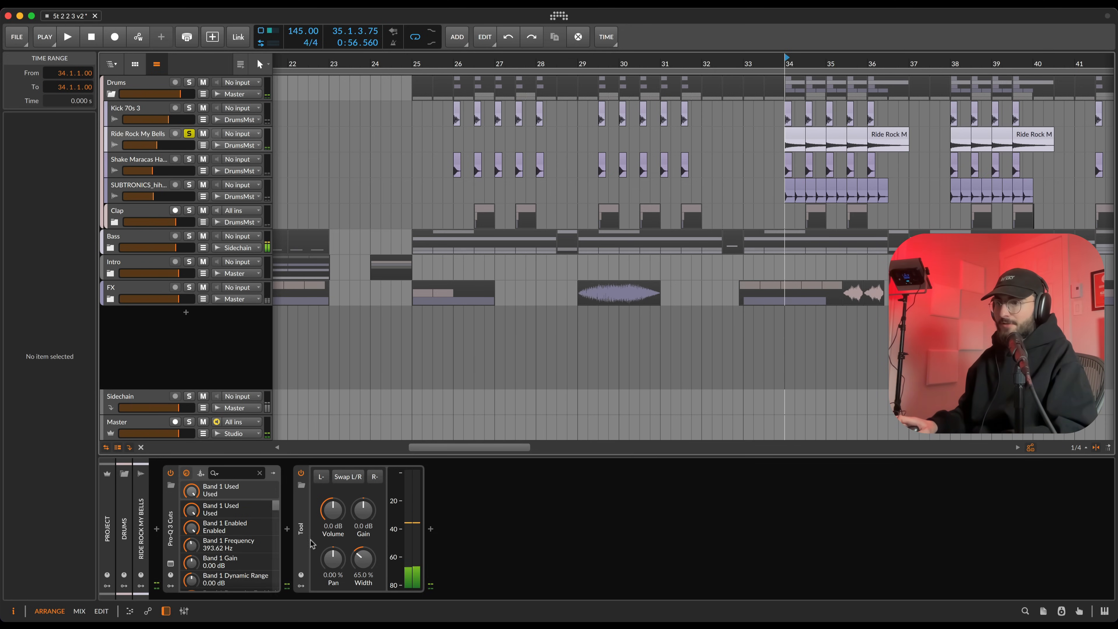
Step: Solo the Shake Maracas Hard track, play it from bar 26 and examine its MAT_ZO_hihat_closed_17 clips up close
left_click(189, 159)
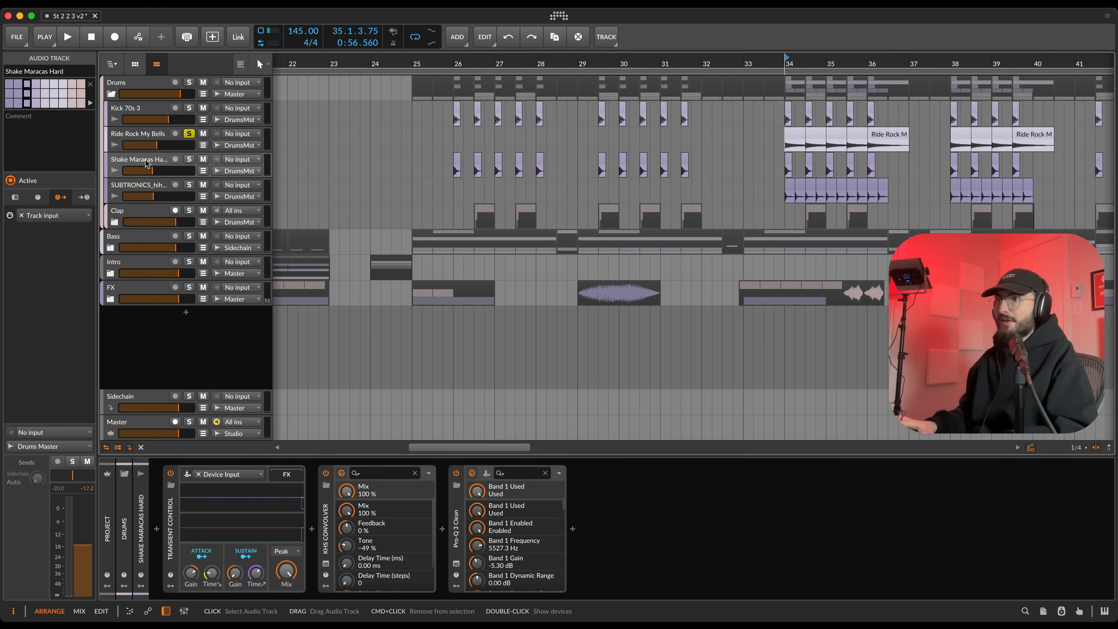
left_click(452, 171)
key("space")
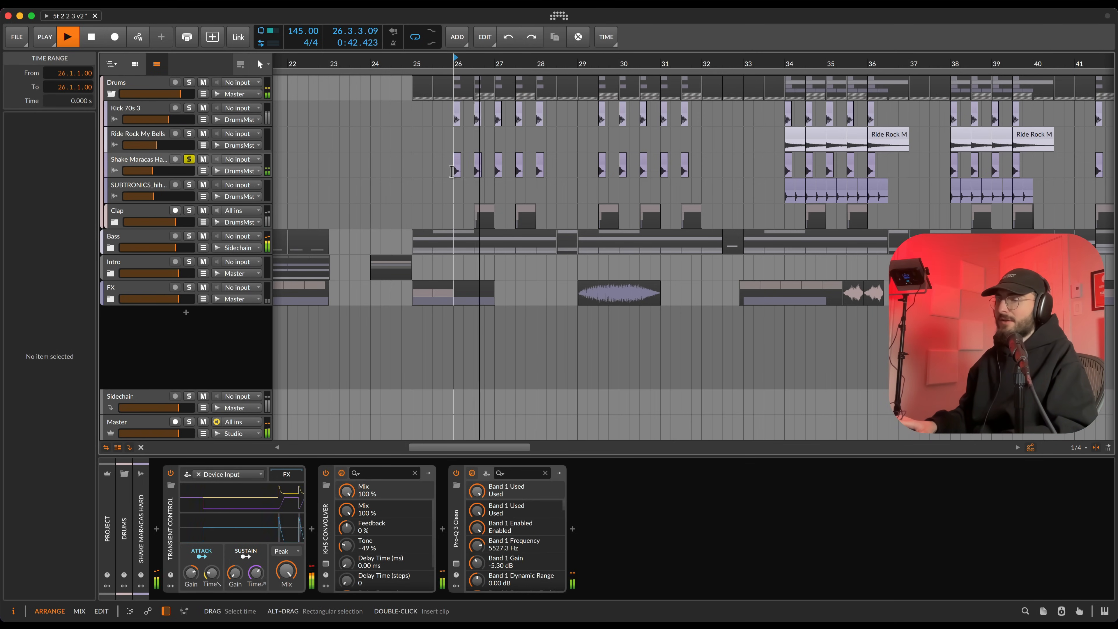
key("space")
scroll(452, 171, "up", 5)
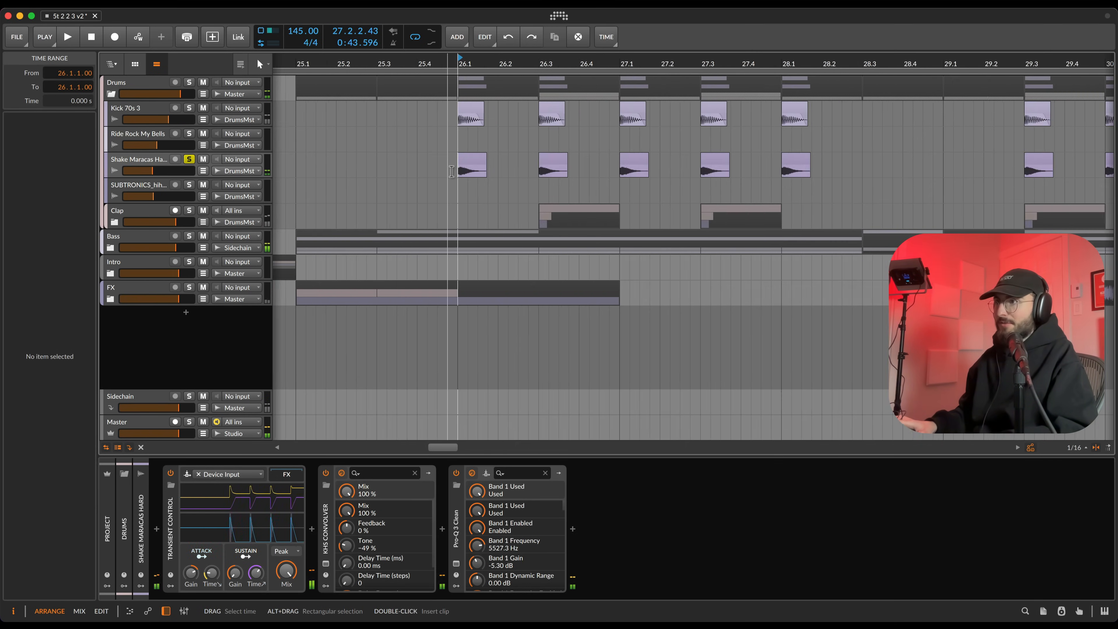
scroll(504, 159, "up", 3)
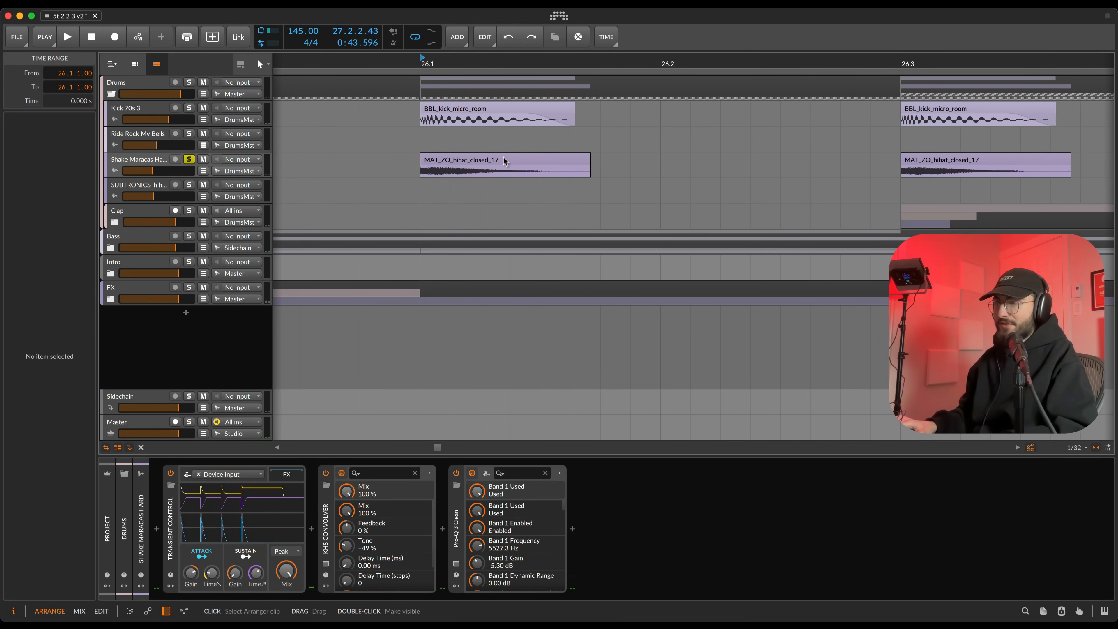
scroll(504, 158, "down", 2)
scroll(504, 161, "down", 1)
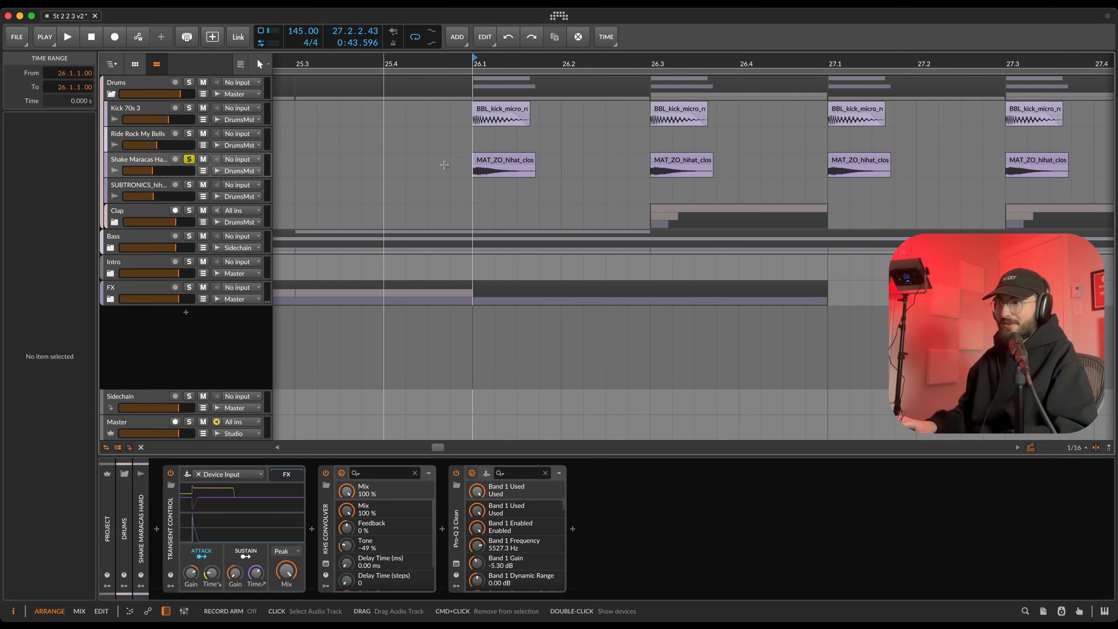
Step: Audition the SUBTRONICS closed hi-hat track in solo from bar 34 with its device chain shown, and turn its solo off
scroll(448, 177, "down", 3)
left_click(129, 210)
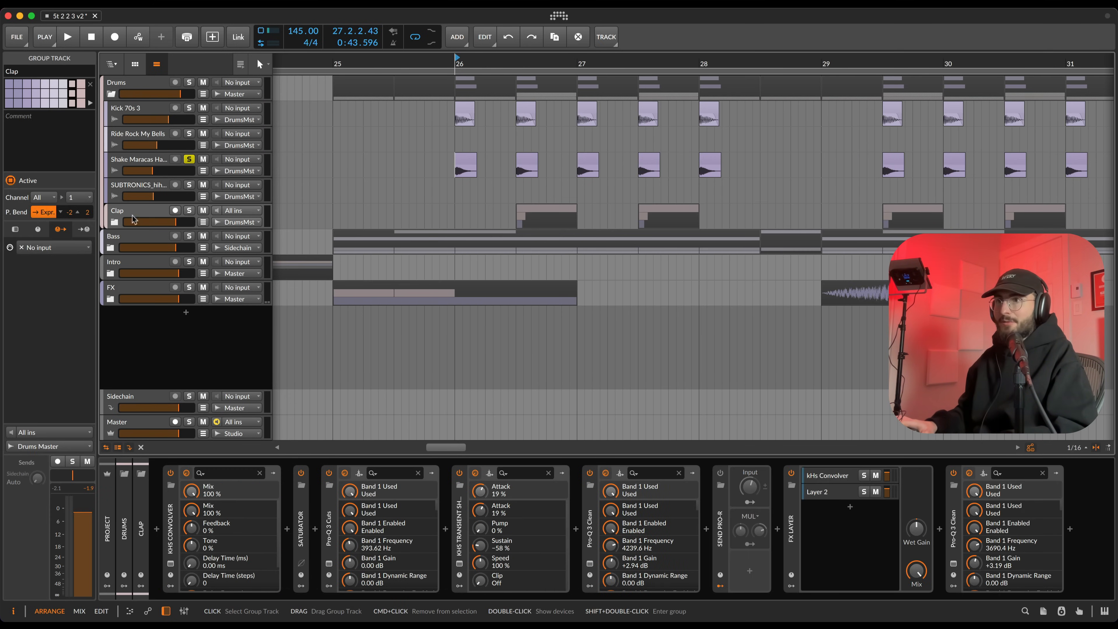
left_click(138, 187)
scroll(510, 167, "down", 3)
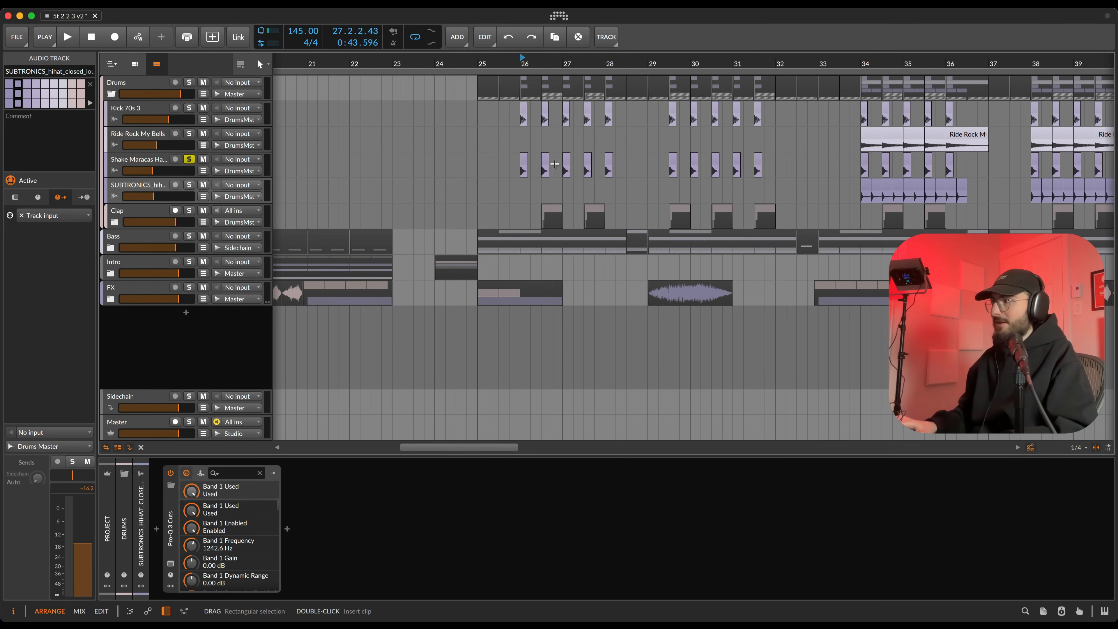
left_click(860, 194)
key("s")
key("space")
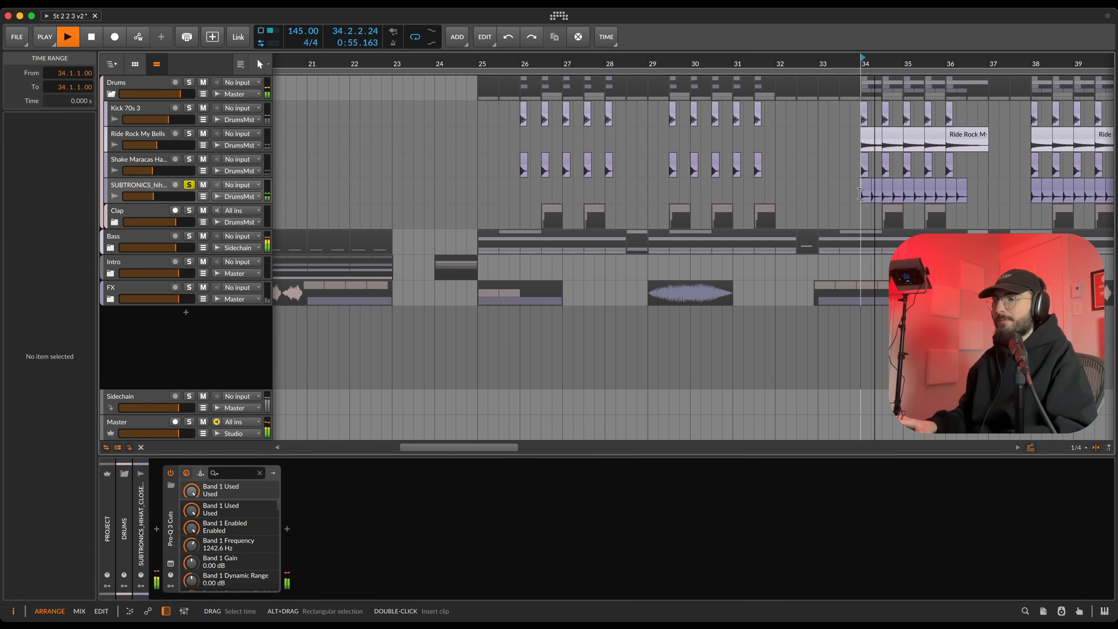
key("space")
key("s")
Step: Unfold the Clap group and audition its FLO_OS_Clap_01 layer in solo from 26.3
left_click(129, 210)
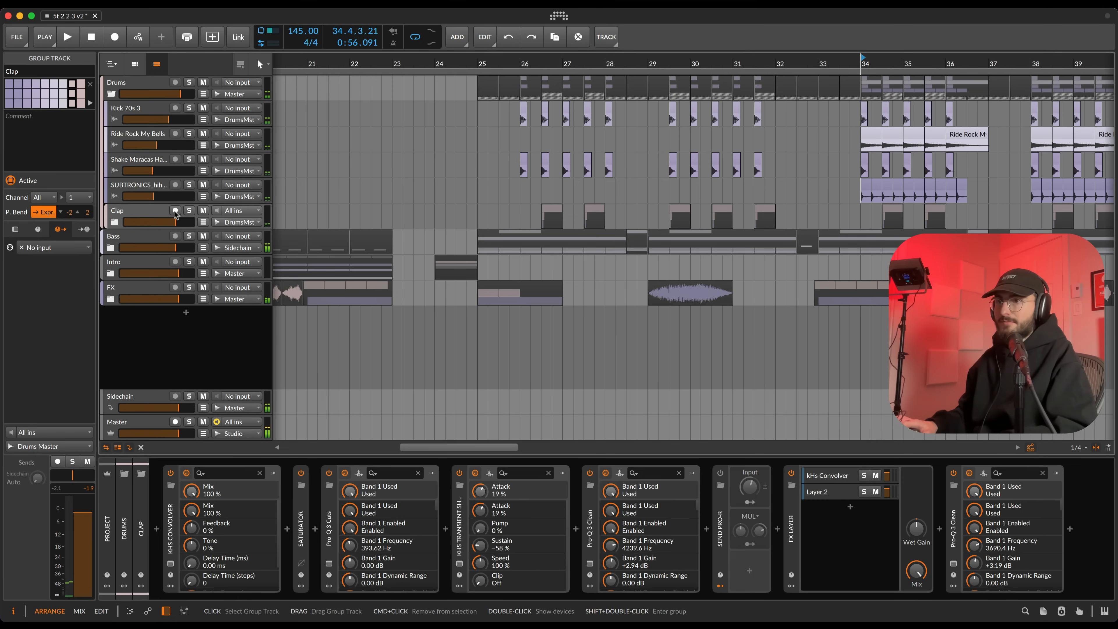
key("s")
left_click(115, 223)
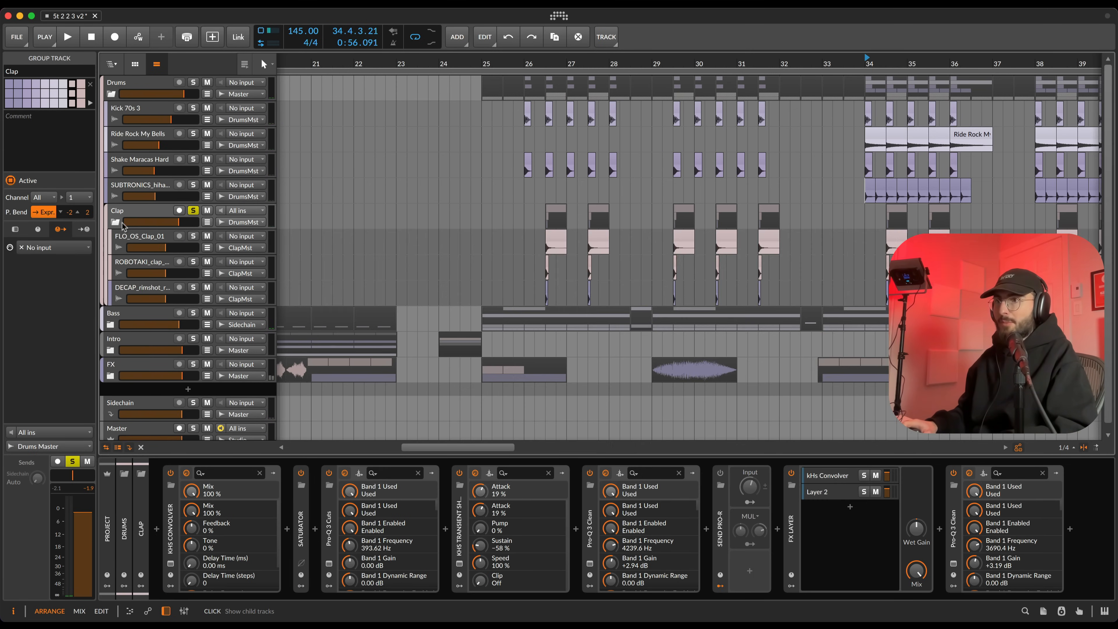
scroll(589, 247, "up", 7)
left_click_drag(506, 246, 731, 241)
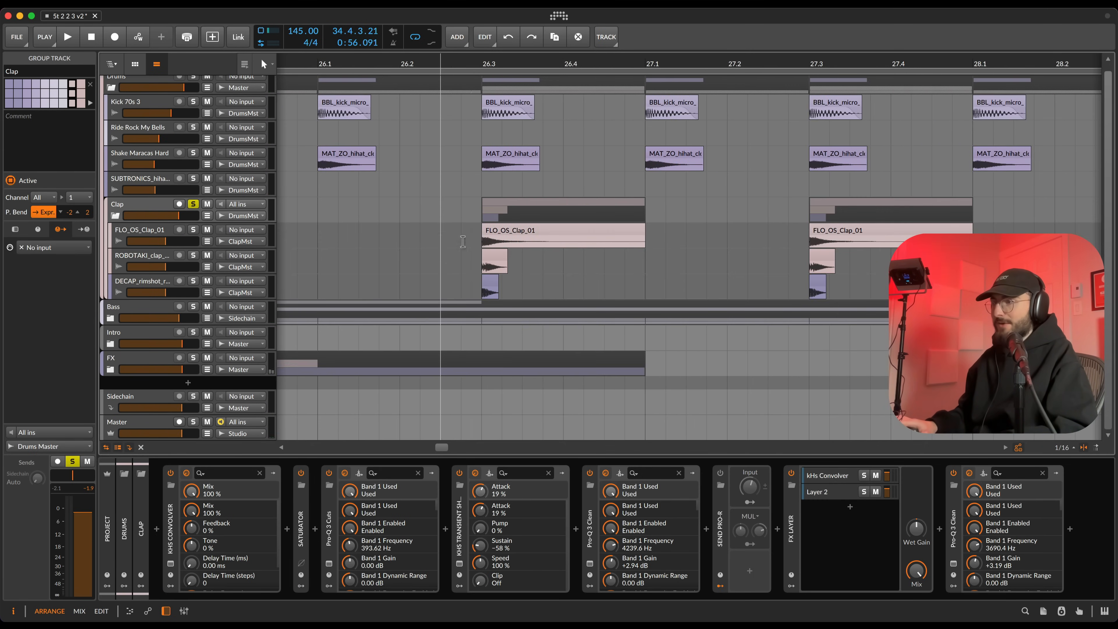
scroll(462, 241, "up", 2)
left_click(464, 249)
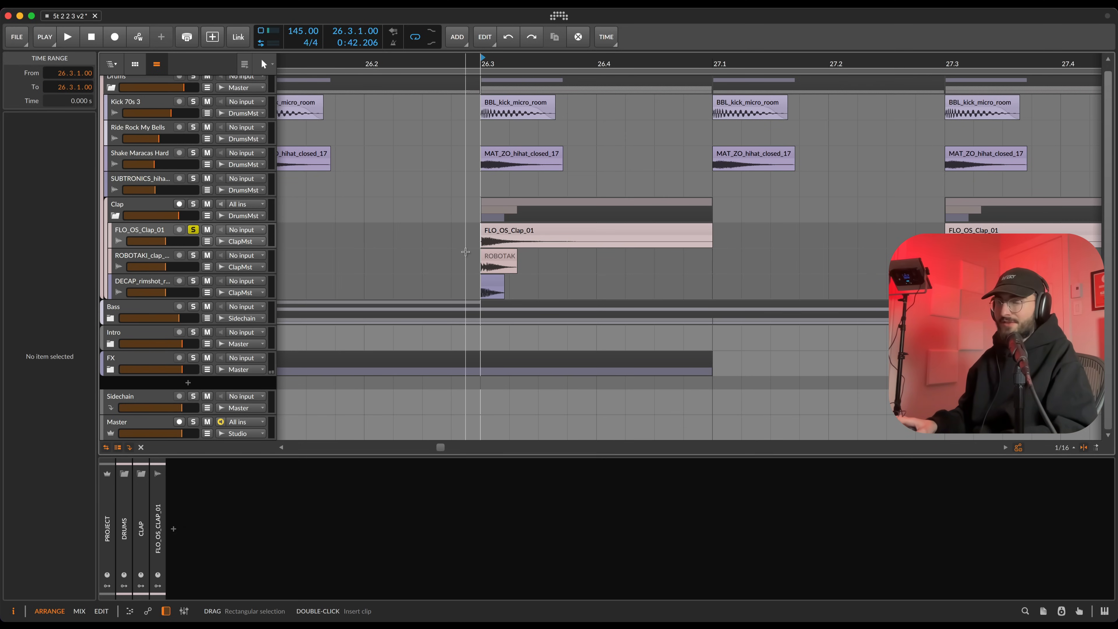
key("space")
key("space")
Step: Audition the ROBOTAKI clap and DECAP rimshot layers one after the other in solo from 26.3
left_click(476, 268)
key("s")
key("space")
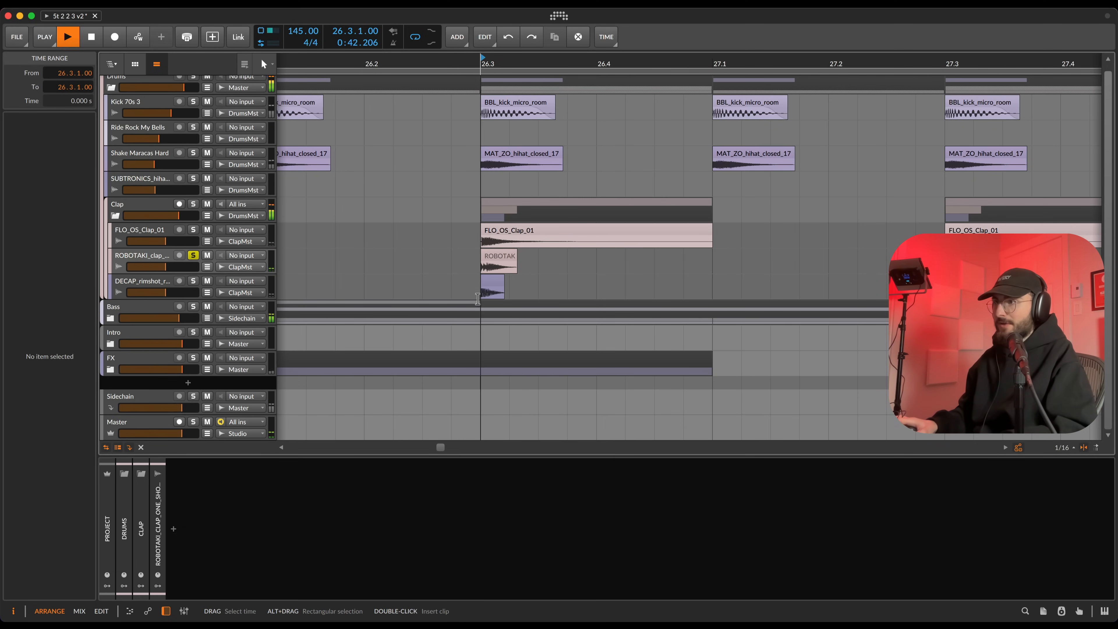
key("space")
left_click(477, 296)
key("s")
key("space")
key("space")
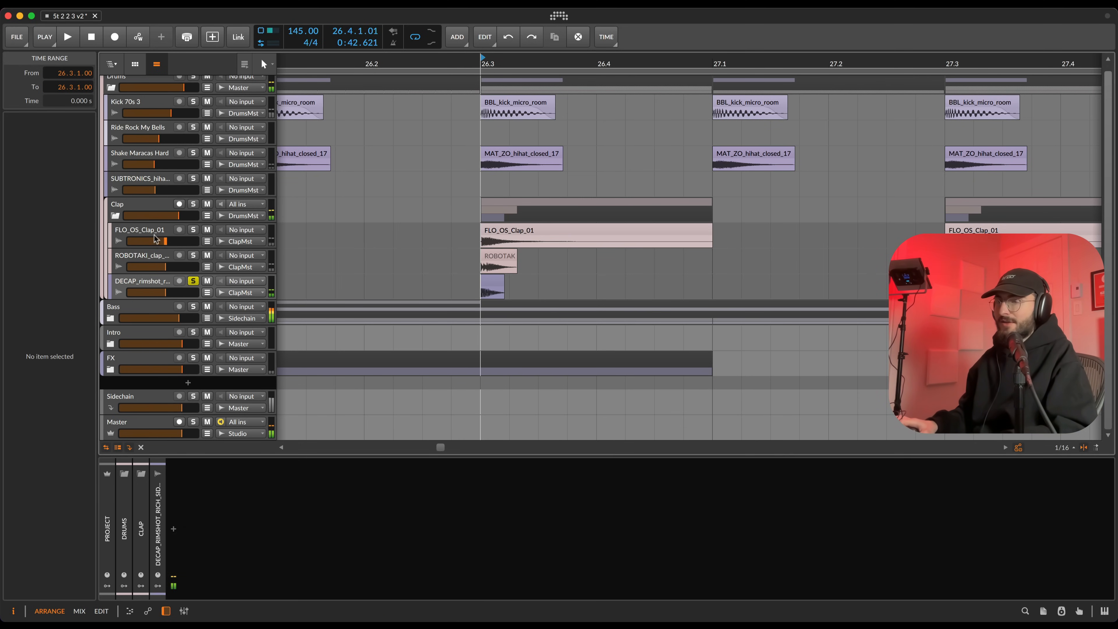
Step: Examine the Clap group's first kHs Convolver in its plug-in window and expand the Saturator device
left_click(131, 204)
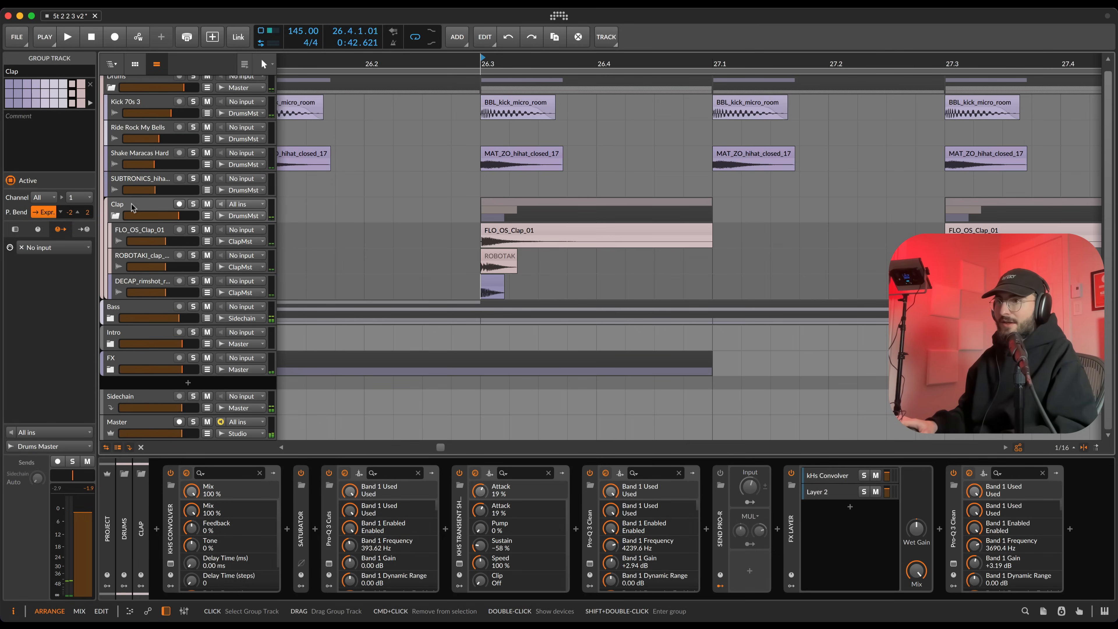
left_click(171, 564)
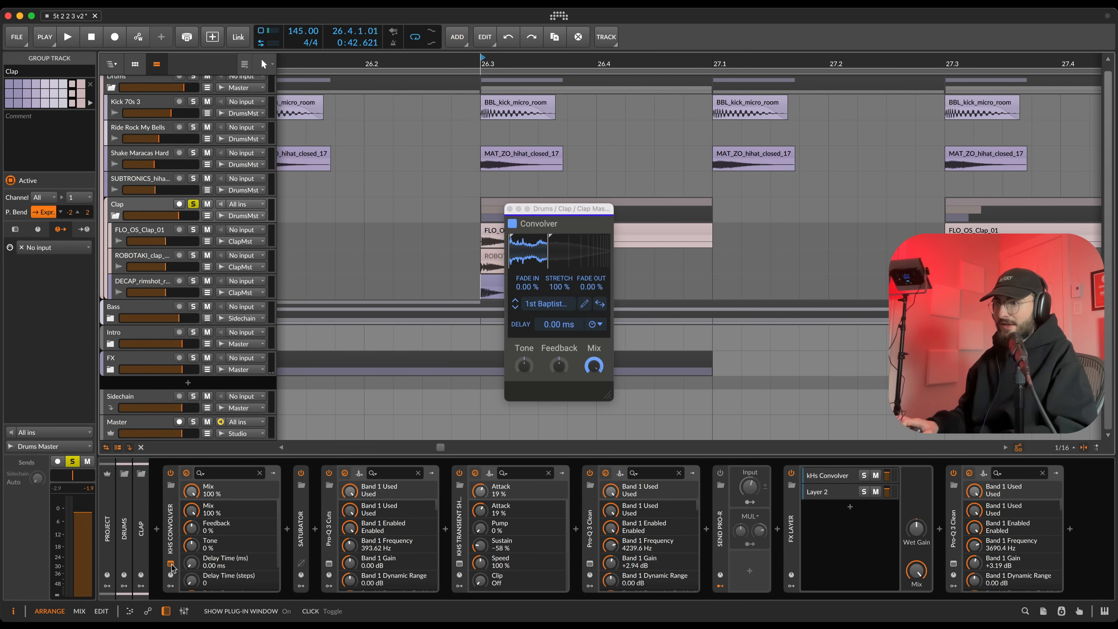
left_click(171, 564)
left_click(301, 537)
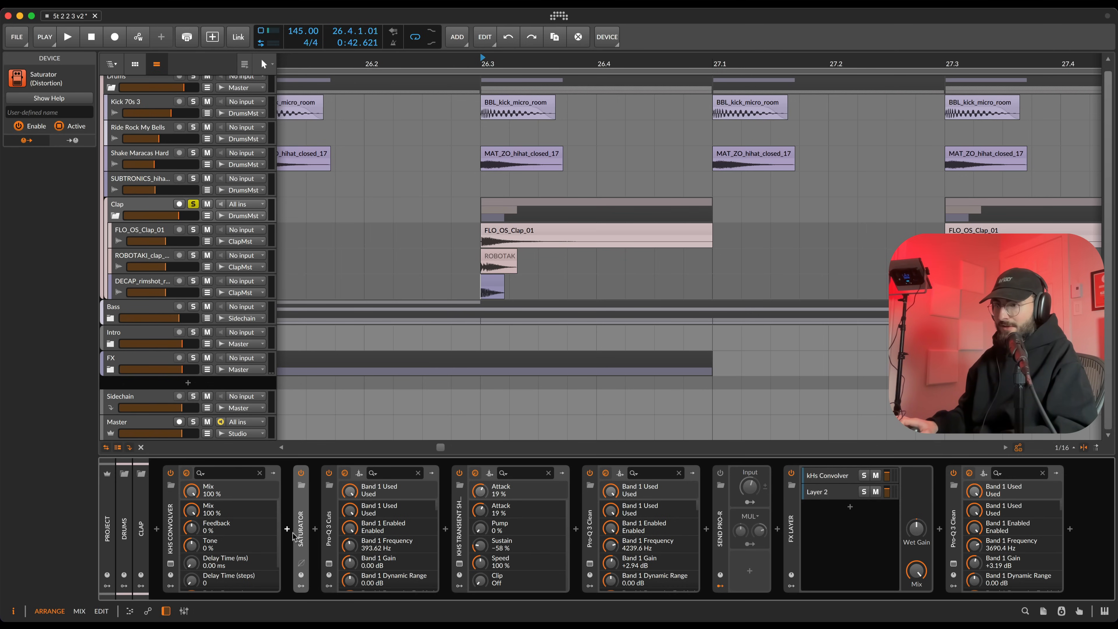
double_click(300, 536)
Step: Examine the Clap group's Pro-Q 3 Cuts, kHs Transient Shaper and first Pro-Q 3 Clean, closing each plug-in window
left_click(377, 563)
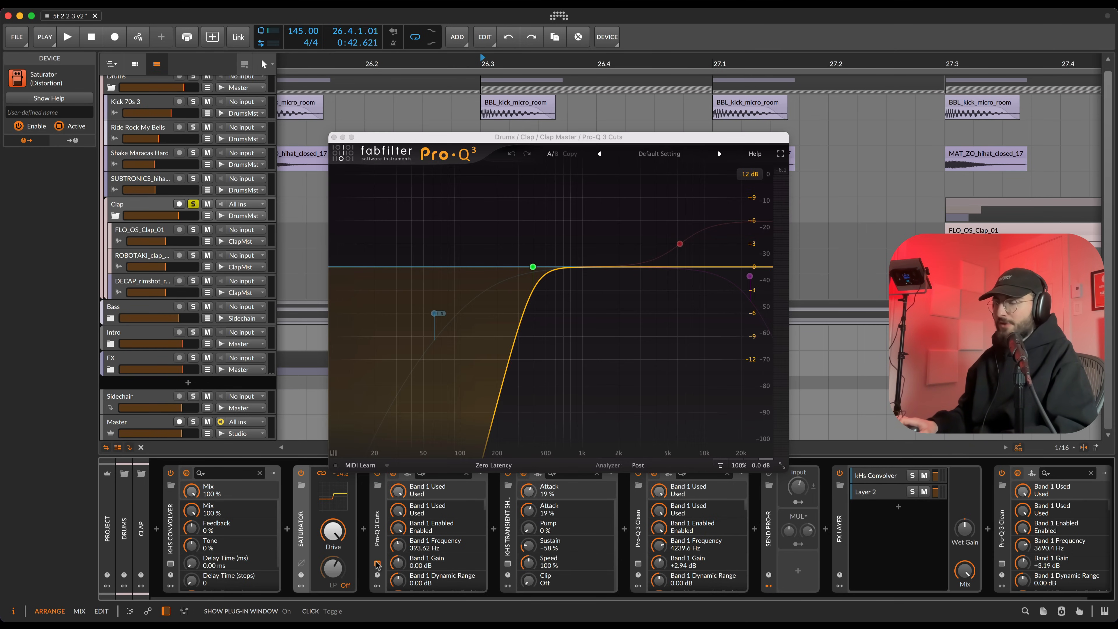
left_click(377, 563)
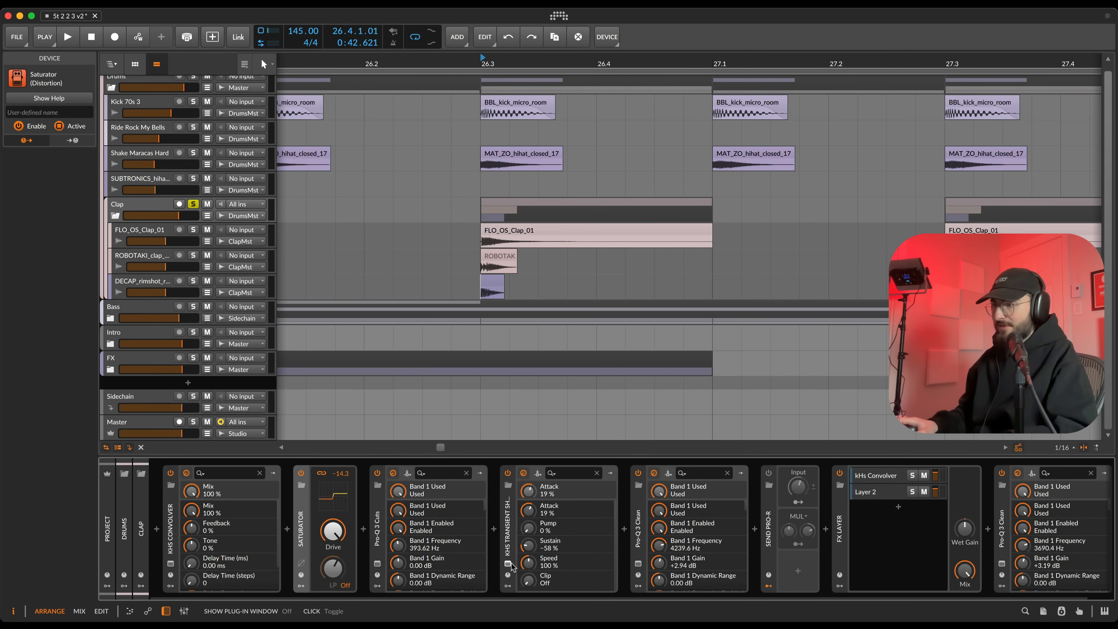
left_click(507, 564)
left_click(508, 564)
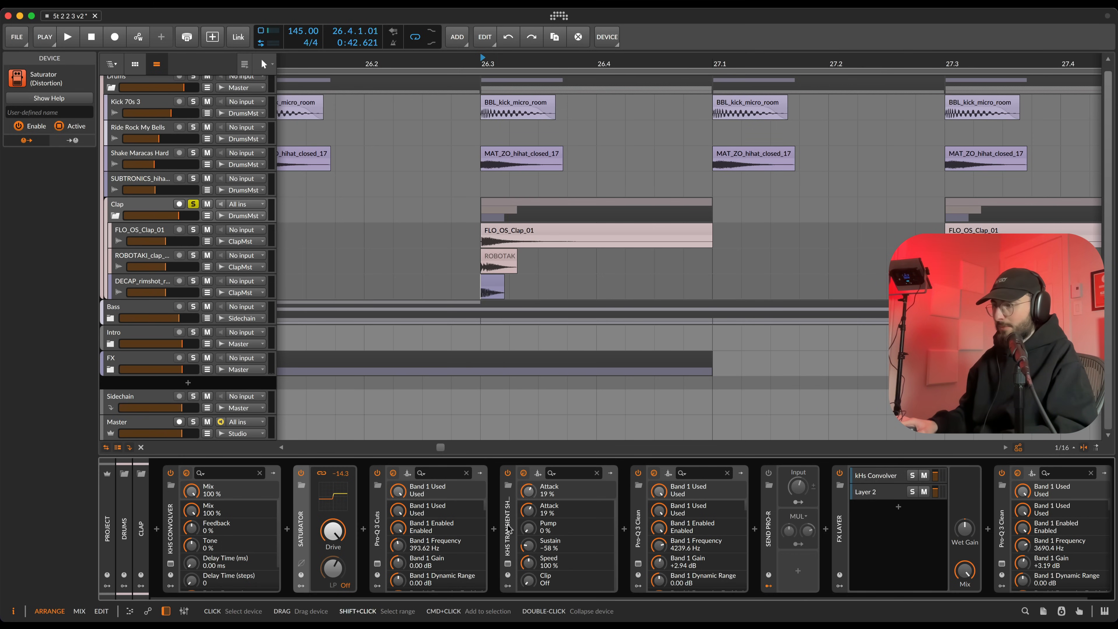
scroll(508, 528, "right", 2)
left_click(611, 563)
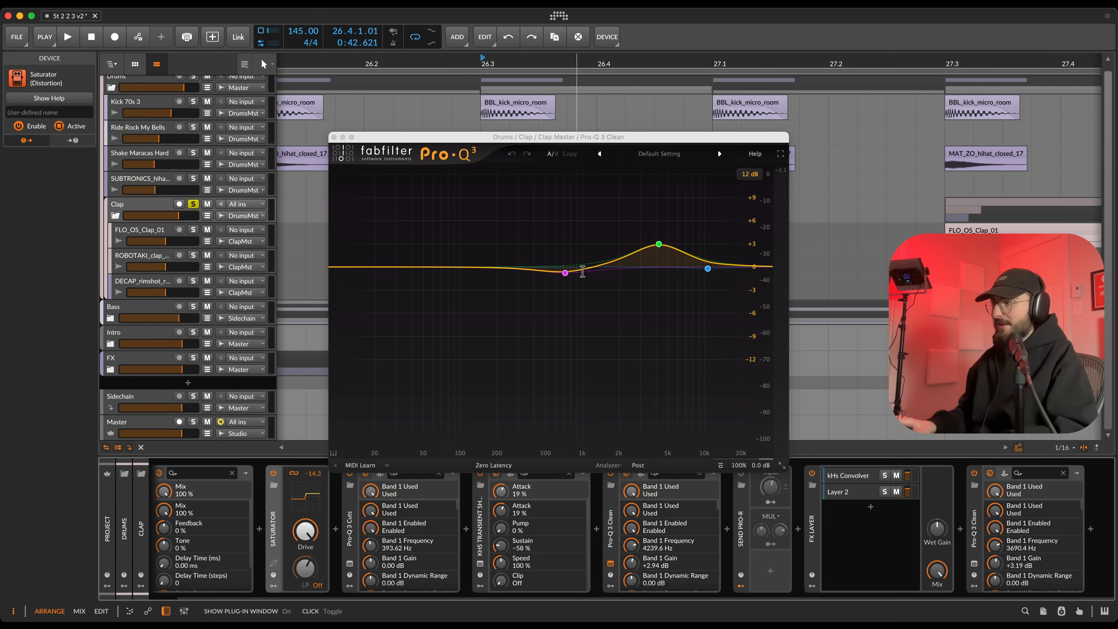
left_click(611, 564)
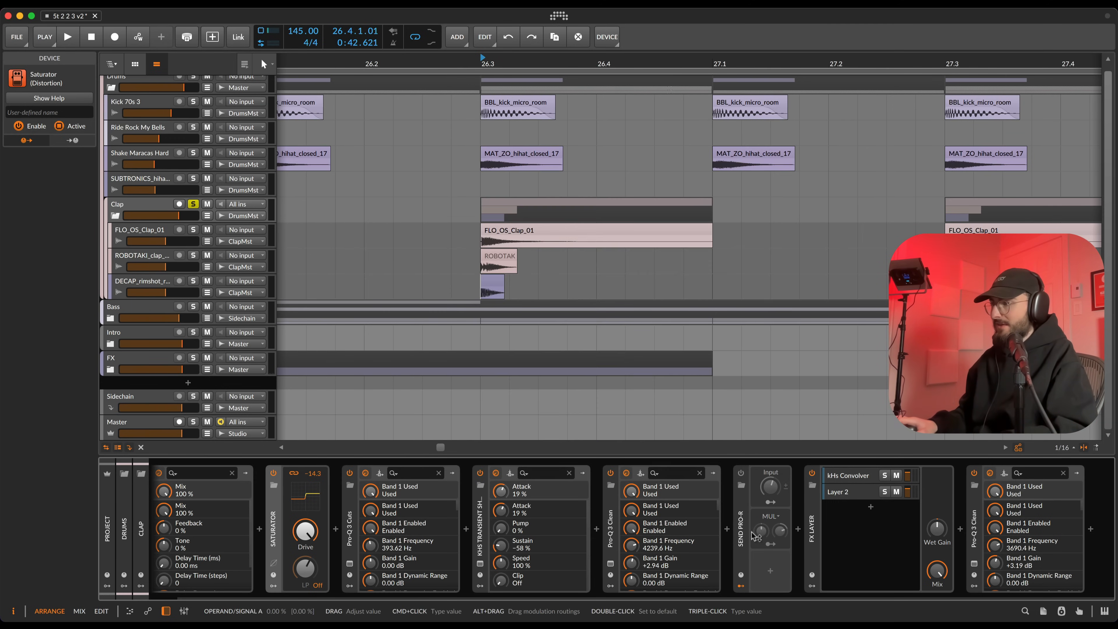
Step: Delete the Send Pro-R device from the Clap chain, check the FX Layer's kHs Convolver layer and collapse the FX Layer
left_click(740, 533)
key("Delete")
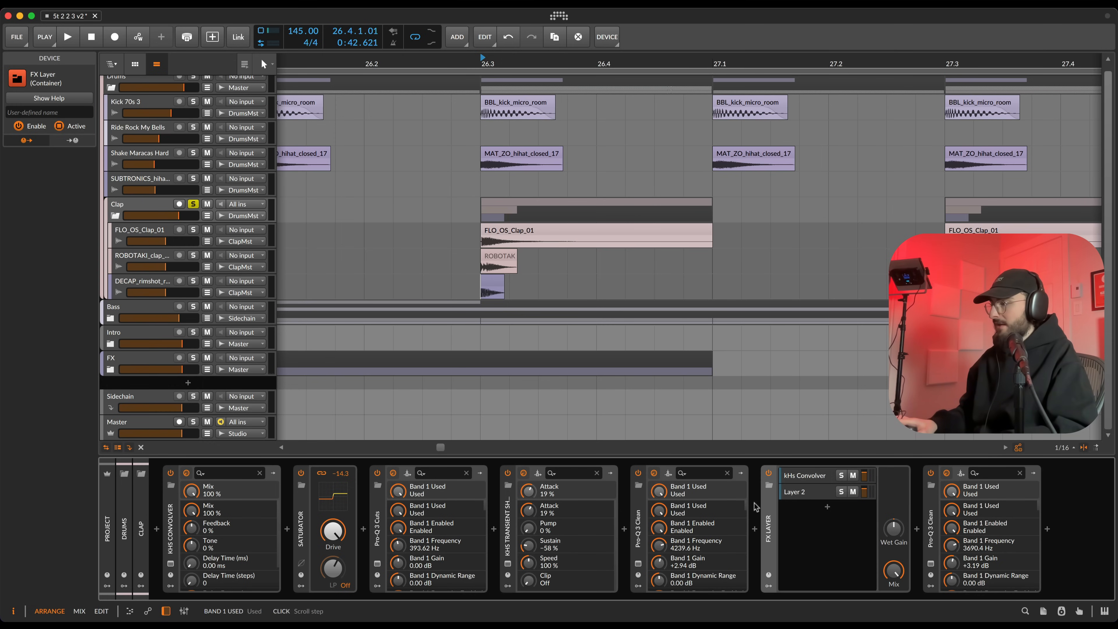
left_click(798, 478)
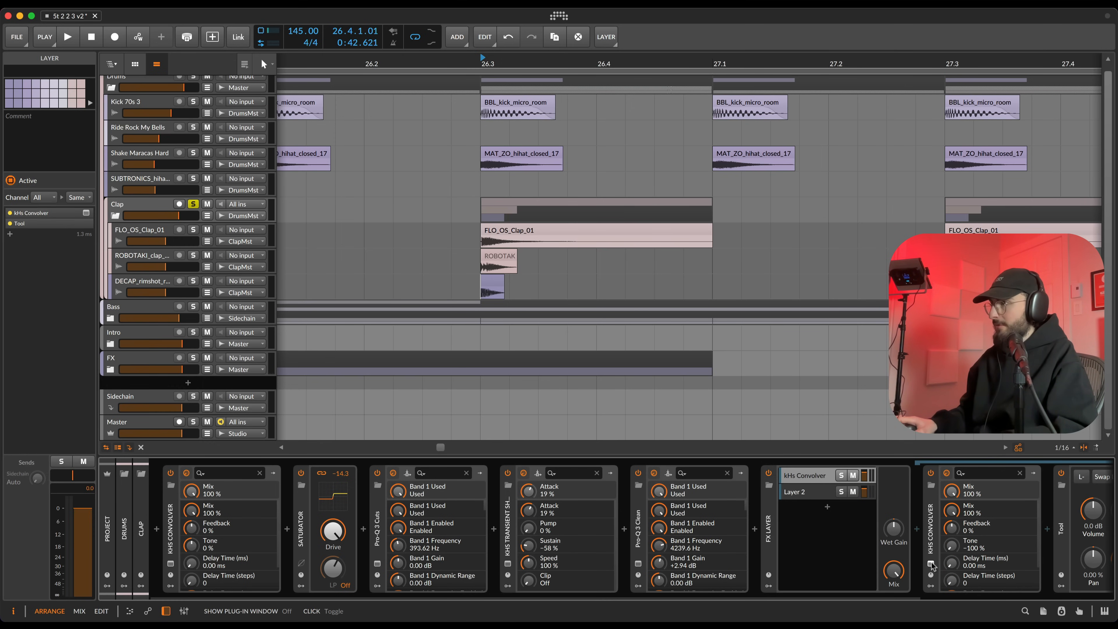
left_click(930, 563)
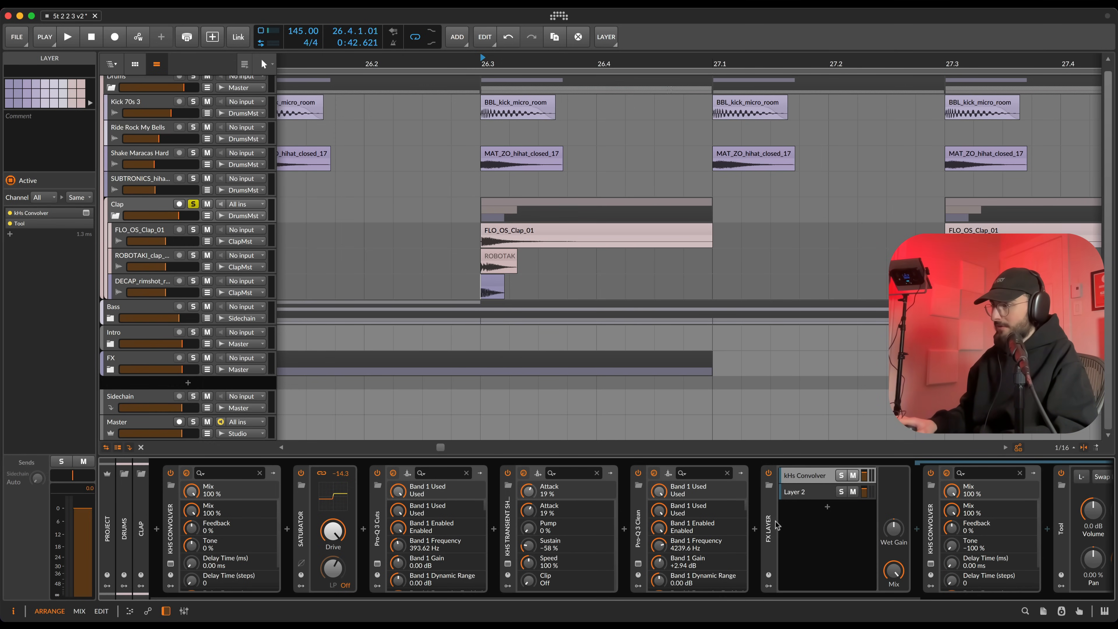
double_click(768, 527)
Step: Examine the EQ curve of the Clap chain's last Pro-Q 3 Clean and close its window
left_click(797, 564)
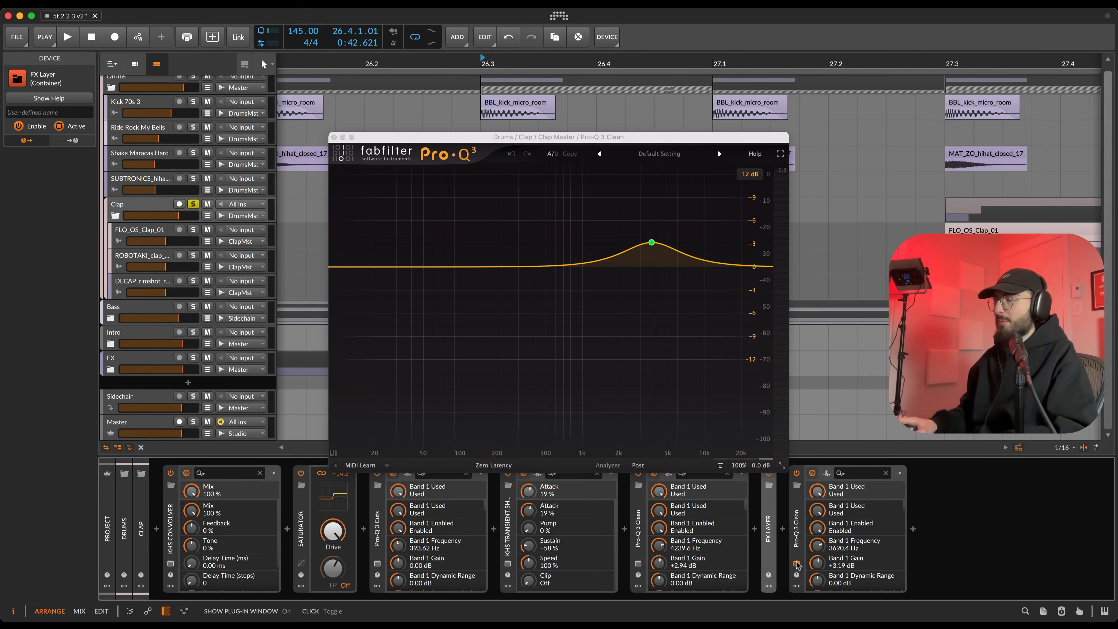
left_click(796, 563)
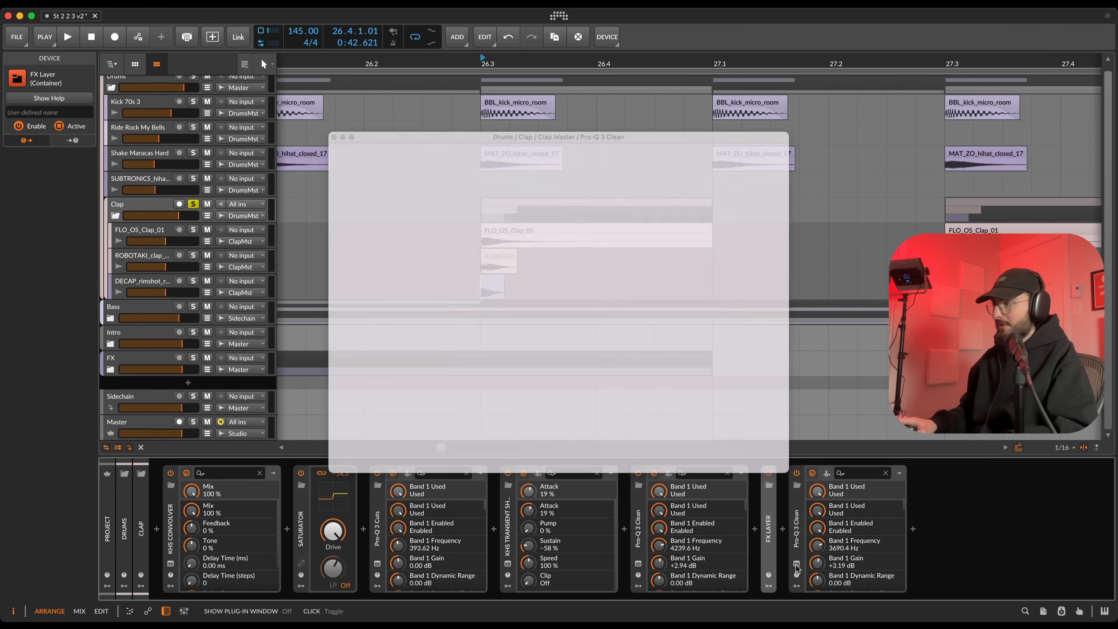
key("minus")
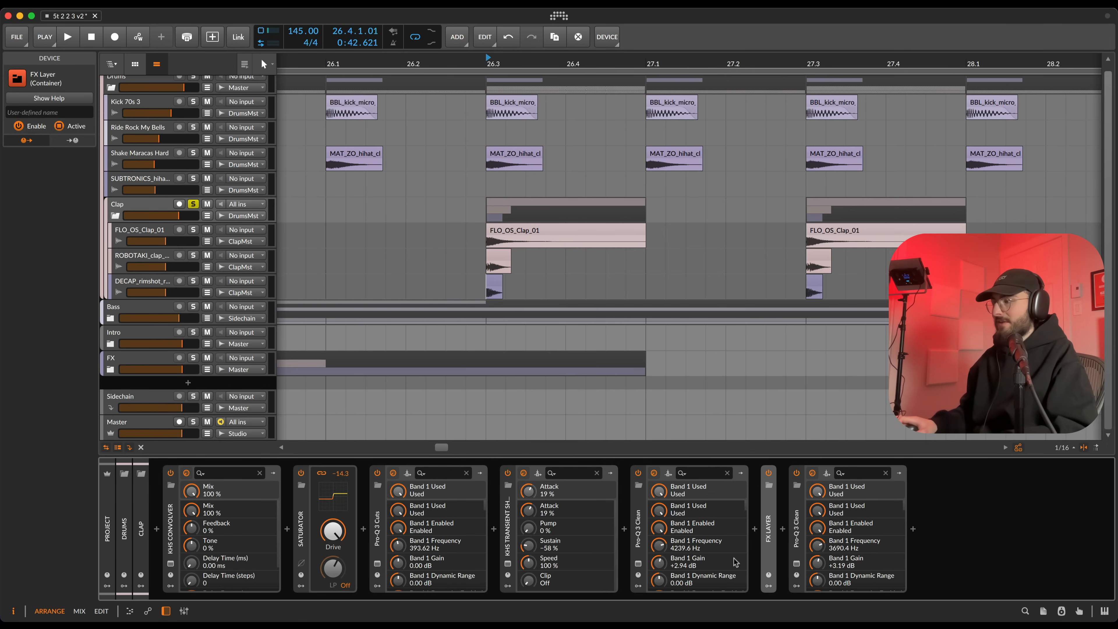
left_click(796, 564)
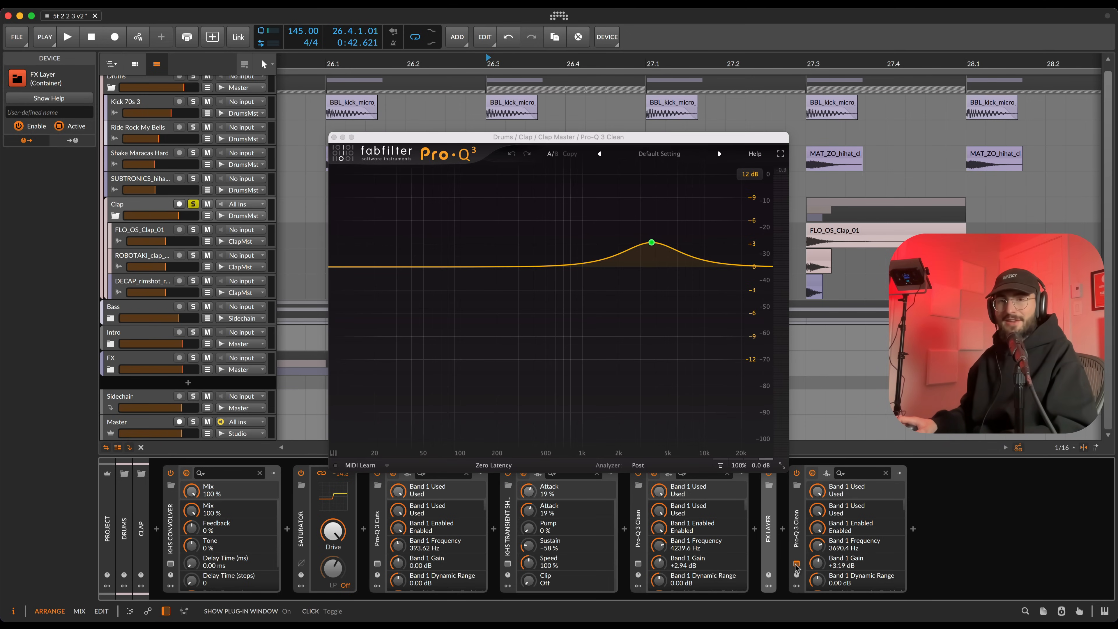
left_click(797, 564)
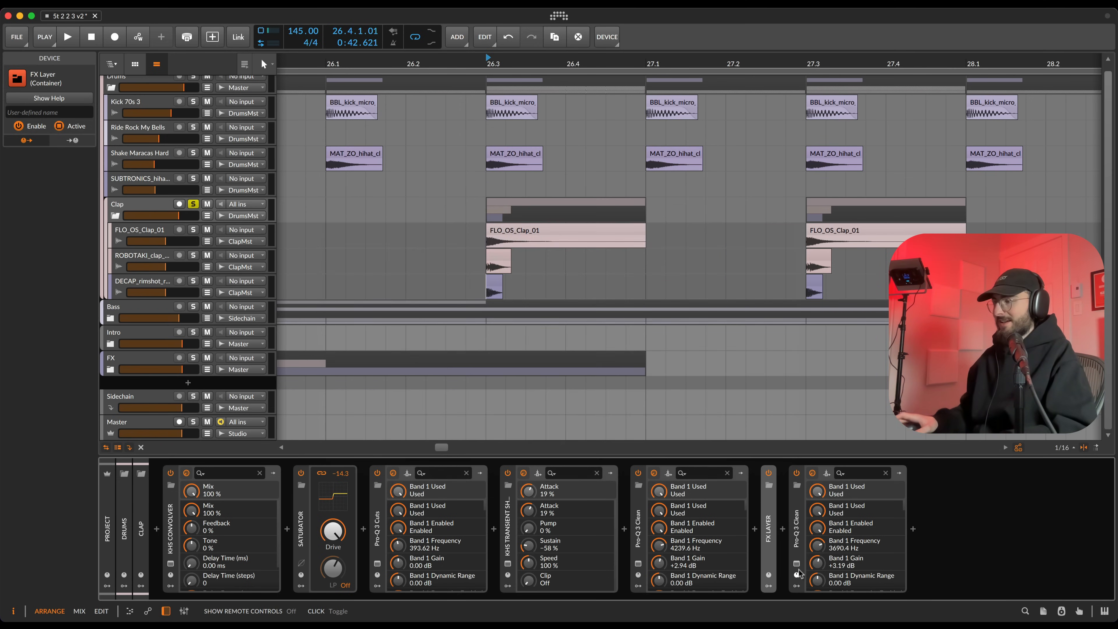
Step: Turn off solo on the Clap group and select the group track
key("minus")
key("minus")
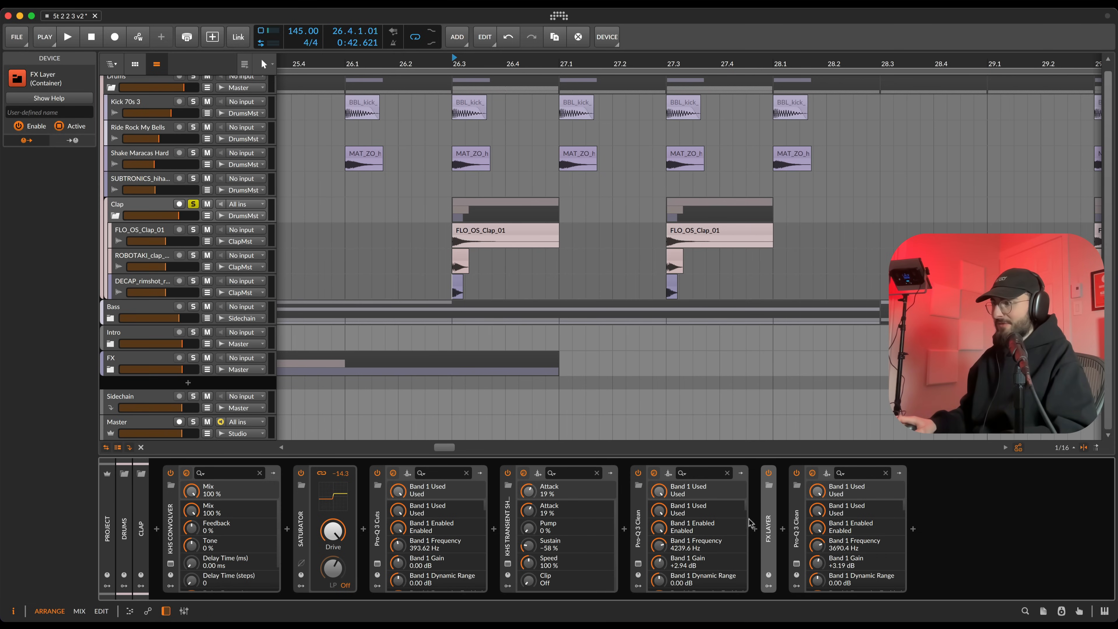
left_click(193, 204)
left_click(157, 206)
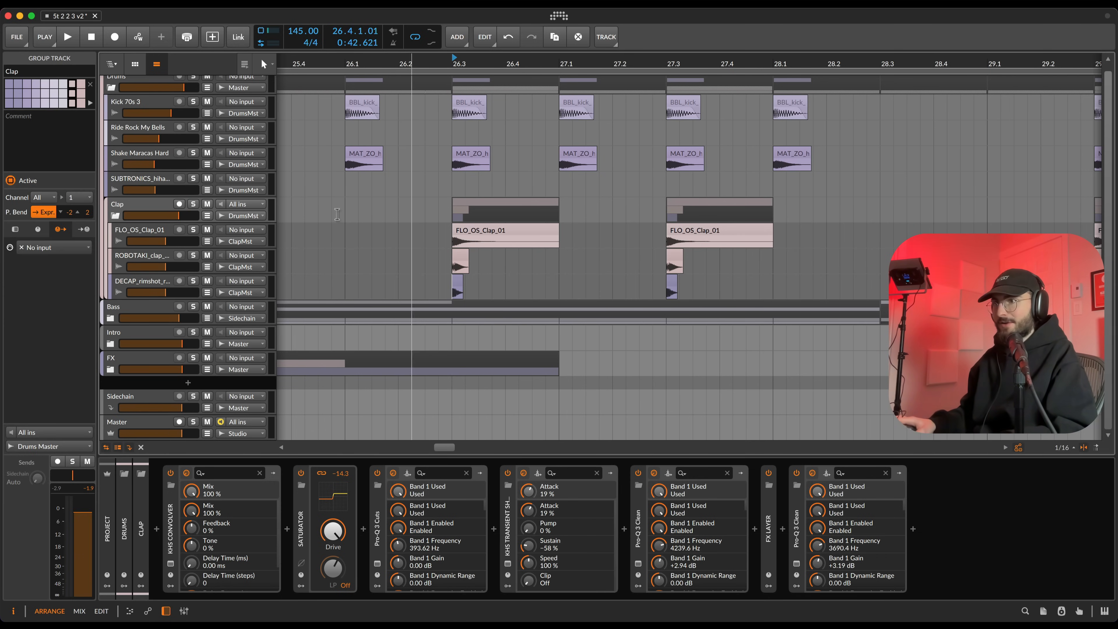
Step: Solo the Clap group and audition it from 26.3
left_click(193, 204)
left_click(452, 213)
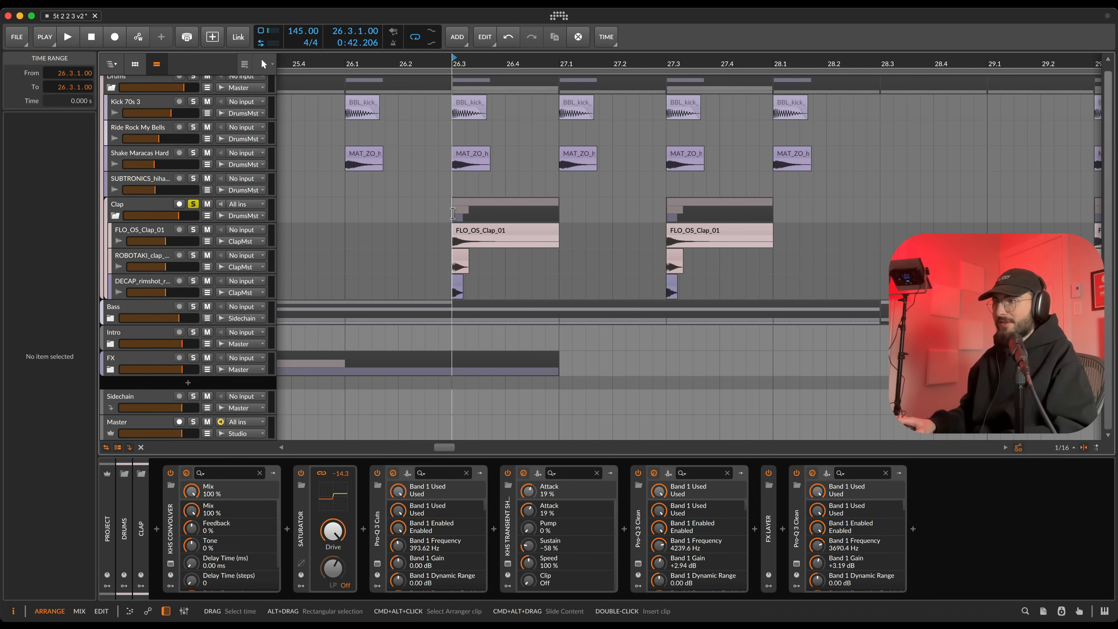
key("space")
key("space")
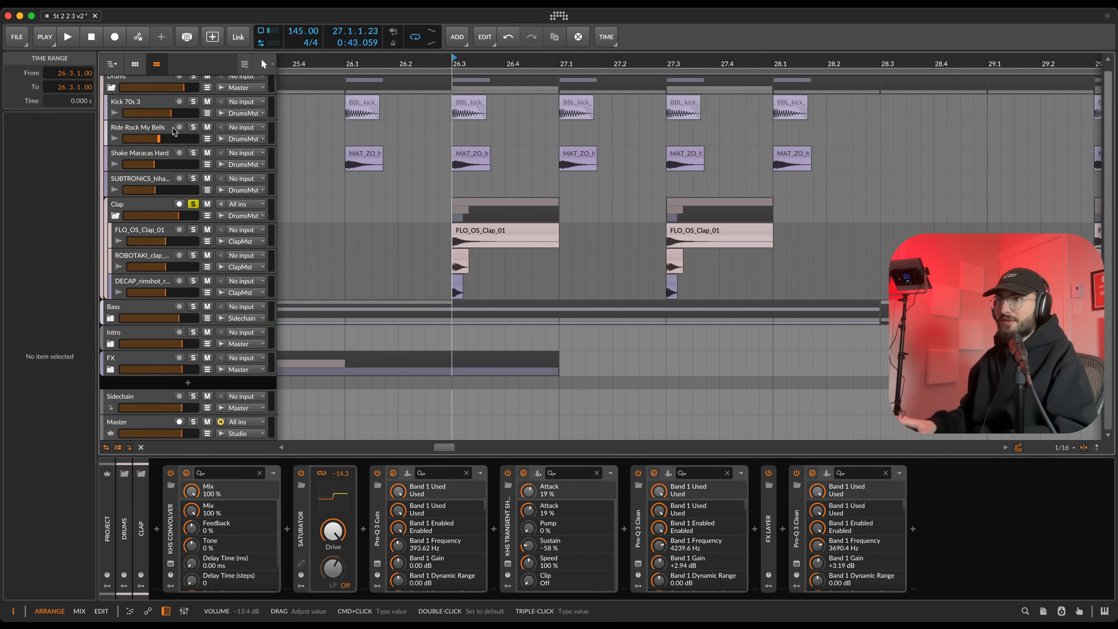
Step: Add Kick 70s 3 to the solo, audition it together with the clap, and clear both solos
left_click(193, 102)
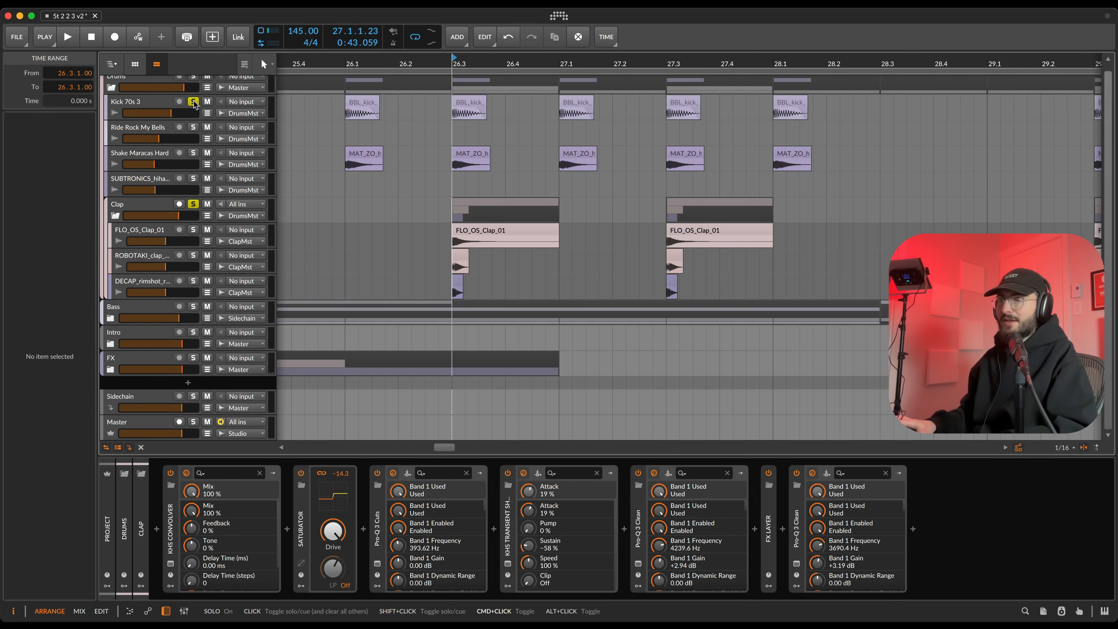
key("space")
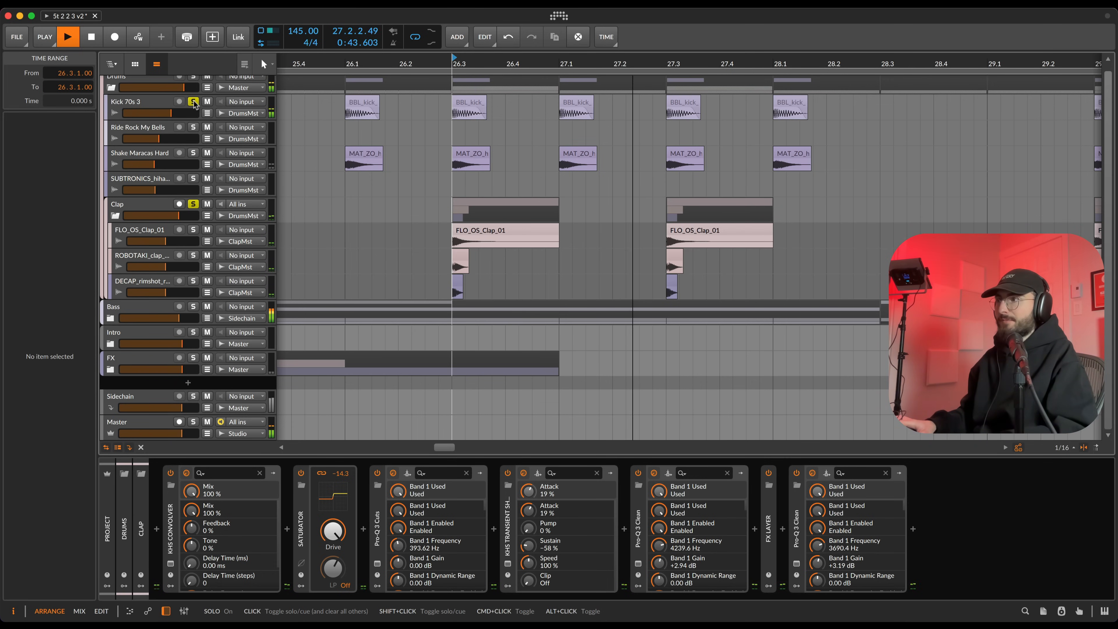
key("space")
left_click(194, 102)
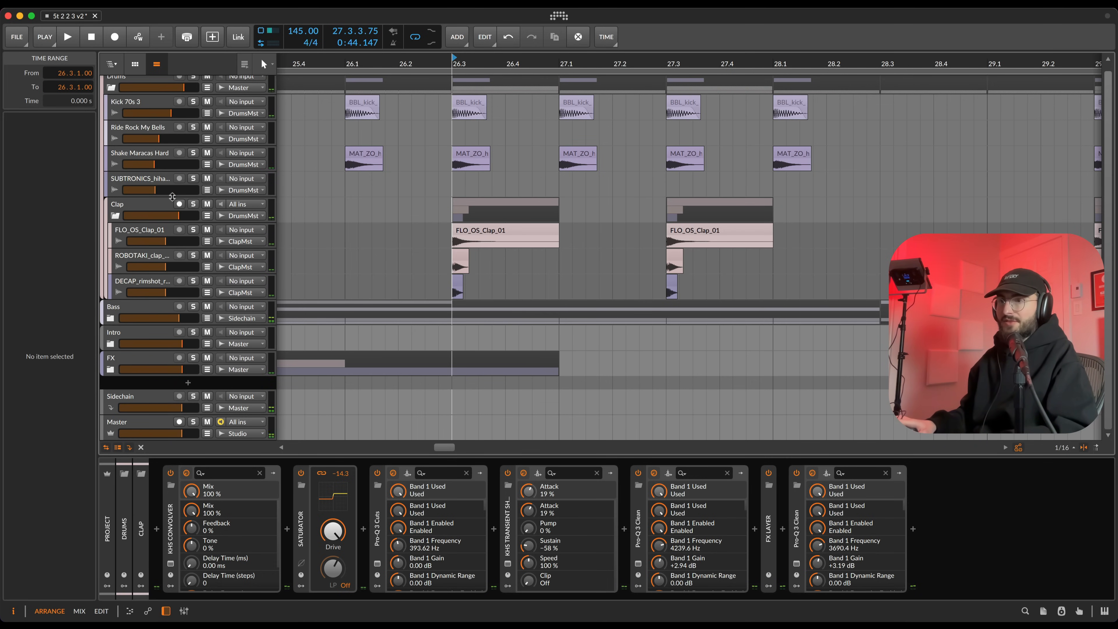
Step: Select the Drums group, examine the EQ curve of its first Pro-Q 3 Clean and close the plug-in window
scroll(178, 201, "up", 1)
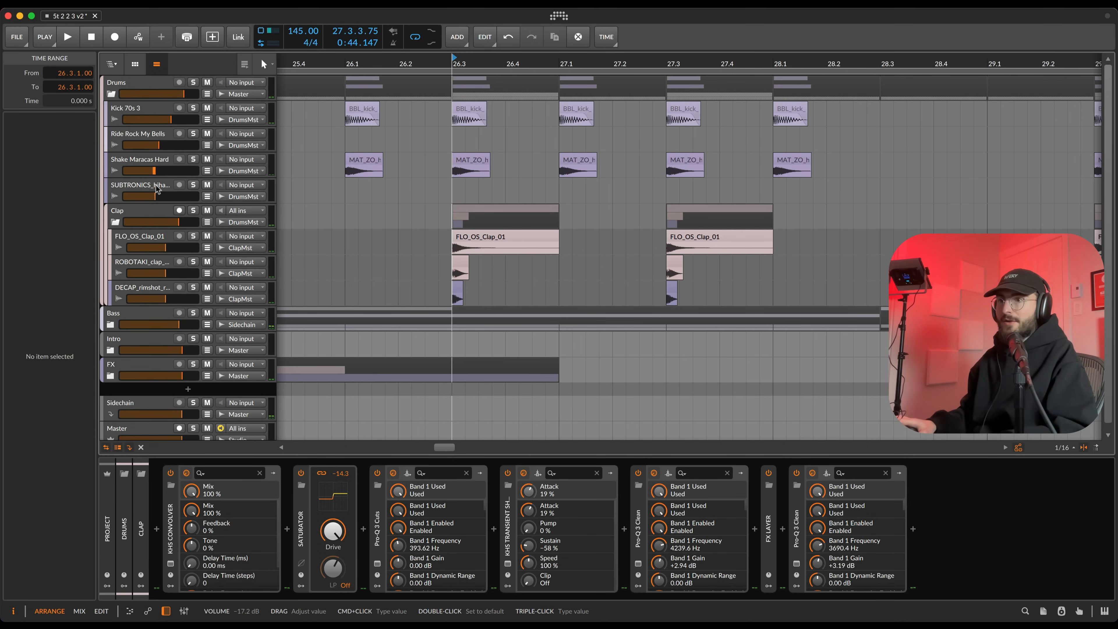
left_click(114, 87)
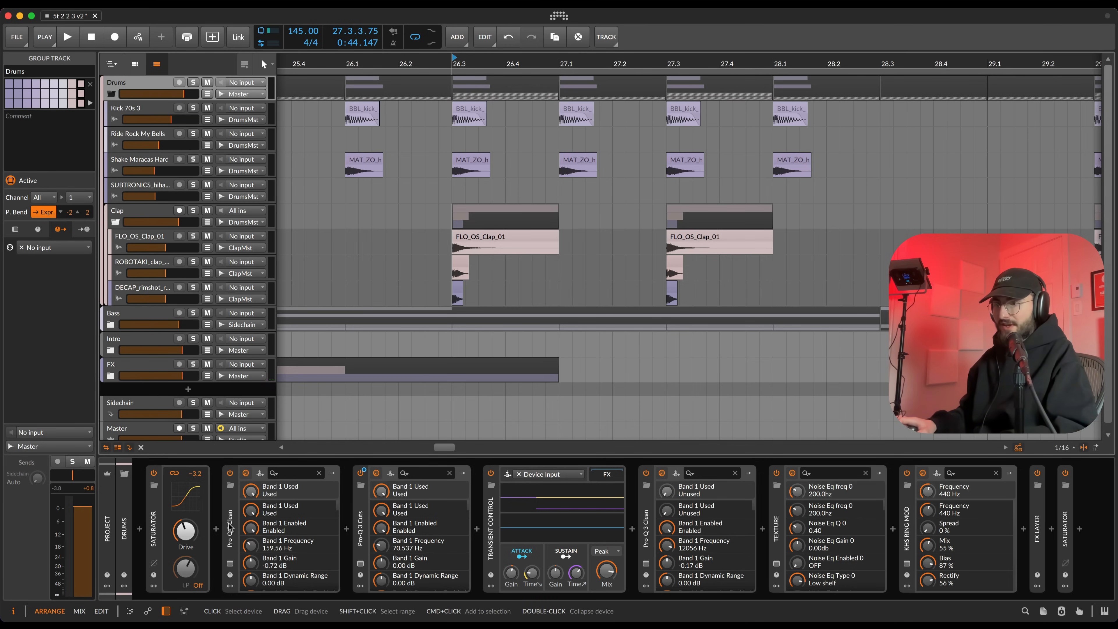
left_click(229, 563)
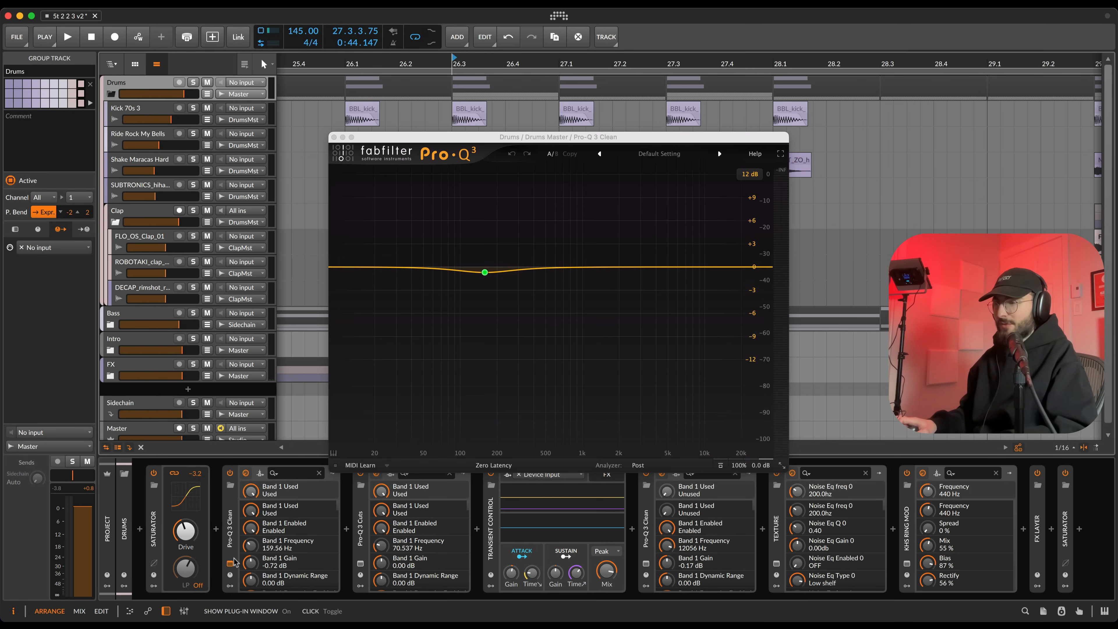
left_click(230, 564)
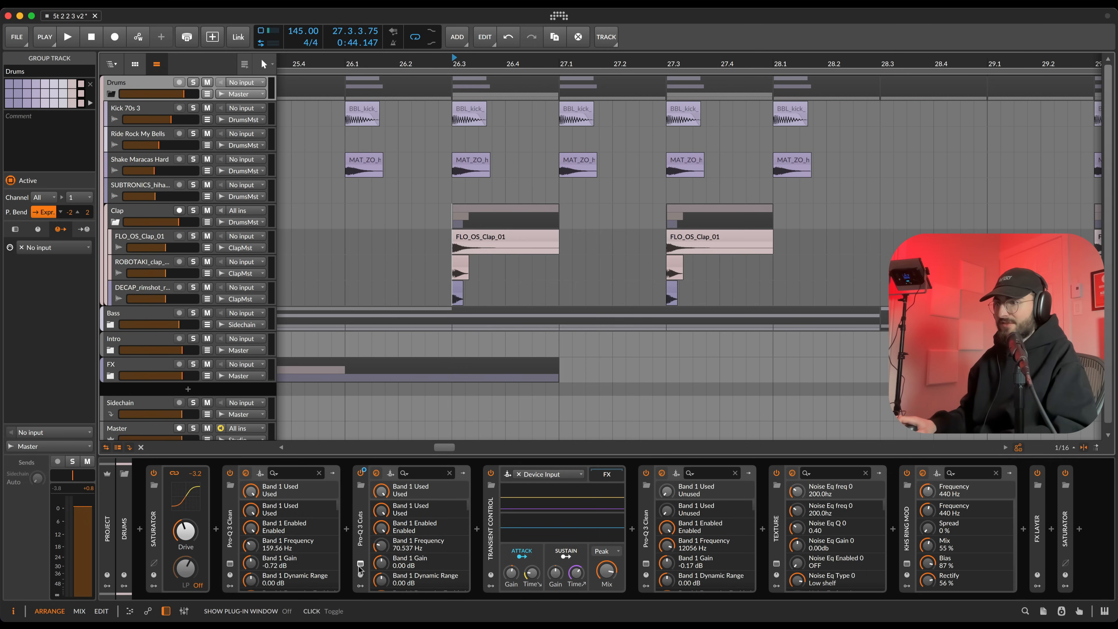
Step: Examine the Drums chain's Pro-Q 3 Cuts curve during playback, close its window and collapse the device
left_click(360, 563)
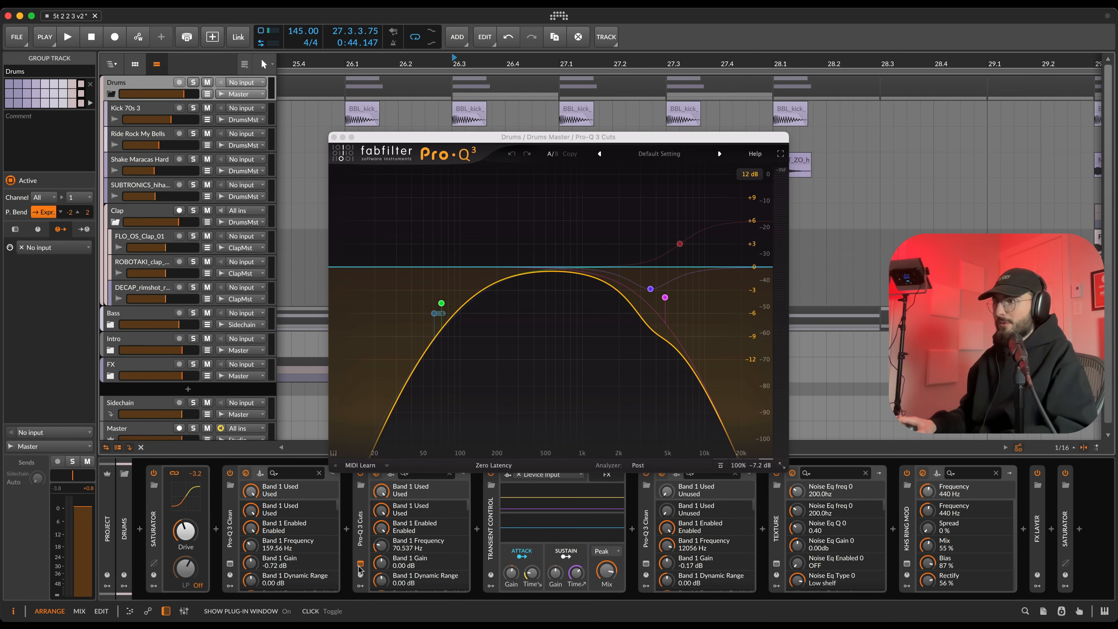
key("space")
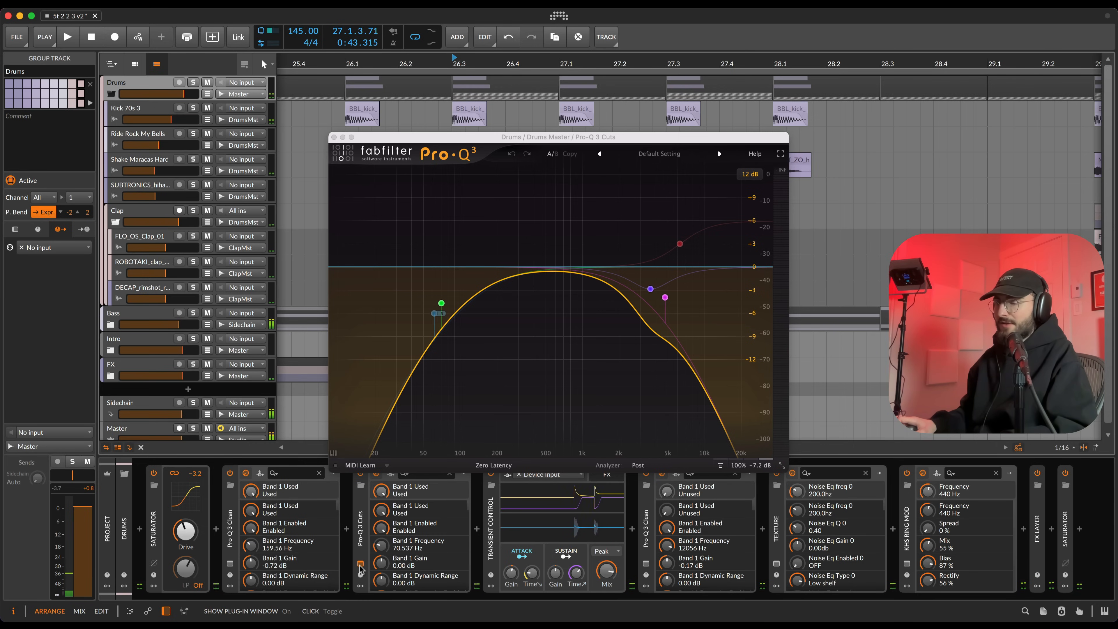
left_click(333, 137)
double_click(360, 535)
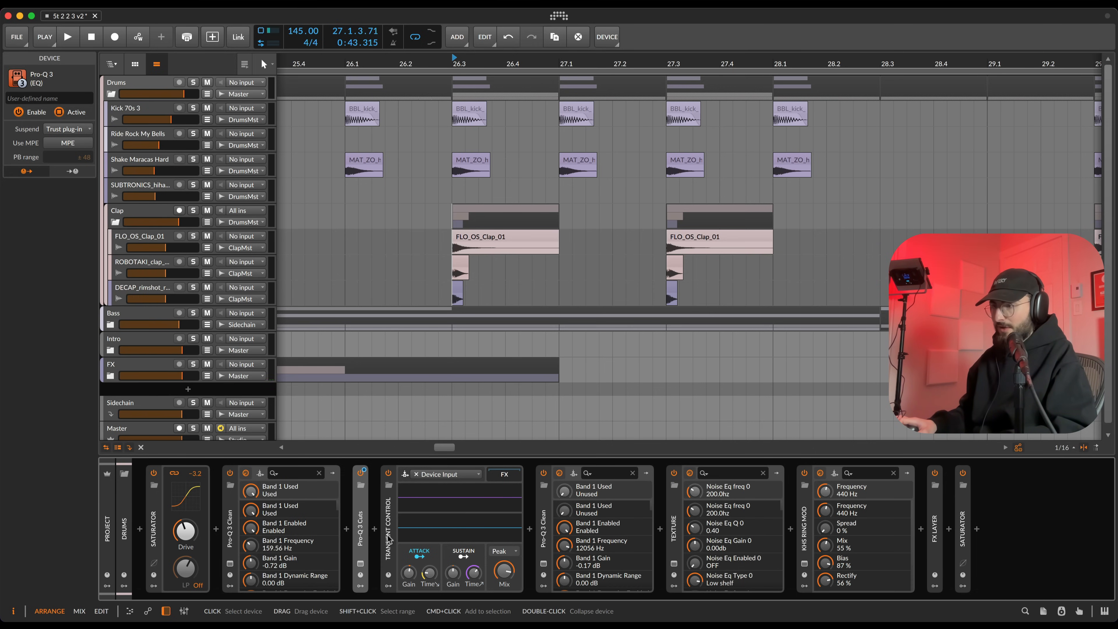
Step: Try deleting the Pro-Q 3 Clean after Transient Control in the Drums chain, and undo the deletion
left_click(544, 564)
left_click(544, 563)
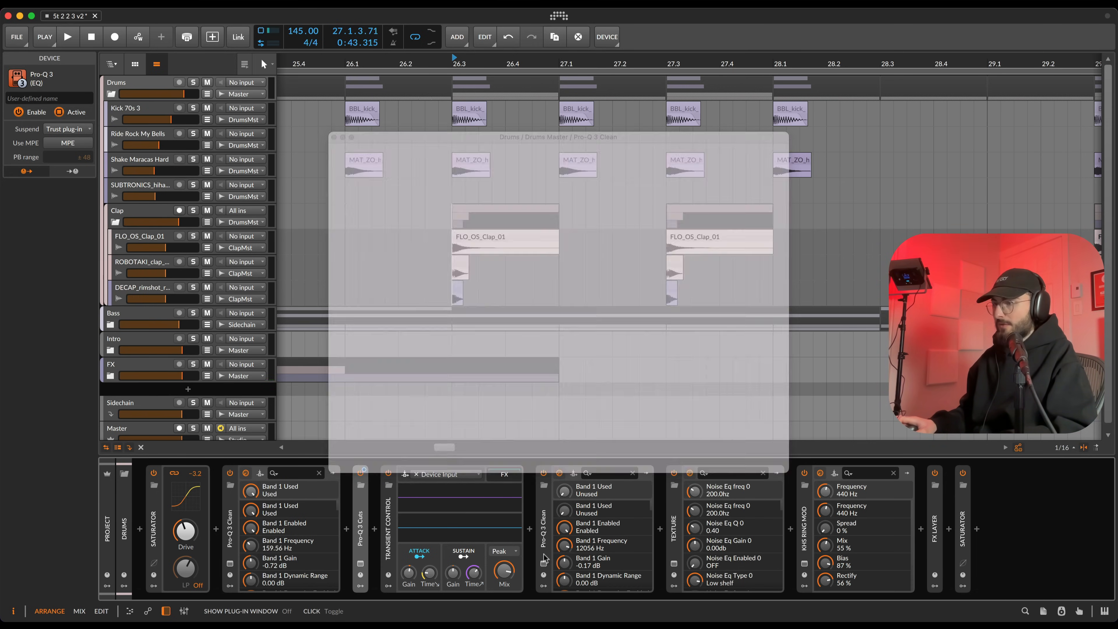
key("Delete")
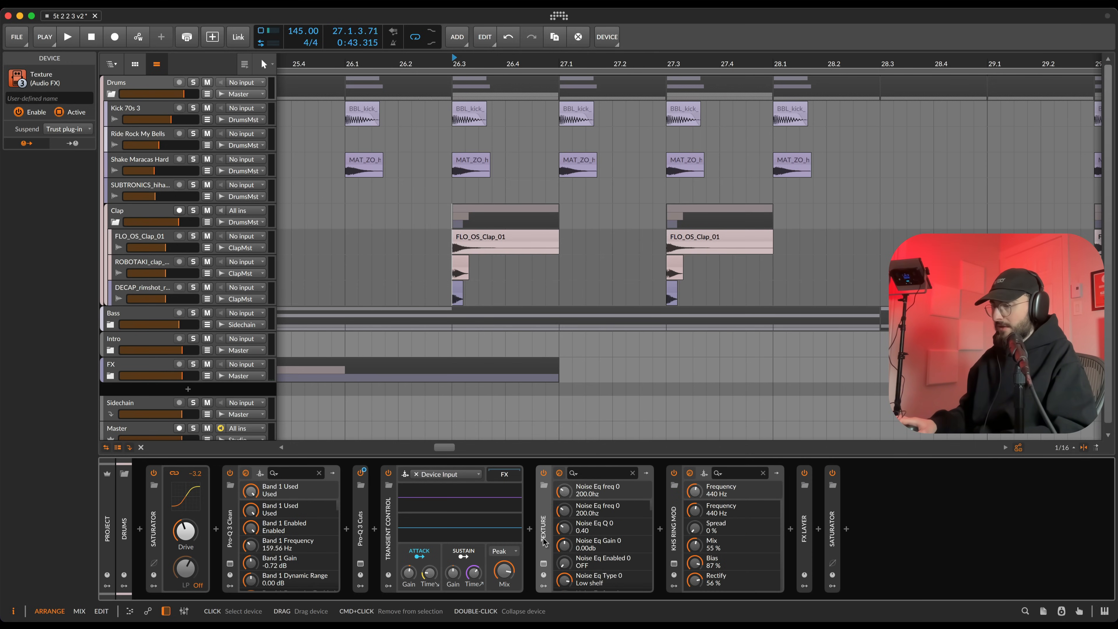
key("super+z")
Step: Recheck the second Pro-Q 3 Clean's curve and Gain Scale, and delete the device from the Drums chain
left_click(544, 564)
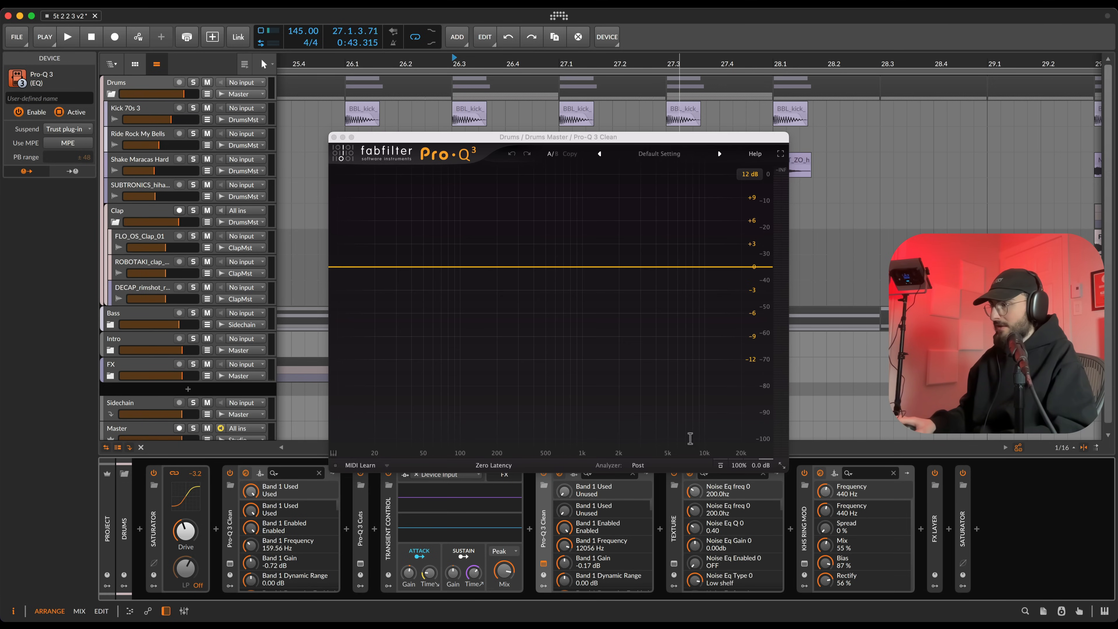
mouse_move(751, 466)
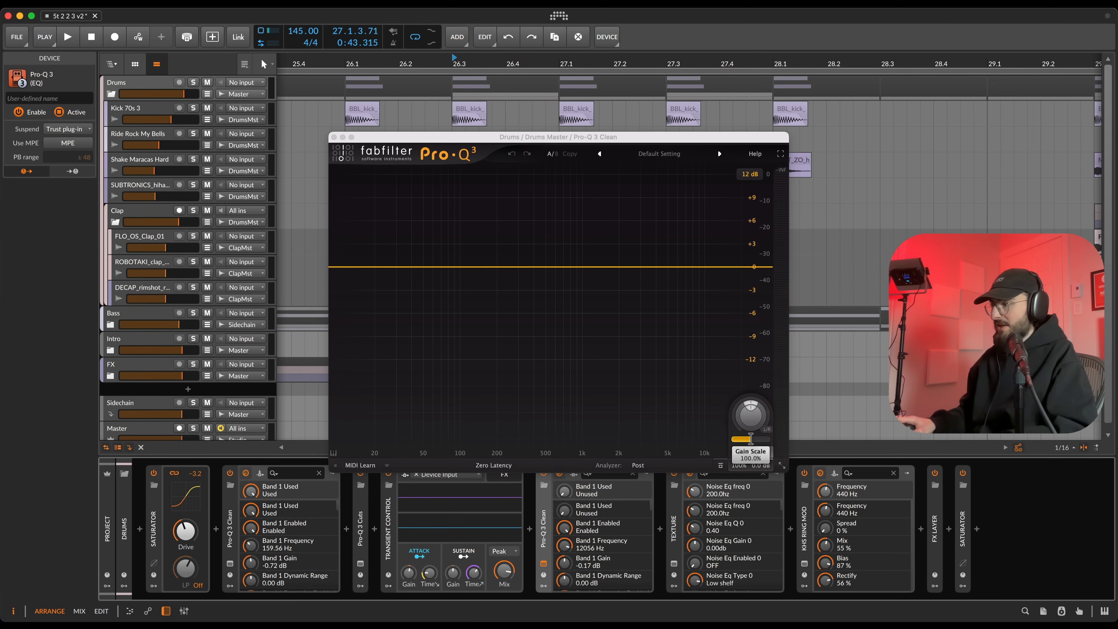
left_click_drag(739, 440, 733, 439)
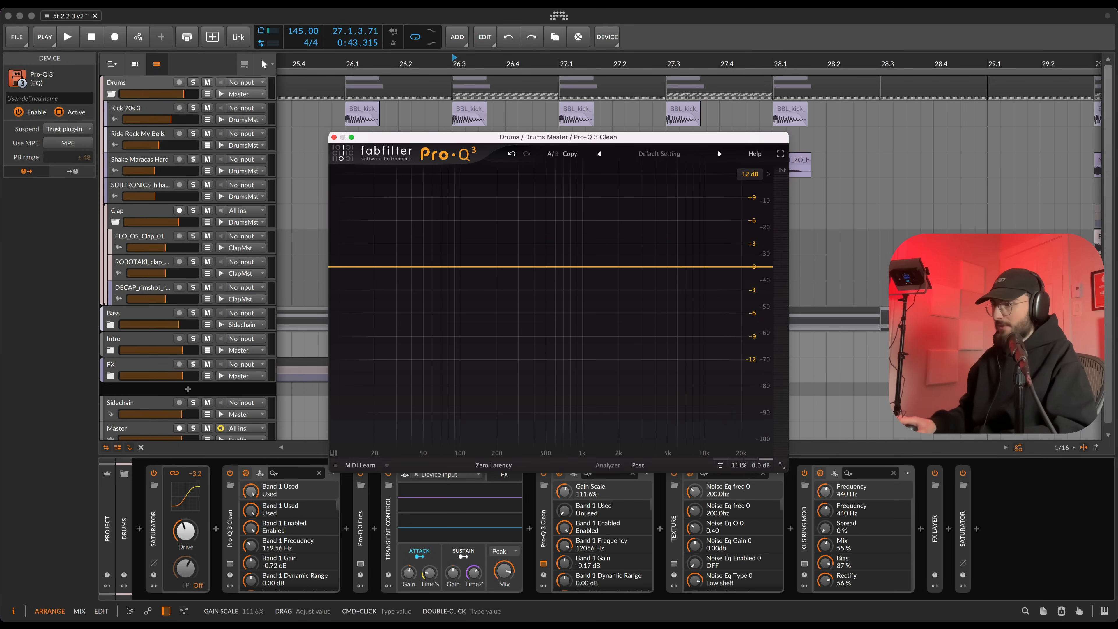
double_click(564, 491)
left_click(543, 516)
key("Delete")
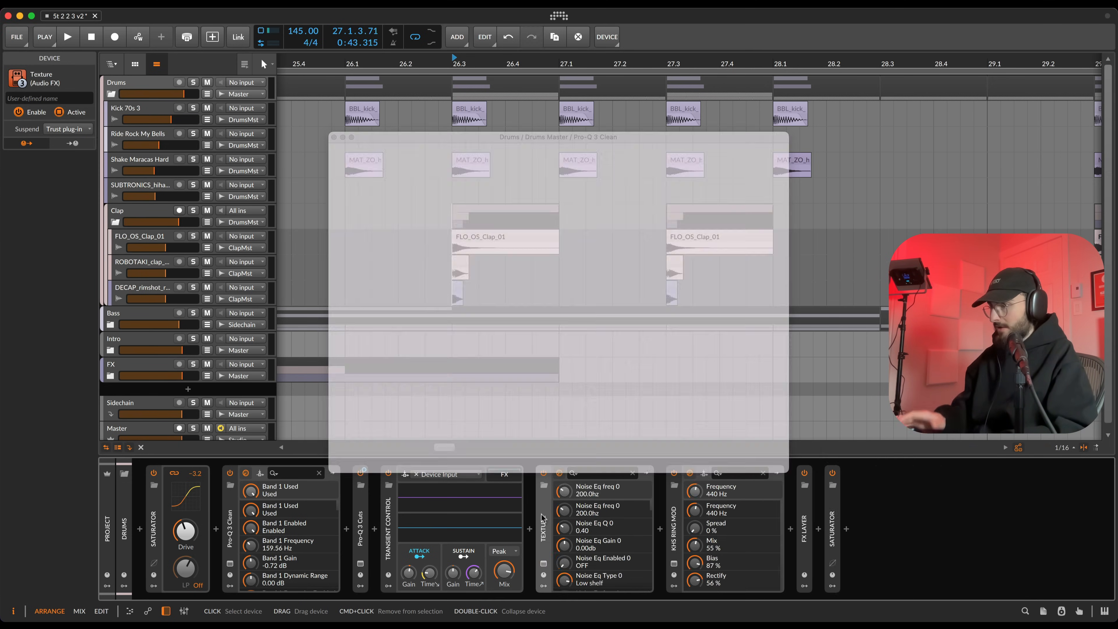
Step: Open Texture, solo the Drums group and audition the drums with Texture bypassed and enabled
left_click(544, 564)
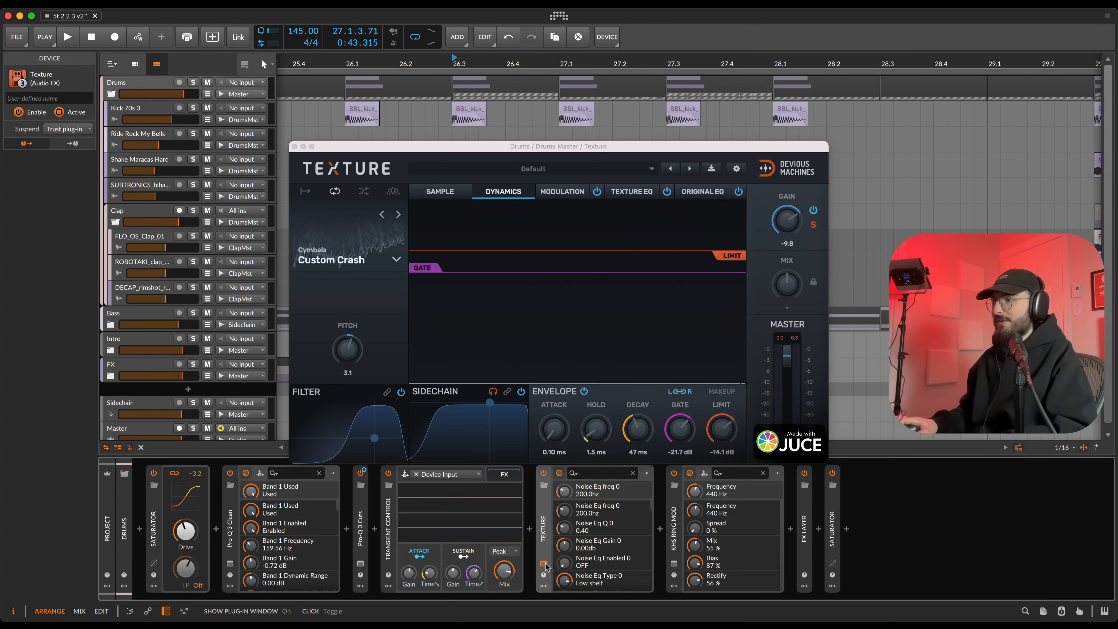
left_click(193, 82)
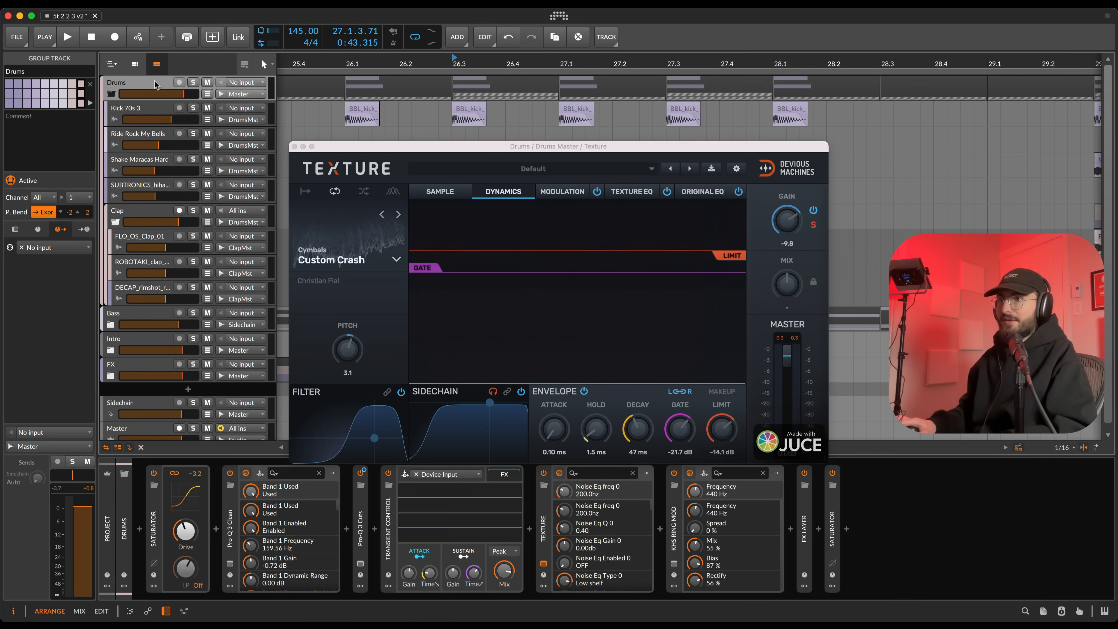
key("space")
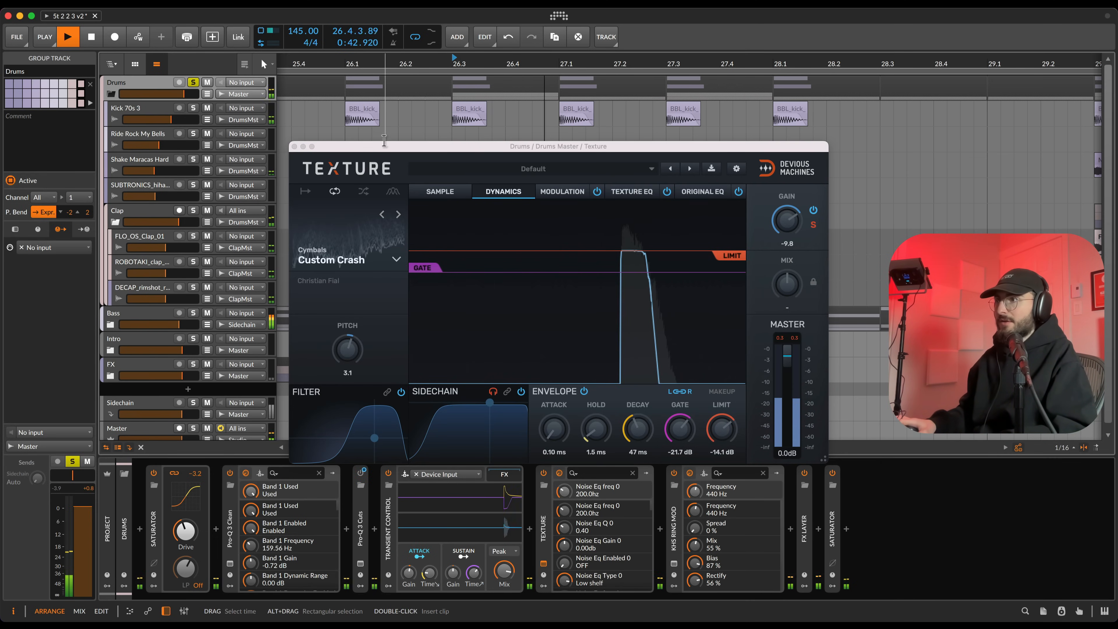
left_click_drag(462, 146, 469, 92)
left_click(544, 473)
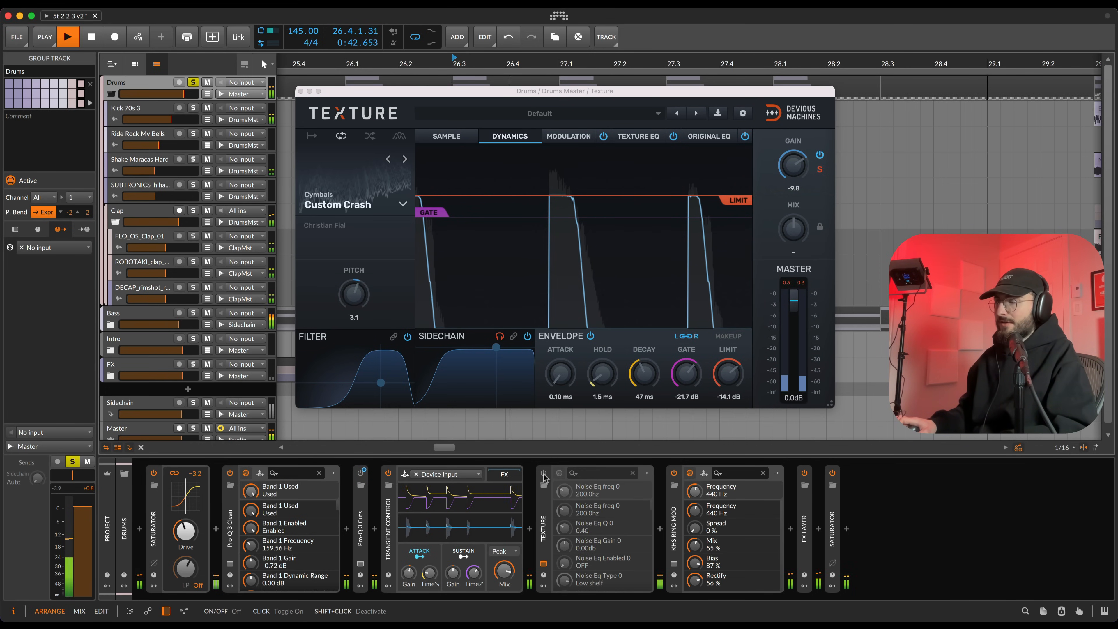
left_click(544, 473)
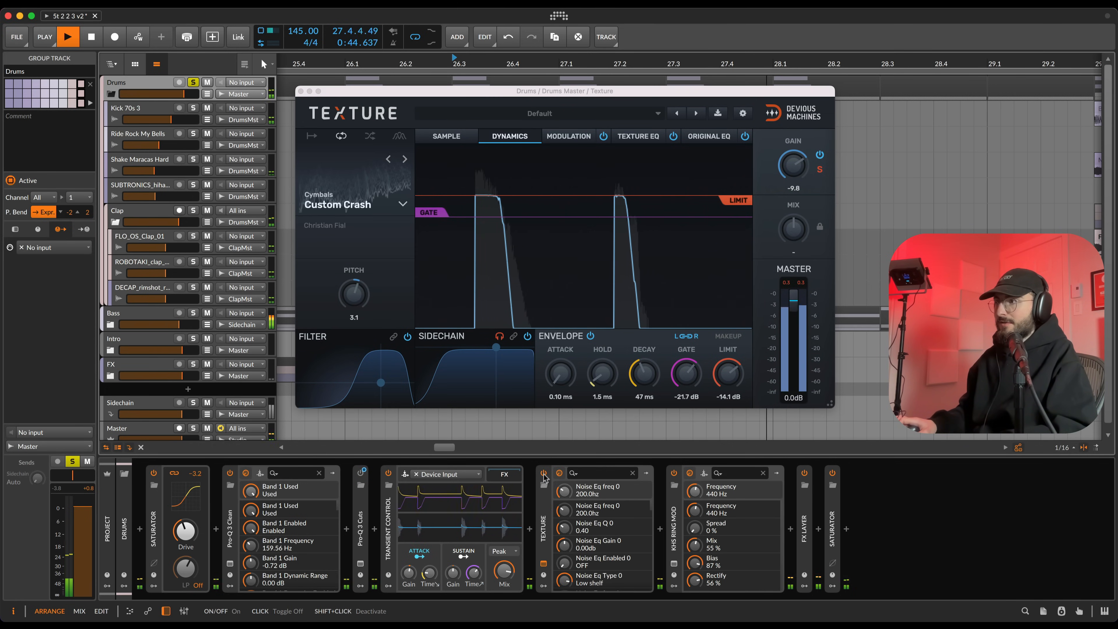
key("space")
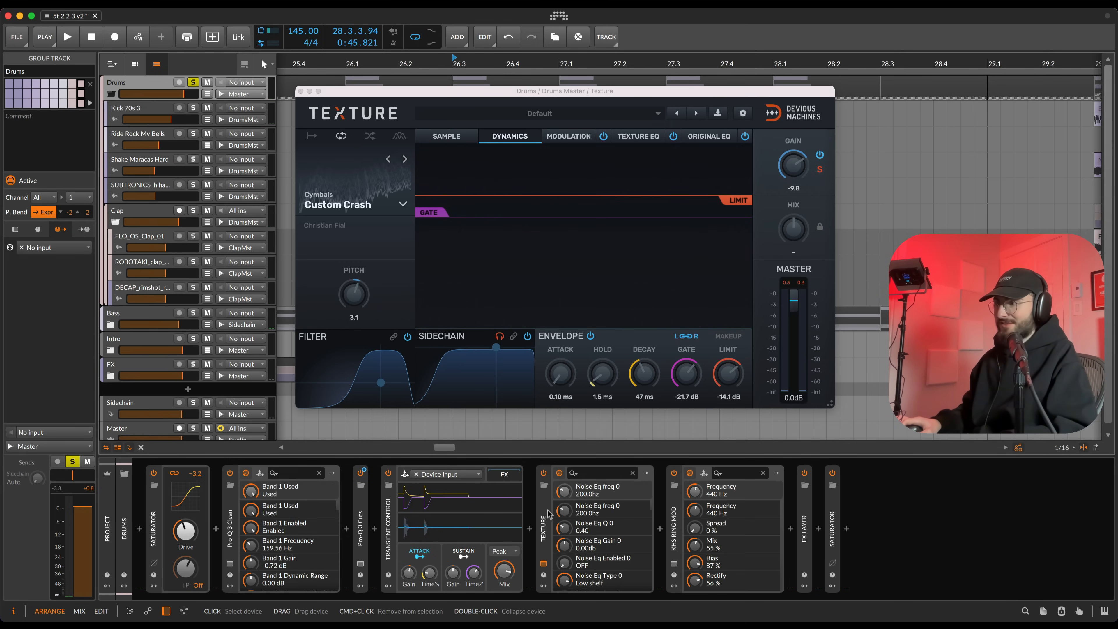
Step: Collapse the Texture device, show the kHs Ring Mod plug-in window and close the Texture window
double_click(543, 527)
left_click(572, 563)
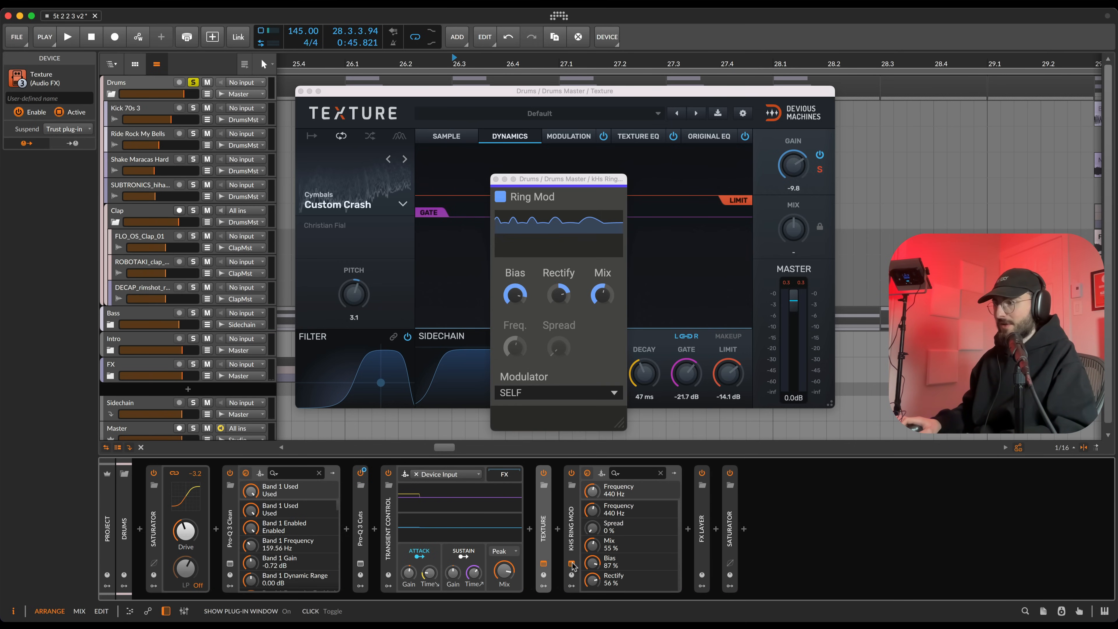
left_click(301, 91)
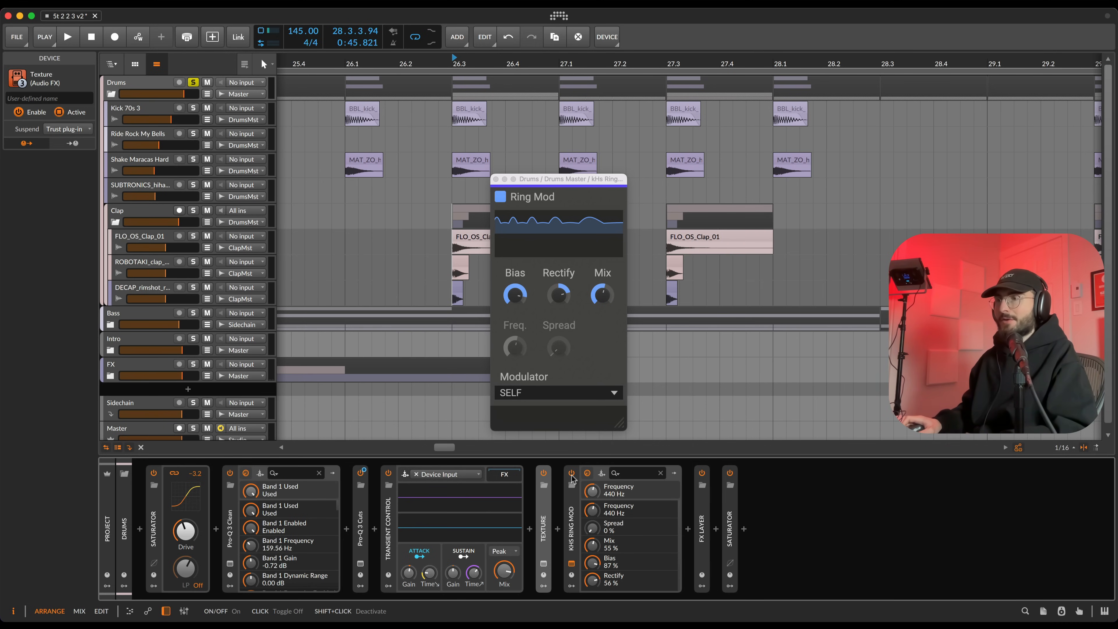
Step: Audition the drums with kHs Ring Mod bypassed and enabled, collapse the device and close its window
key("space")
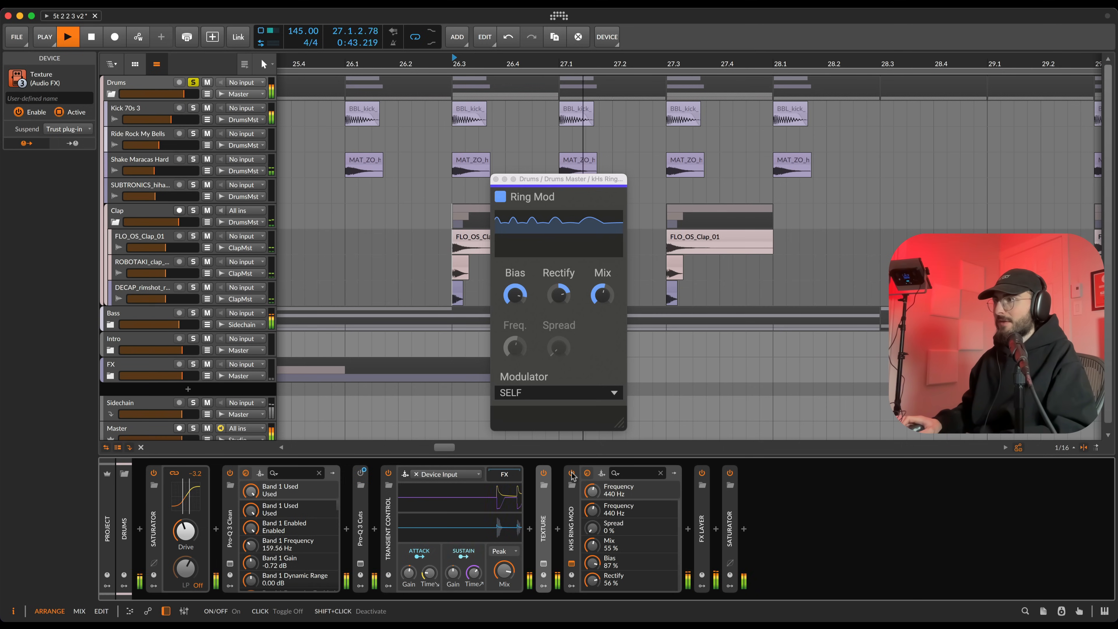
left_click(572, 474)
left_click(571, 474)
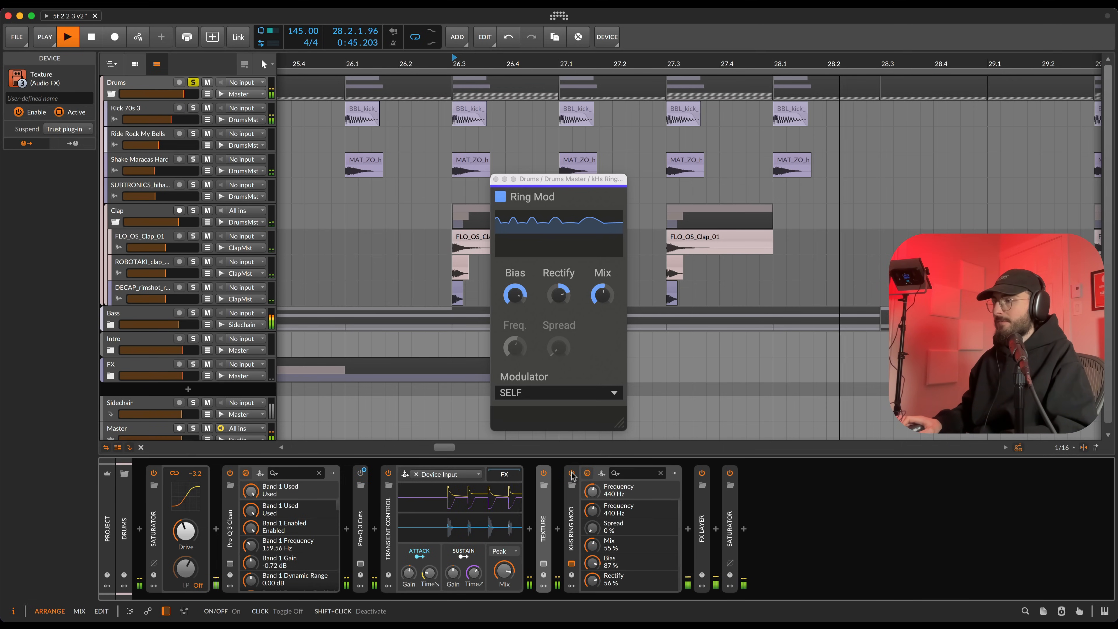
key("space")
double_click(572, 528)
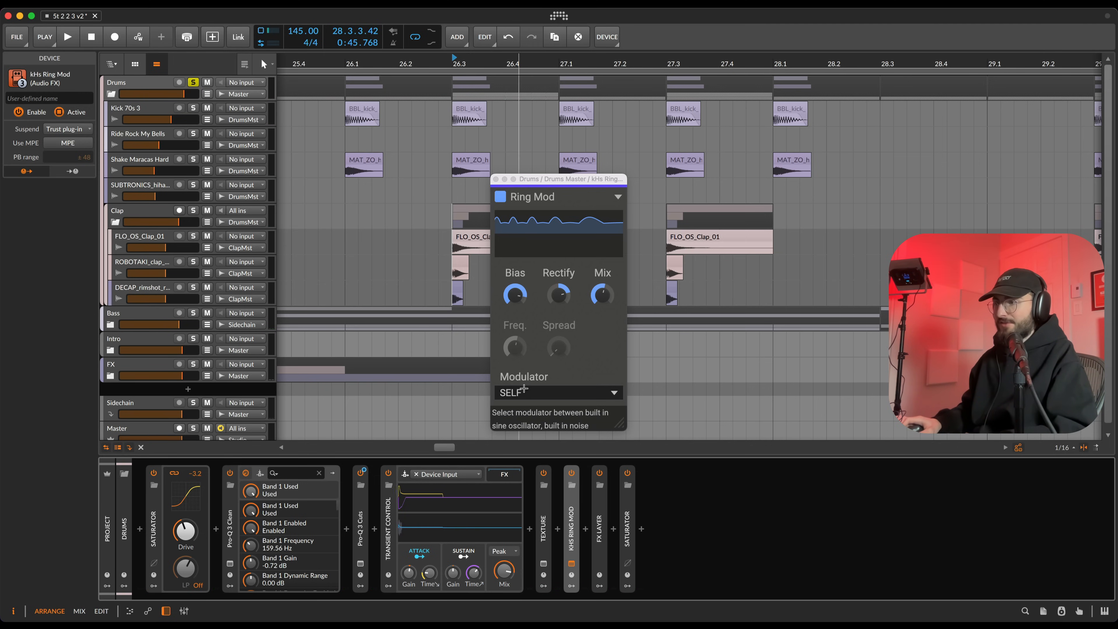
left_click(496, 179)
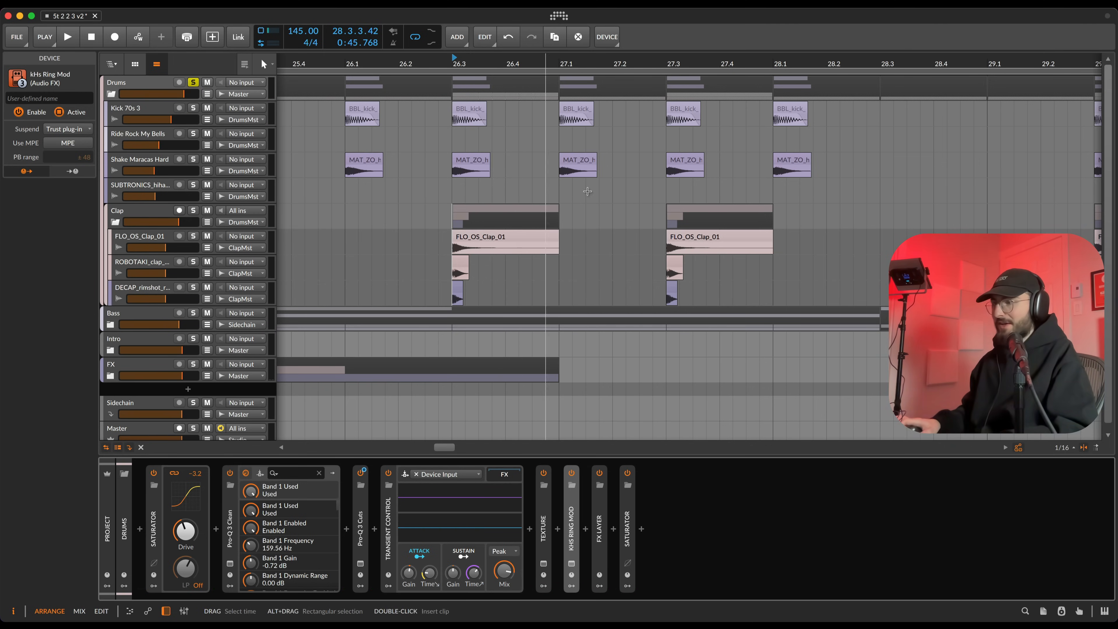
Step: Examine the Drums FX Layer's Layer 2 and Saturator layers, collapse it and expand the chain's final Saturator
double_click(599, 520)
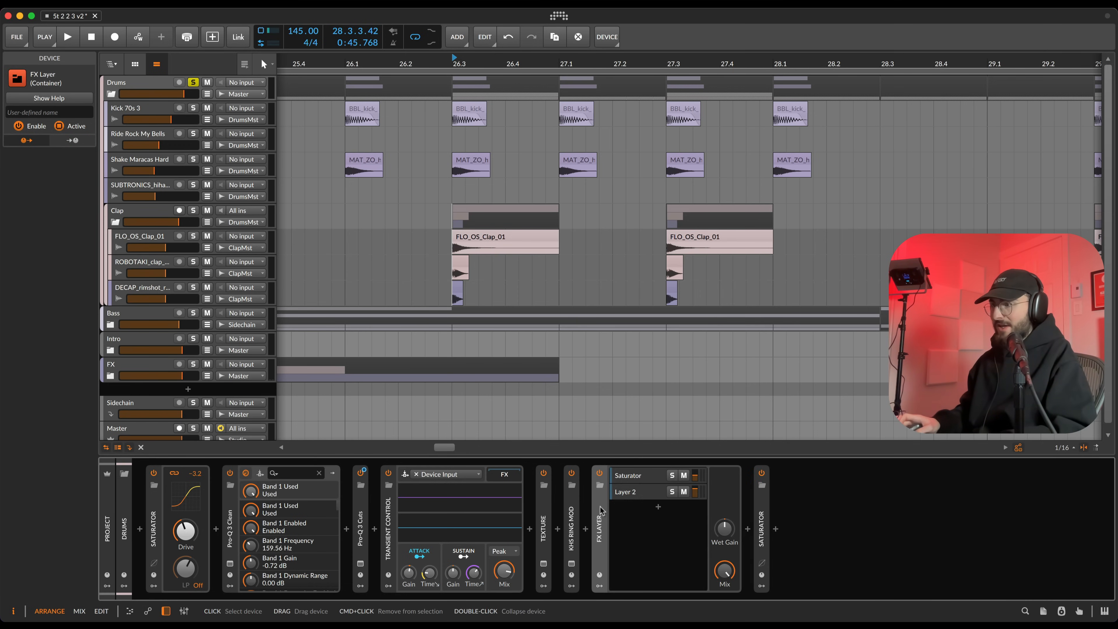
left_click(630, 492)
left_click(633, 477)
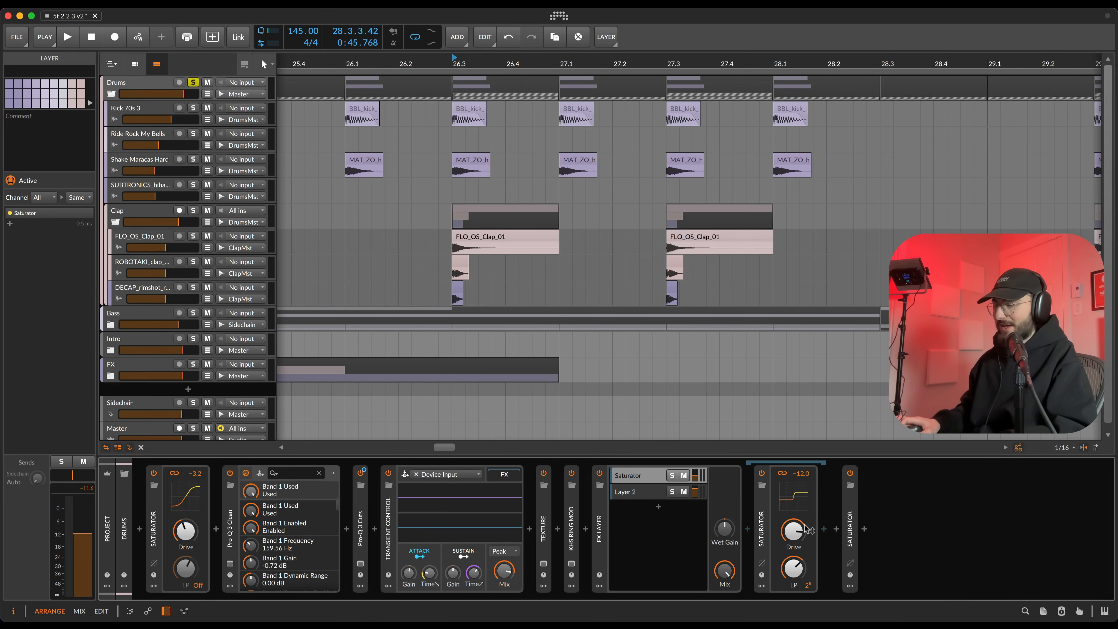
double_click(603, 517)
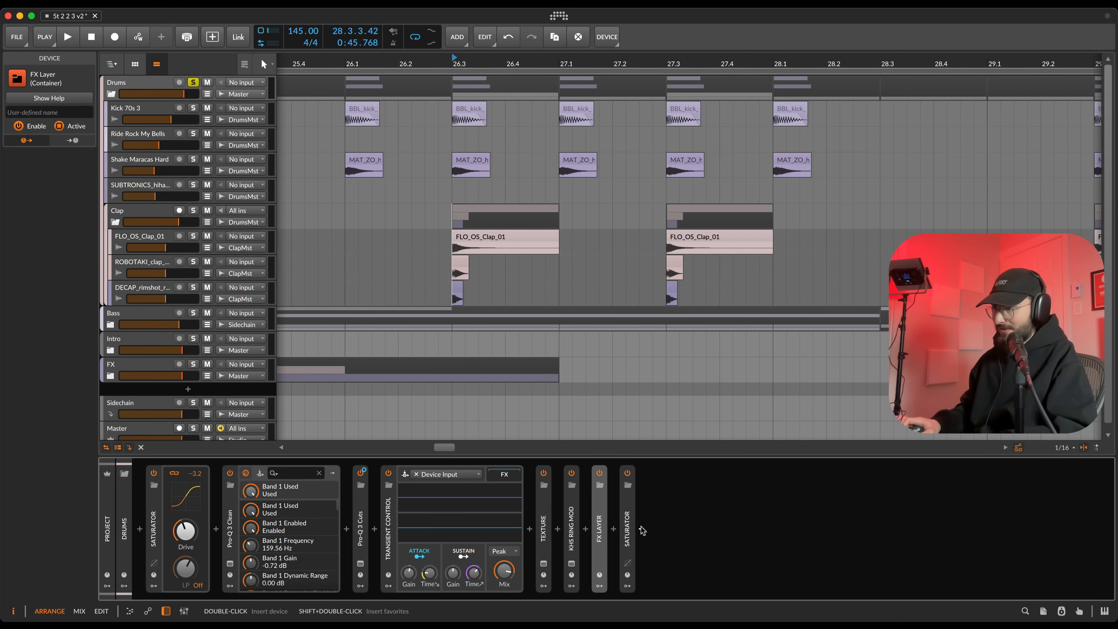
double_click(629, 524)
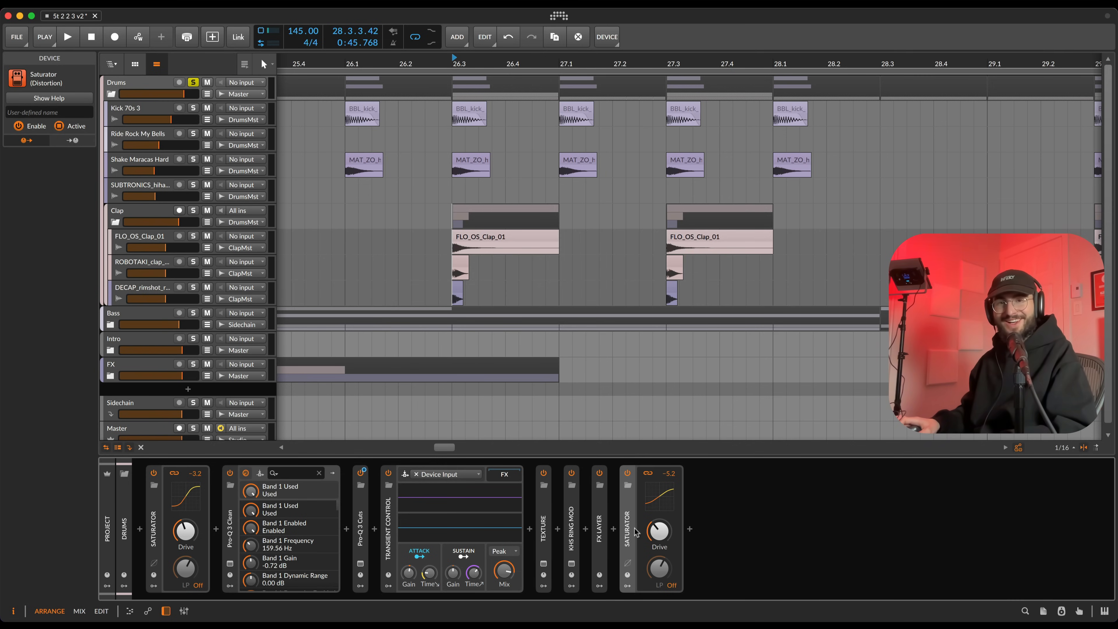
Step: Turn off solo on the Drums group and fold the group's tracks
left_click(196, 82)
left_click(111, 93)
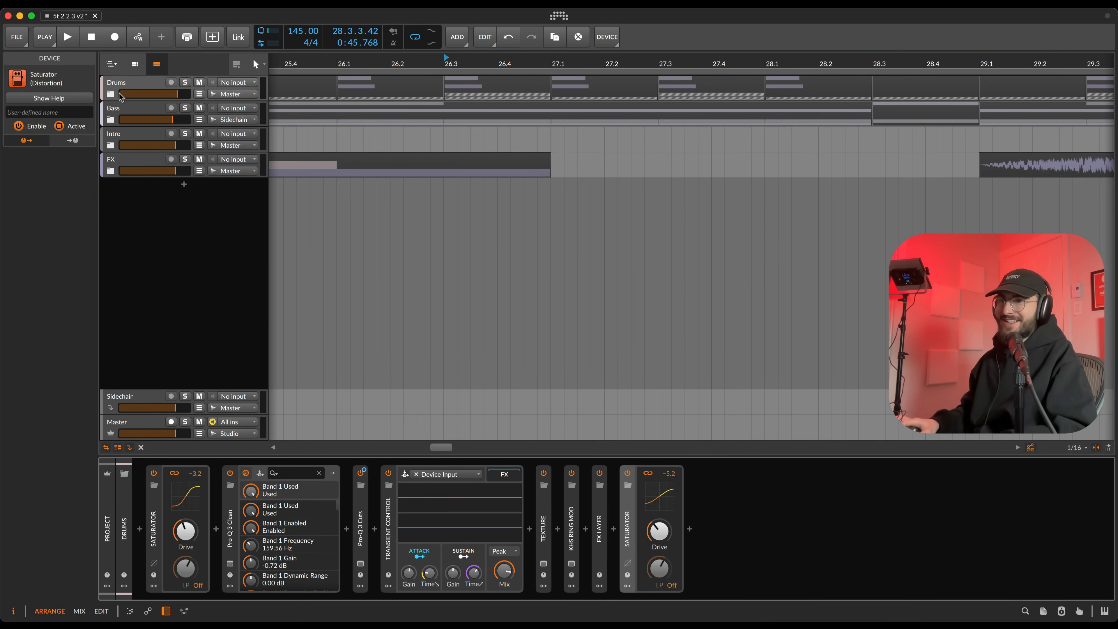
Step: Unfold the Bass group and solo its second Instrument Layer track, with the playback start set at bar 25
left_click(127, 113)
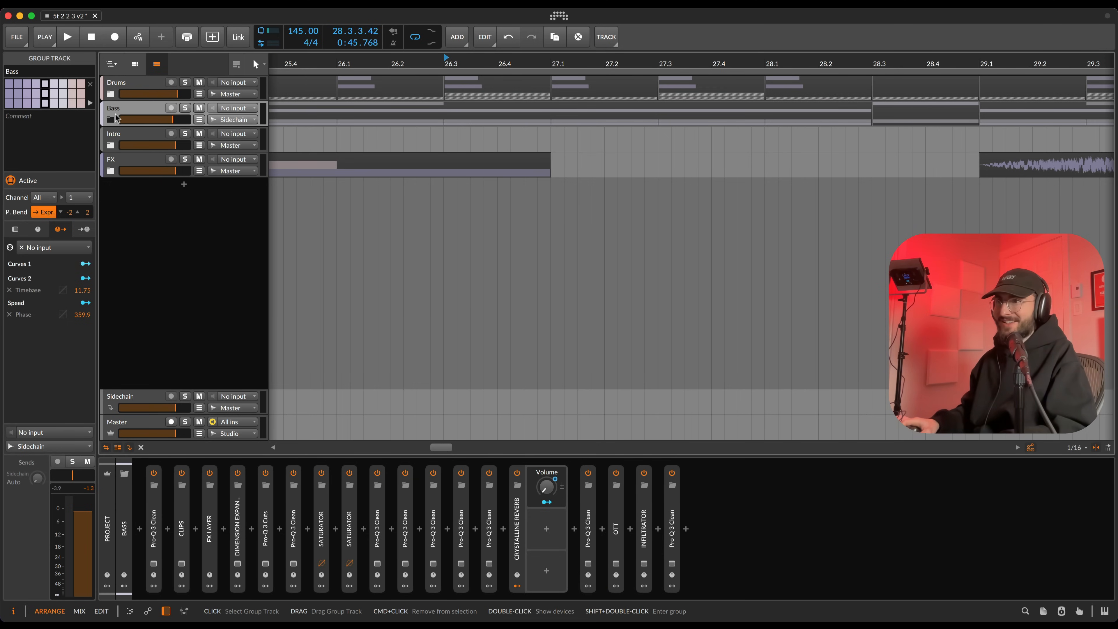
left_click(111, 120)
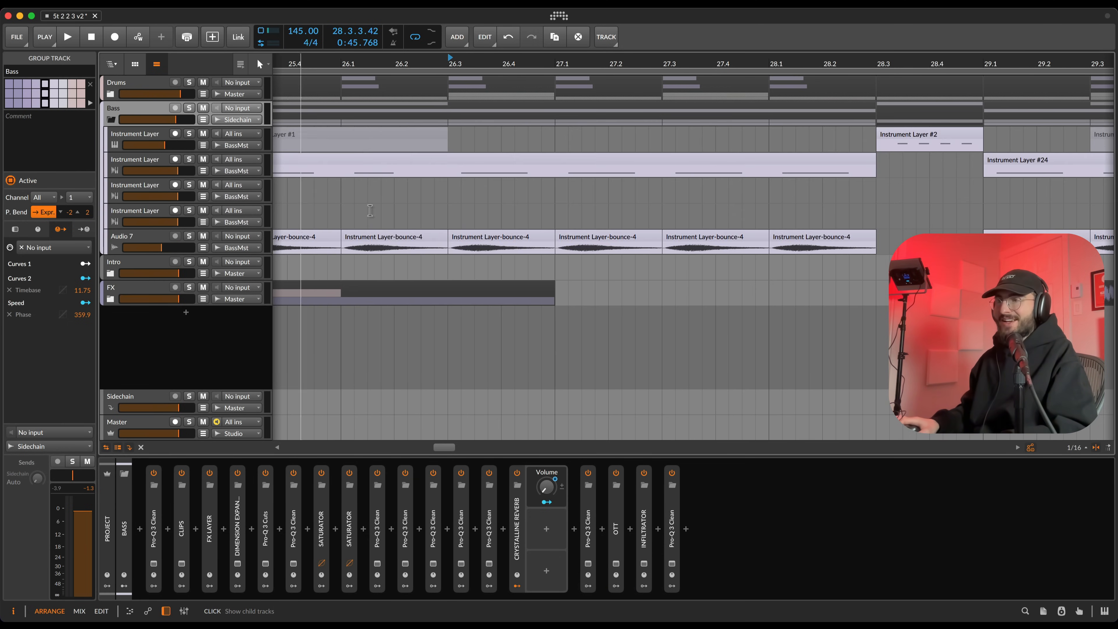
scroll(418, 241, "down", 5)
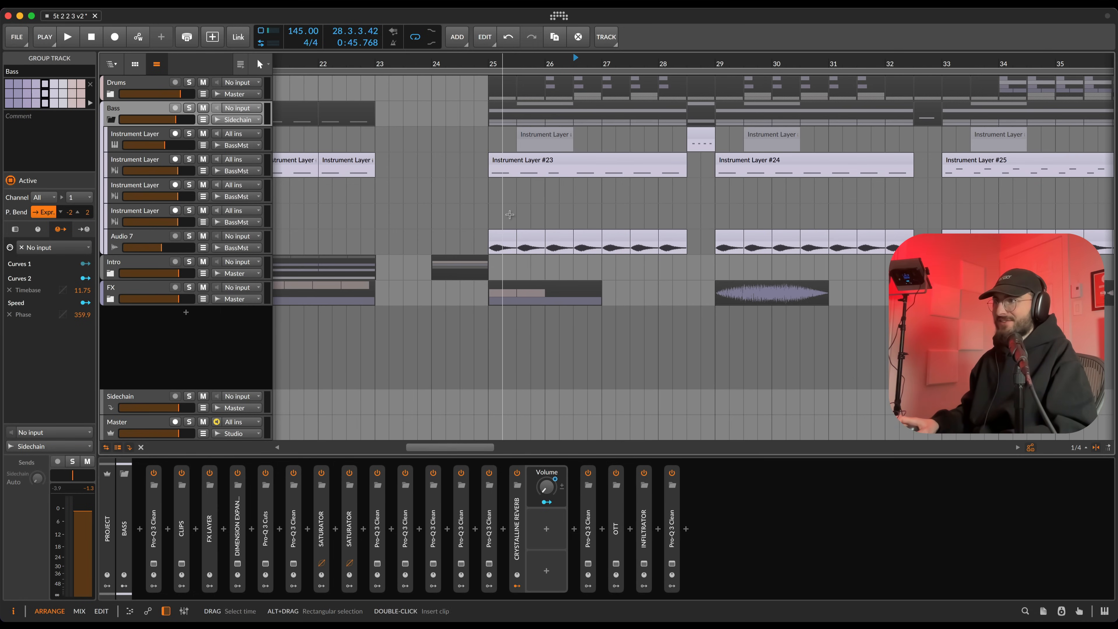
scroll(504, 215, "up", 1)
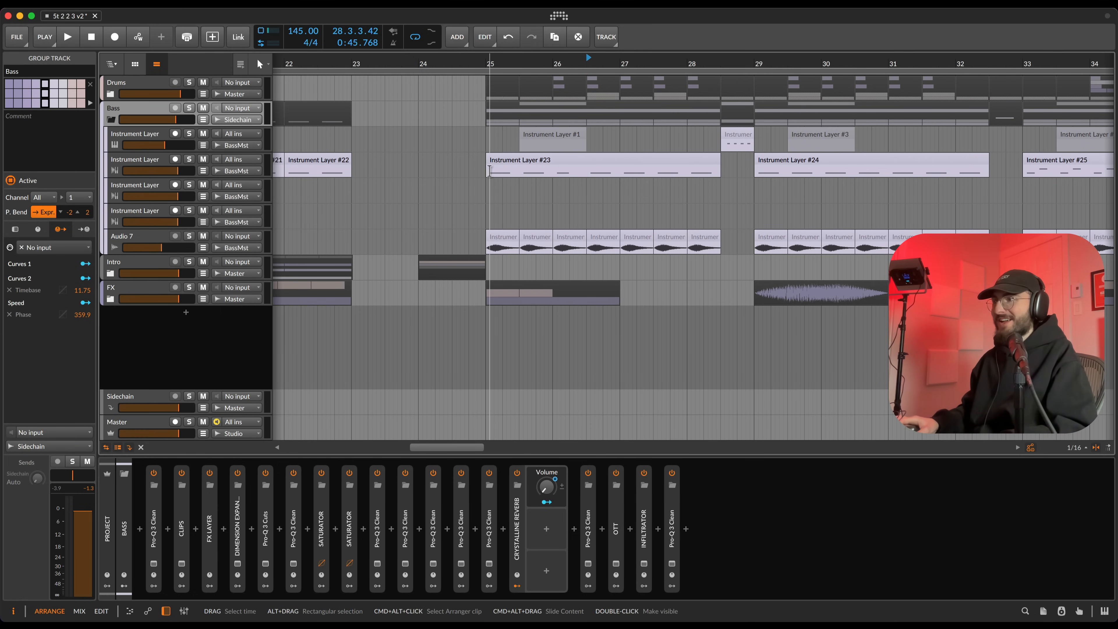
left_click(486, 172)
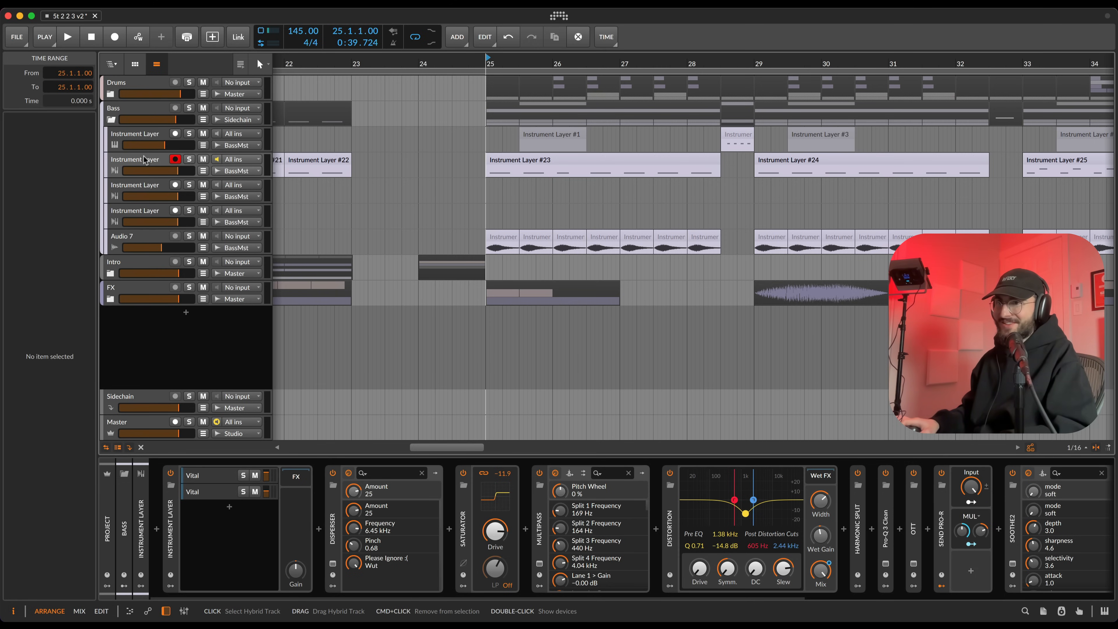
left_click(189, 159)
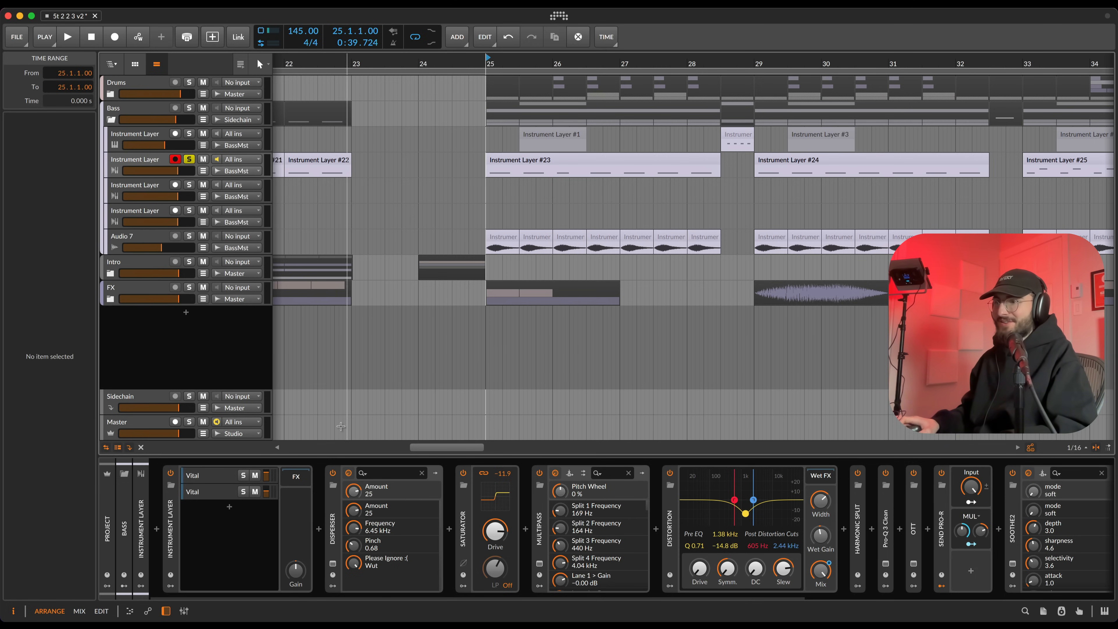
Step: Collapse the Disperser, Saturator, Multipass and Distortion devices, and briefly expand Send Pro-R to view its Delay and Dry layers
double_click(341, 528)
double_click(359, 527)
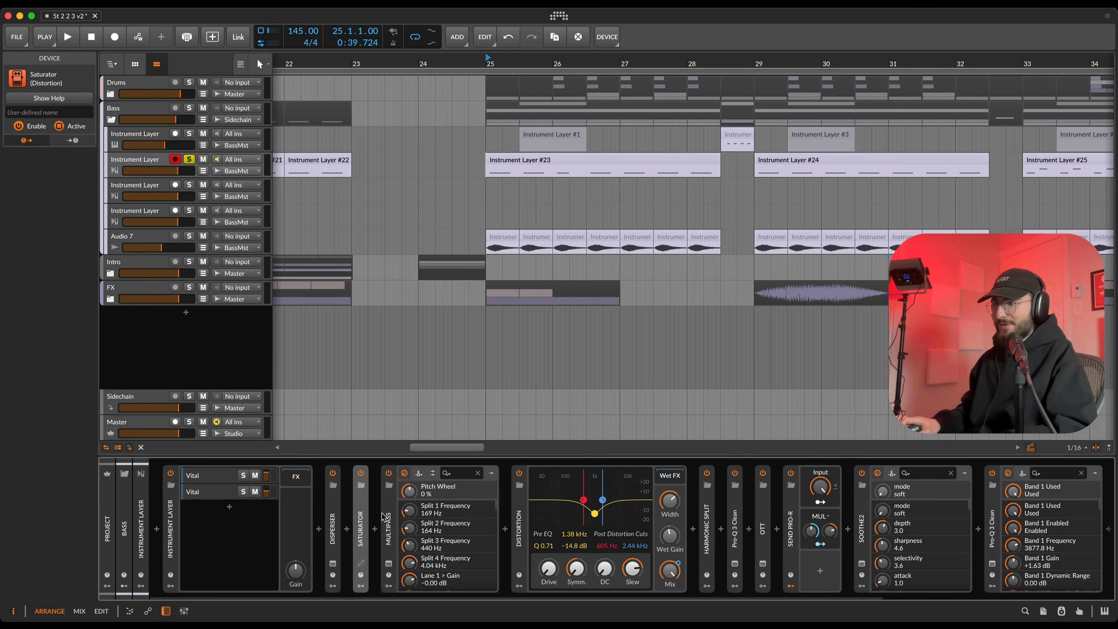
double_click(388, 517)
double_click(426, 521)
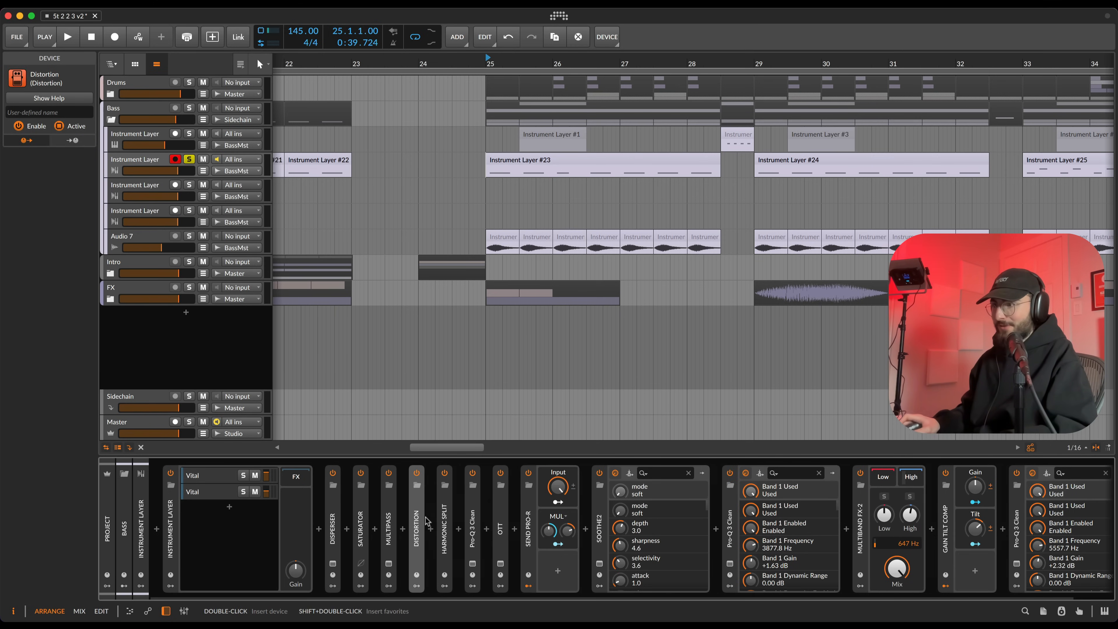
double_click(527, 526)
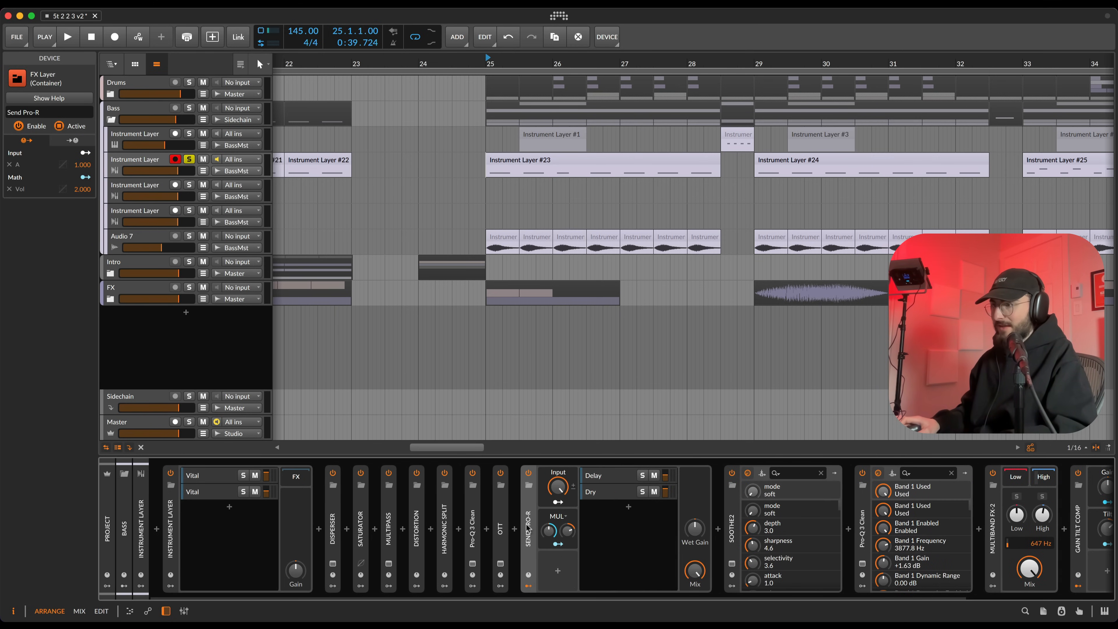
double_click(528, 524)
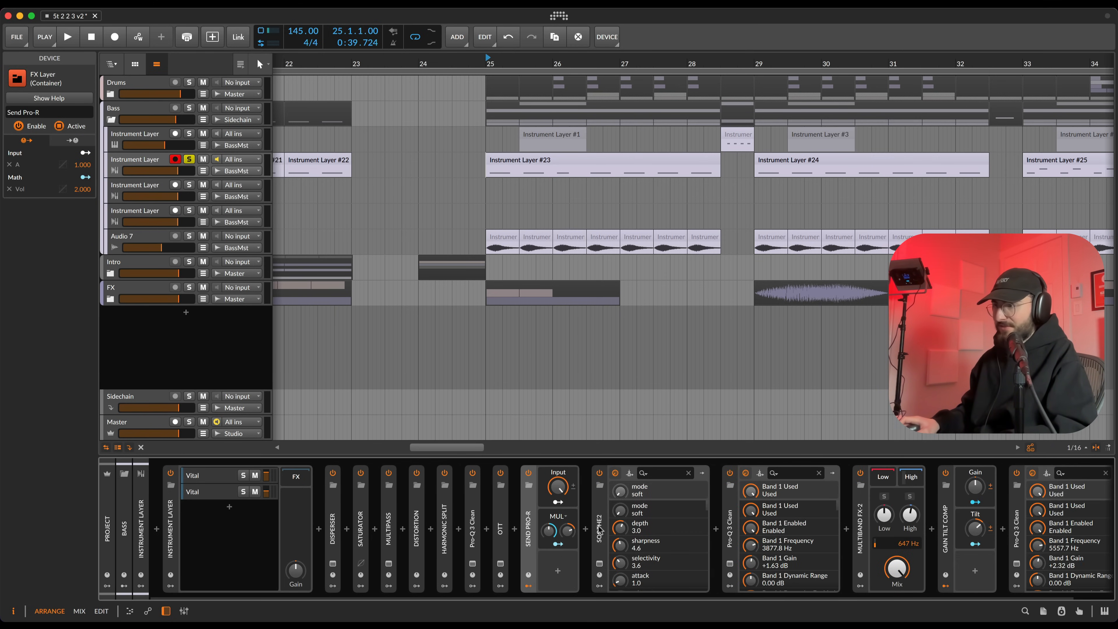
Step: Collapse Soothe2 and the two Pro-Q 3 devices behind it, briefly expanding the Gain Tilt Comp chain
left_click(600, 528)
double_click(599, 528)
double_click(627, 528)
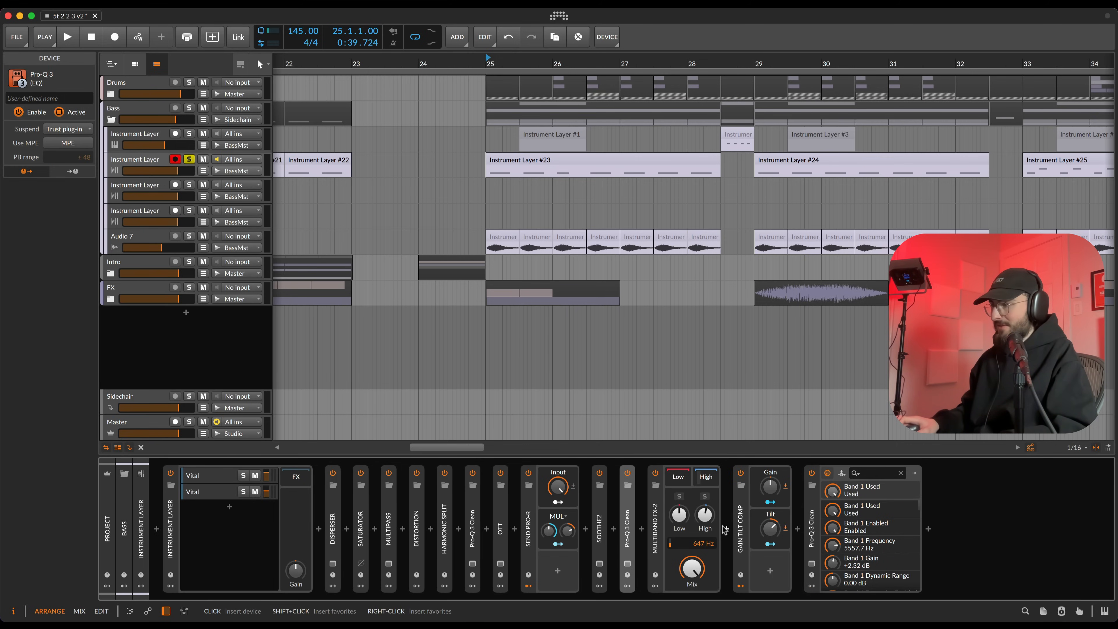
double_click(740, 525)
double_click(840, 529)
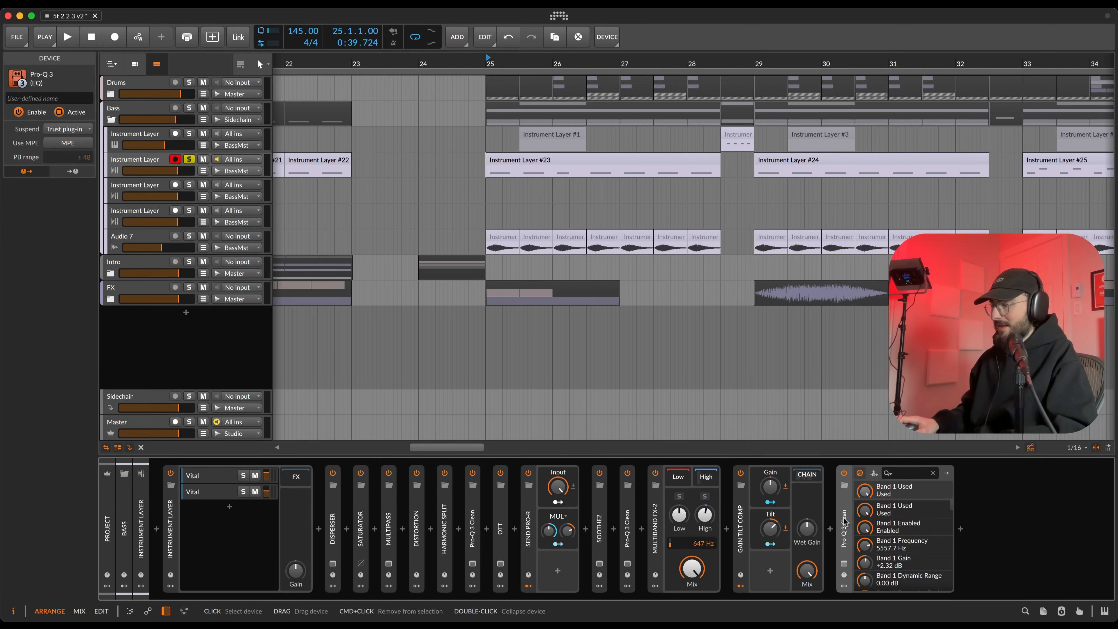
double_click(794, 482)
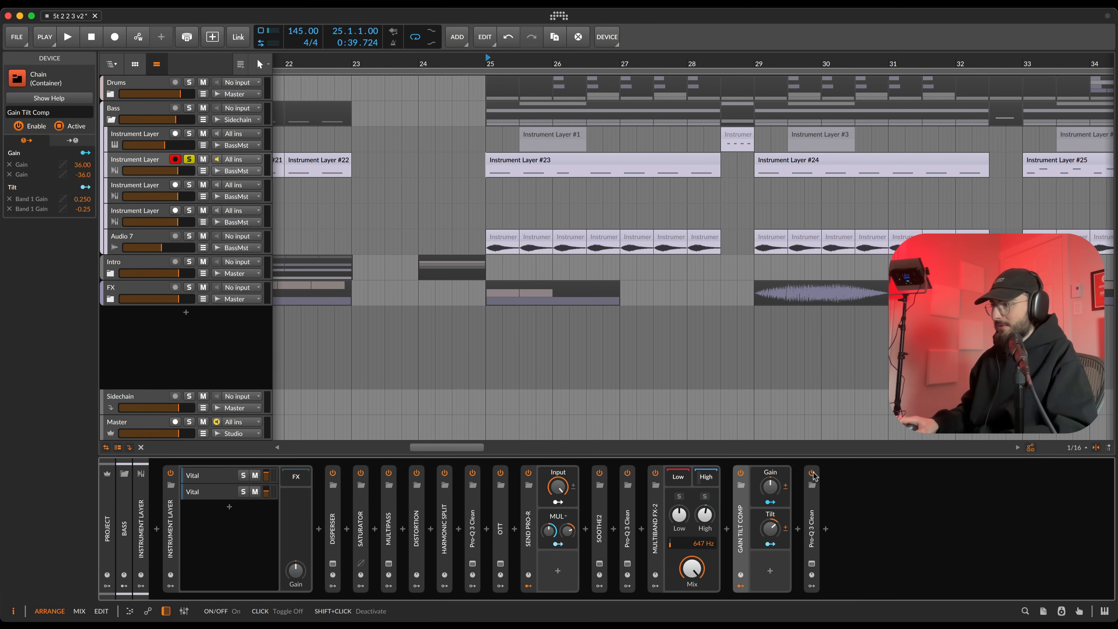
Step: Bypass all effects following the Instrument Layer device, from the final Pro-Q 3 back to Disperser
left_click(741, 474)
left_click(654, 472)
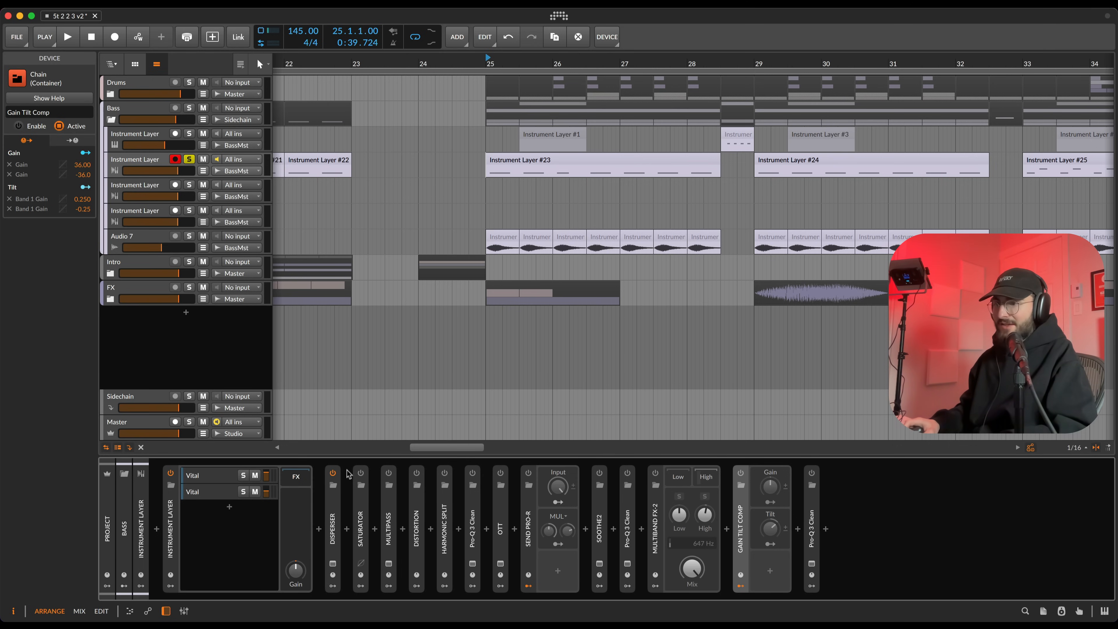
Step: Delete Send Delay from the first Vital layer and bypass the layer's FX Layer, Pro-Q 3, Saturator and OTT
left_click(210, 479)
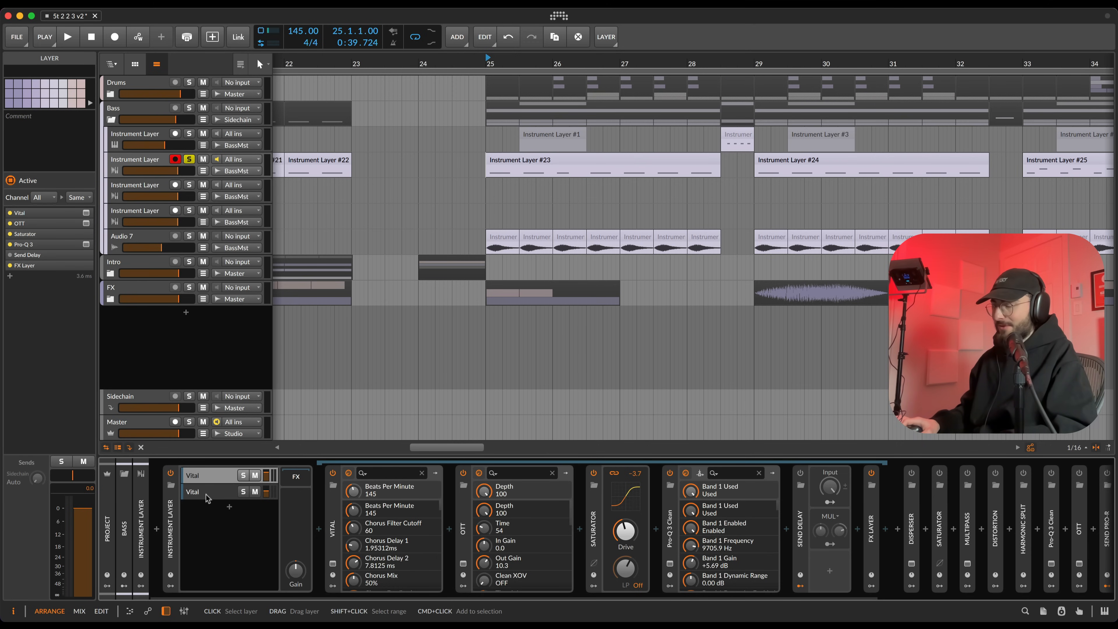
left_click(802, 524)
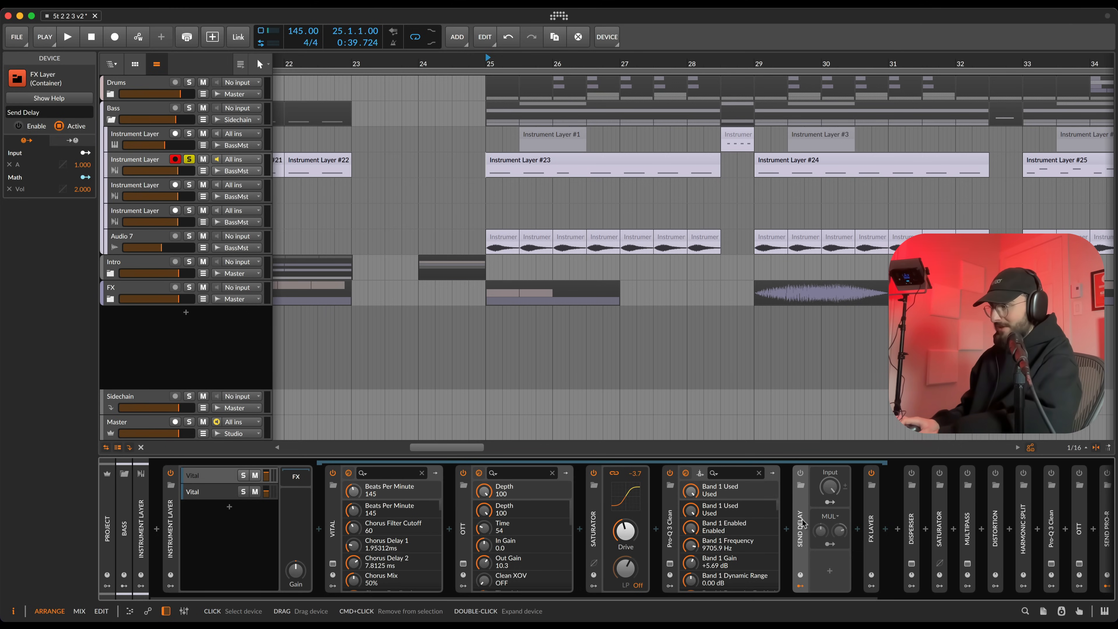
key("Delete")
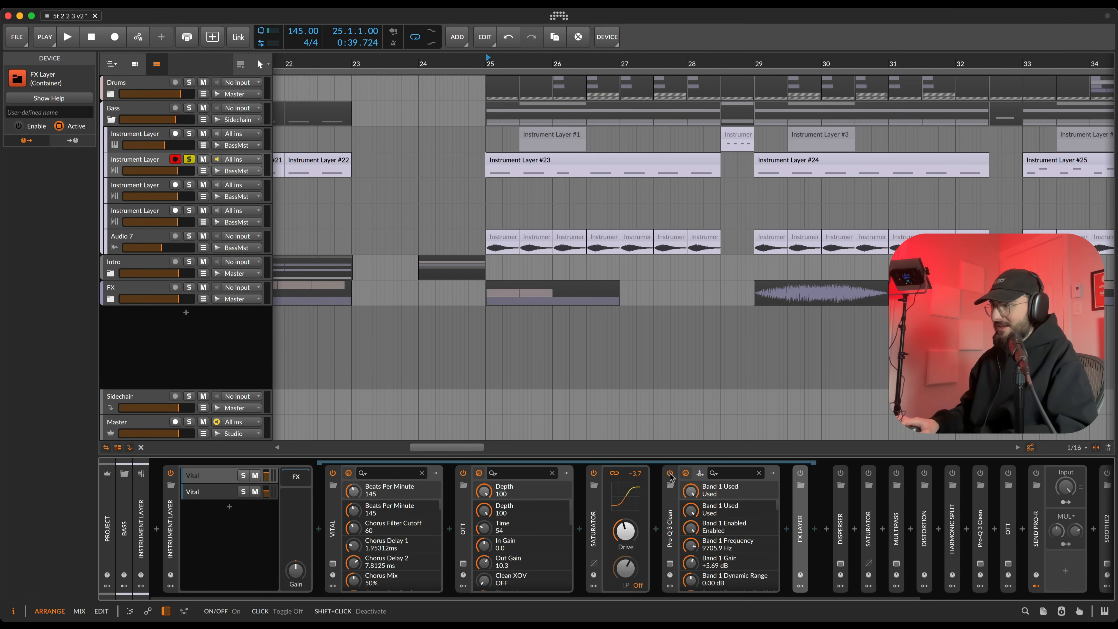
left_click(669, 473)
left_click(593, 472)
left_click(462, 472)
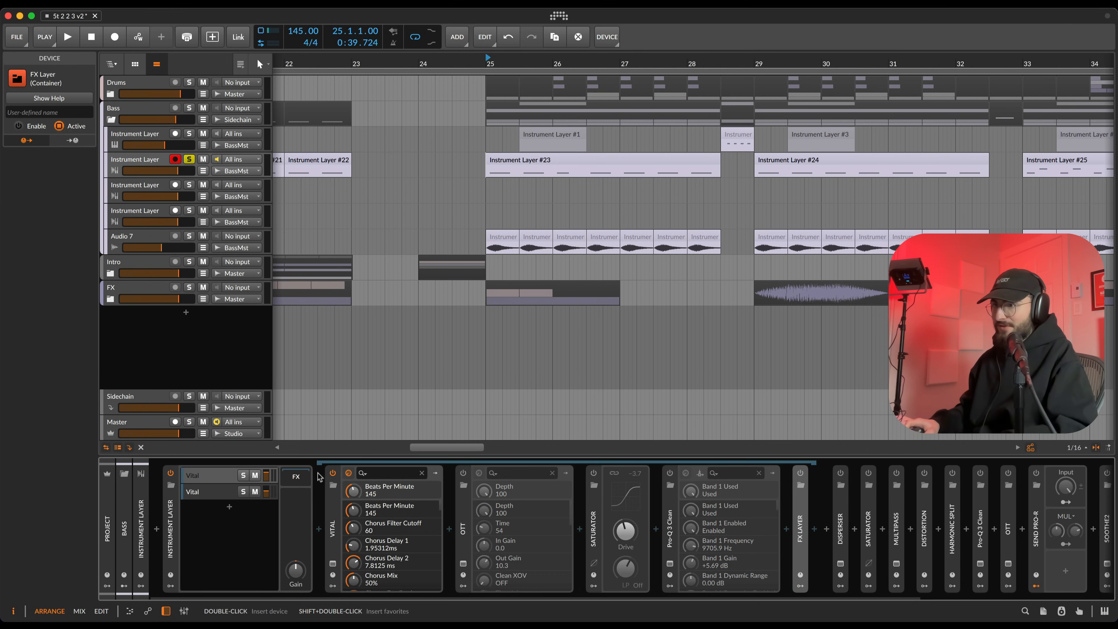
Step: Bypass Vital and Saturator in the second Vital layer, plus every device on the Bass group track
left_click(213, 493)
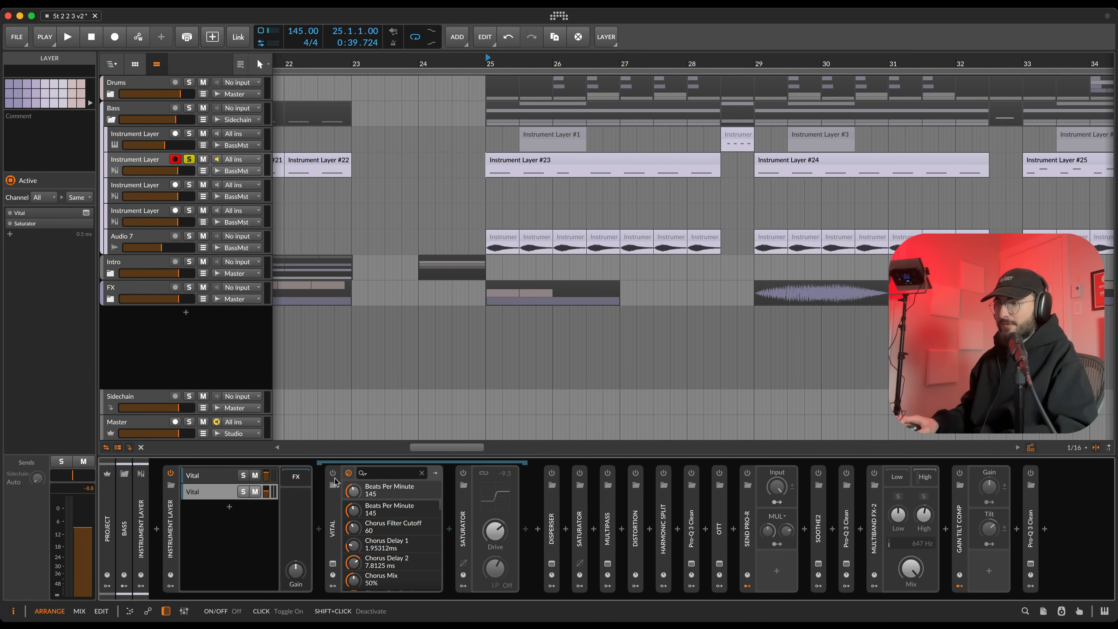
left_click(151, 110)
left_click(163, 522)
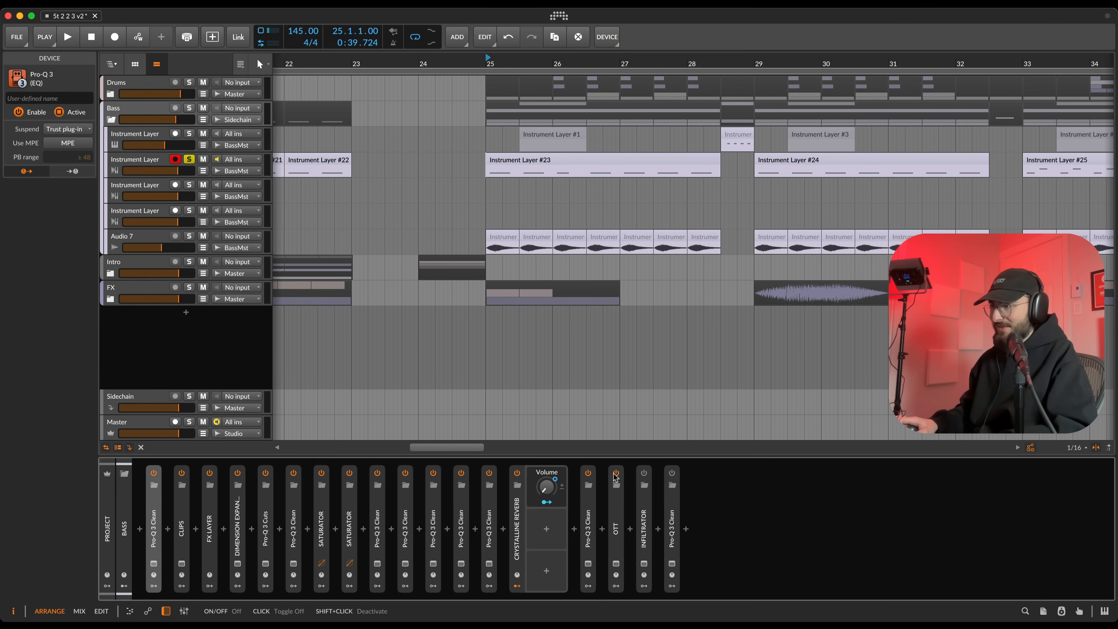
left_click(518, 473)
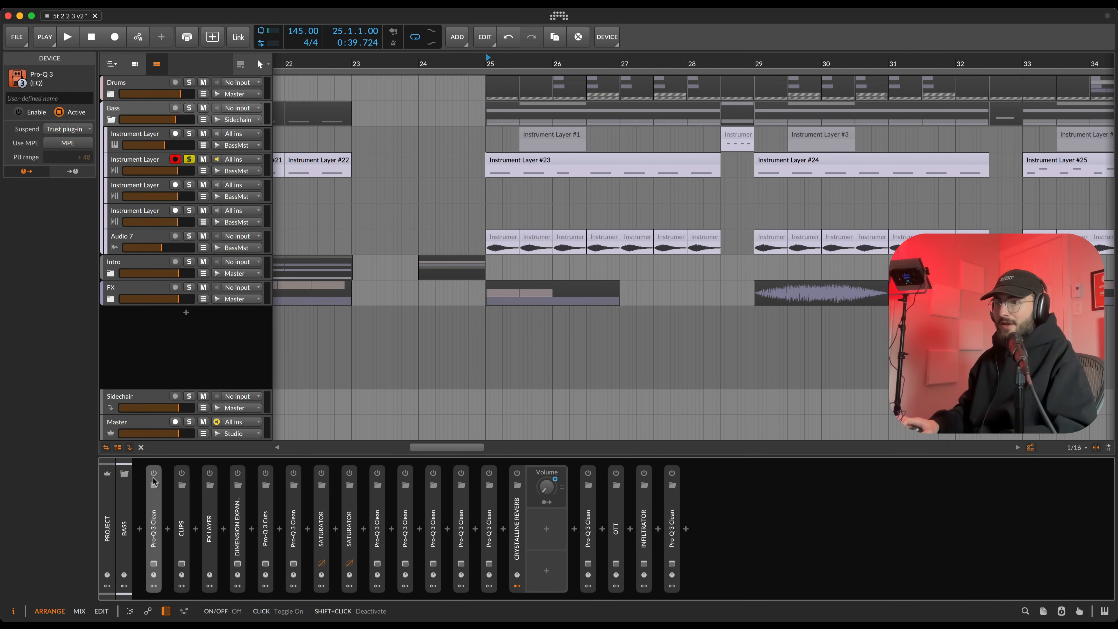
Step: Solo the first Vital layer of the second Instrument Layer track, and enable its Vital with the plug-in window shown
left_click(148, 169)
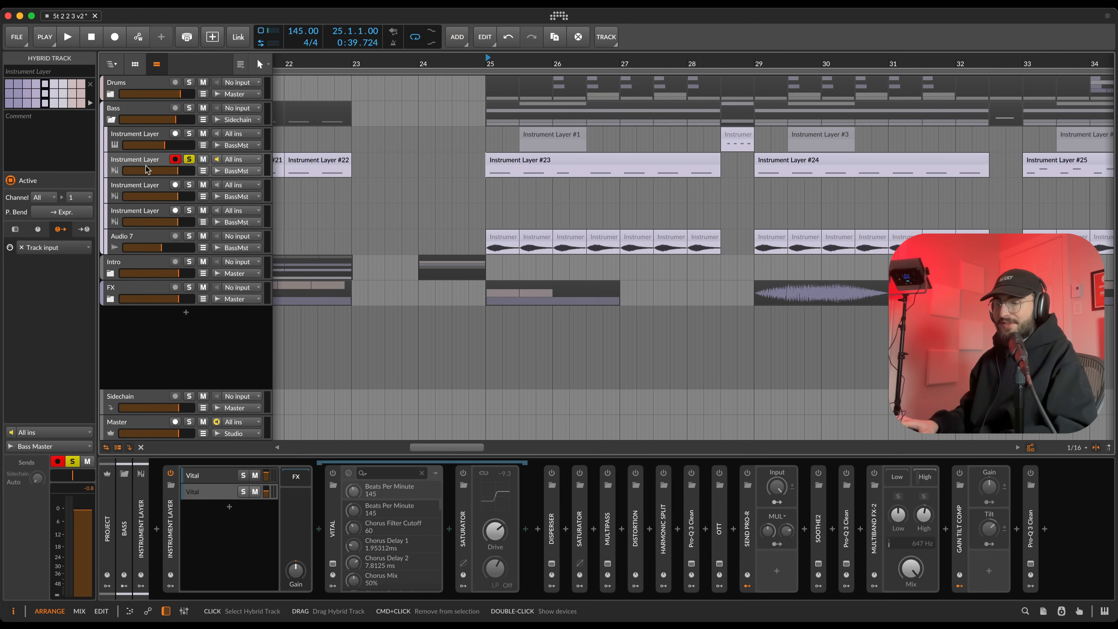
left_click(205, 480)
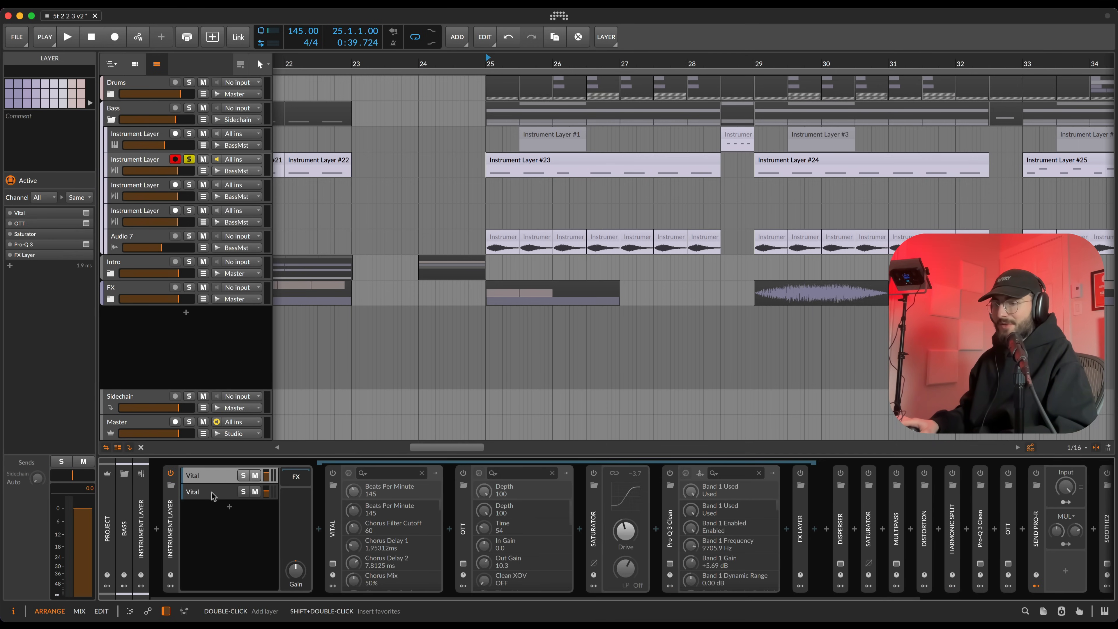
left_click(243, 475)
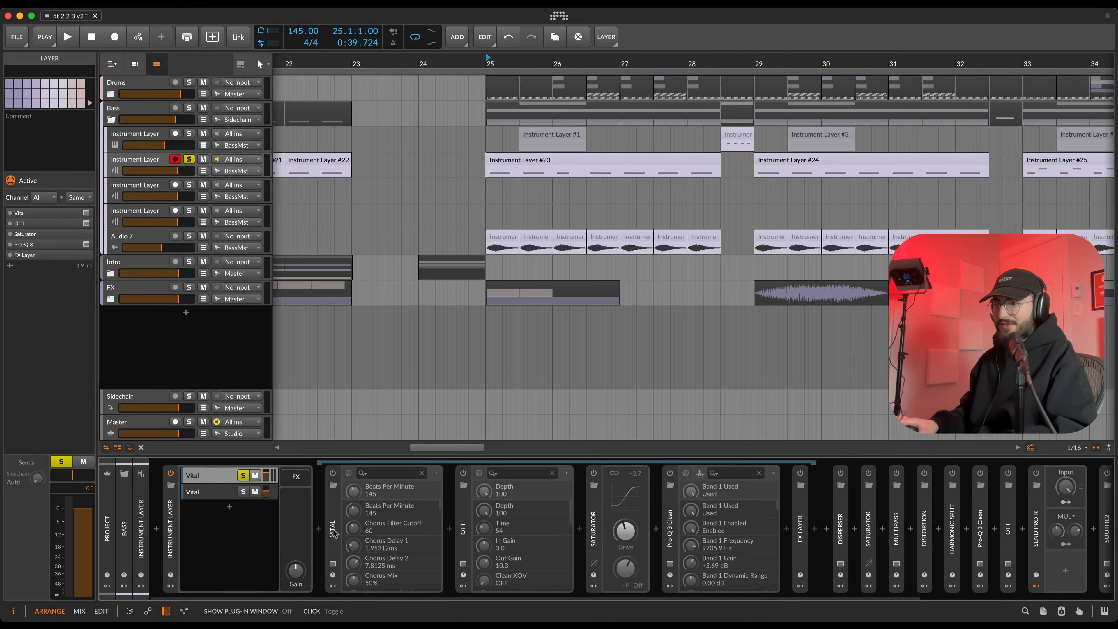
left_click(333, 473)
left_click(332, 564)
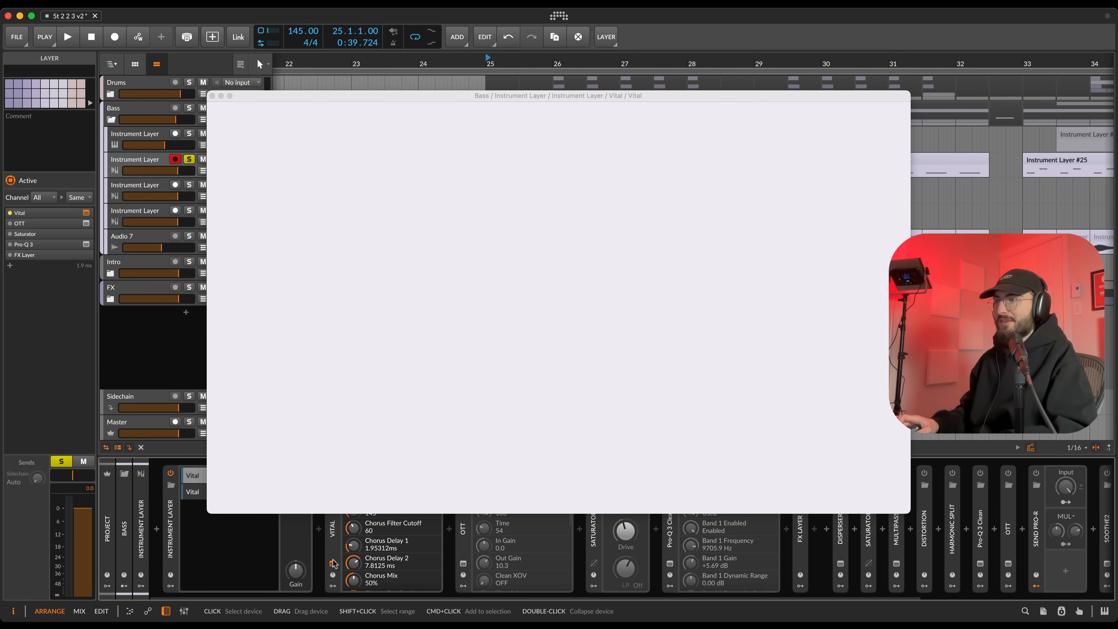
Step: Audition the first Vital layer from bar 25 with Filter 1 enabled, disabled and enabled again
key("space")
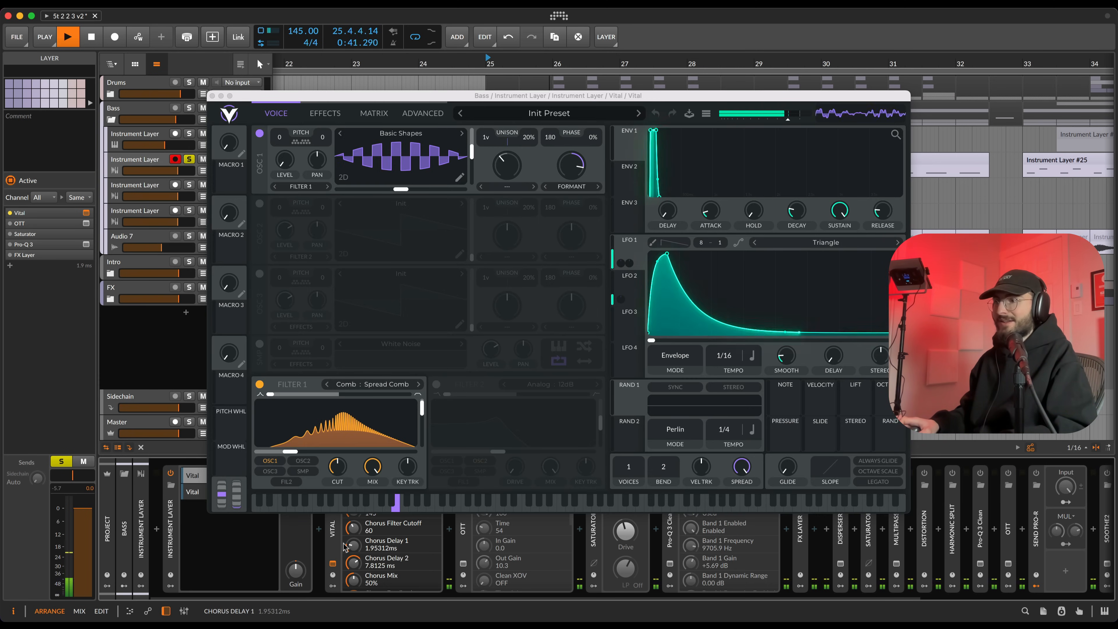
key("space")
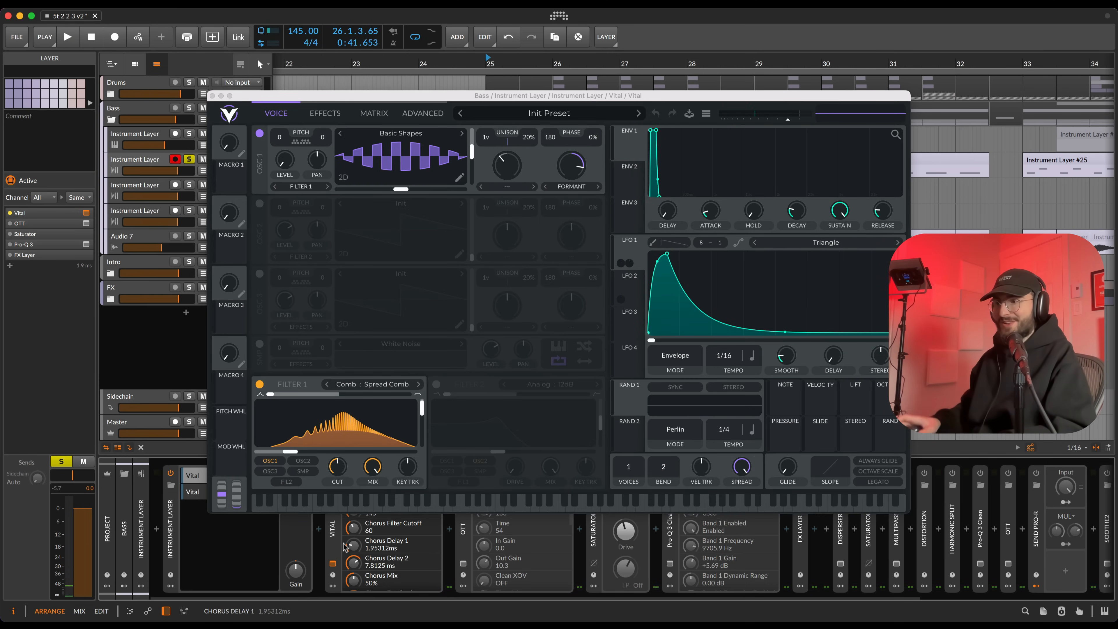
left_click(260, 384)
key("space")
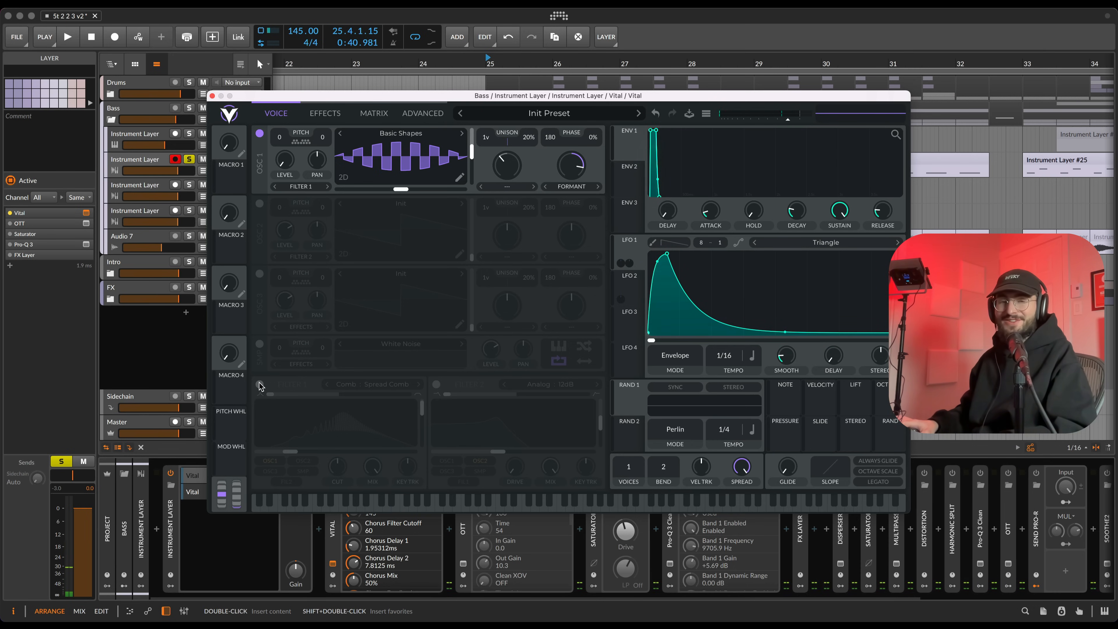
left_click(260, 385)
key("space")
key("space")
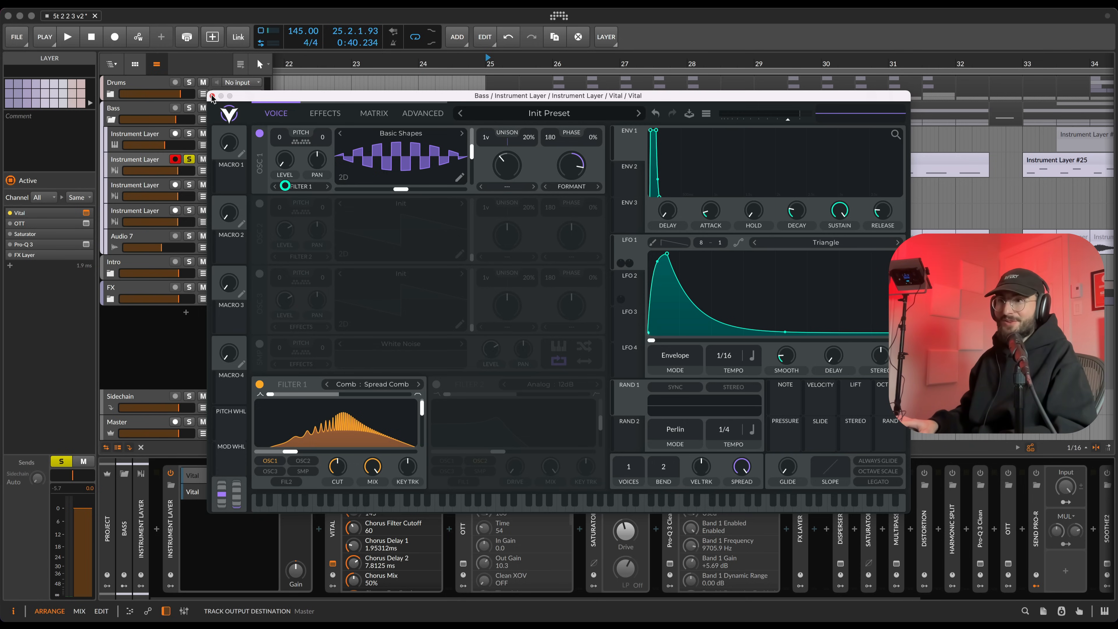
Step: Audition Vital with its Soft Clip Distortion effect disabled and enabled again, and close the plug-in window
left_click(322, 114)
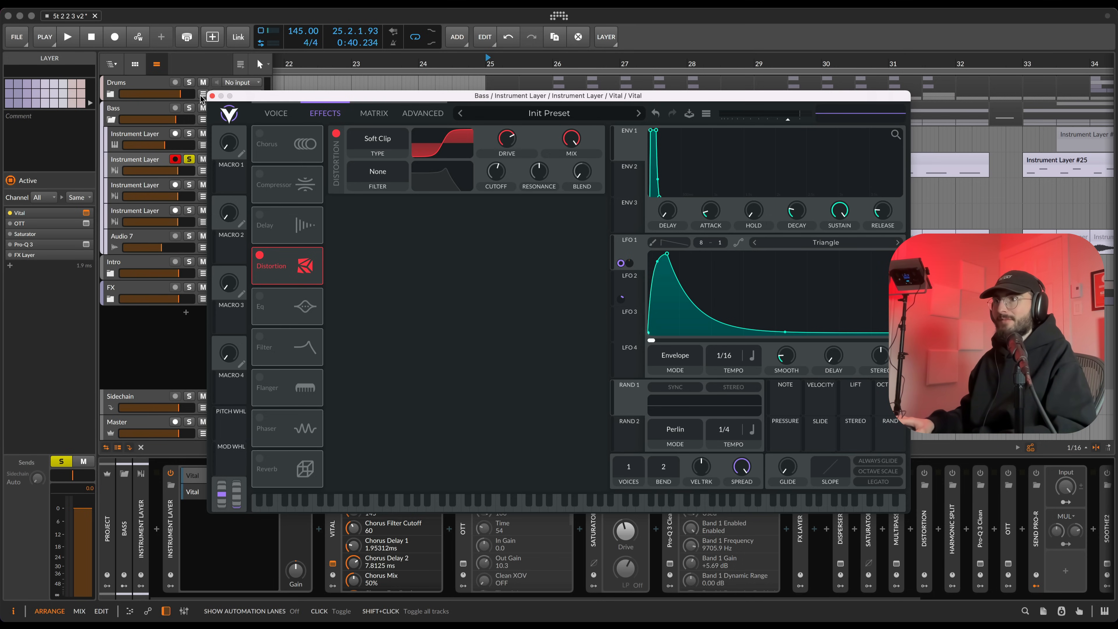
left_click(336, 133)
key("space")
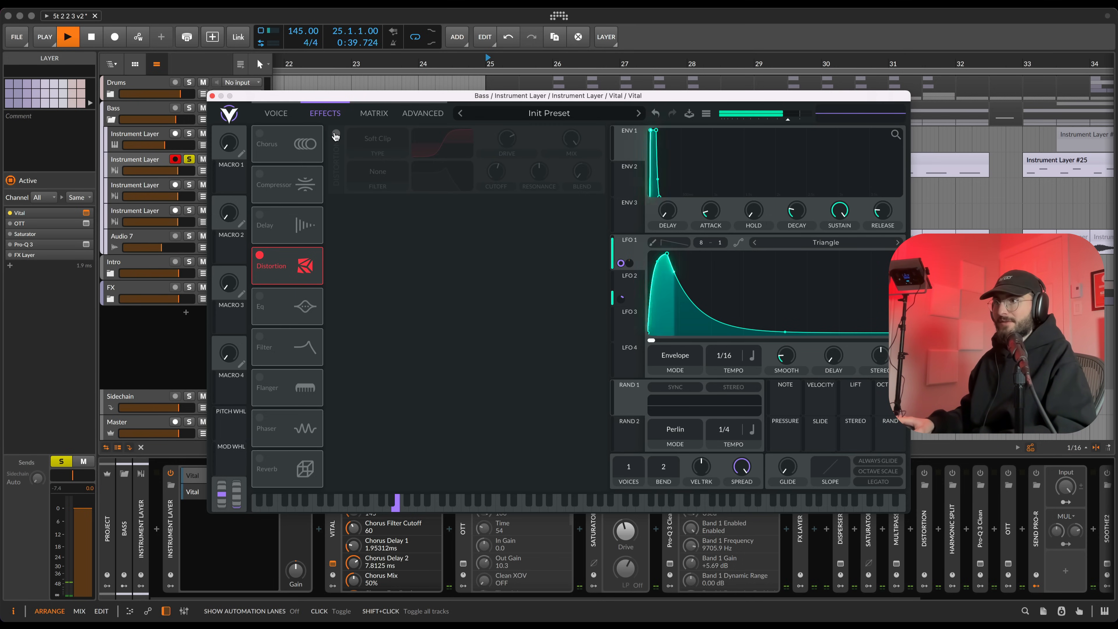
left_click(336, 133)
left_click(212, 96)
key("space")
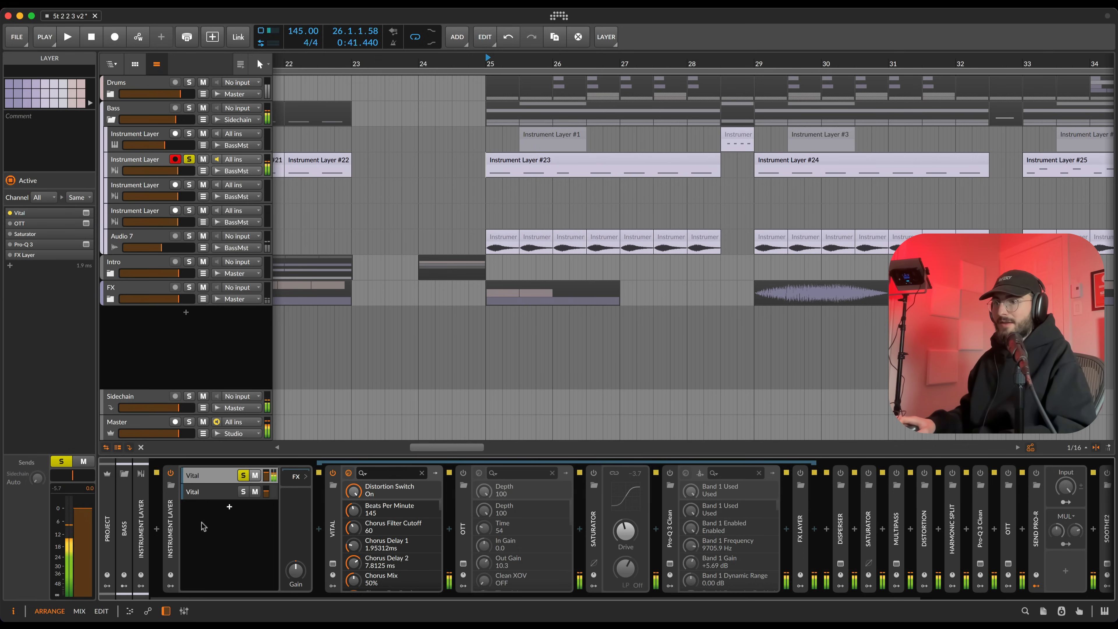
Step: Solo the second Vital layer, enable its Vital and audition the sound with the plug-in window shown
left_click(204, 492)
left_click(243, 492)
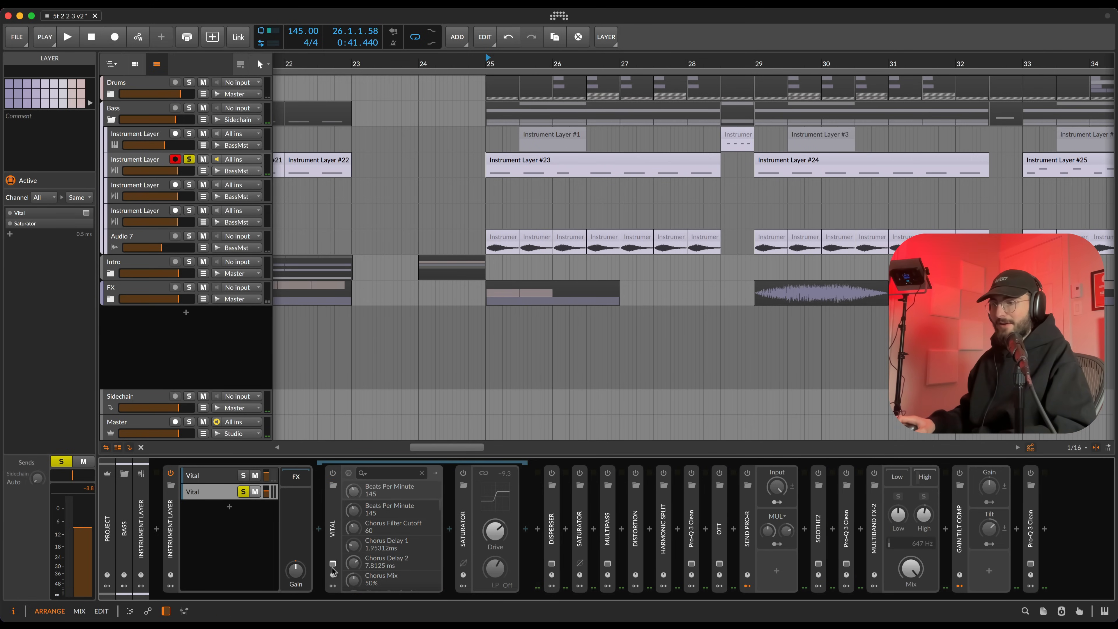
left_click(333, 564)
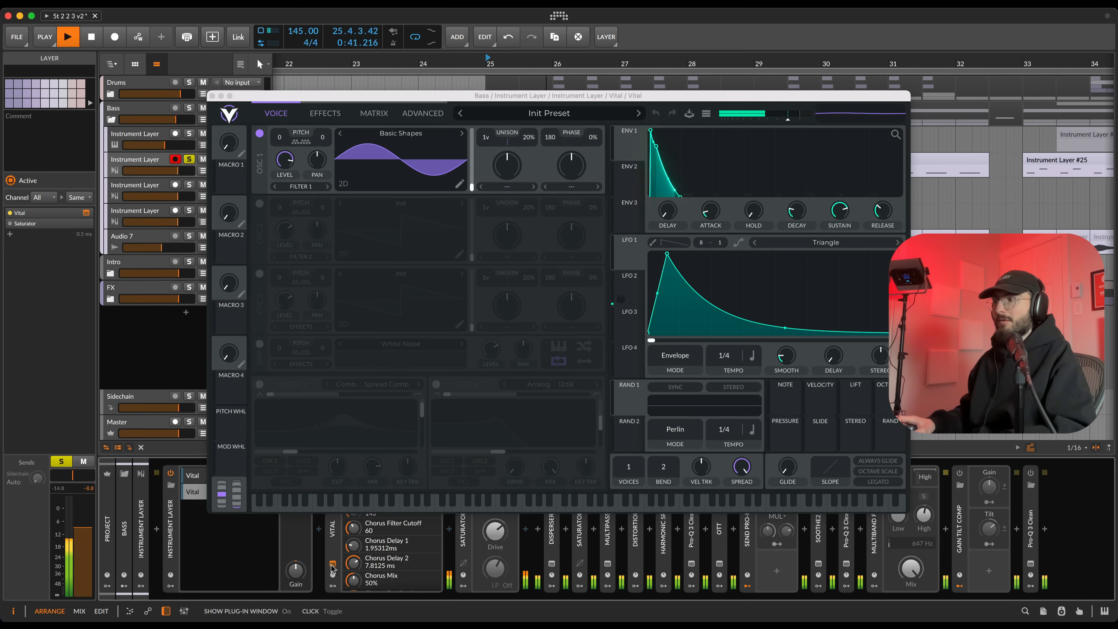
key("space")
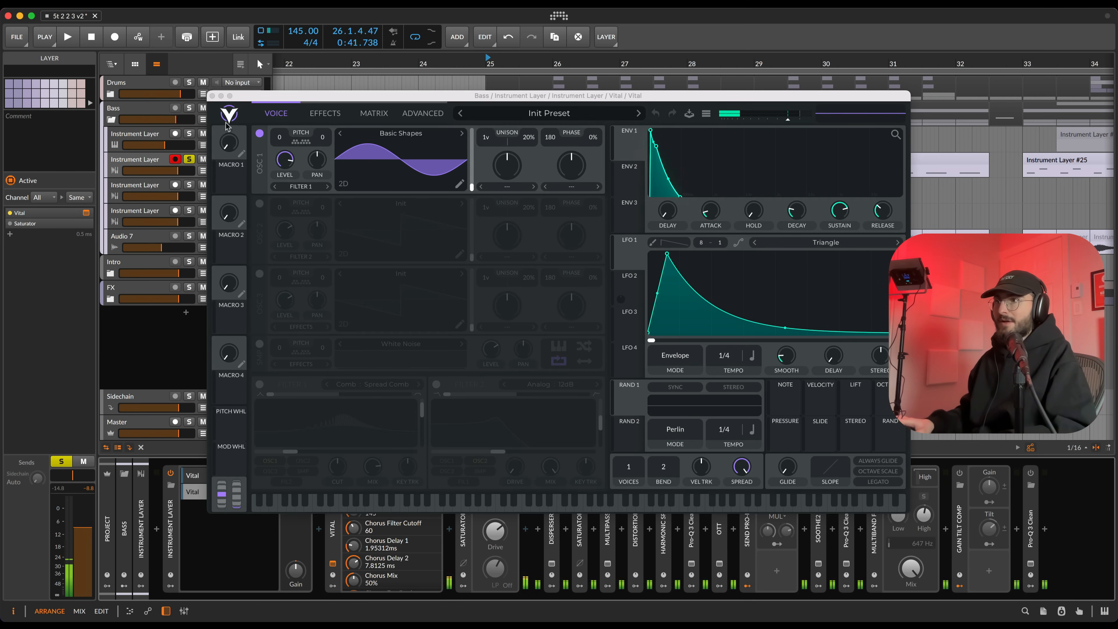
Step: Close the Vital window, clear the second Vital layer's solo, and audition both layers without and with that layer's Saturator enabled
left_click(211, 96)
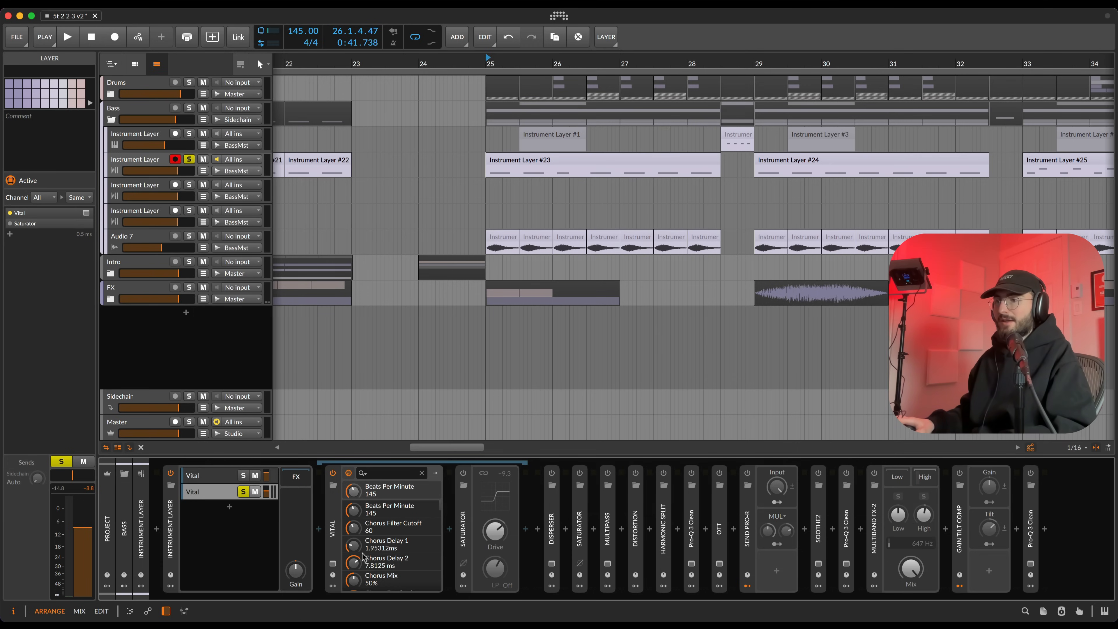
left_click(243, 492)
key("space")
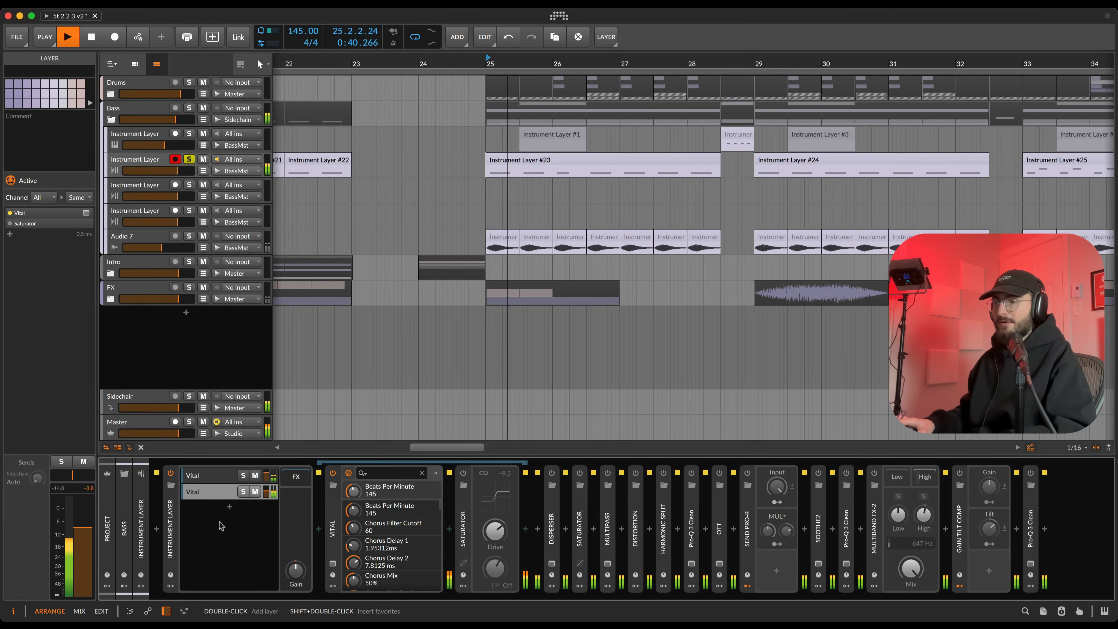
key("space")
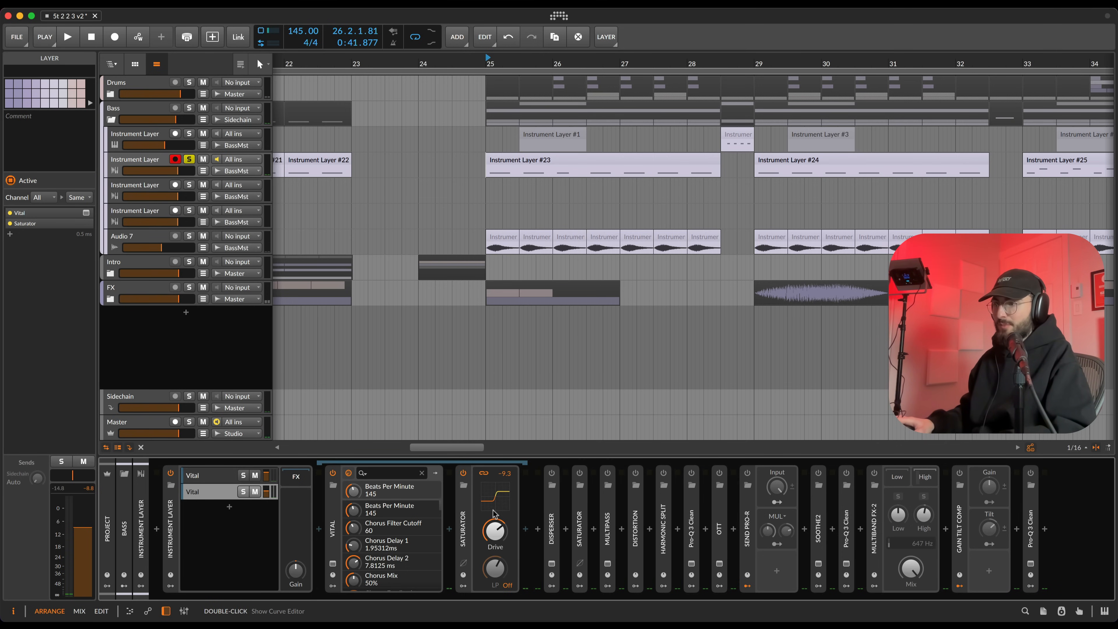
key("space")
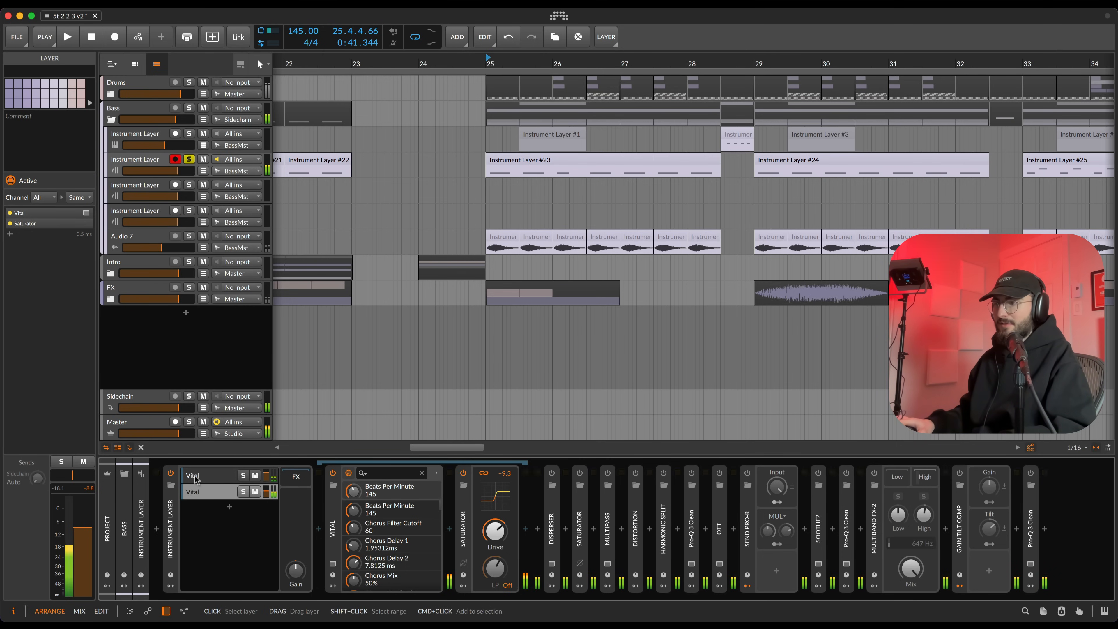
Step: Enable OTT and Saturator on the first Vital layer and audition both layers from bar 25
left_click(195, 477)
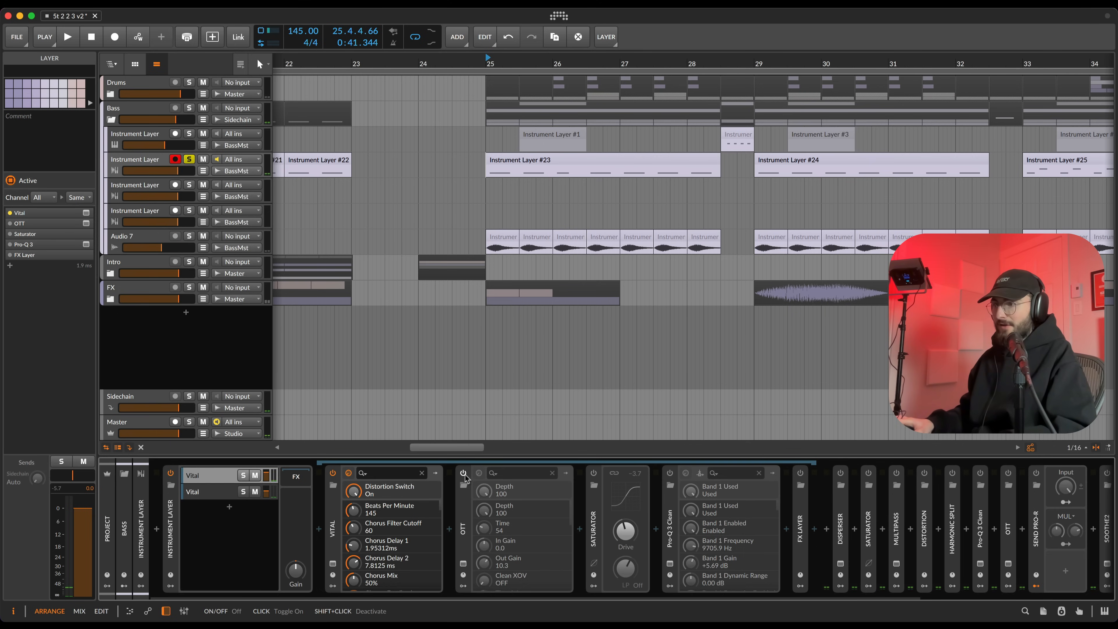
left_click(464, 474)
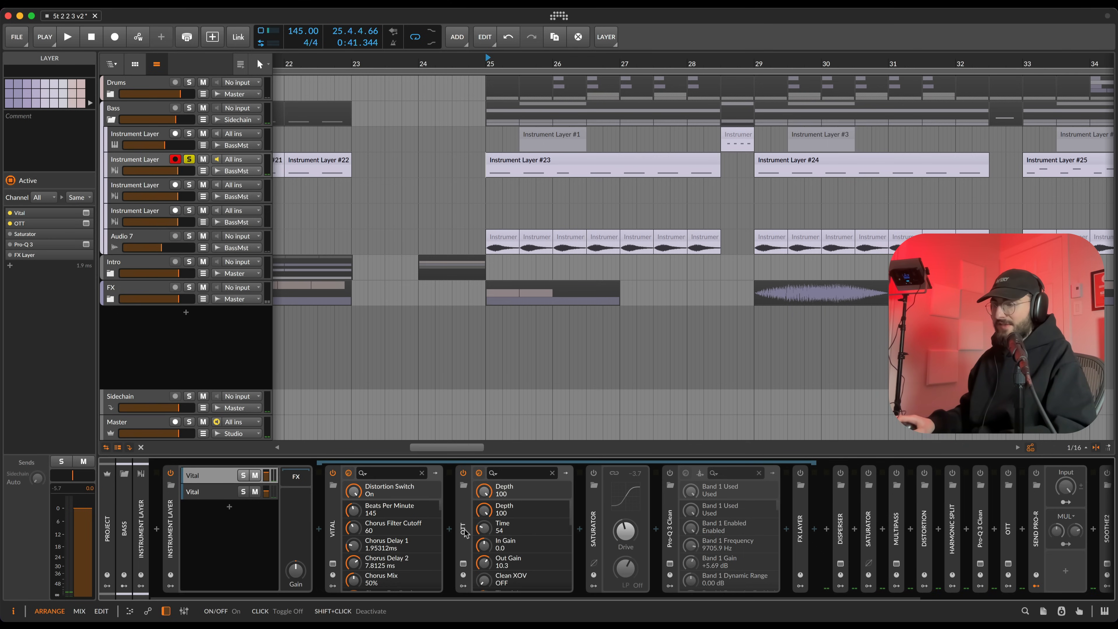
left_click(593, 474)
key("space")
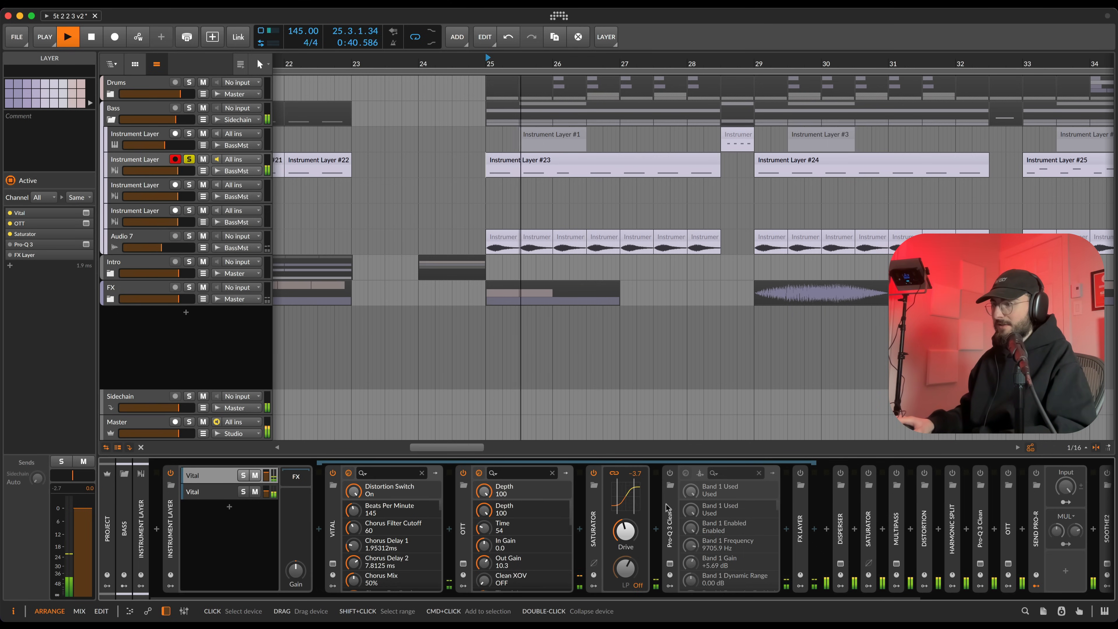
key("space")
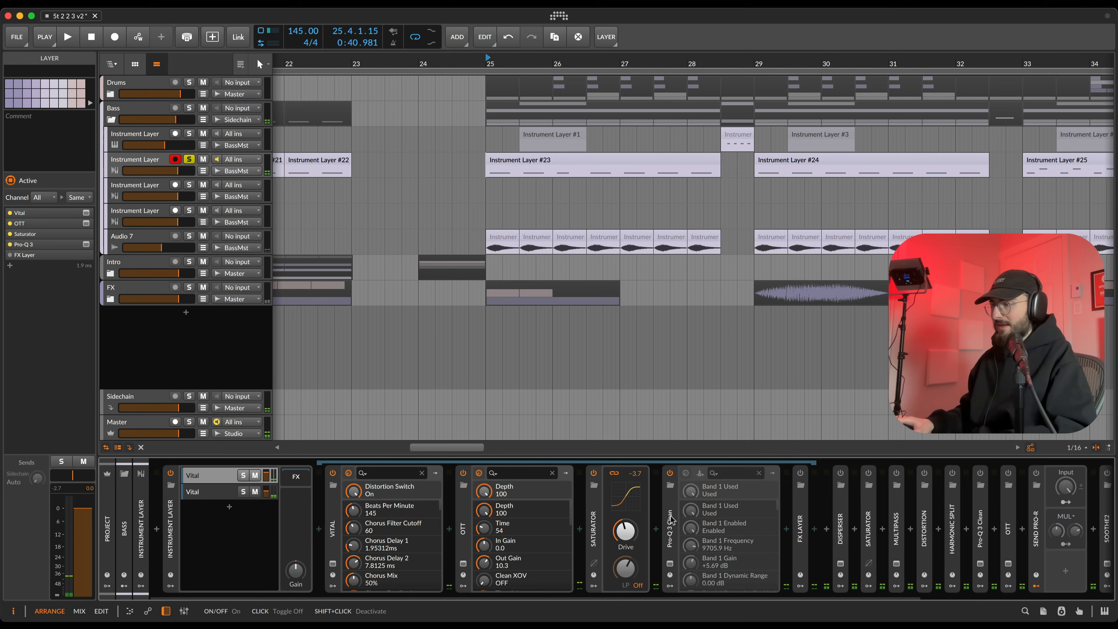
Step: Enable Pro-Q 3 on the first Vital layer, audition it with the plug-in window shown, and close the window
left_click(670, 564)
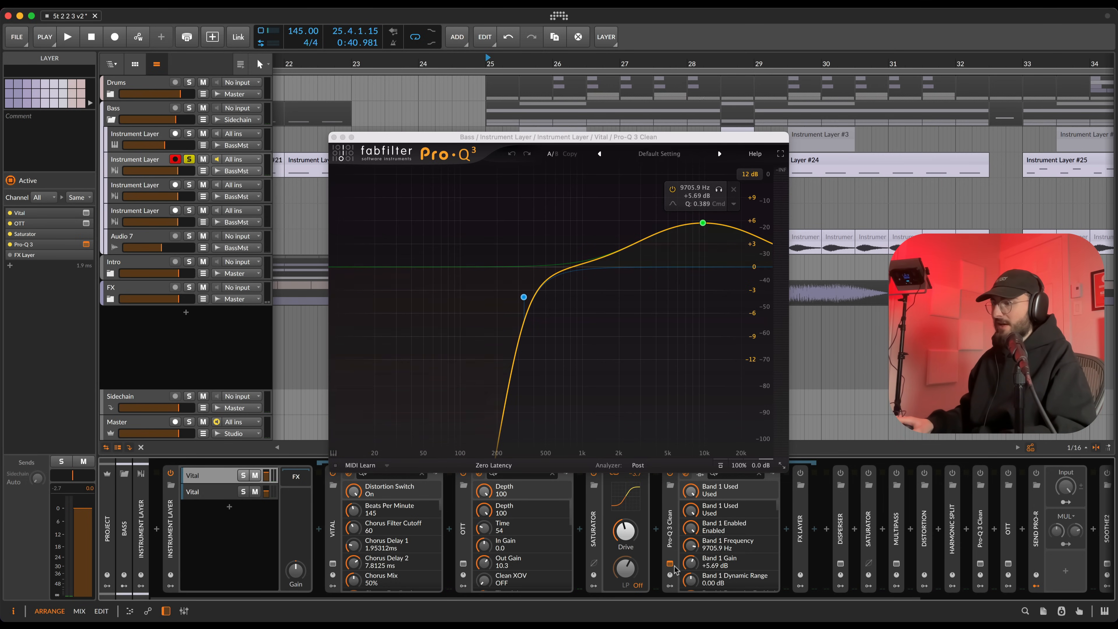
key("space")
key("space")
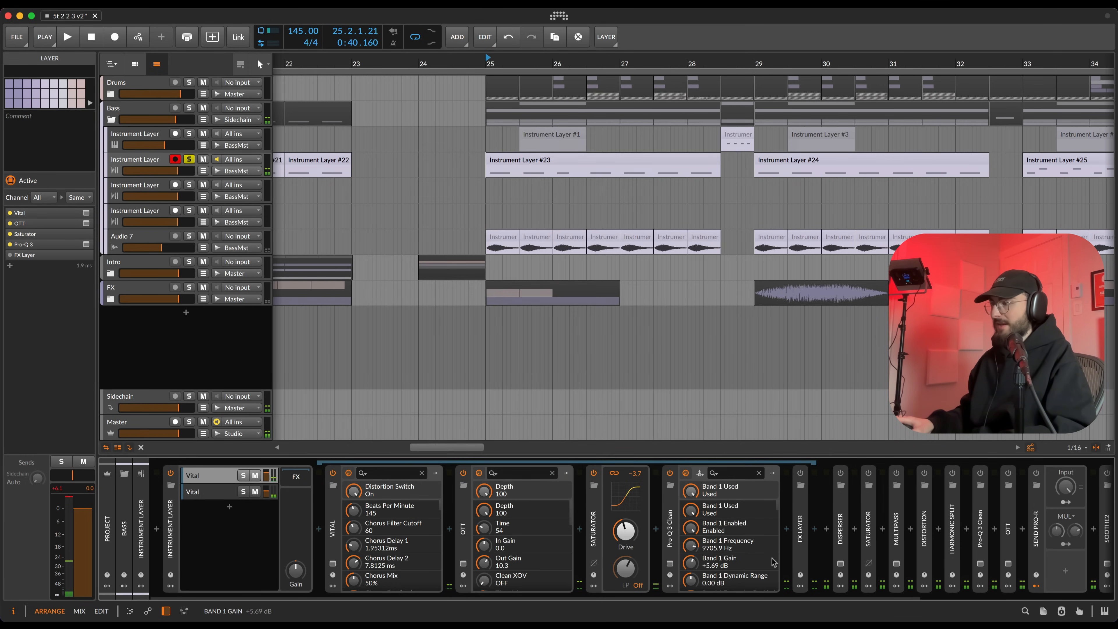
left_click(669, 564)
Step: Expand and enable the first Vital layer's FX Layer, and delete its muted kHs Convolver layer
left_click(799, 524)
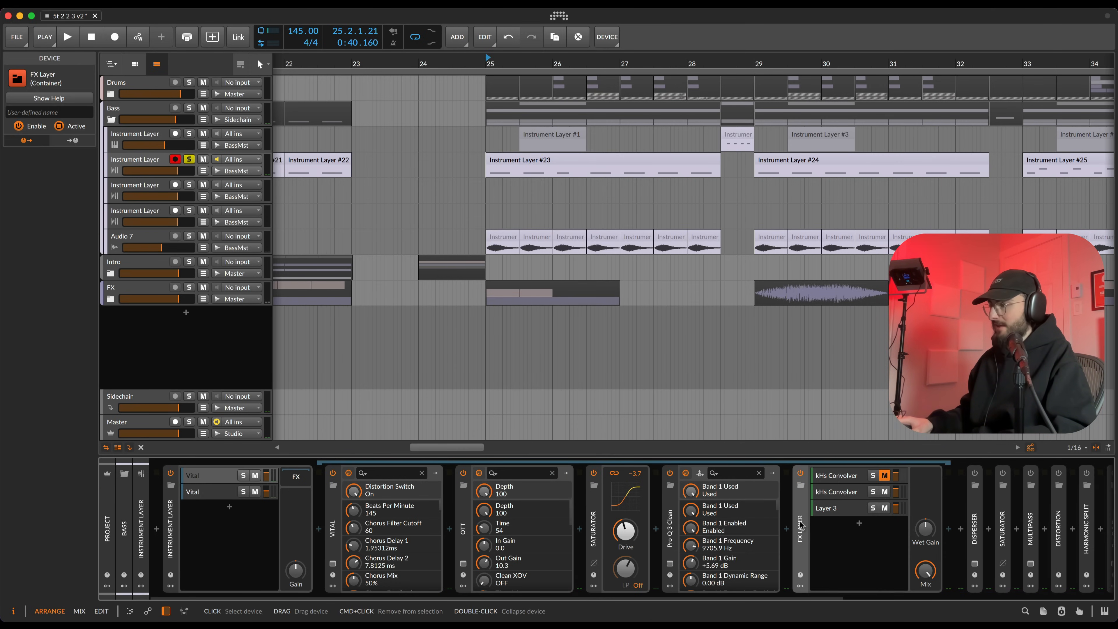
left_click(473, 493)
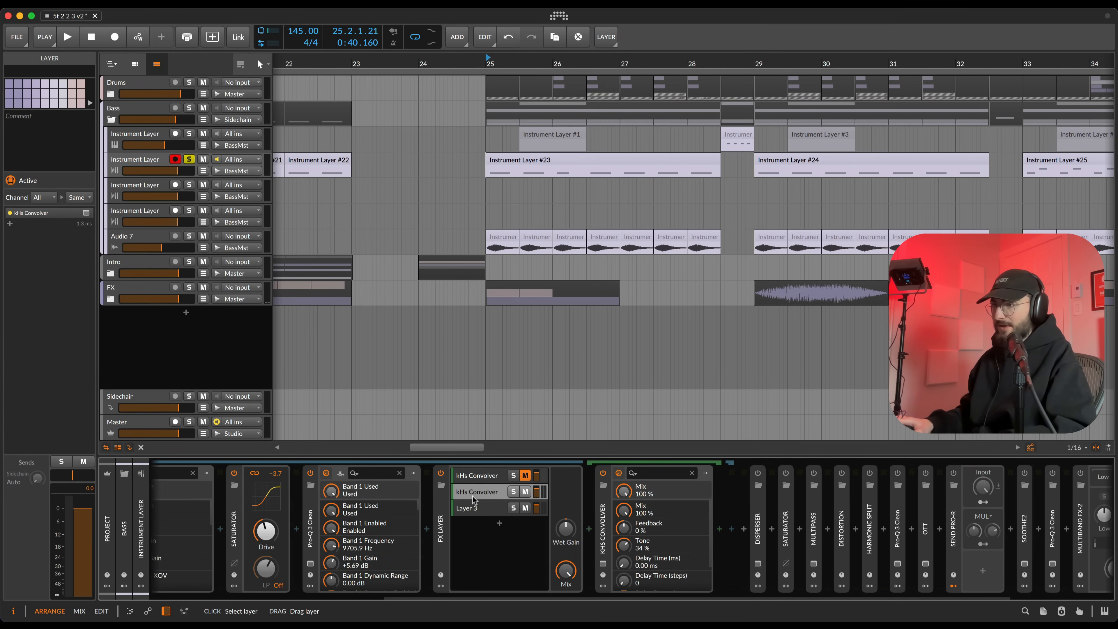
left_click(482, 477)
key("Delete")
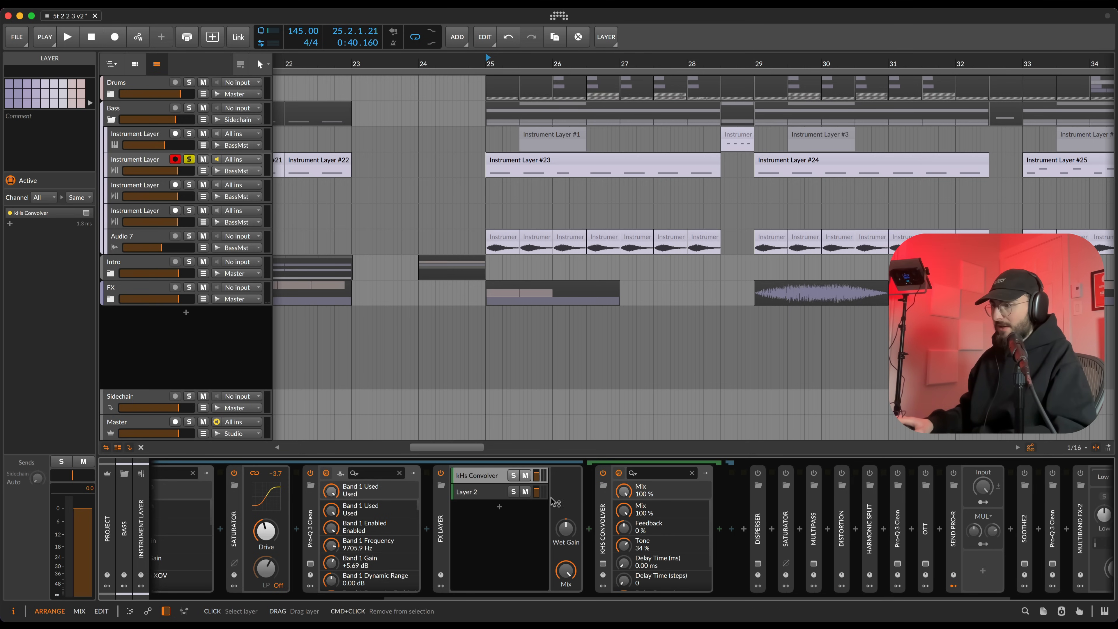
Step: Show the remaining kHs Convolver's plug-in window and audition the sound from bar 25
left_click(604, 565)
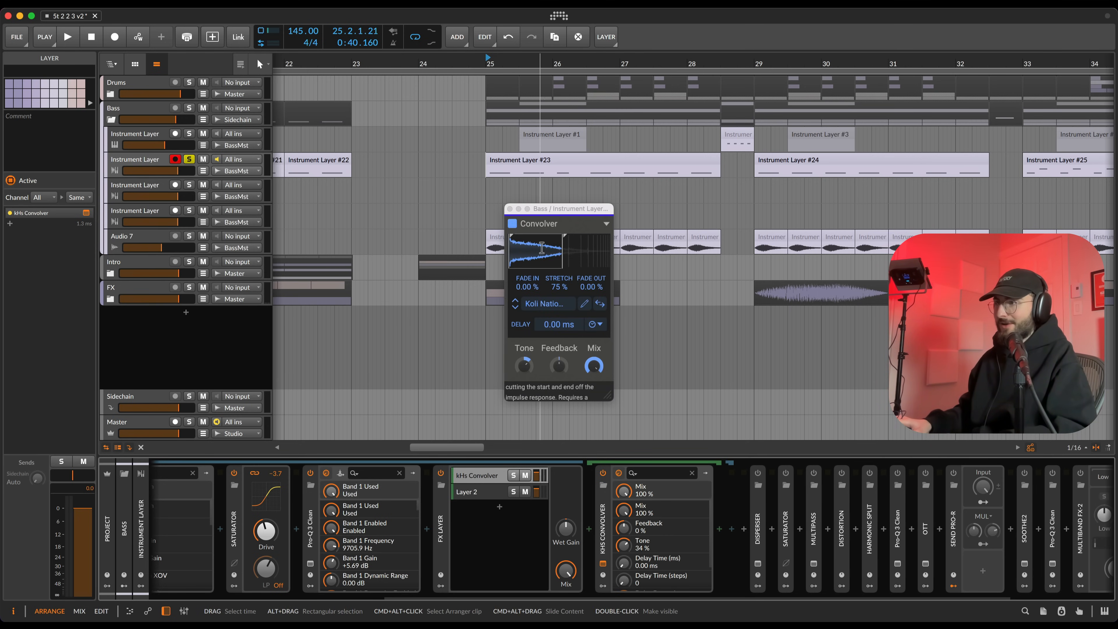
key("space")
key("space")
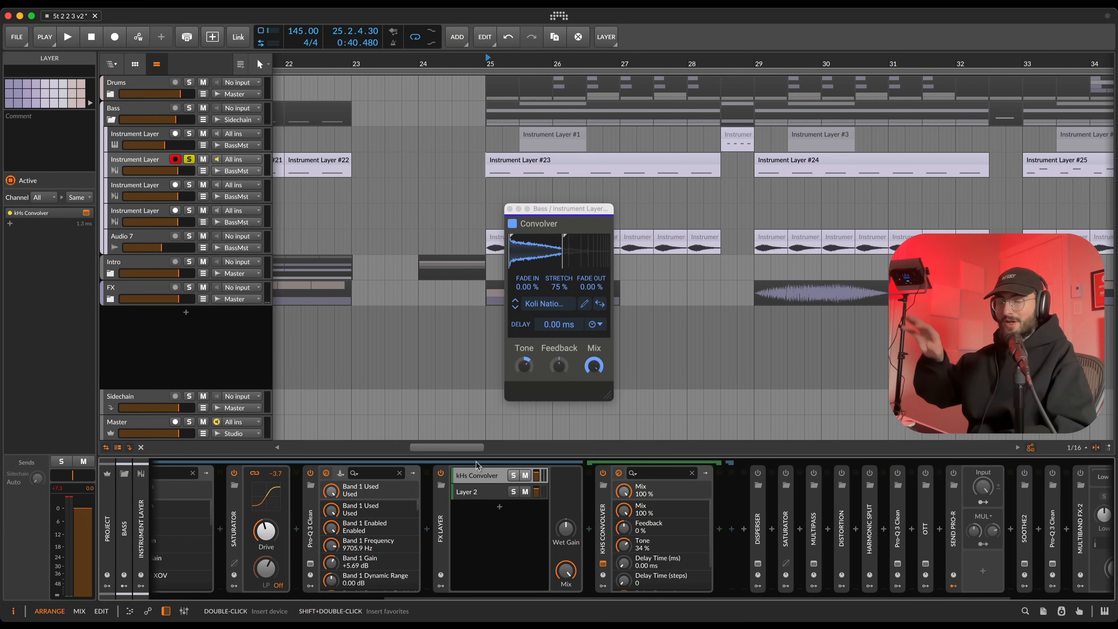
Step: Audition the FX Layer with both of its layers and with only the kHs Convolver layer soloed, and clear the solo
key("space")
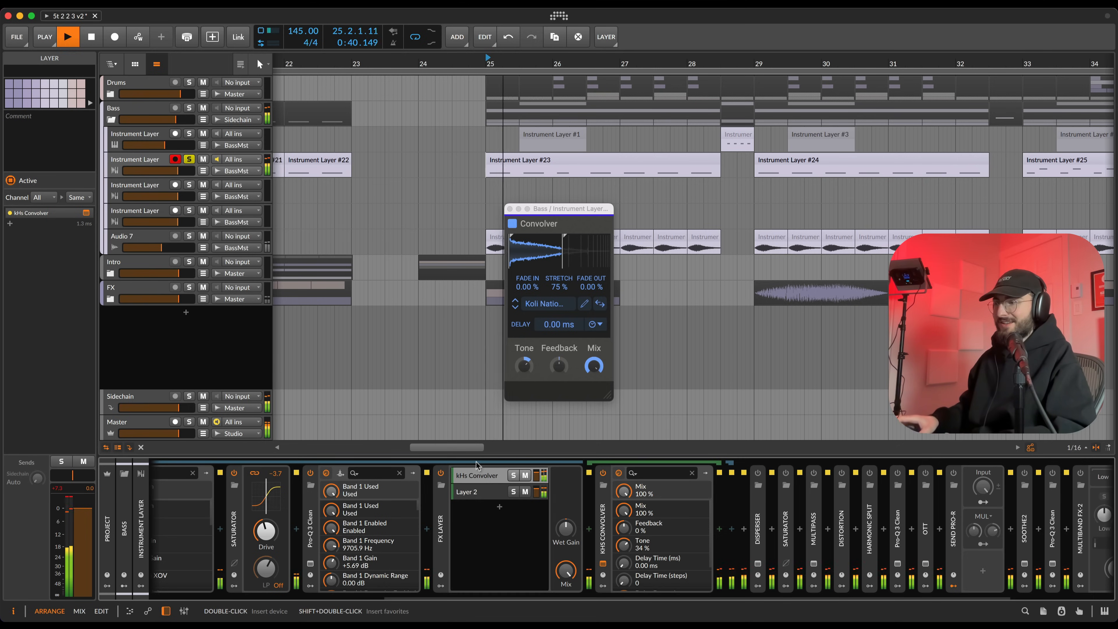
key("space")
left_click(512, 476)
key("space")
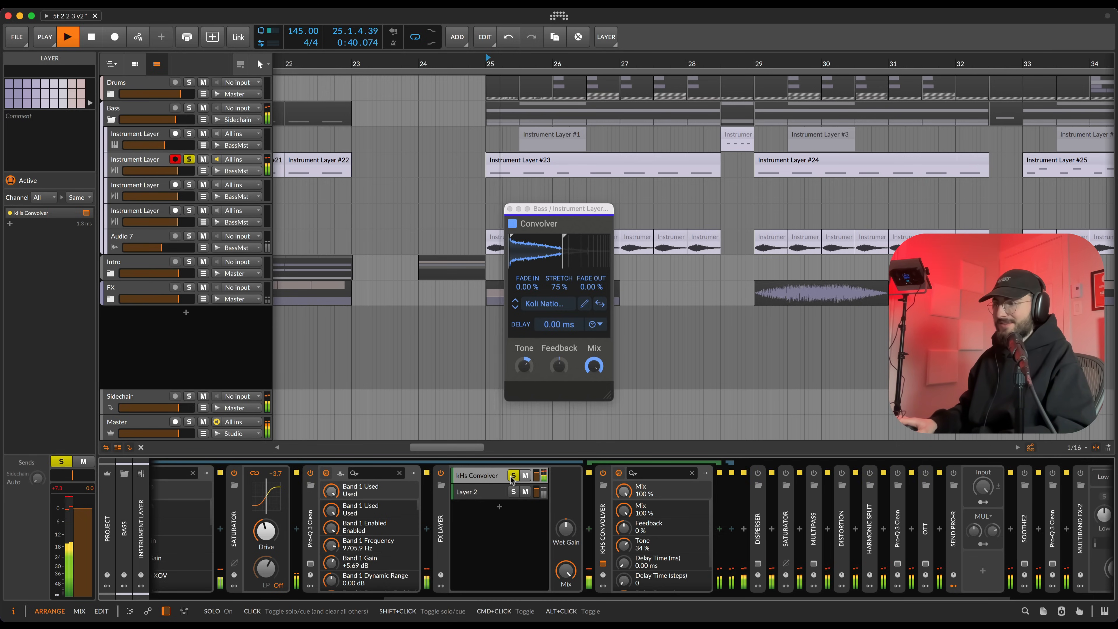
key("space")
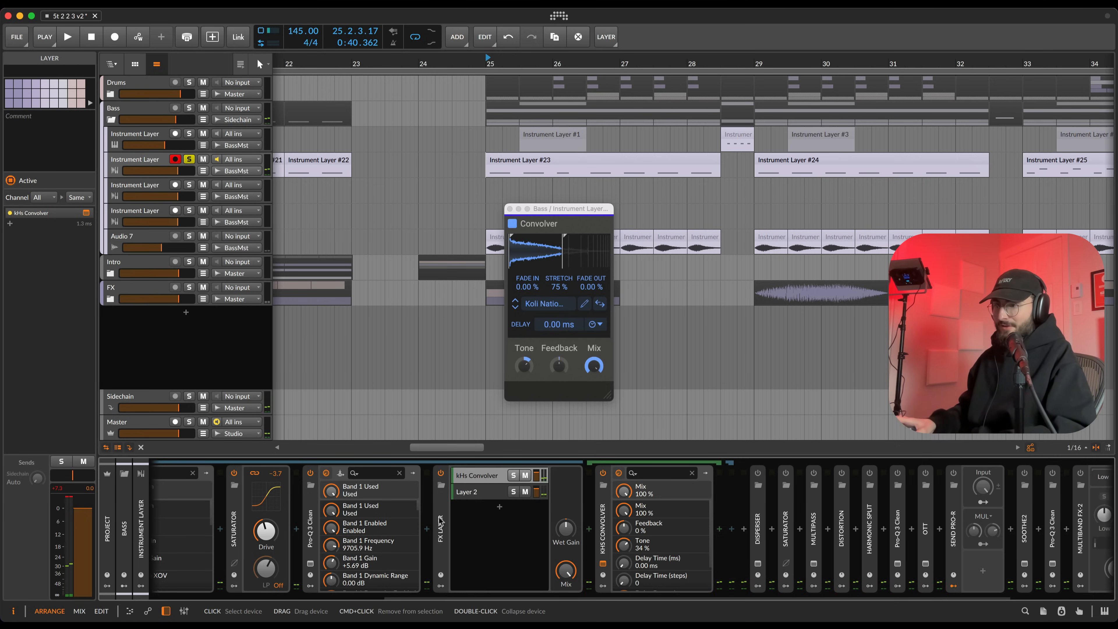
Step: Collapse the FX Layer and the Instrument Layer device in the second Instrument Layer track's device chain
left_click(439, 520)
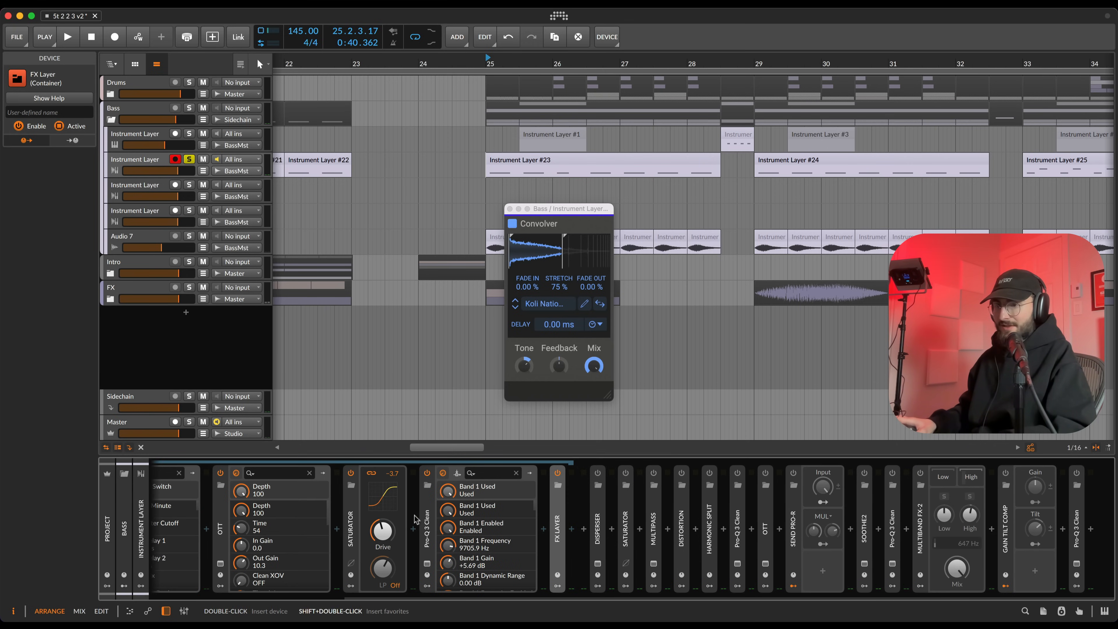
scroll(415, 519, "left", 5)
double_click(165, 510)
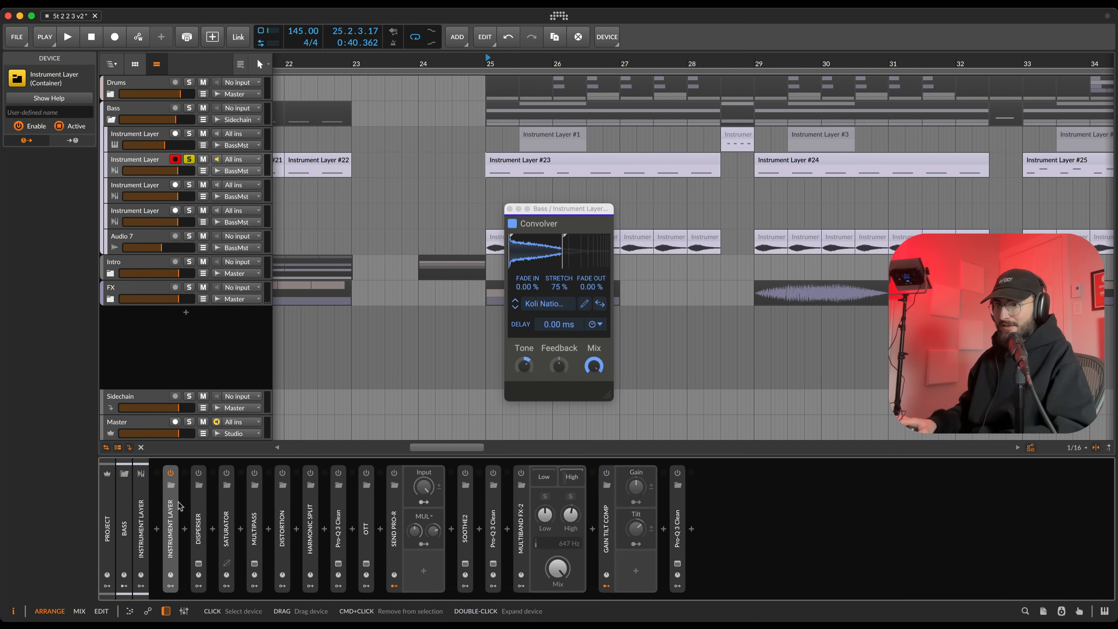
Step: Enable Disperser after the Instrument Layer device and audition it with the plug-in window shown
left_click(195, 489)
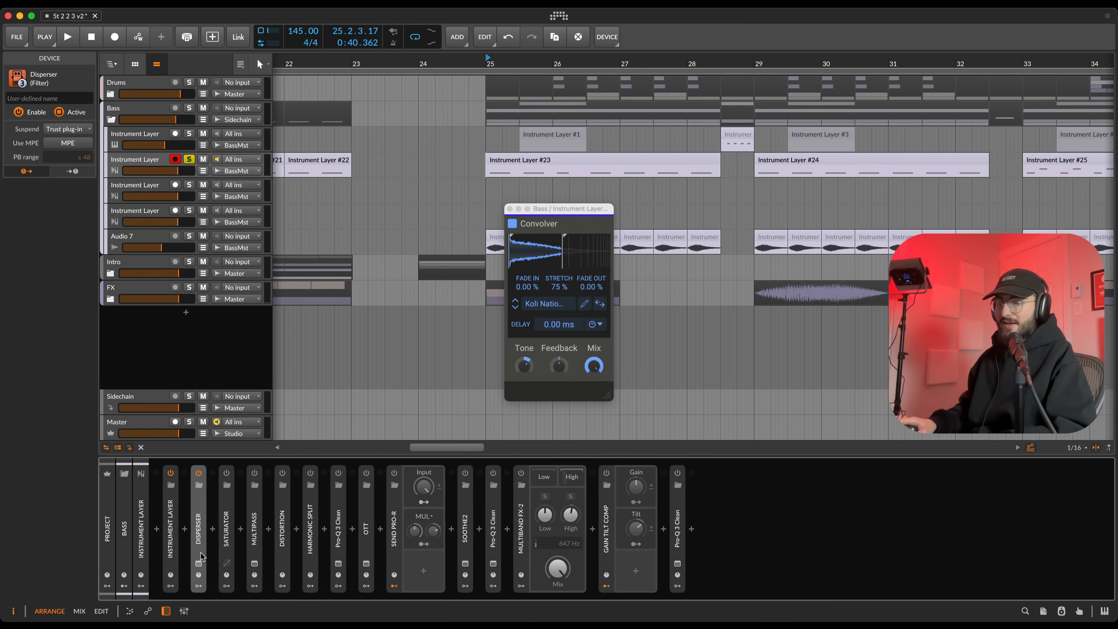
left_click(198, 563)
key("space")
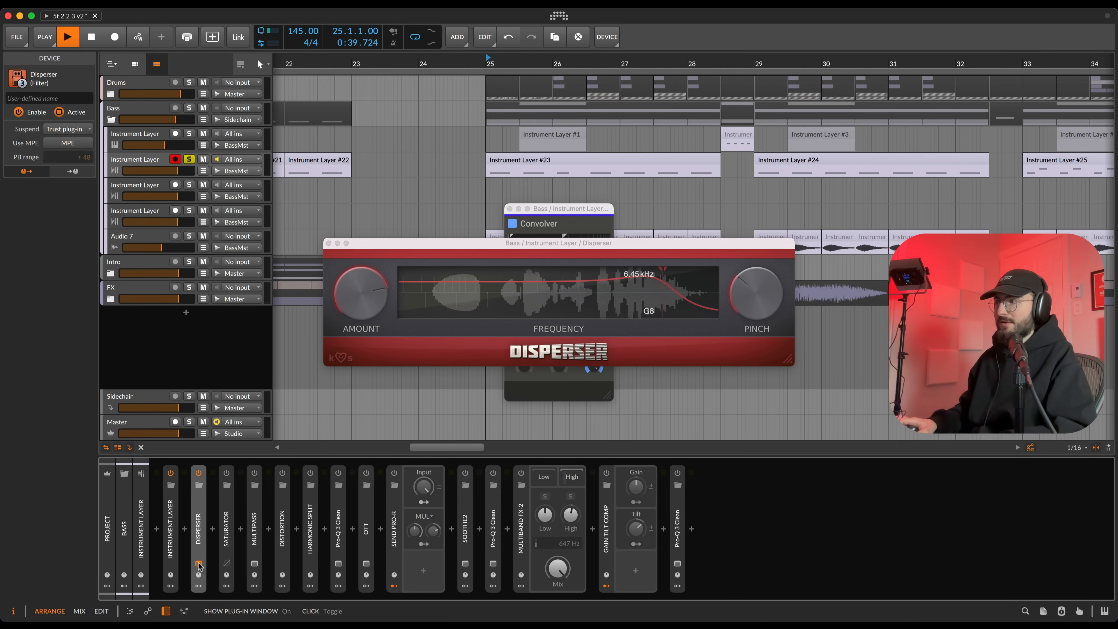
key("space")
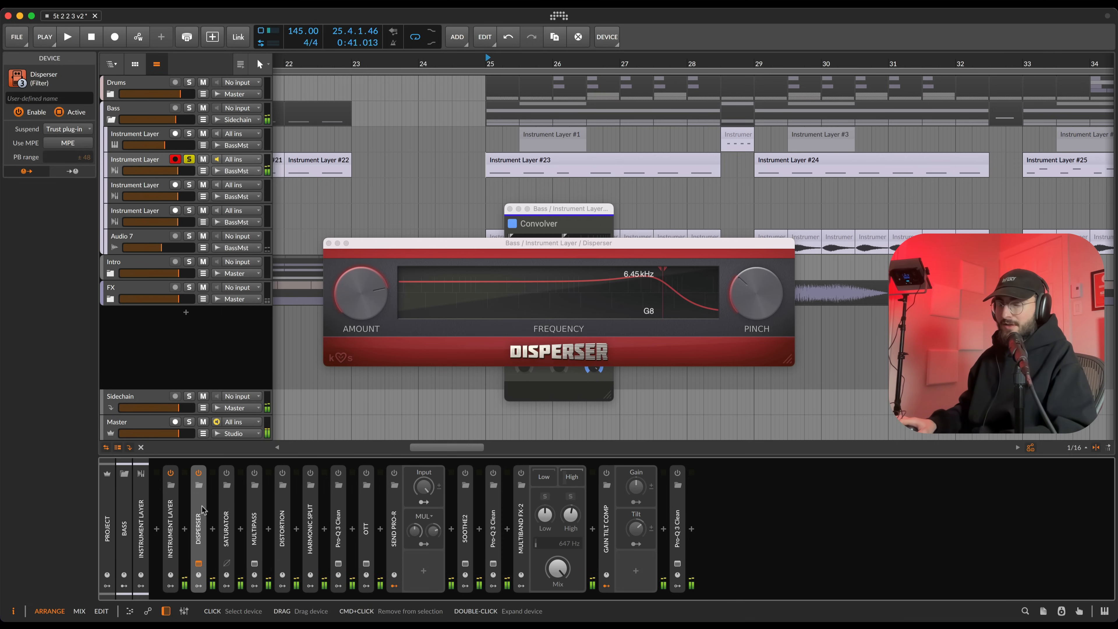
Step: Expand and enable the Saturator following Disperser, and audition the sound from bar 25
double_click(226, 520)
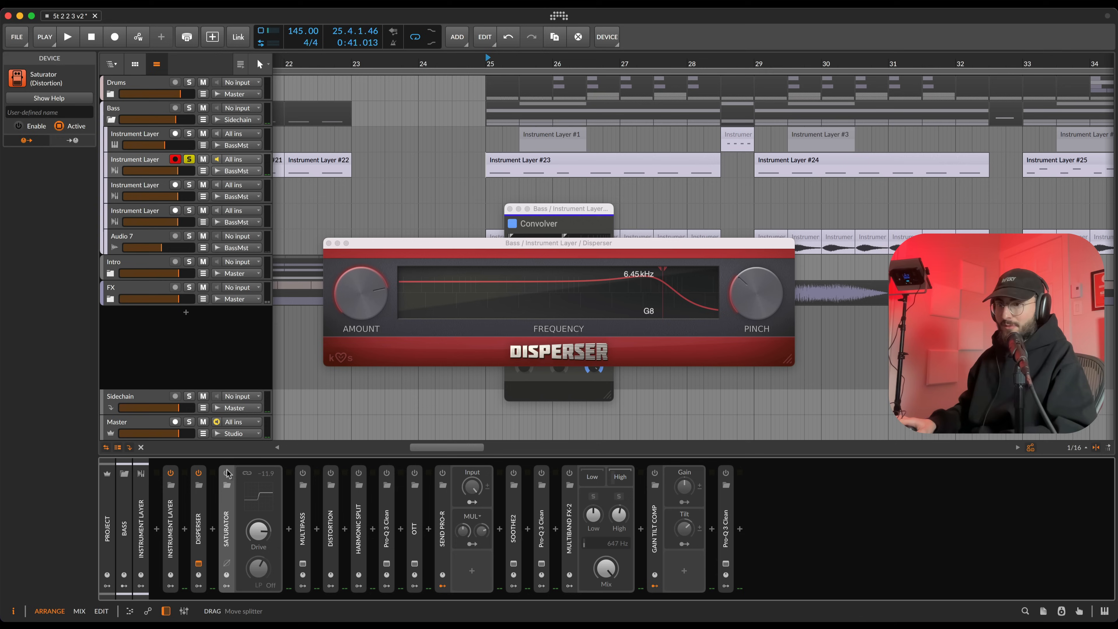
left_click(227, 473)
key("space")
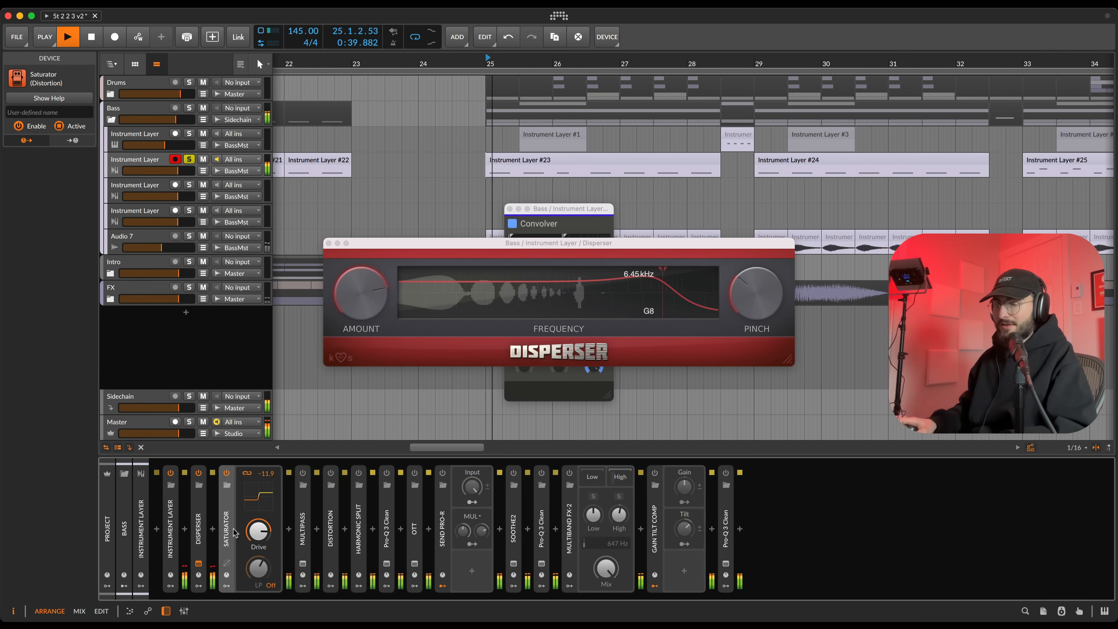
key("space")
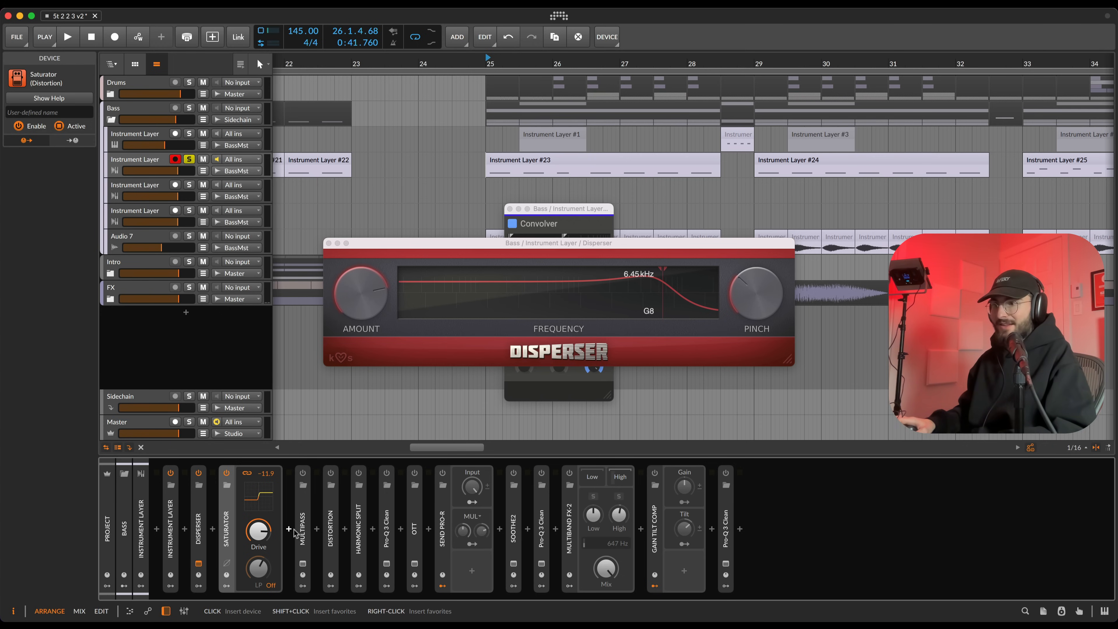
Step: Enable Multipass, examine and audition its Ring Mod and Gain band with the window shown, and close and collapse the device
double_click(307, 530)
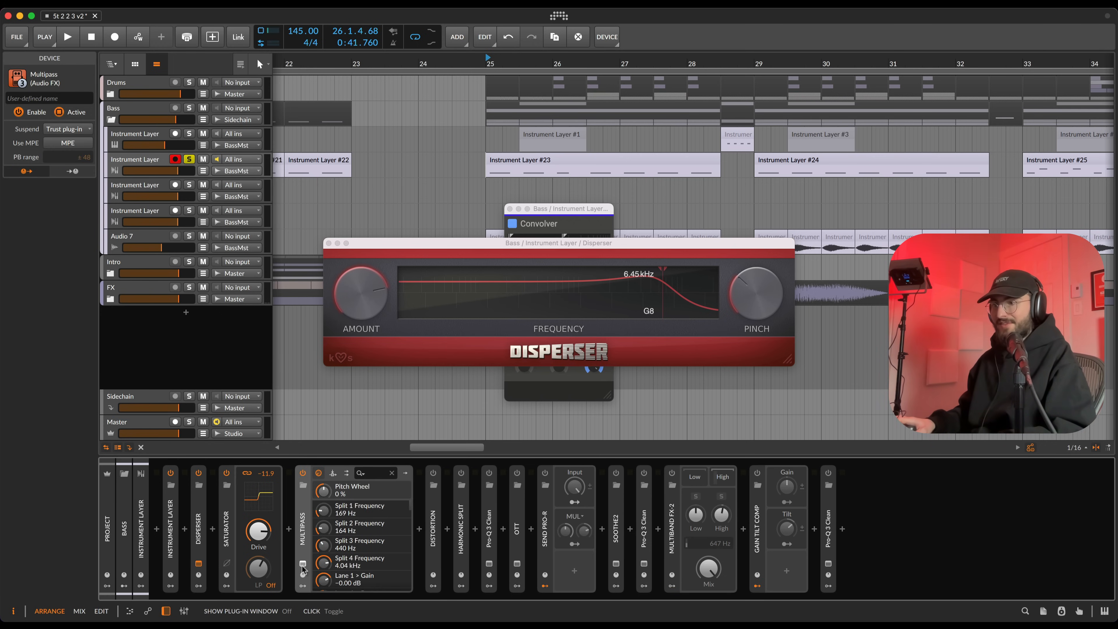
left_click(303, 564)
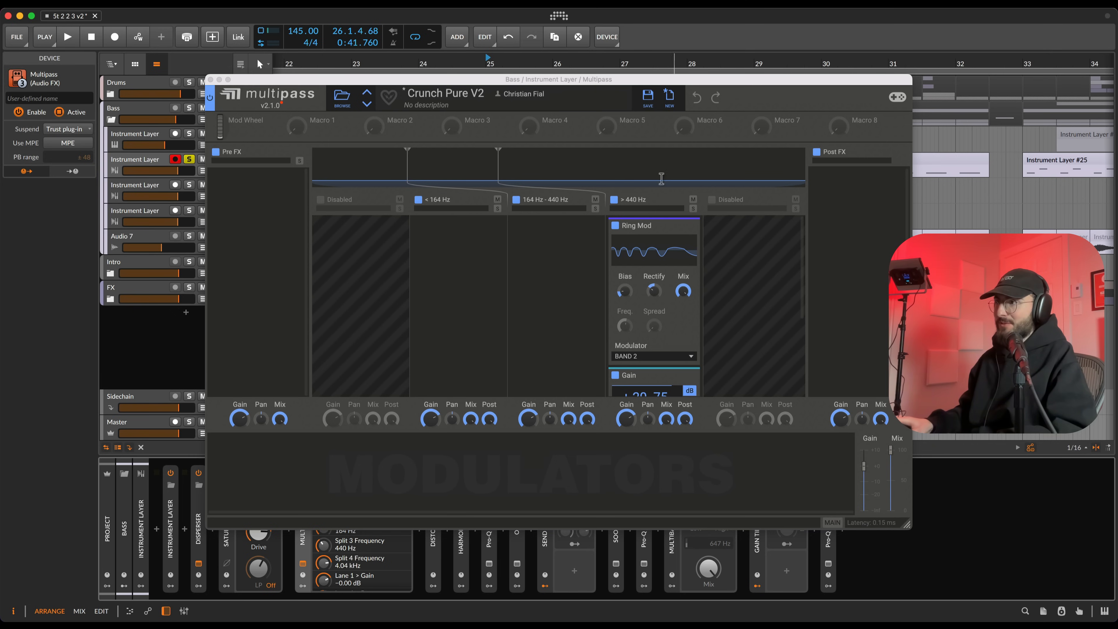
scroll(683, 298, "down", 2)
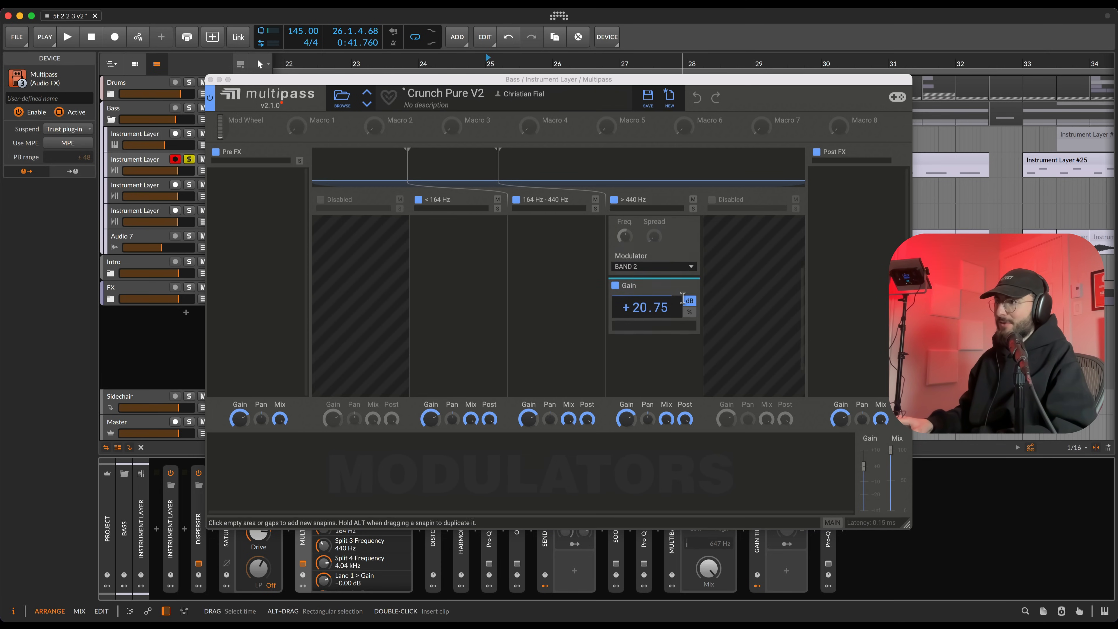
key("space")
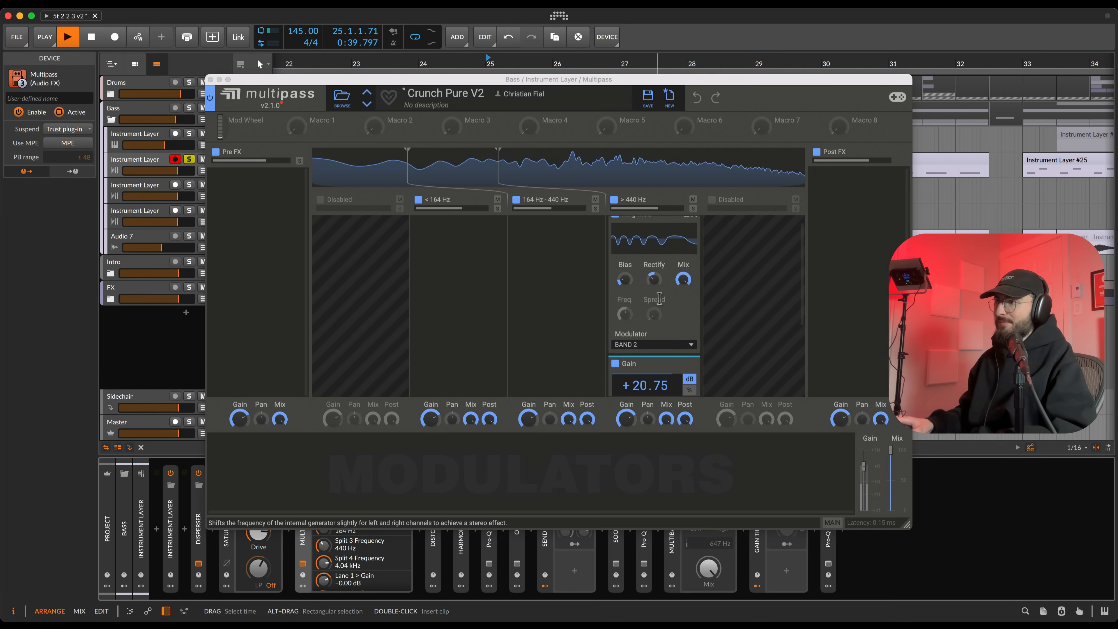
key("space")
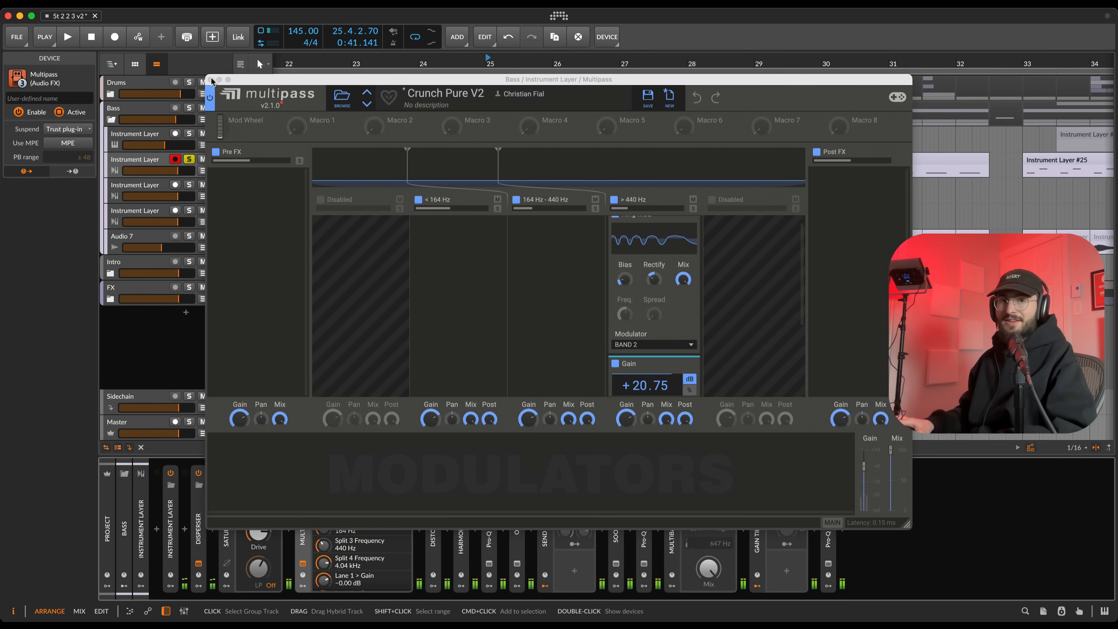
left_click(210, 79)
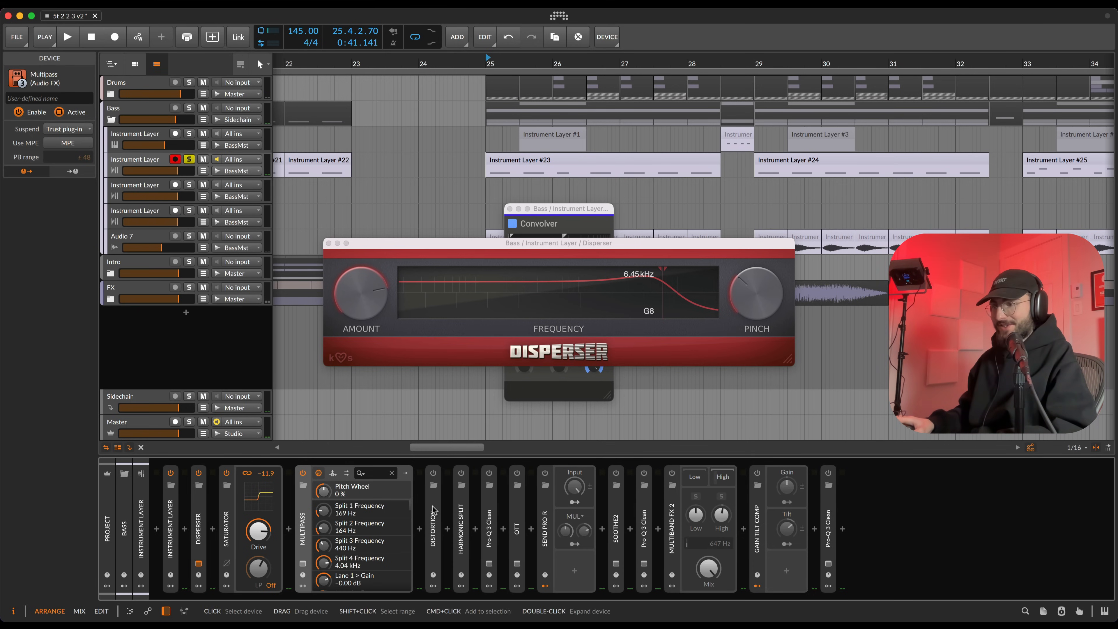
double_click(303, 516)
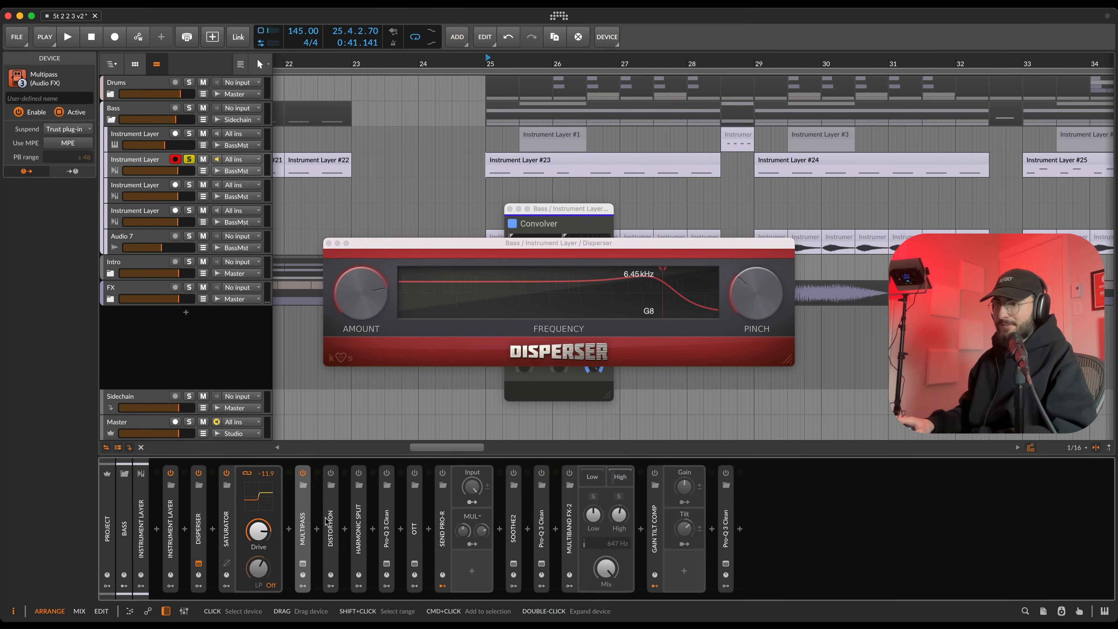
Step: Expand and enable Distortion in the second Instrument Layer track's chain, audition it, and collapse the device again
double_click(334, 491)
left_click(331, 473)
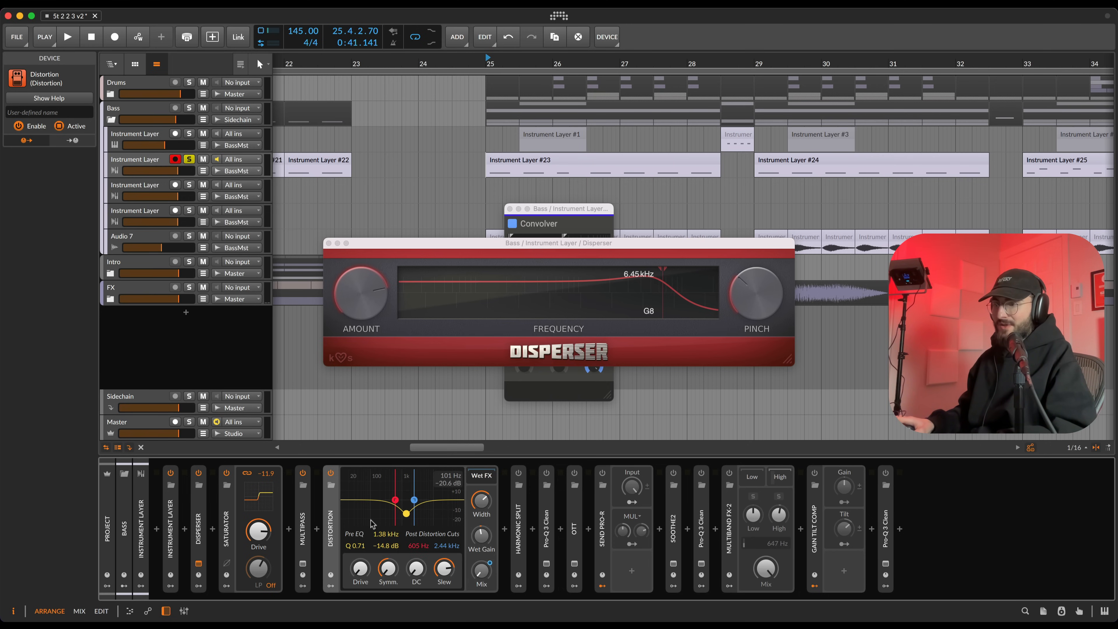
key("space")
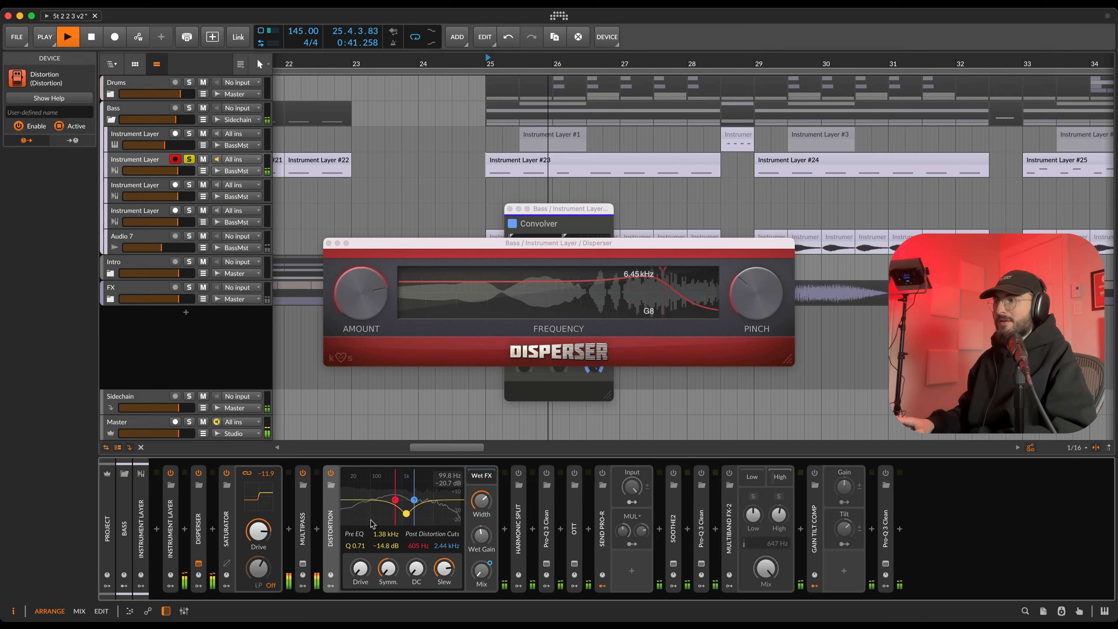
key("space")
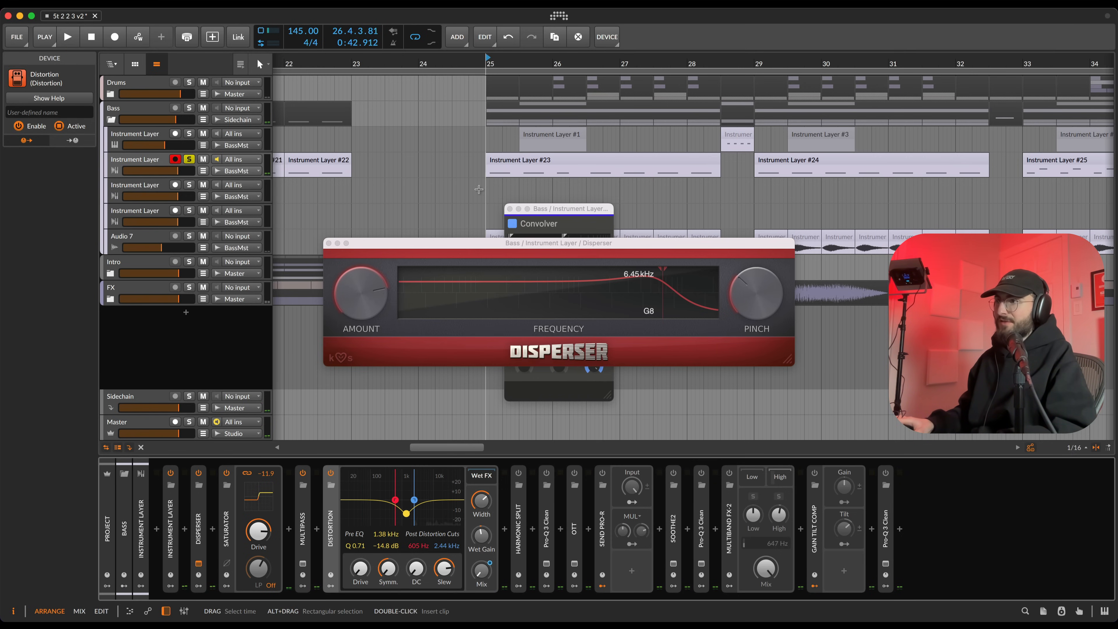
double_click(331, 515)
Step: Expand Harmonic Split and audition the sound from bars 26 and 25 with the device still disabled, and return the start position to bar 26
left_click(358, 517)
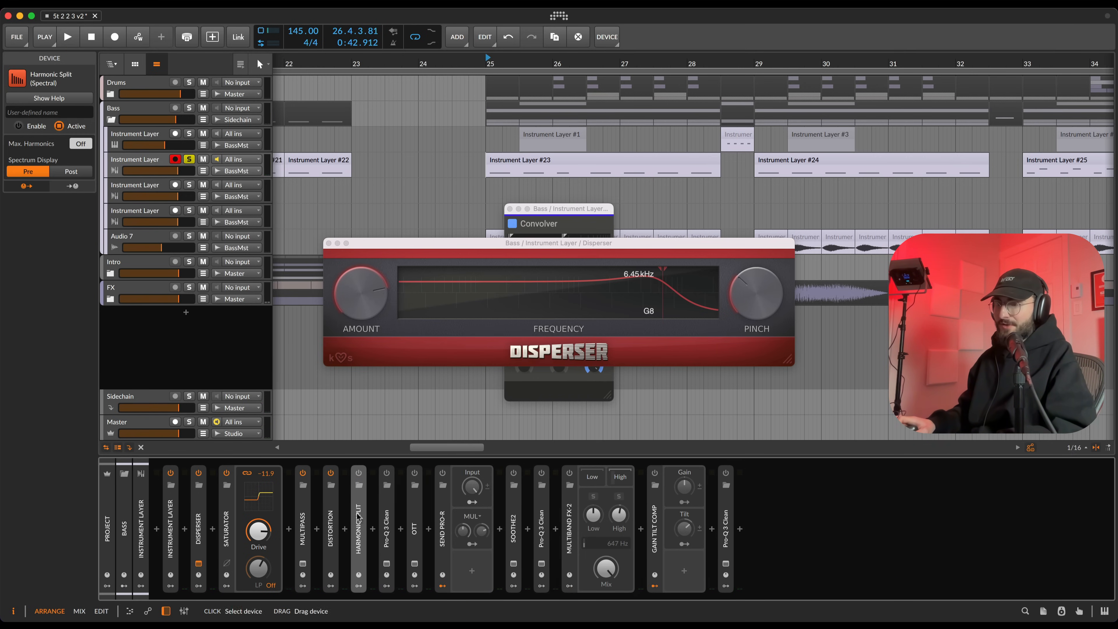
double_click(359, 517)
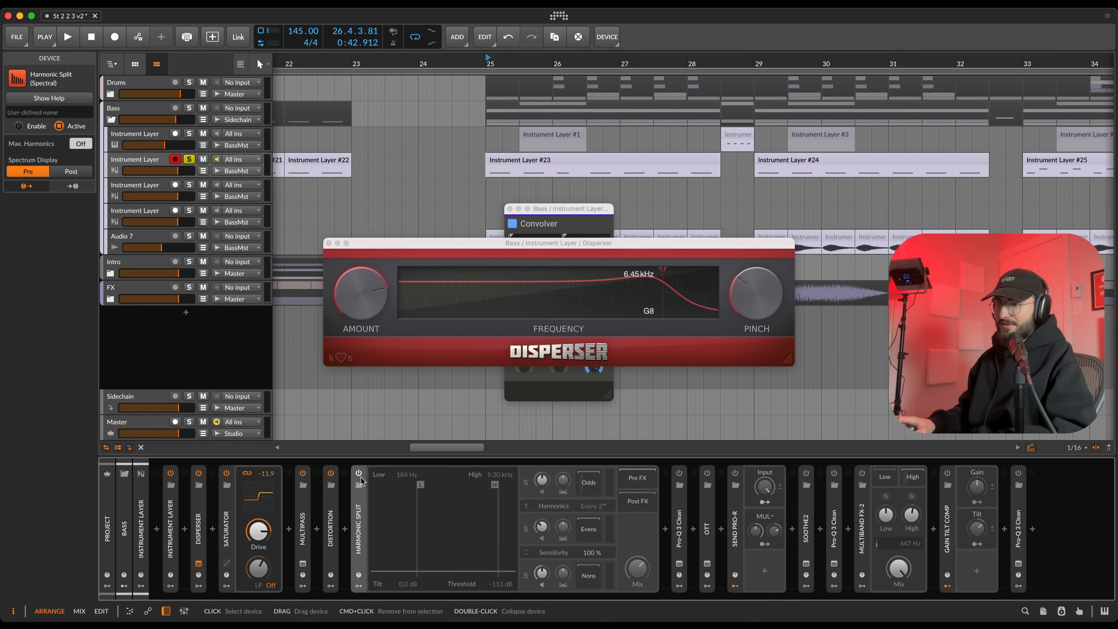
left_click(551, 170)
key("space")
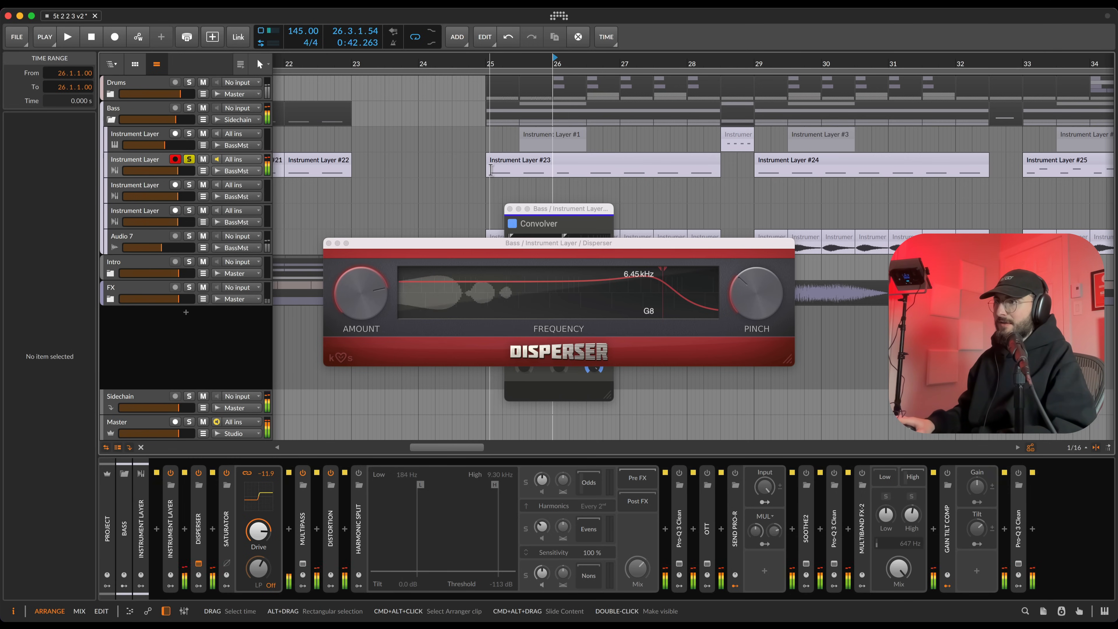
left_click(504, 172)
key("space")
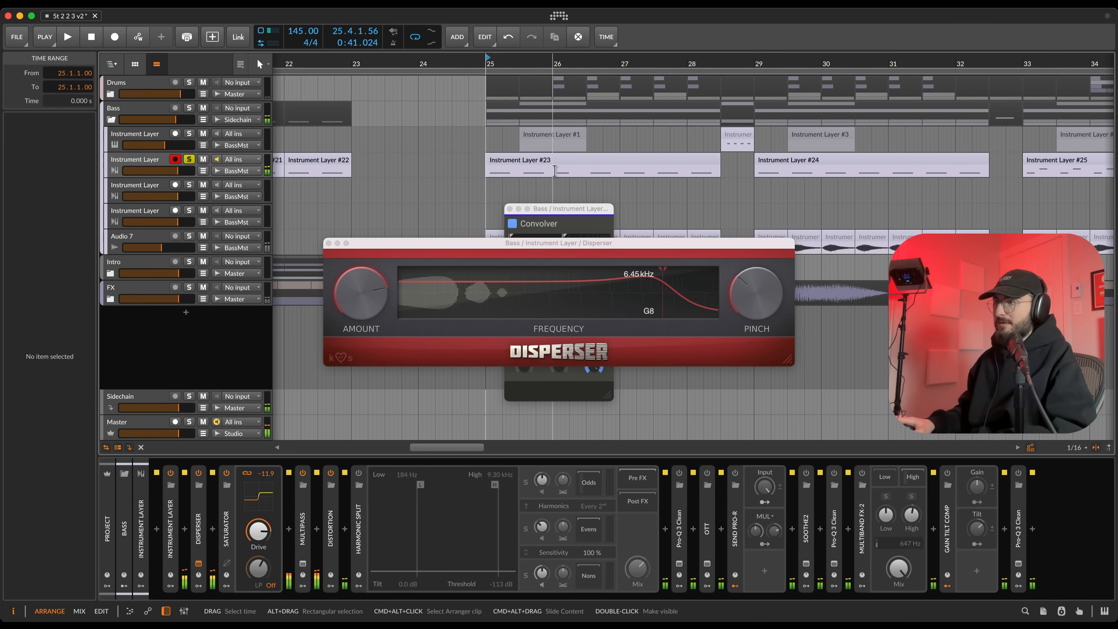
left_click(554, 171)
Step: Enable Harmonic Split, audition its odd and even harmonics twice from bar 26, and collapse the device
left_click(360, 512)
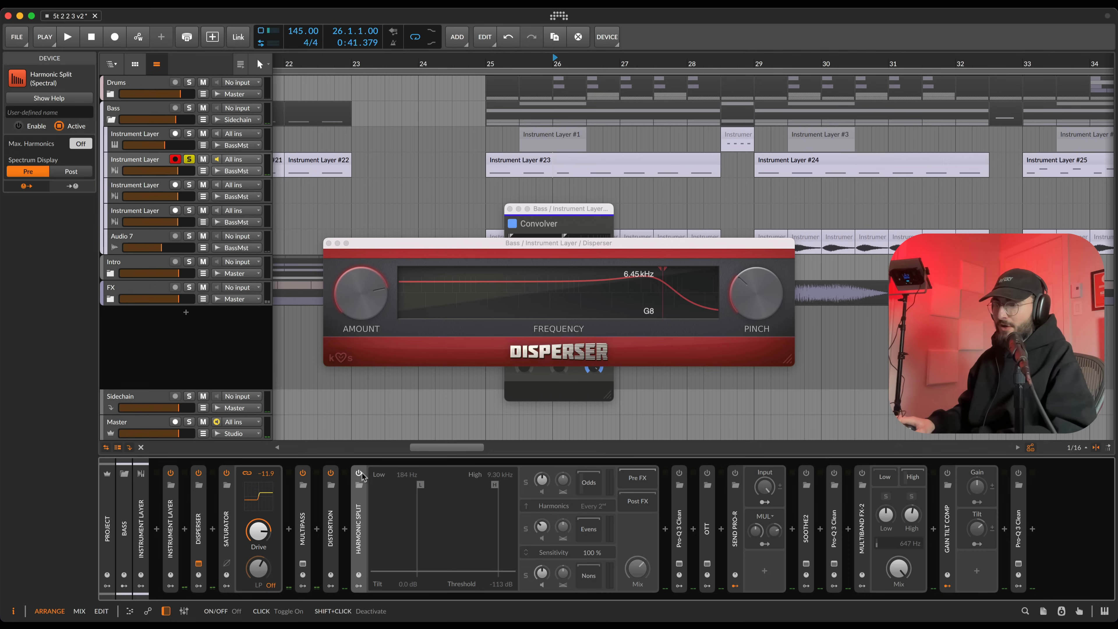
left_click(359, 474)
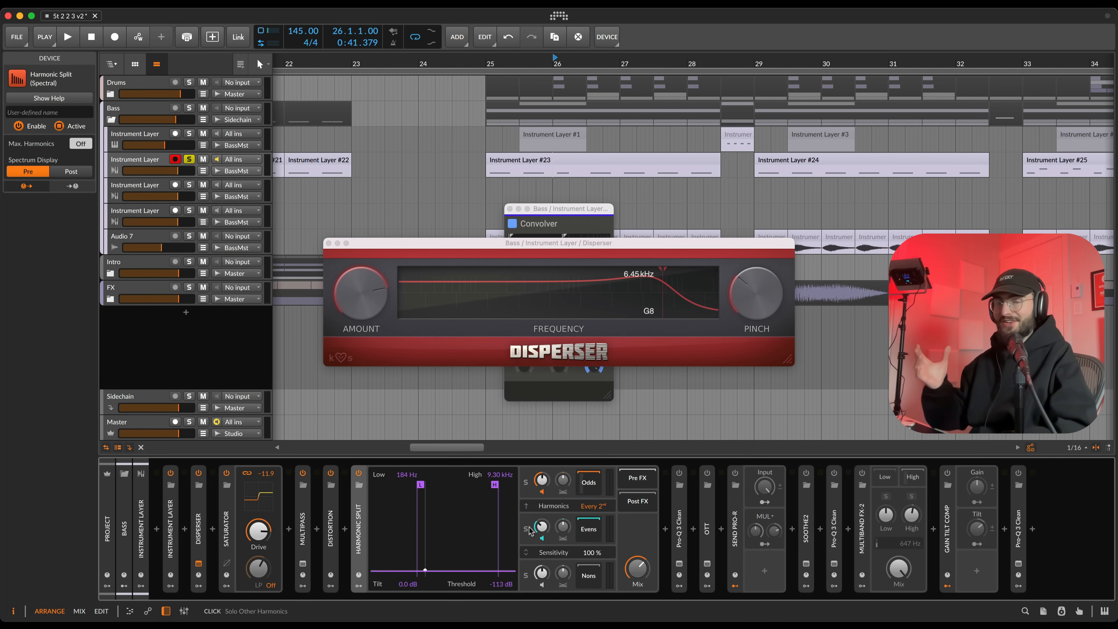
key("space")
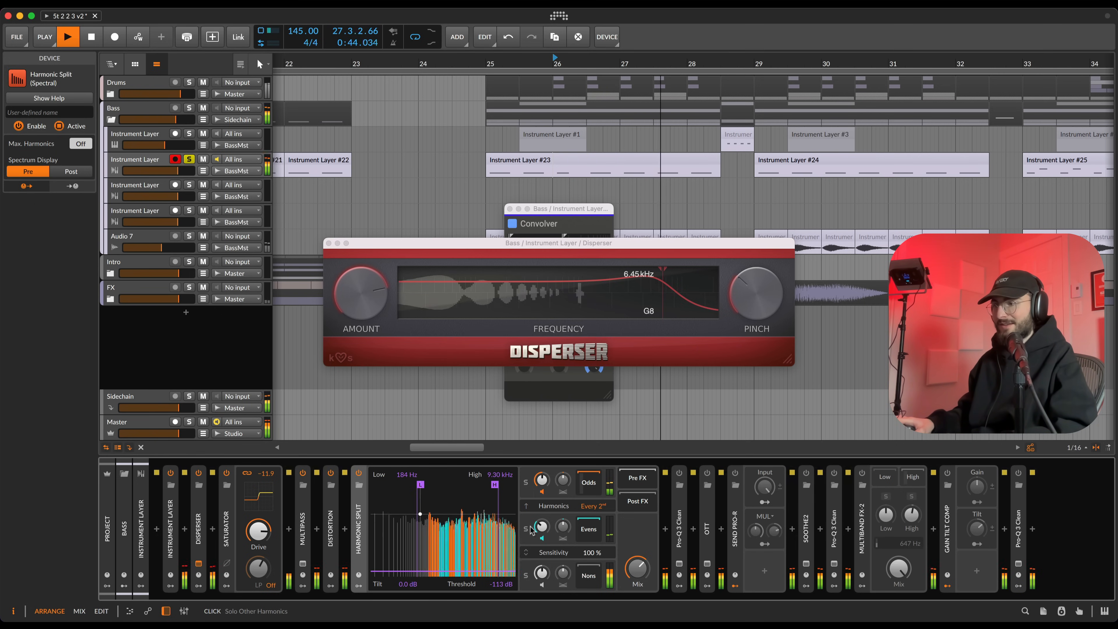
key("space")
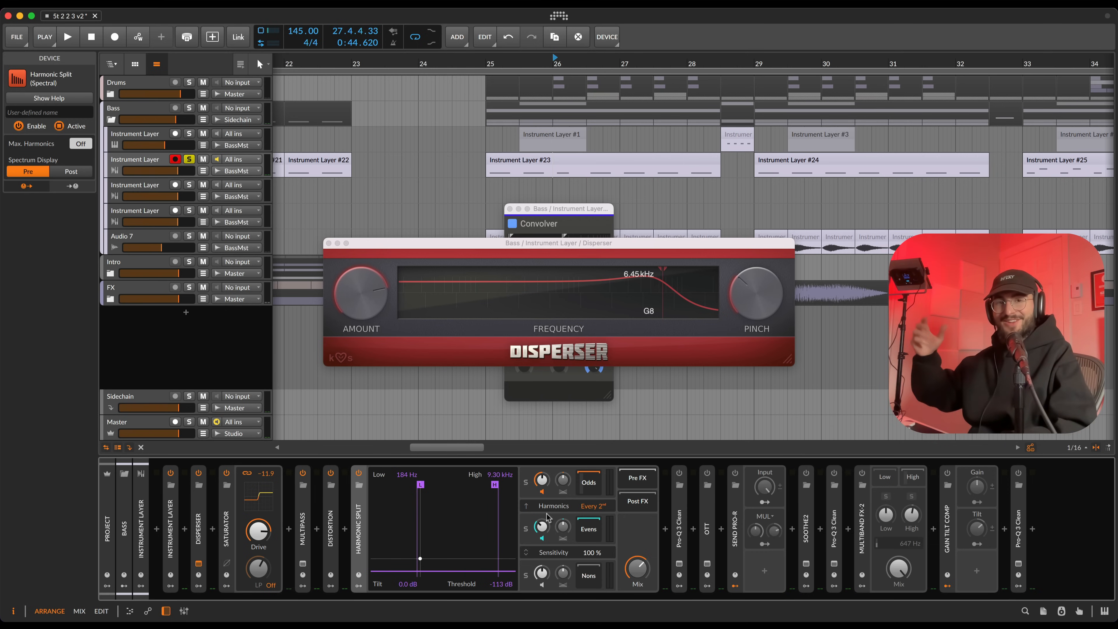
key("space")
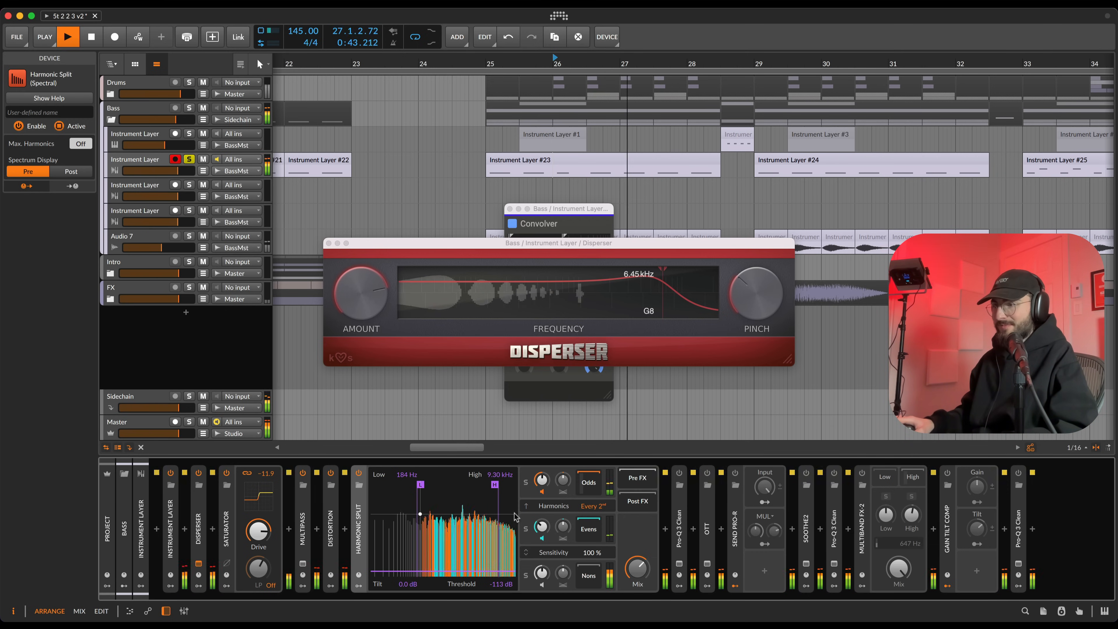
key("space")
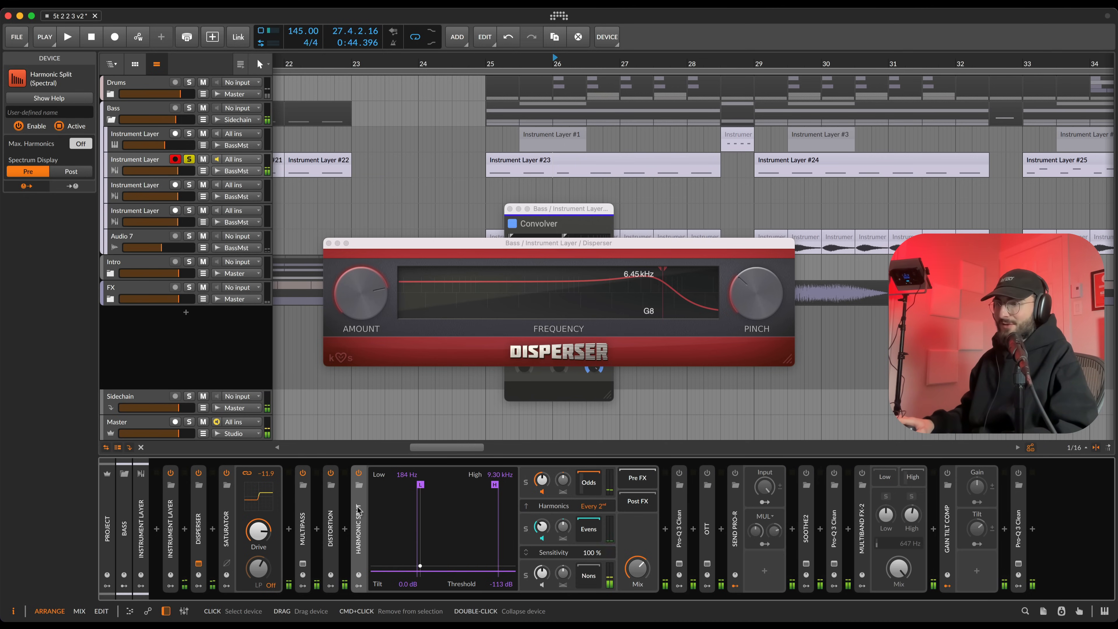
double_click(357, 509)
Step: Expand and enable the Pro-Q 3 after Harmonic Split, audition its EQ curve with the plug-in window shown, and close the window
left_click(389, 513)
double_click(389, 512)
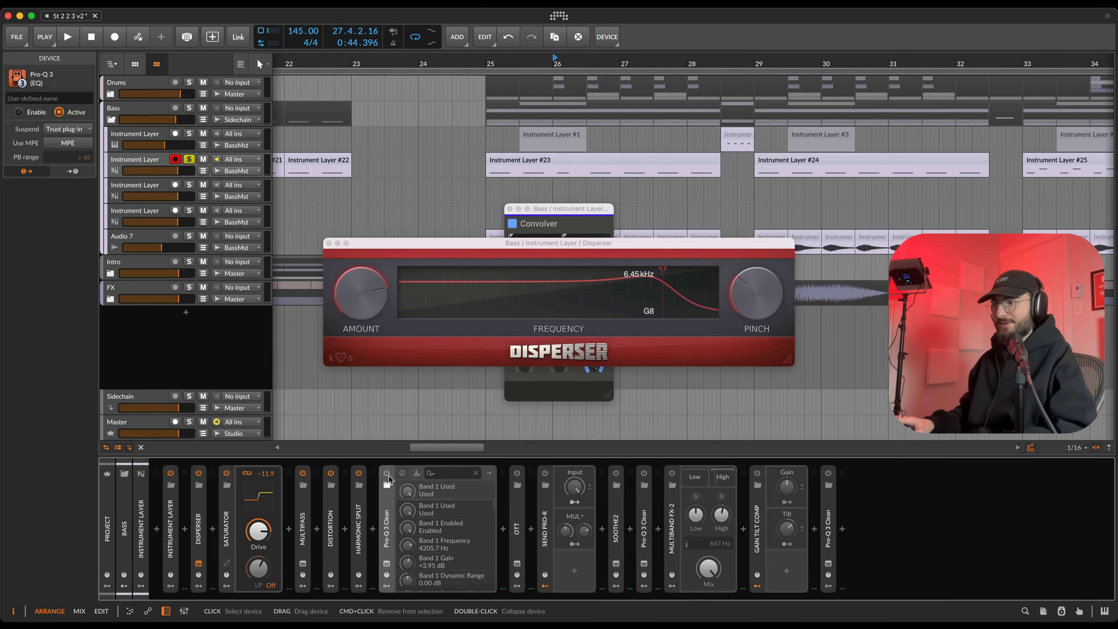
left_click(386, 473)
left_click(386, 564)
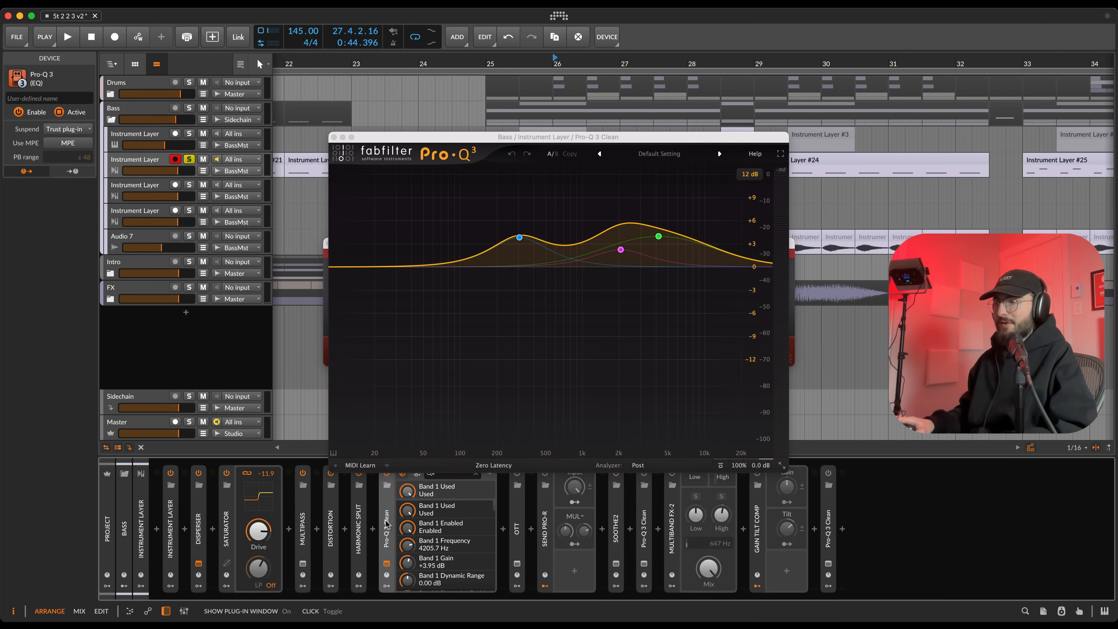
left_click_drag(451, 132, 515, 123)
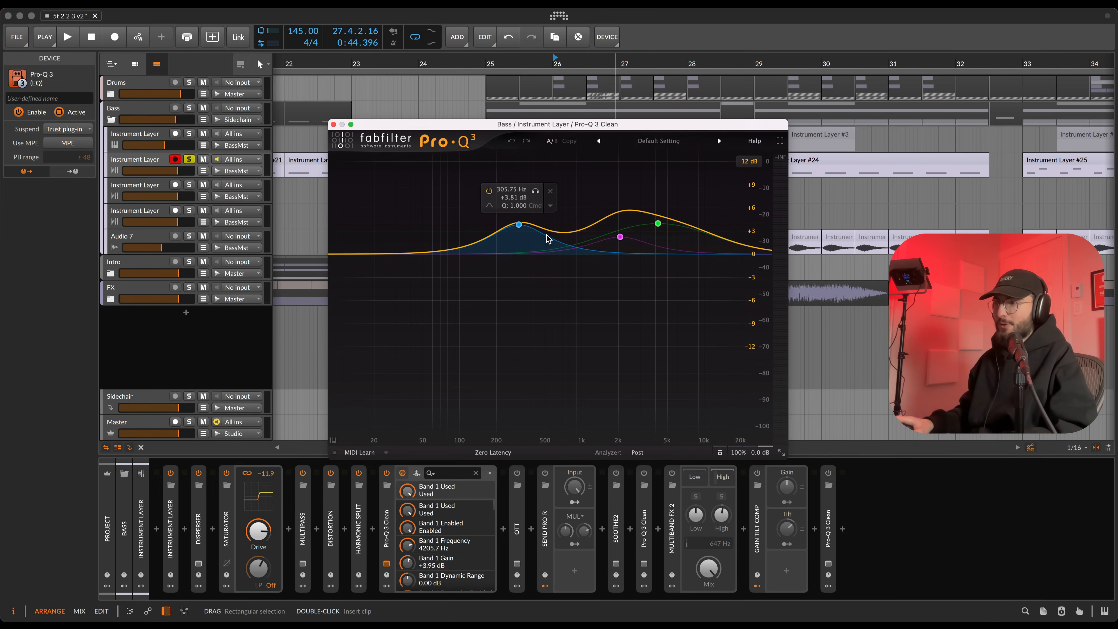
key("space")
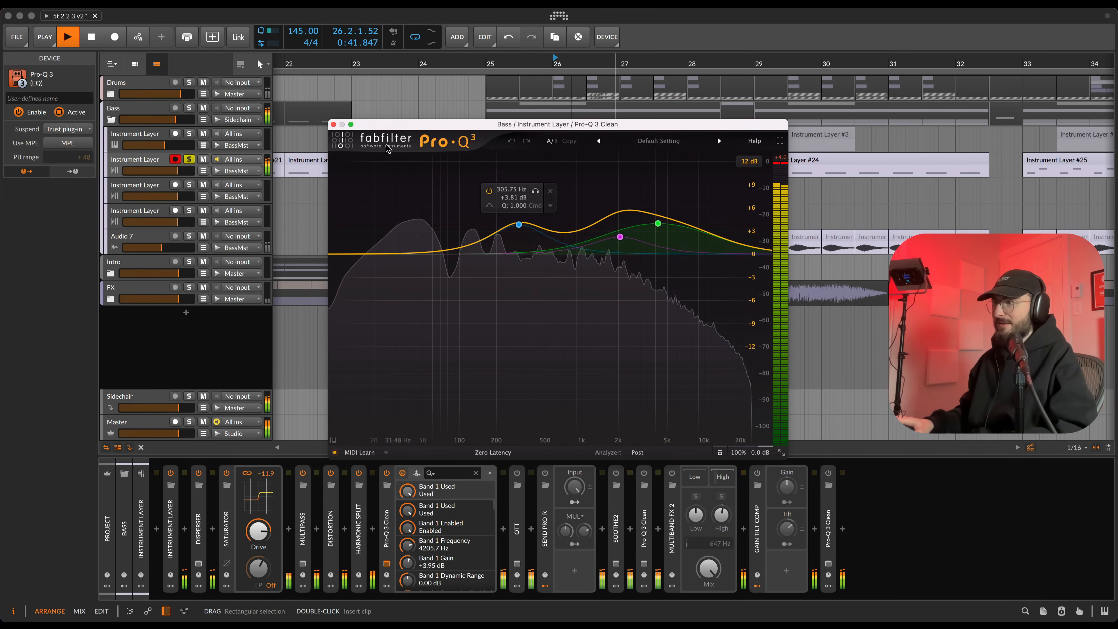
left_click(333, 125)
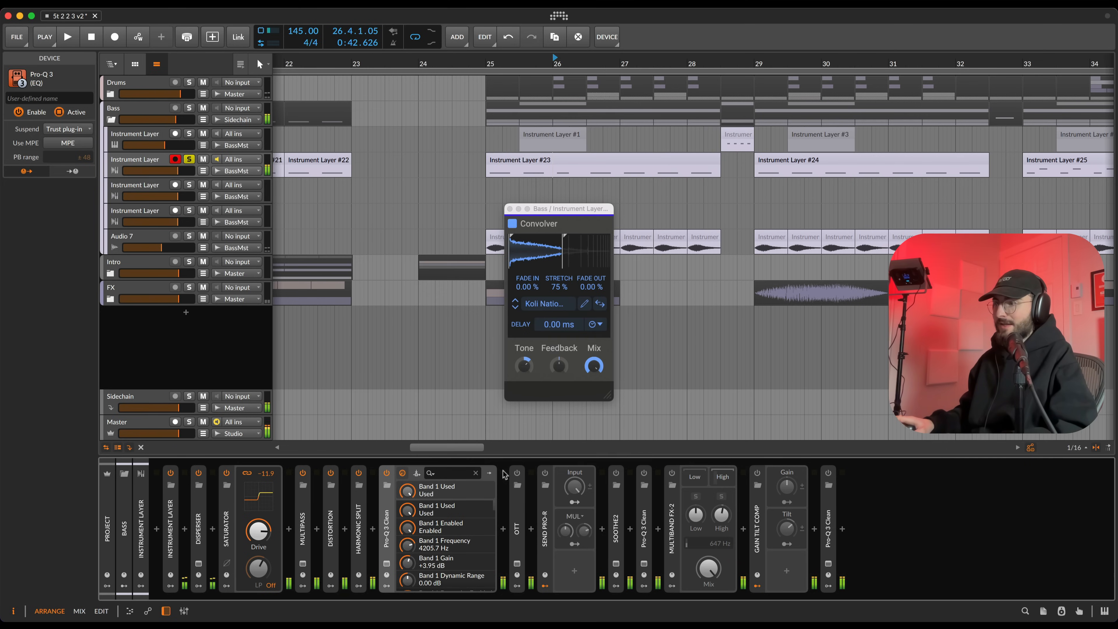
Step: Enable OTT, audition and examine its settings in the plug-in window, and close the OTT and Convolver windows
left_click(515, 507)
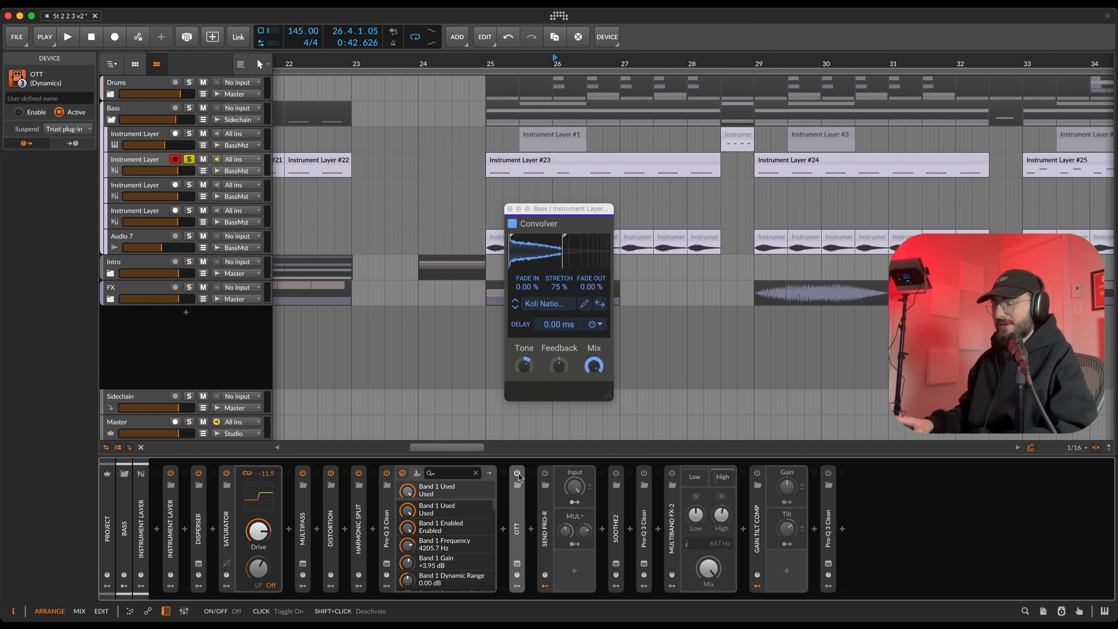
left_click(517, 565)
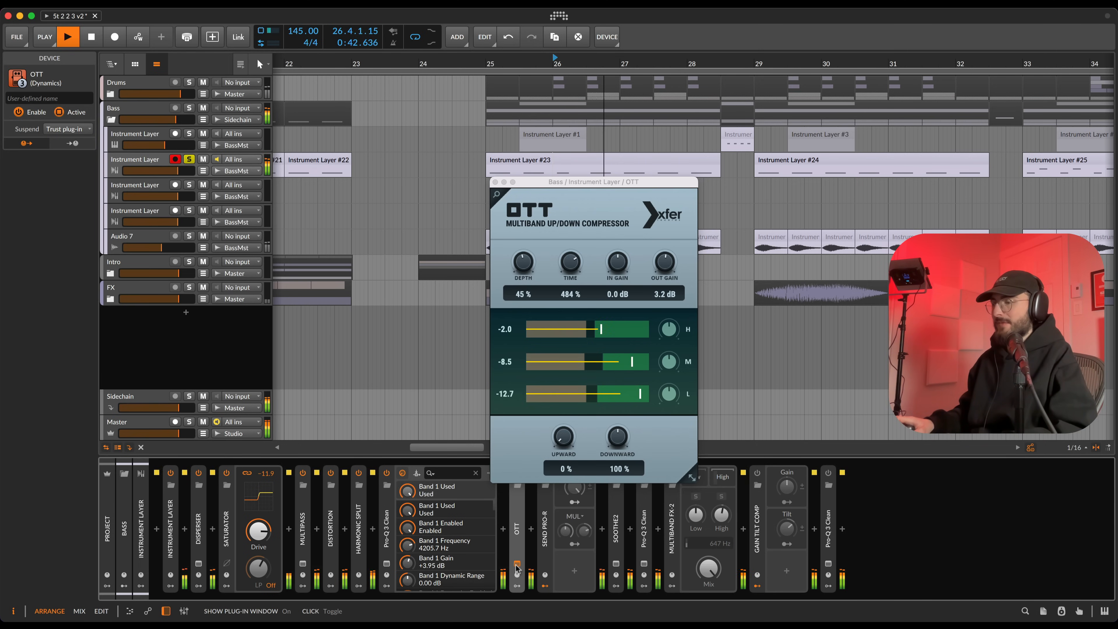
left_click(516, 564)
key("space")
left_click(545, 513)
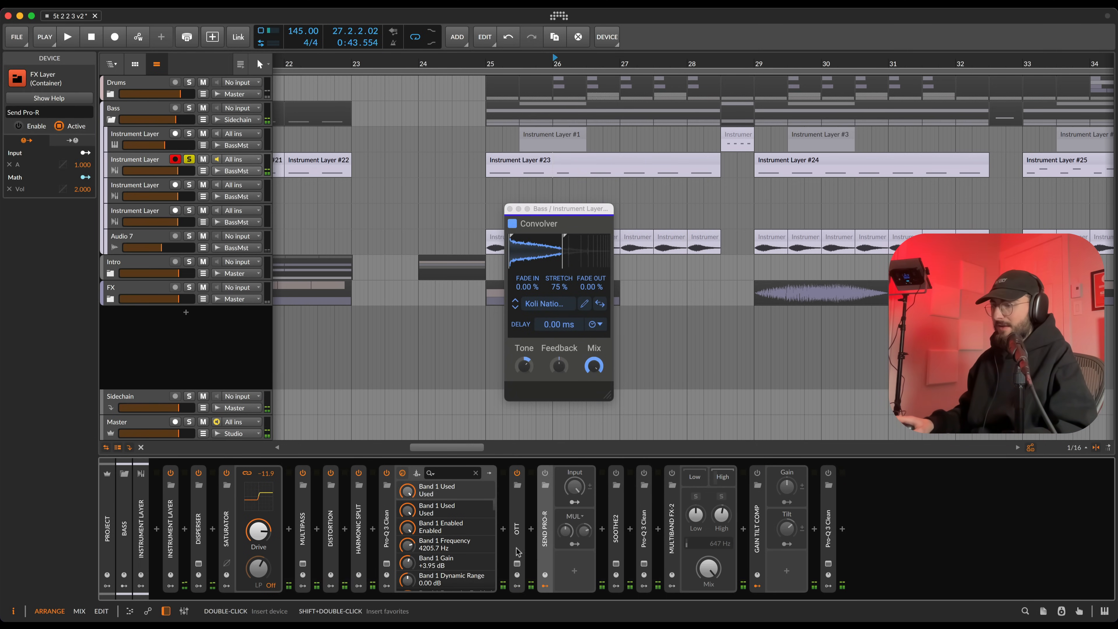
left_click(517, 564)
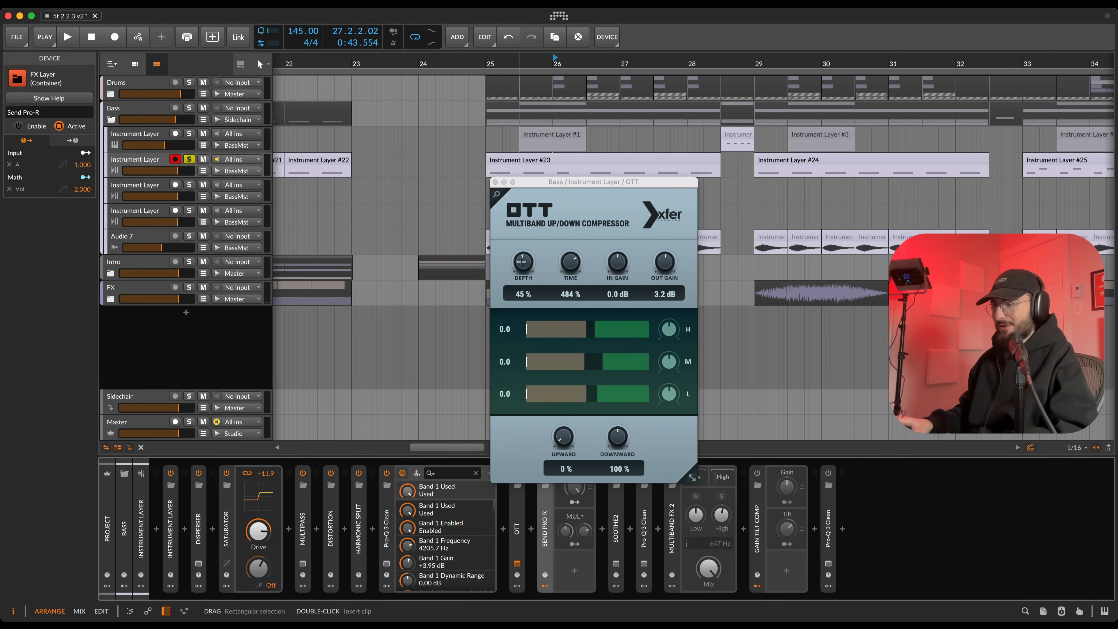
left_click(494, 182)
left_click(511, 208)
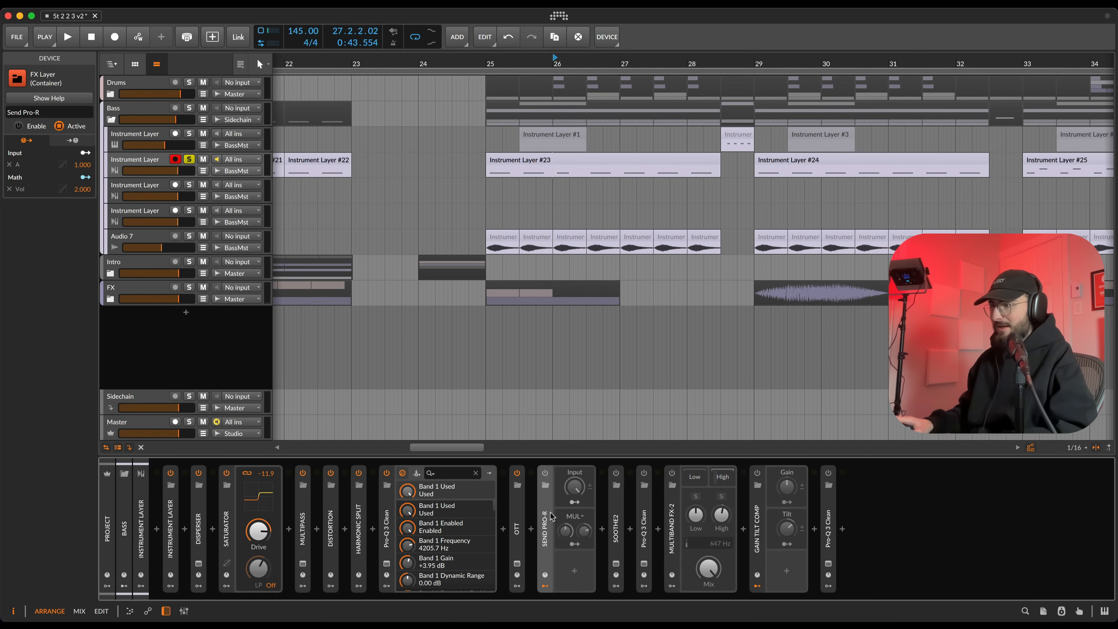
Step: Enable the Send Pro-R container, audition its Delay layer's Pro-R reverb with the window shown, and fold the container's layer view
left_click(545, 473)
left_click(545, 484)
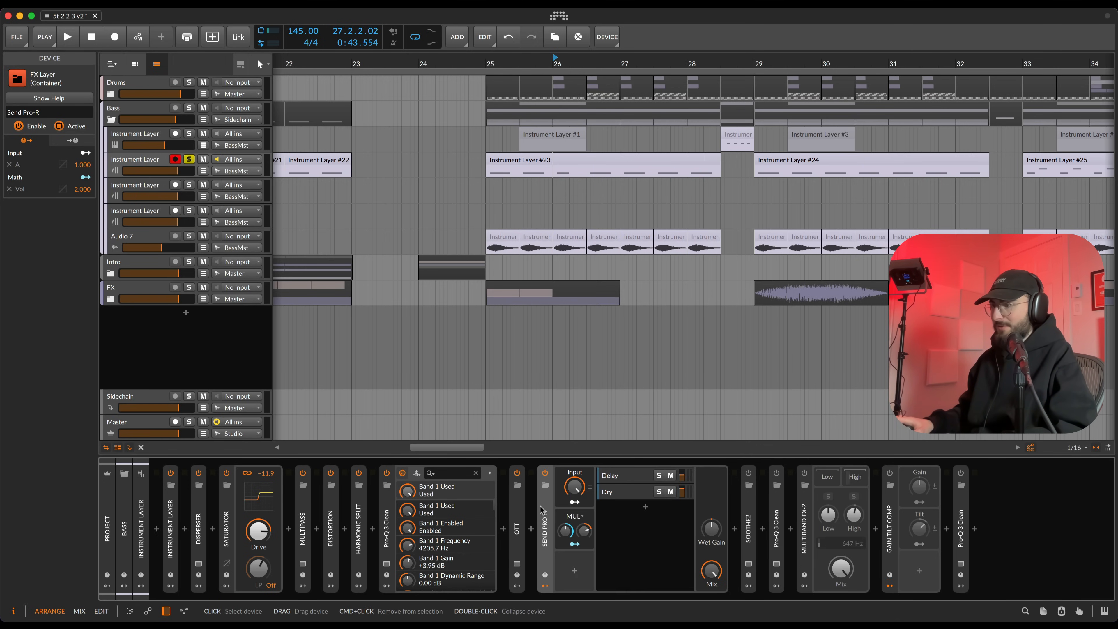
left_click(776, 563)
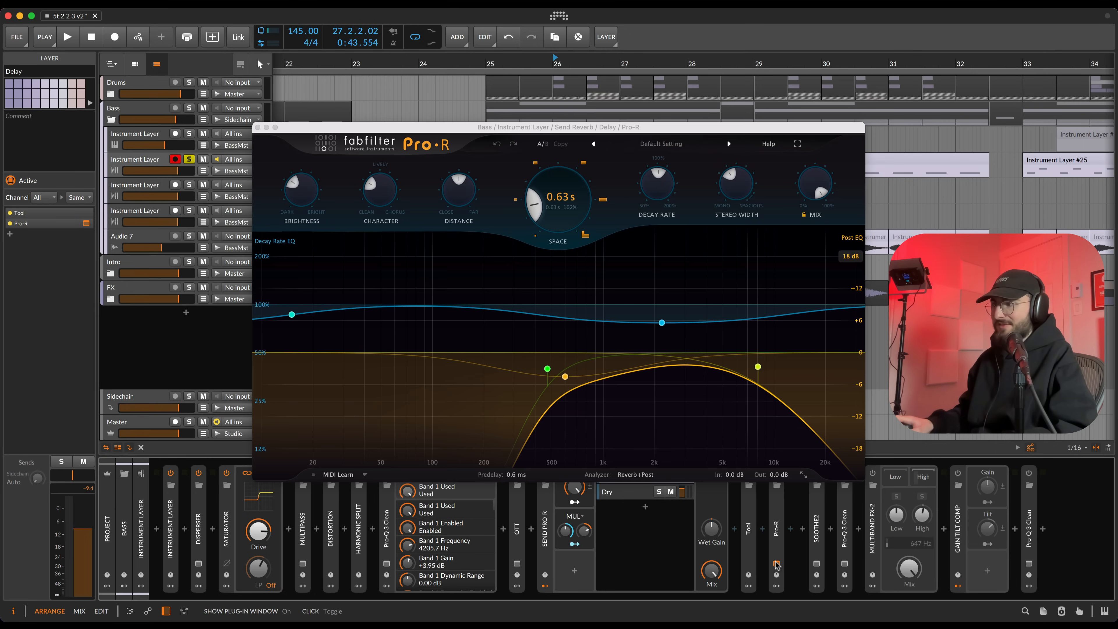
key("space")
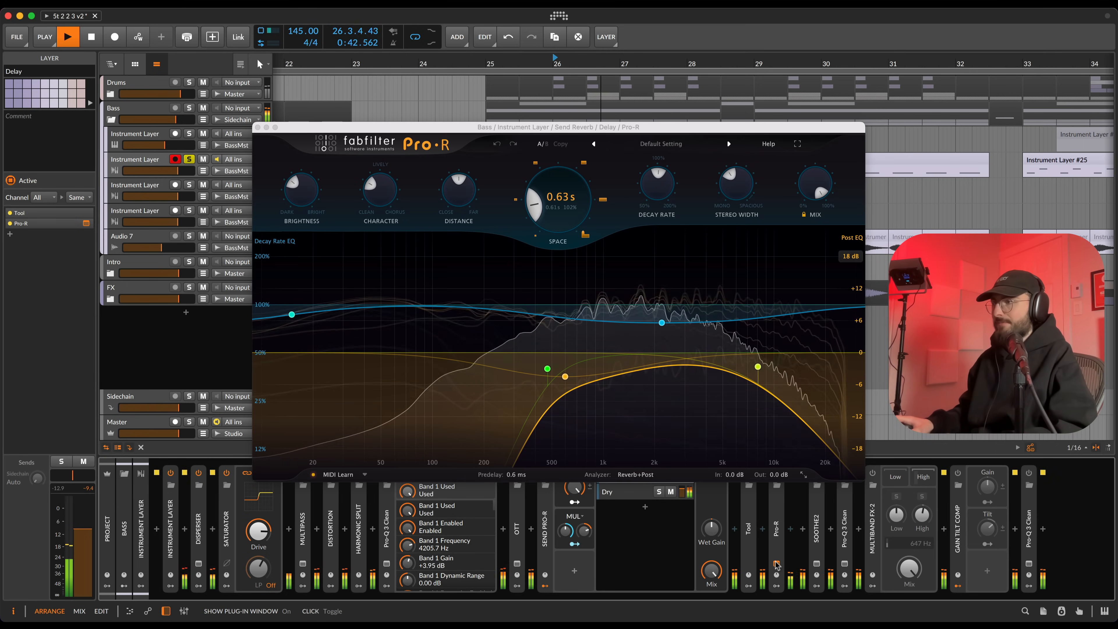
left_click(257, 128)
key("space")
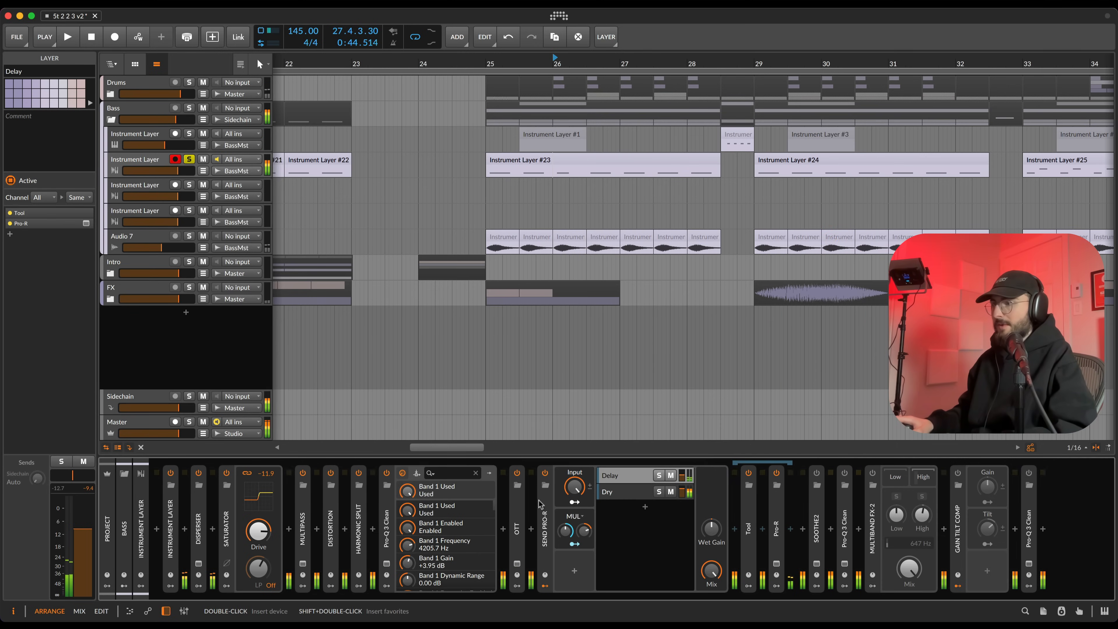
left_click(551, 506)
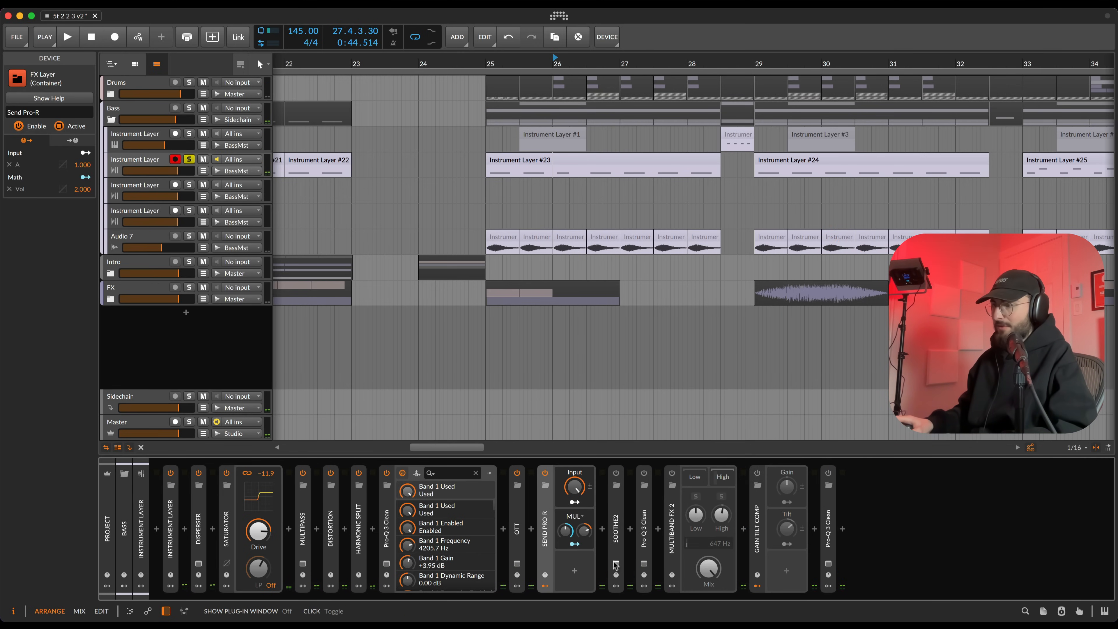
Step: Enable soothe2 after Send Pro-R, audition it with the plug-in window shown, and close the window
left_click(616, 563)
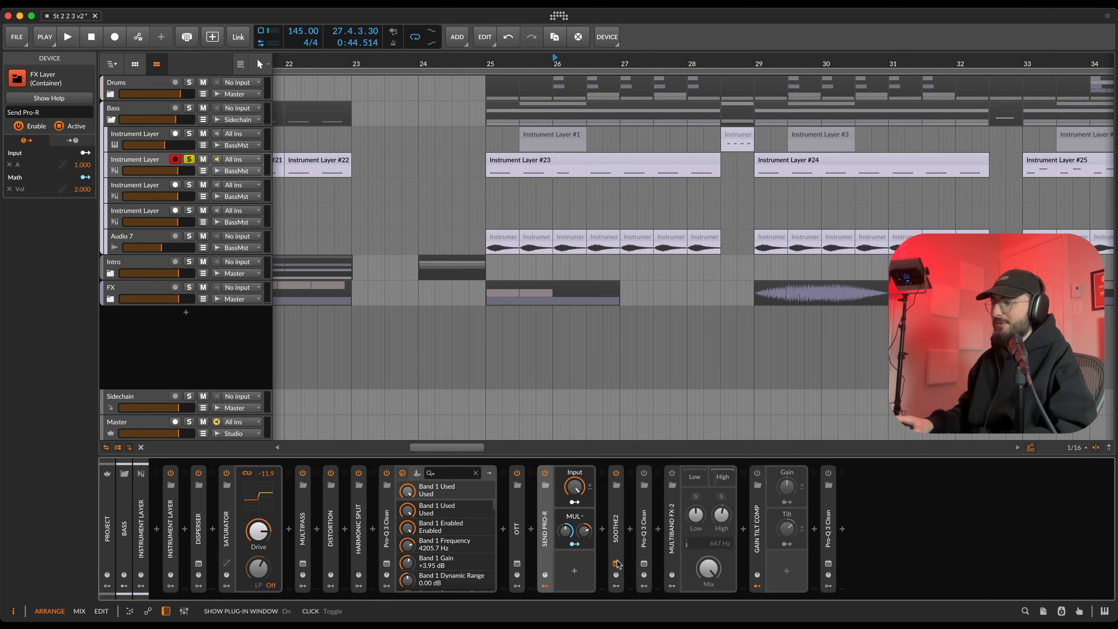
key("space")
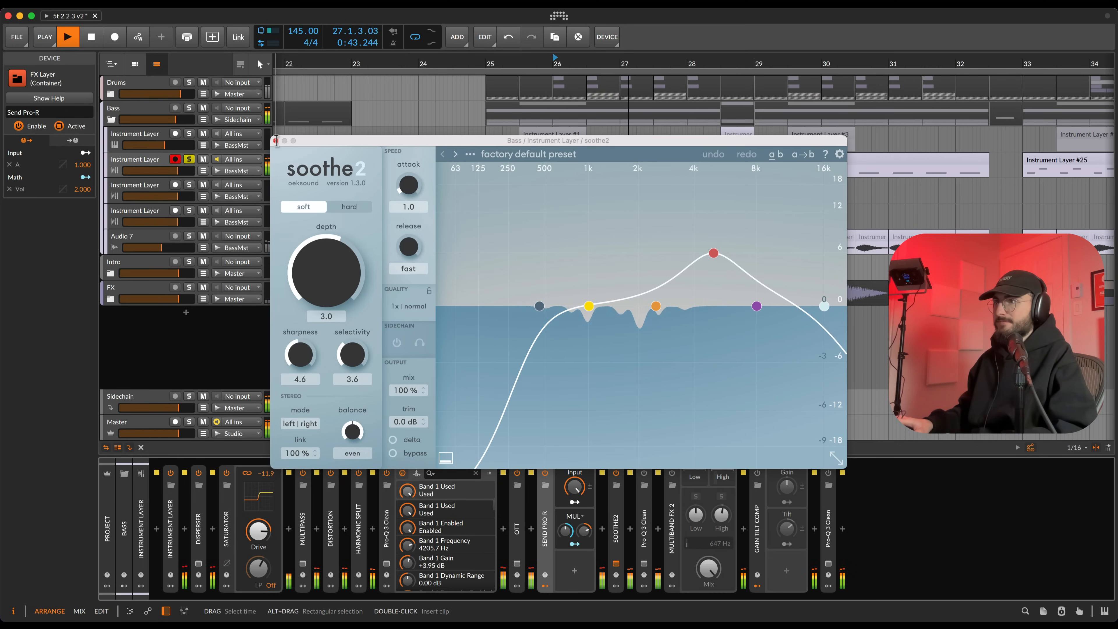
left_click(616, 564)
key("space")
Step: Enable Multiband FX-2, show the High band's Freq Shifter, audition the result from bar 26, and collapse the container
left_click(674, 492)
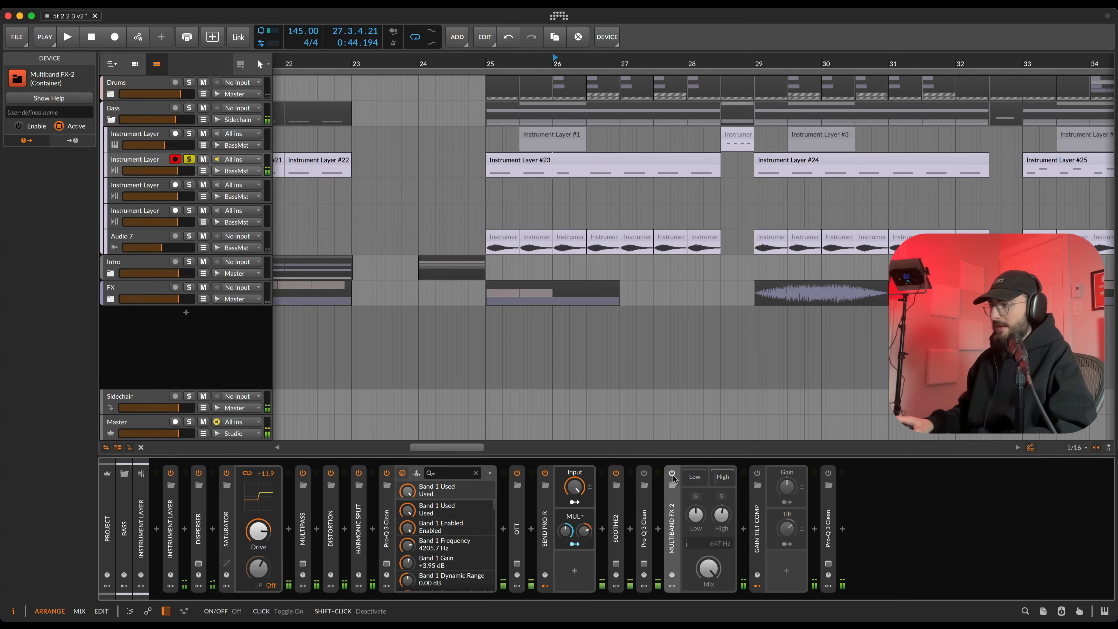
left_click(671, 473)
left_click(723, 478)
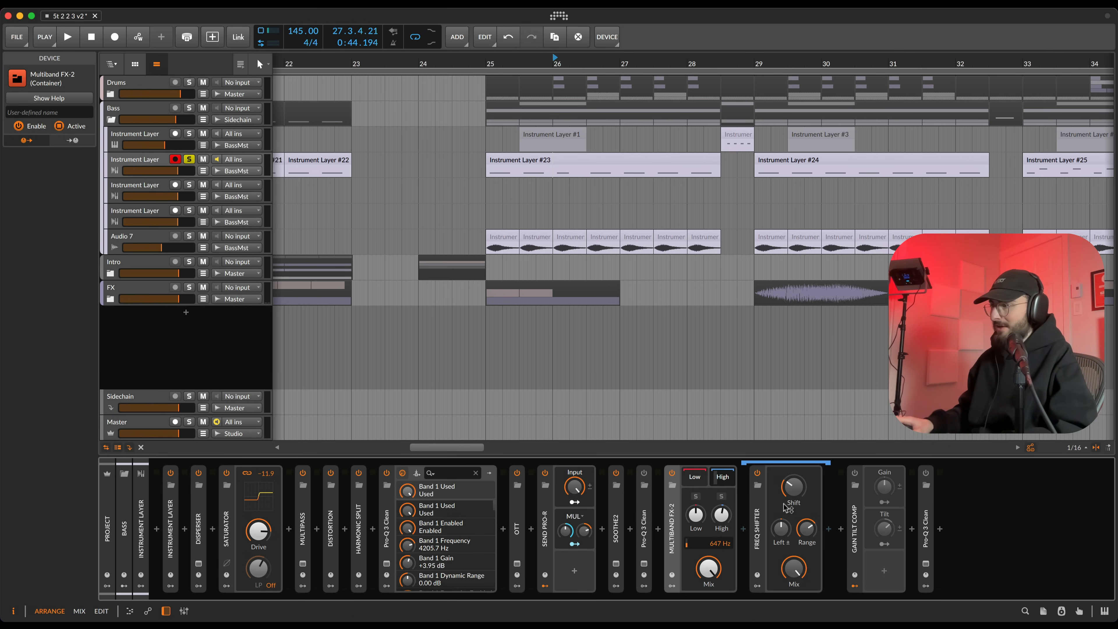
key("space")
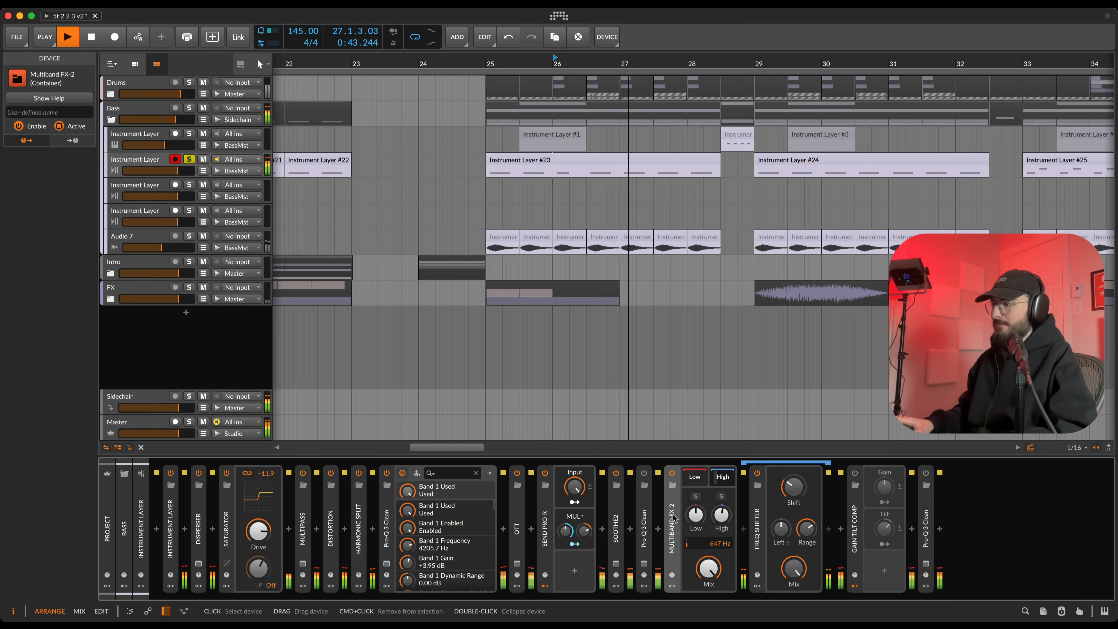
key("space")
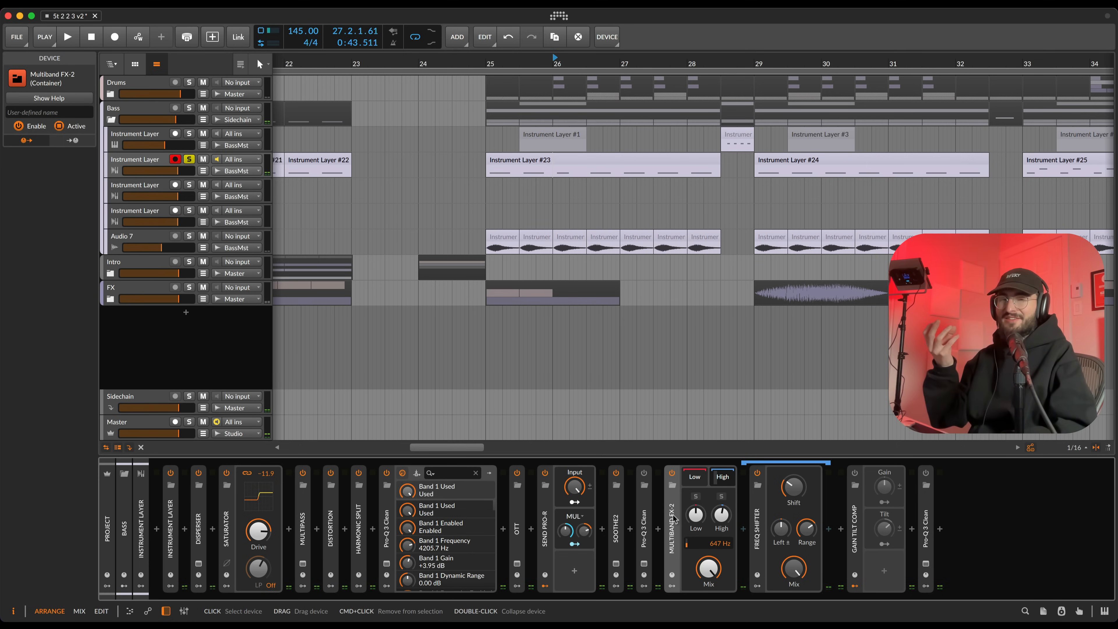
double_click(671, 519)
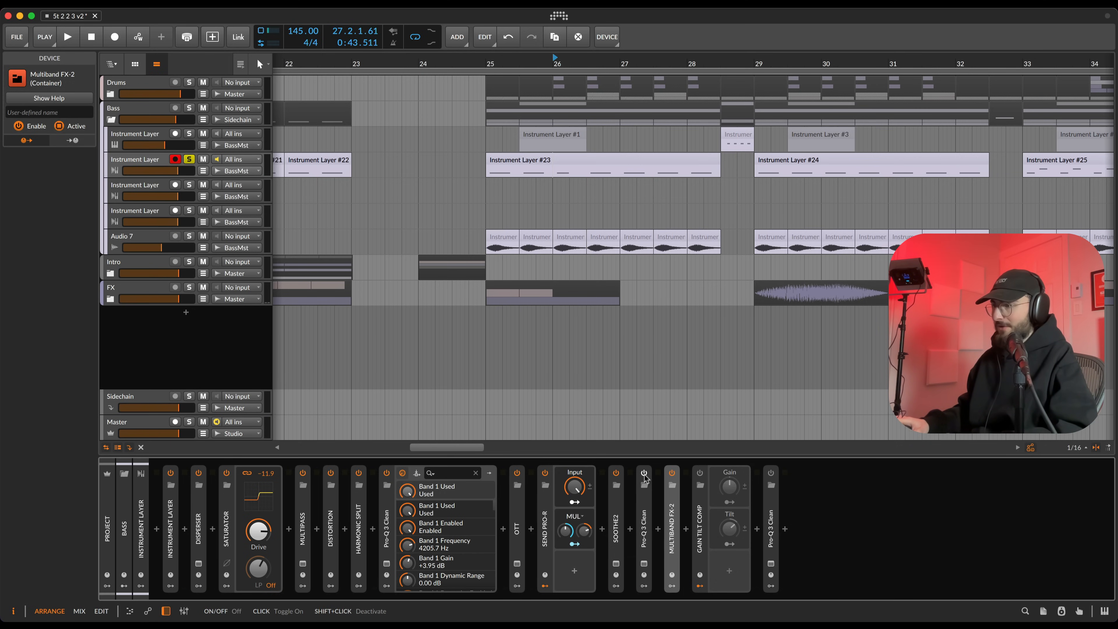
Step: Enable the Pro-Q 3 after soothe2, examine its EQ curve in the plug-in window, audition it, and close the window
left_click(643, 564)
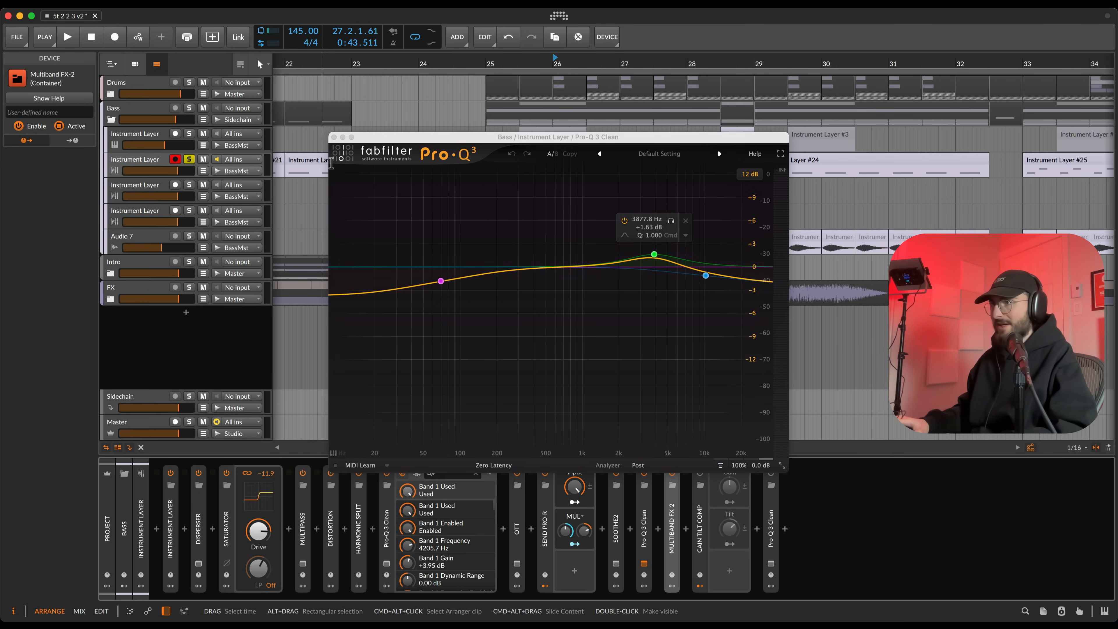
key("space")
left_click(333, 137)
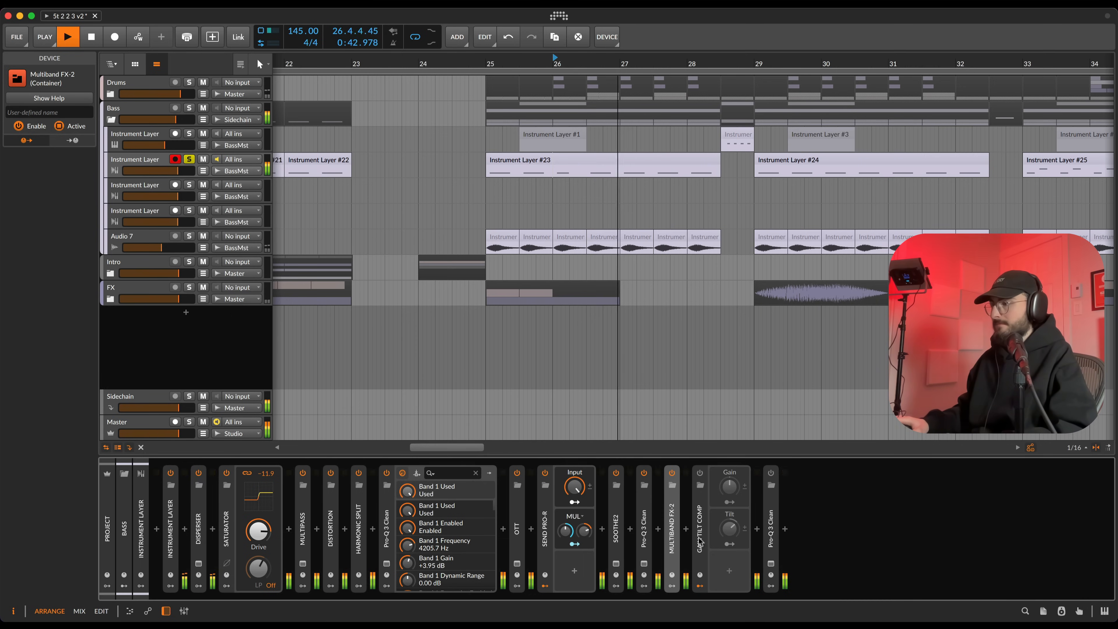
key("space")
Step: Enable Gain Tilt Comp, expand its chain, compare the two Tilt devices' Pro-Q 3 windows side by side, and close both windows
left_click(699, 515)
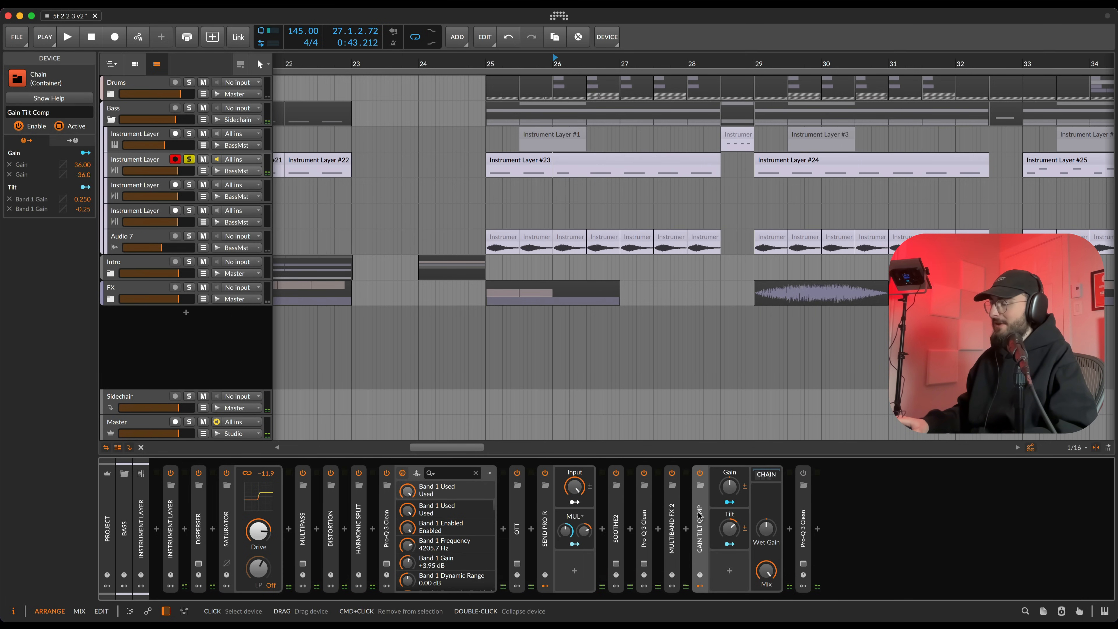
left_click(767, 475)
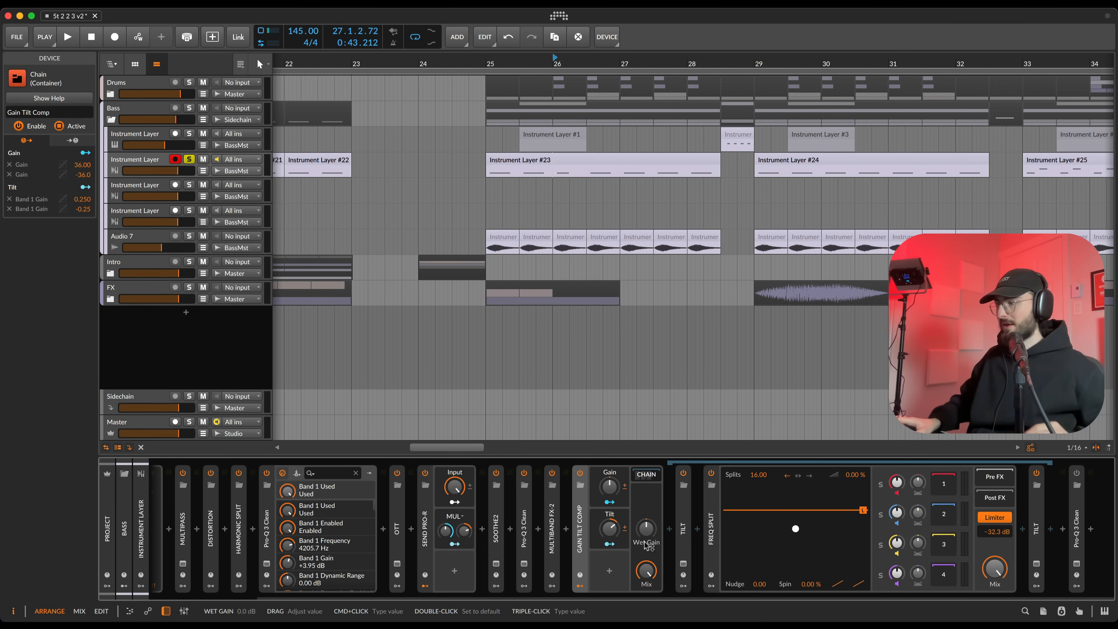
left_click(683, 564)
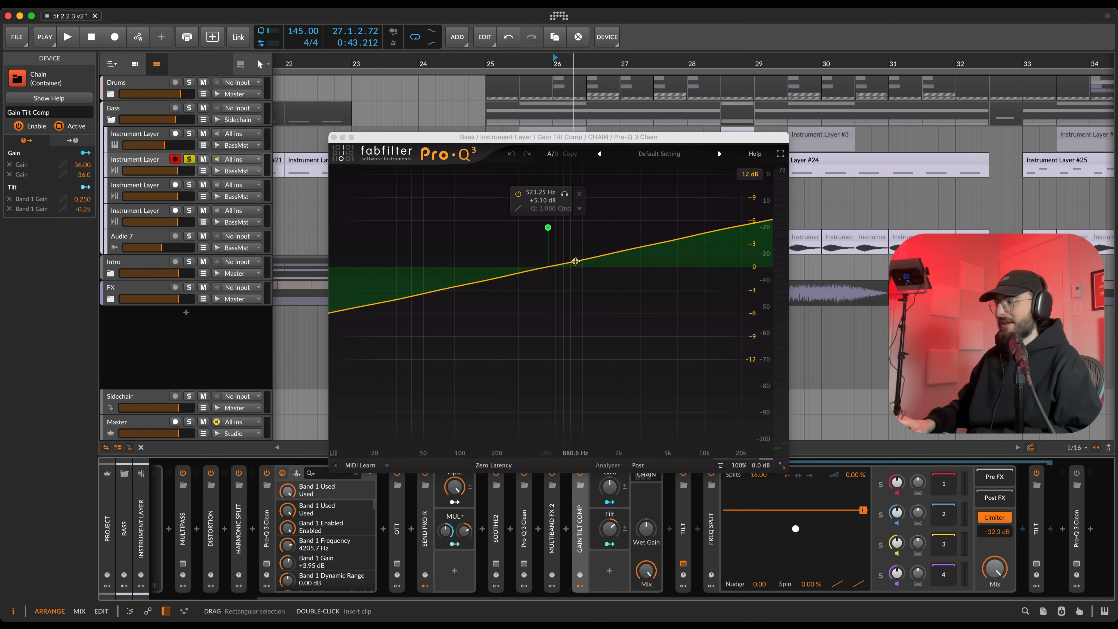
left_click(1036, 564)
left_click_drag(580, 137, 813, 145)
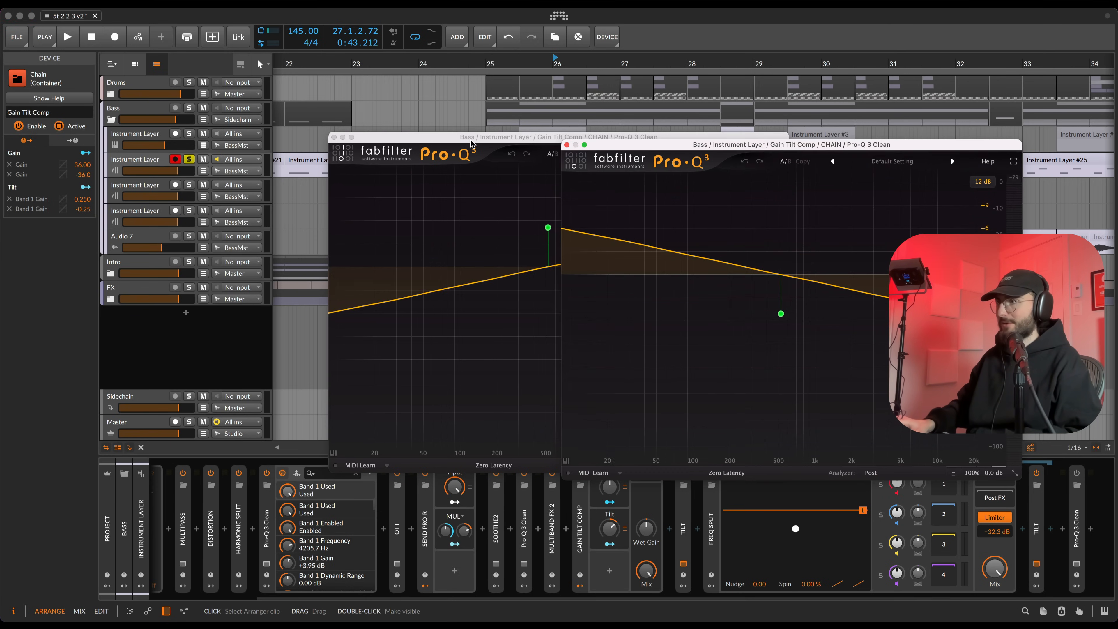
left_click_drag(447, 138, 237, 145)
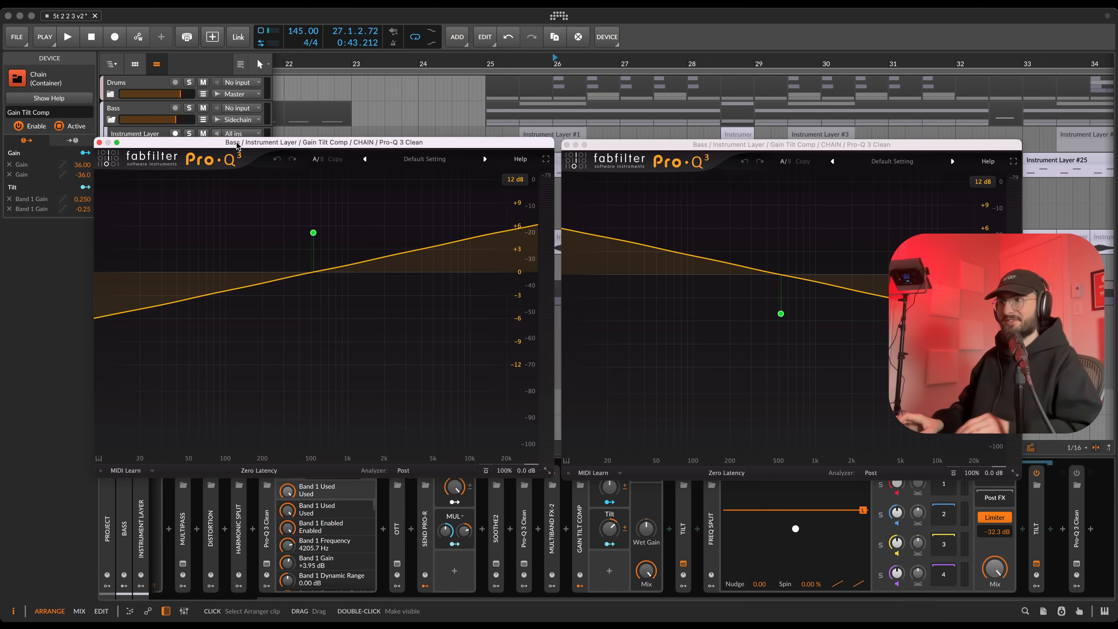
left_click(98, 143)
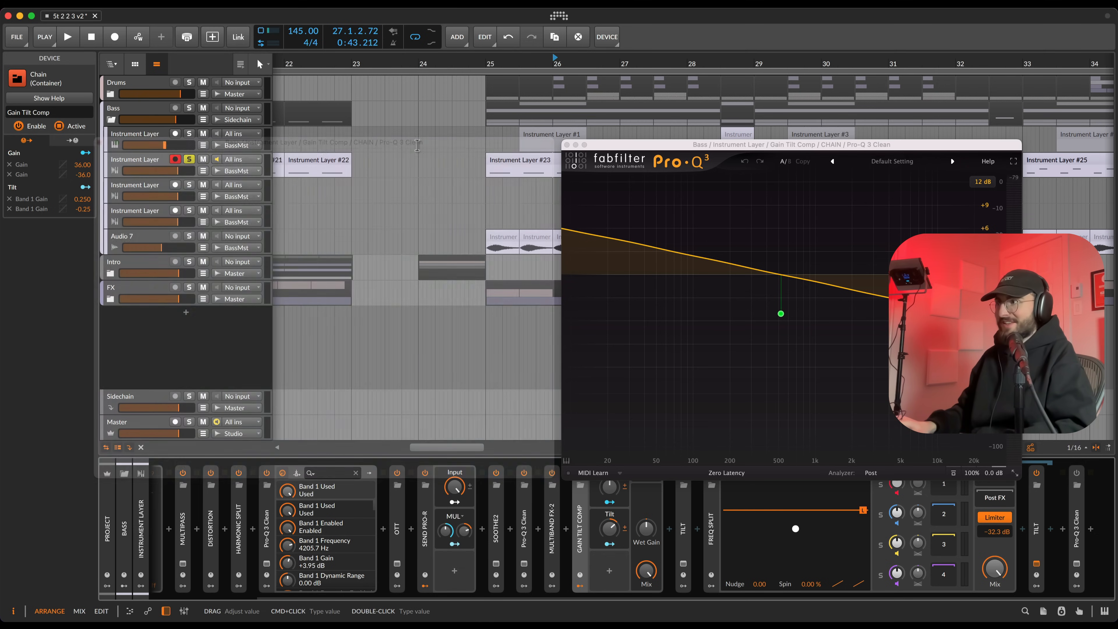
left_click(566, 145)
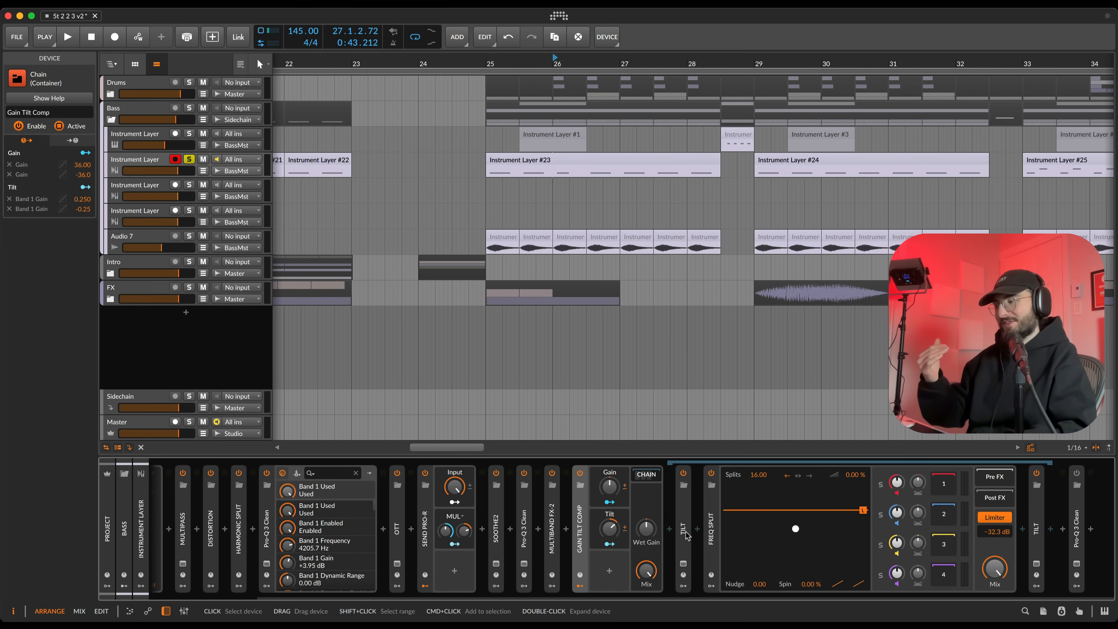
Step: Audition the bass layer from bar 26 with Gain Tilt Comp on and bypassed, leaving the container enabled
key("space")
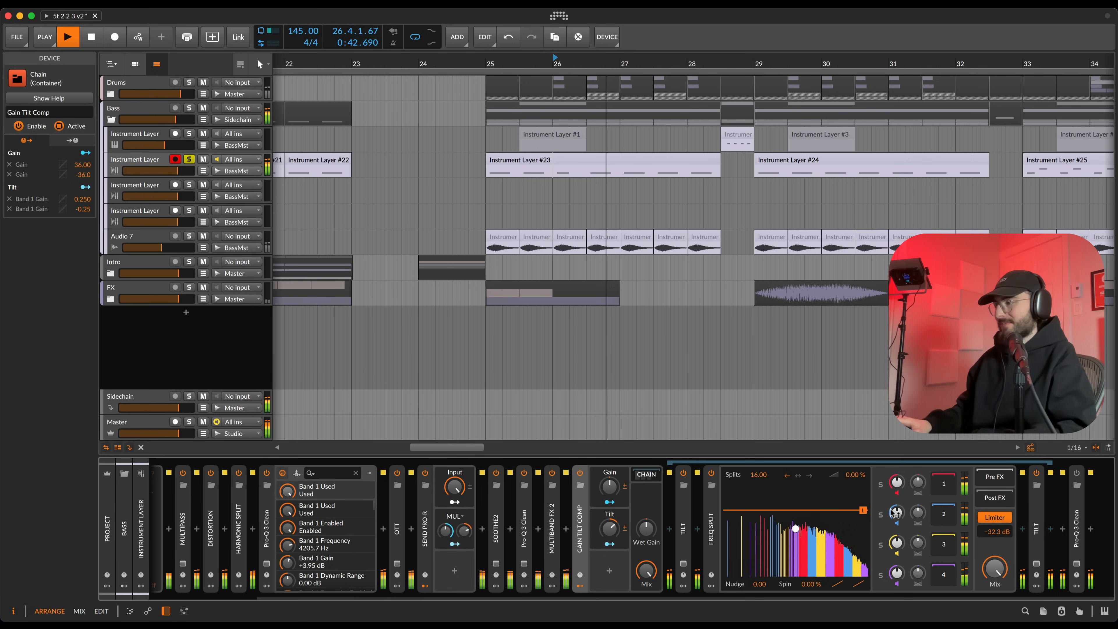
key("space")
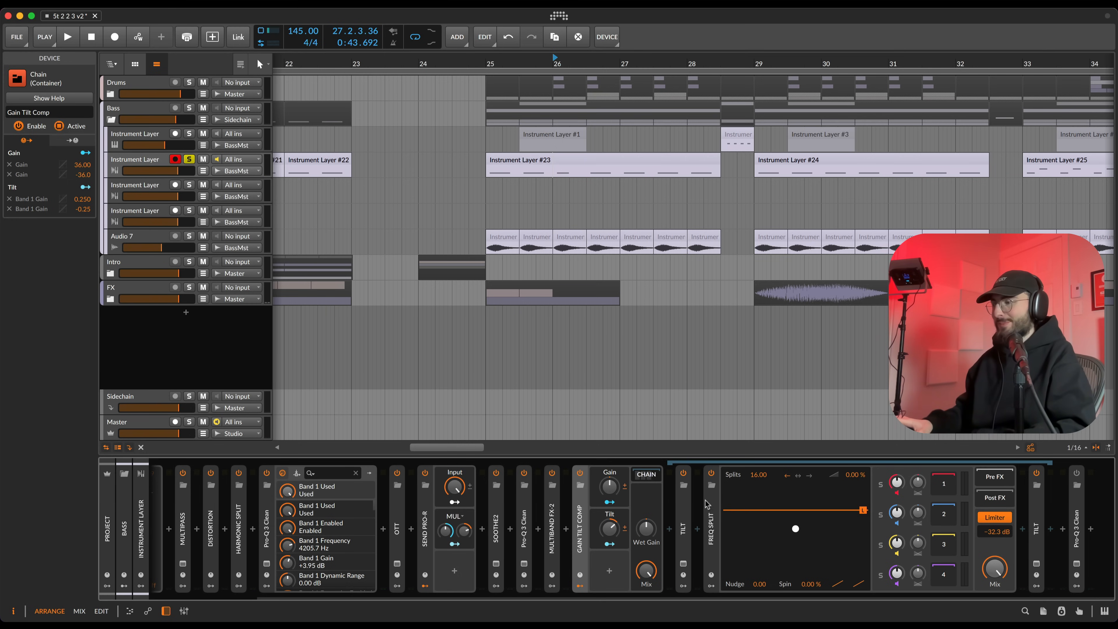
key("space")
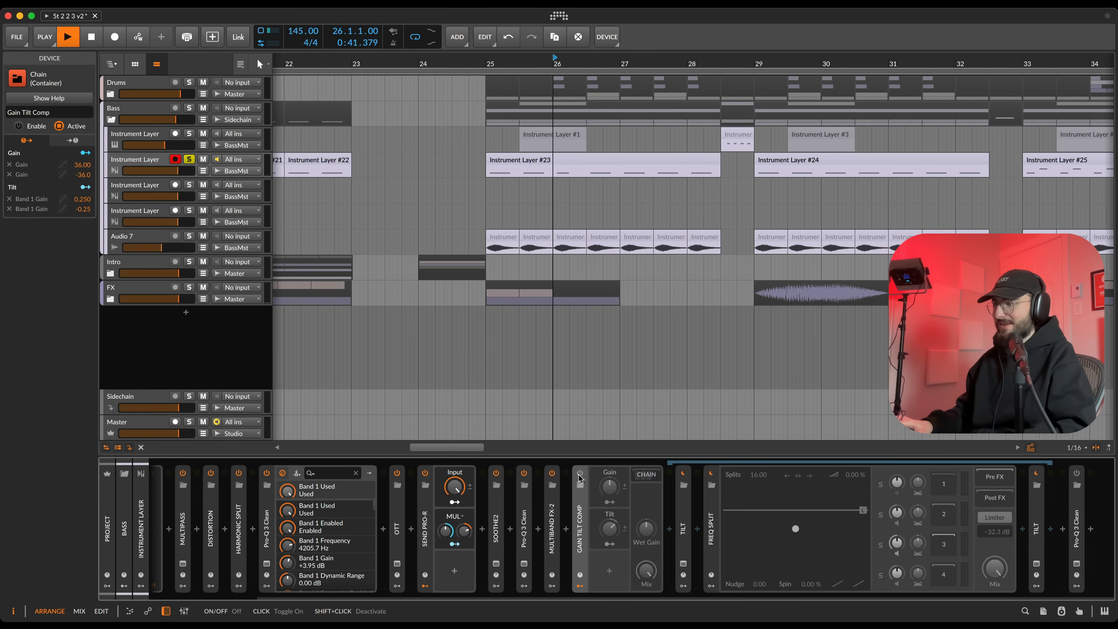
left_click(579, 476)
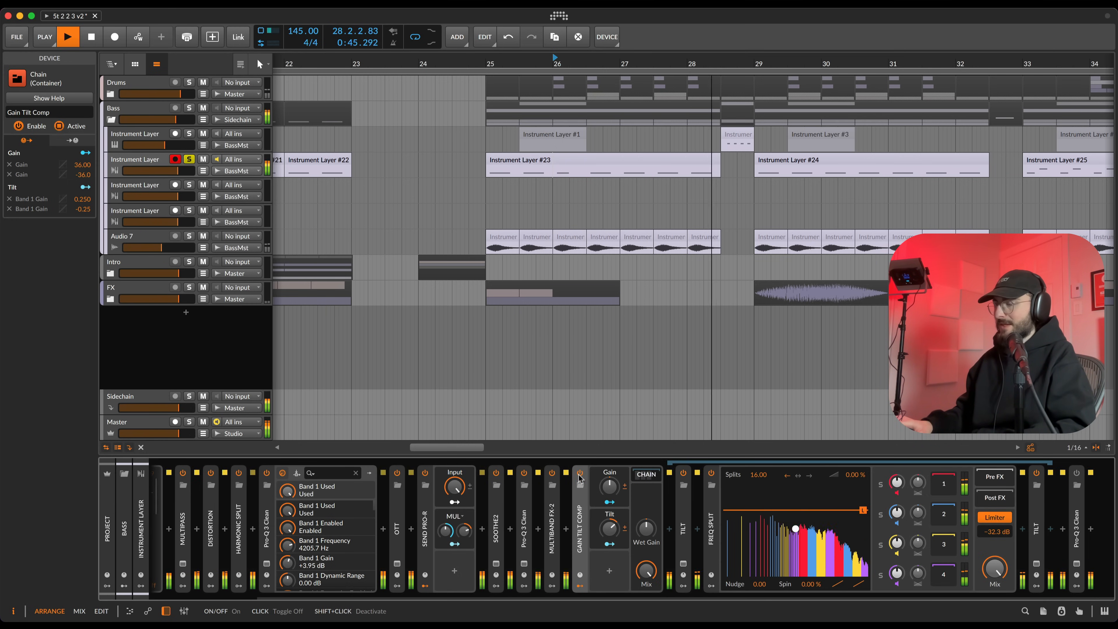
Step: Collapse the devices after the Gain Tilt Comp chain and inspect the final Pro-Q 3 Clean's EQ curve during playback
key("space")
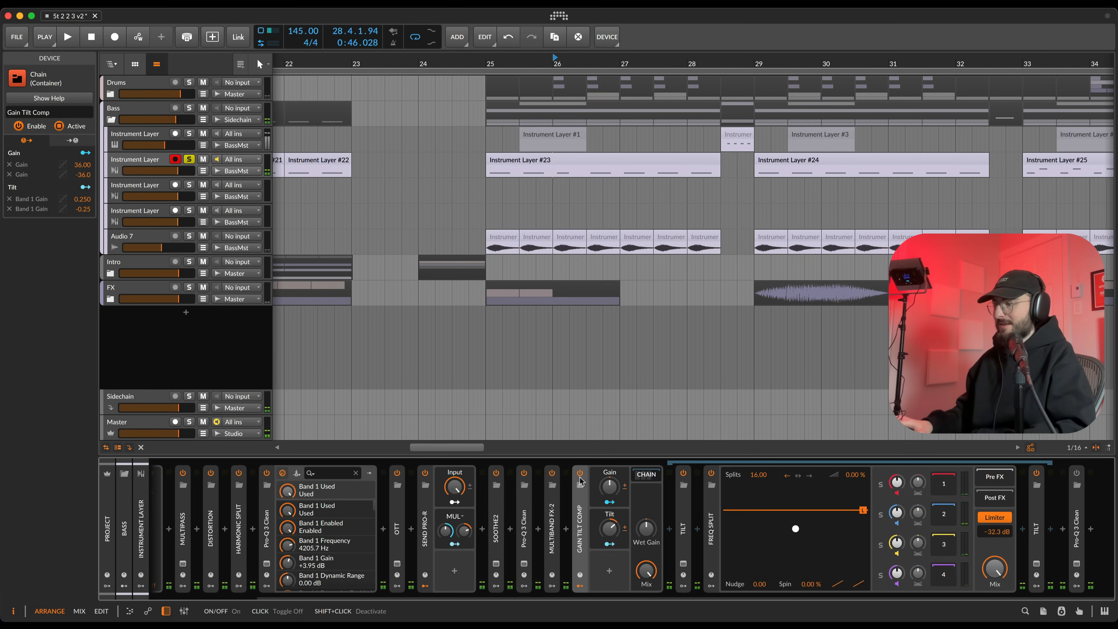
double_click(583, 512)
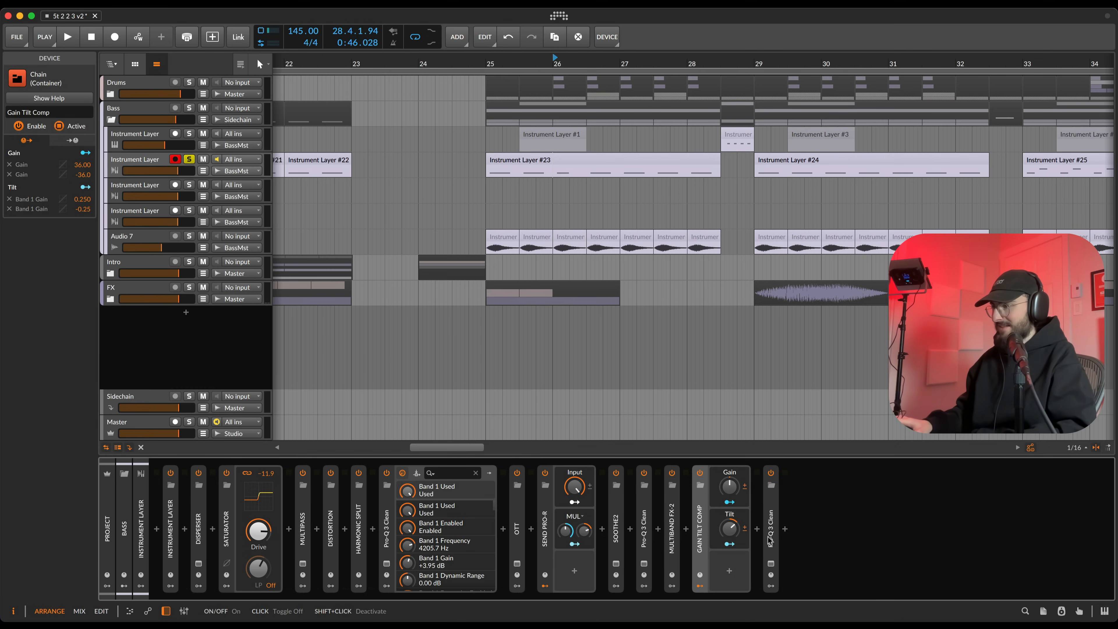
left_click(770, 563)
mouse_move(507, 312)
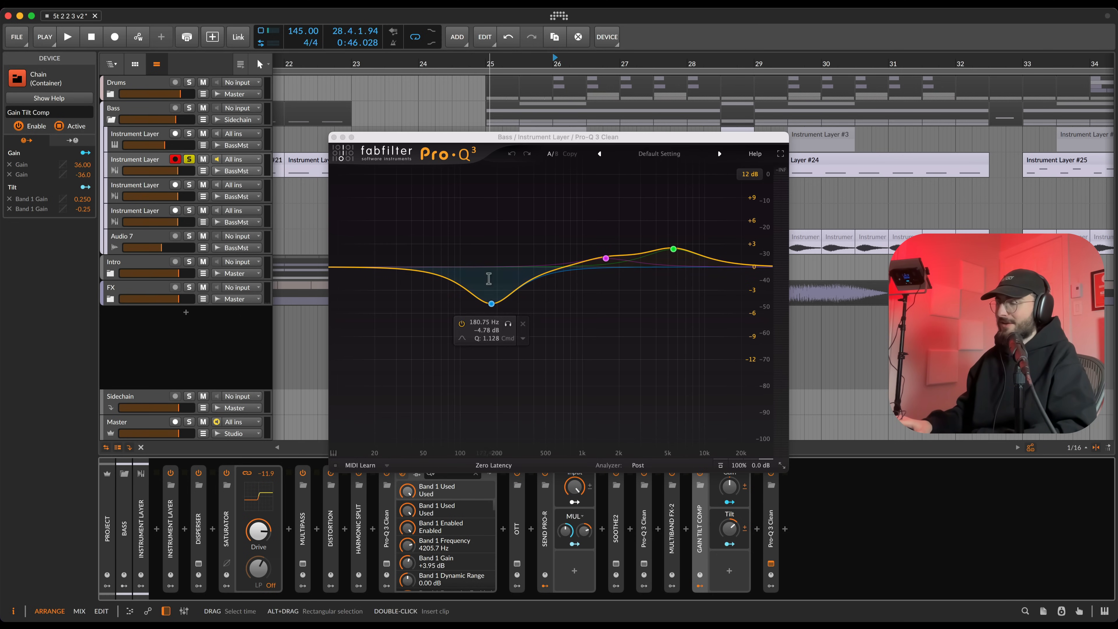
left_click(491, 303)
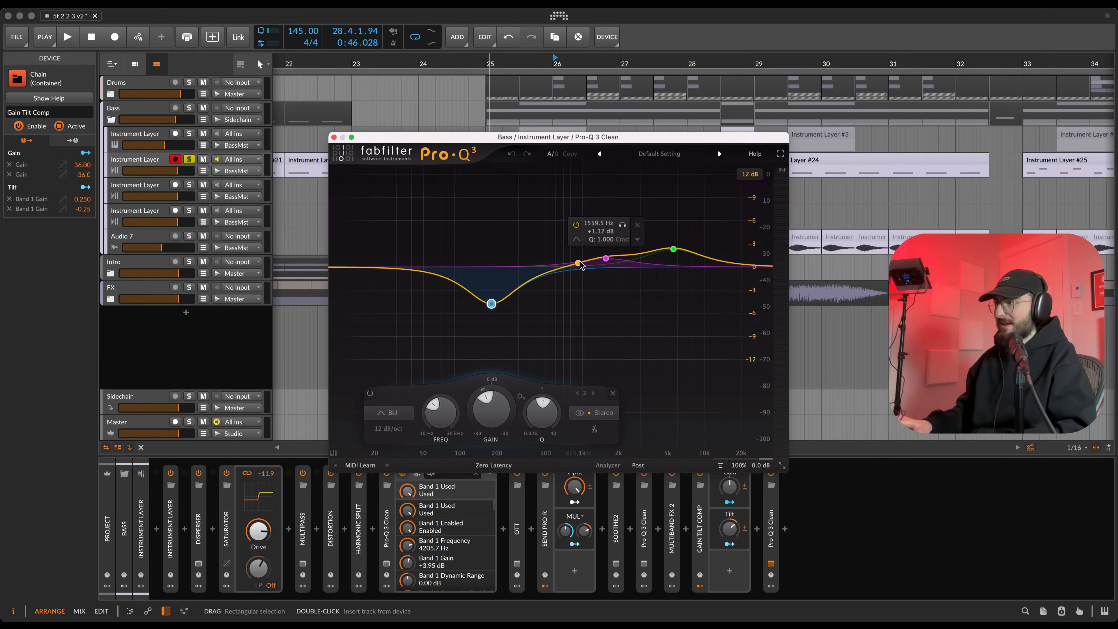
mouse_move(592, 255)
key("space")
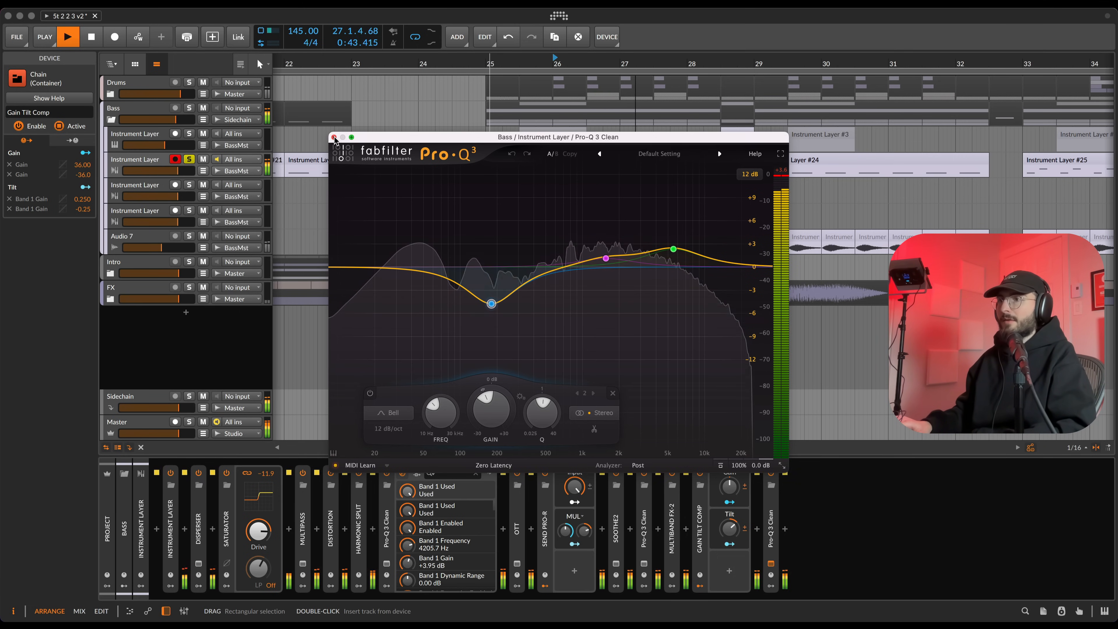
key("space")
left_click(334, 138)
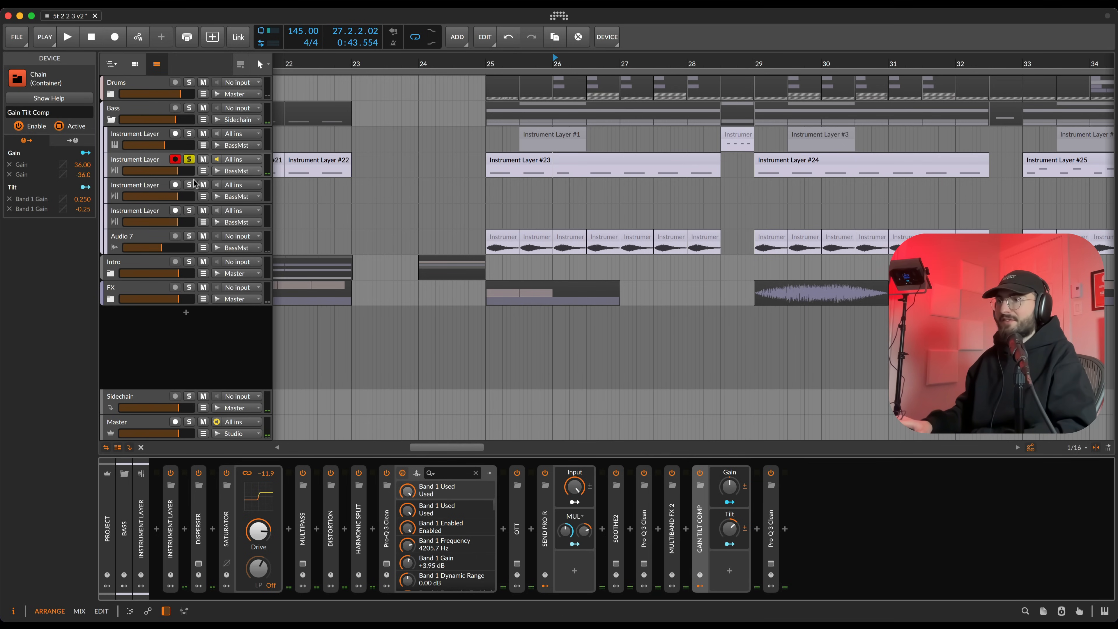
Step: Clear the solo on the armed Instrument Layer track and audition the Audio 7 track by temporarily soloing it
left_click(189, 159)
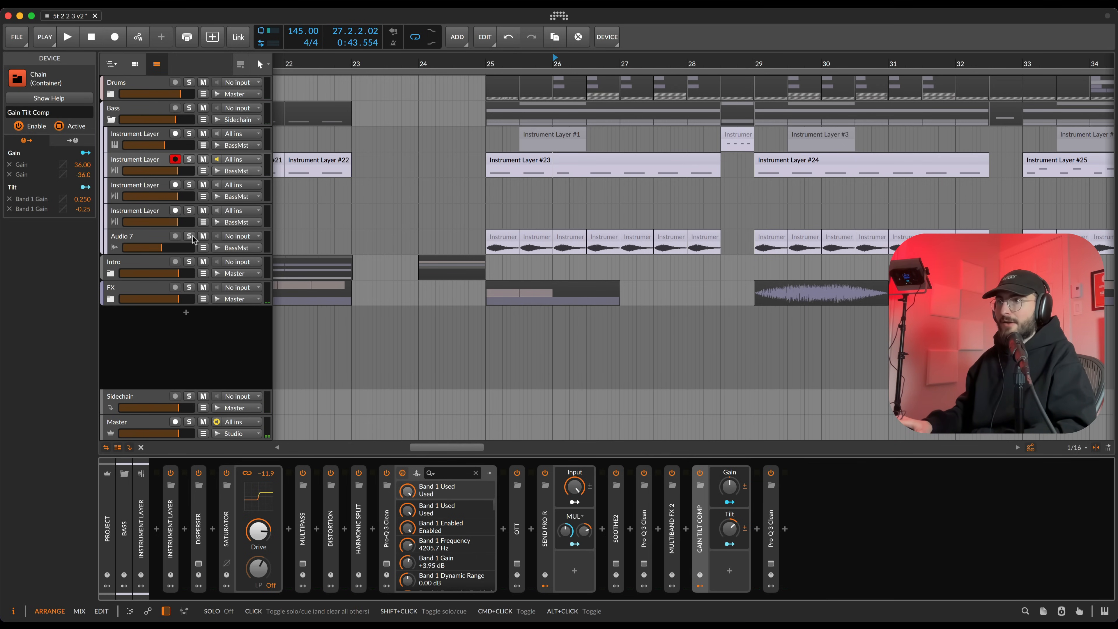
left_click(191, 237)
key("space")
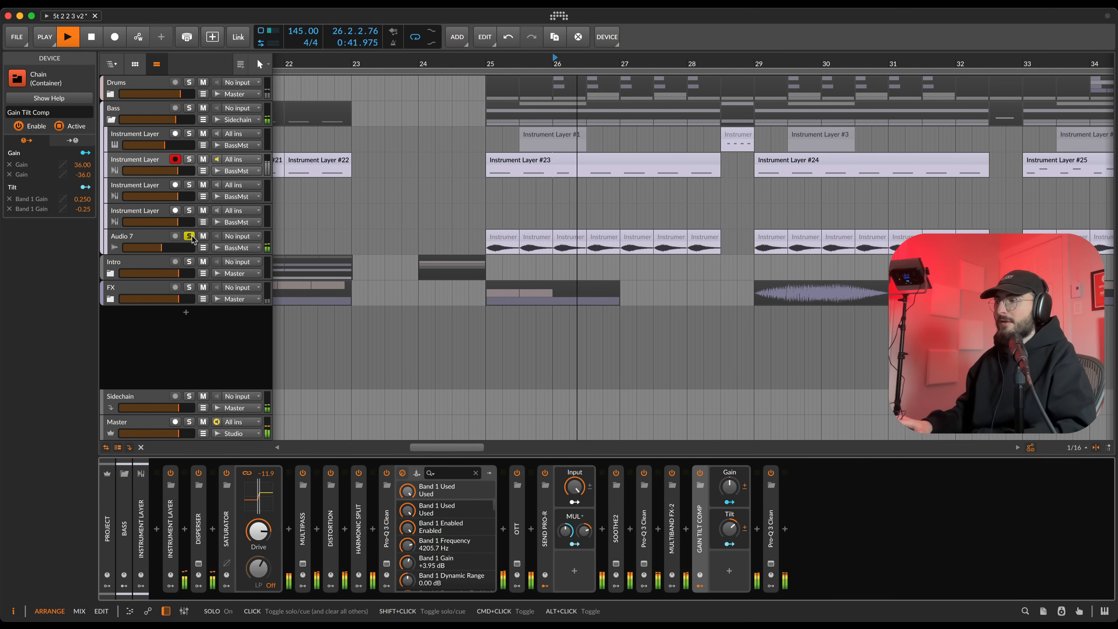
left_click(158, 237)
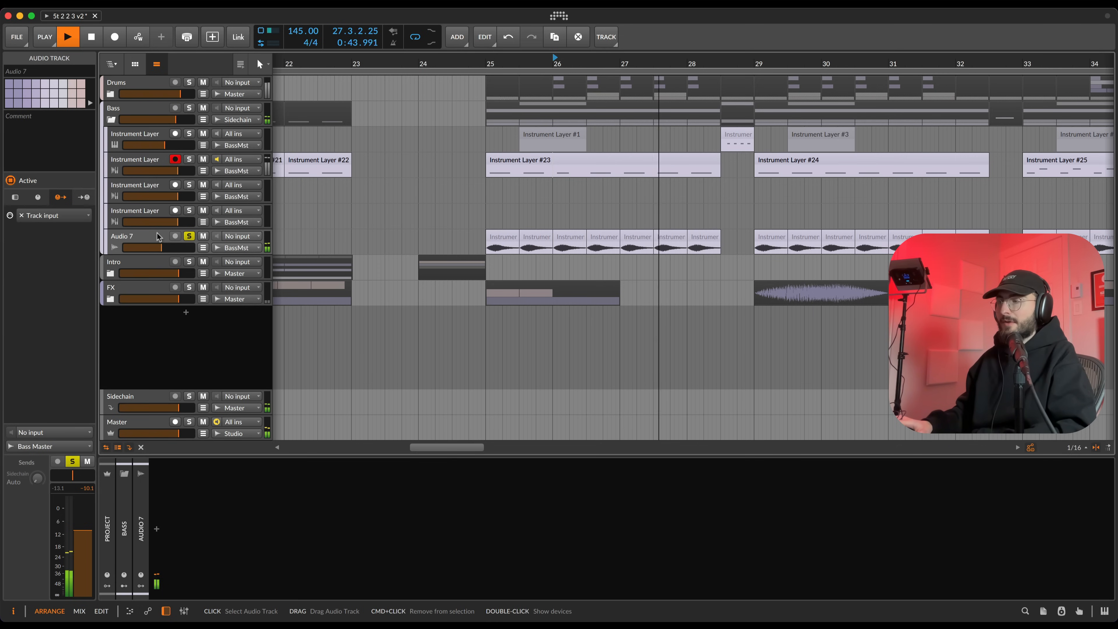
key("space")
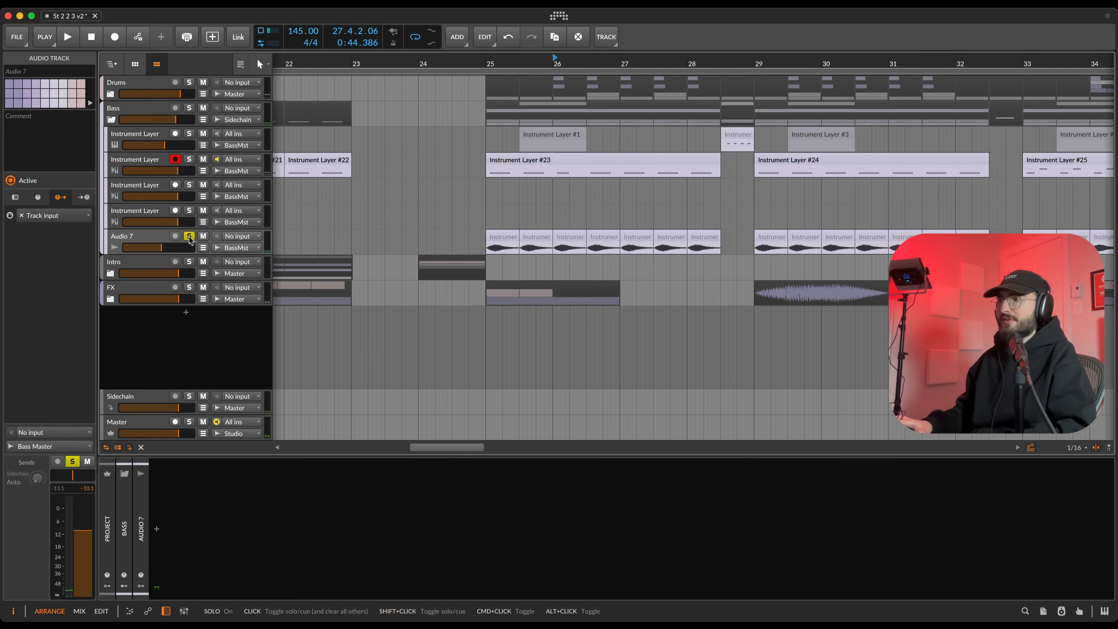
left_click(146, 159)
left_click(150, 237)
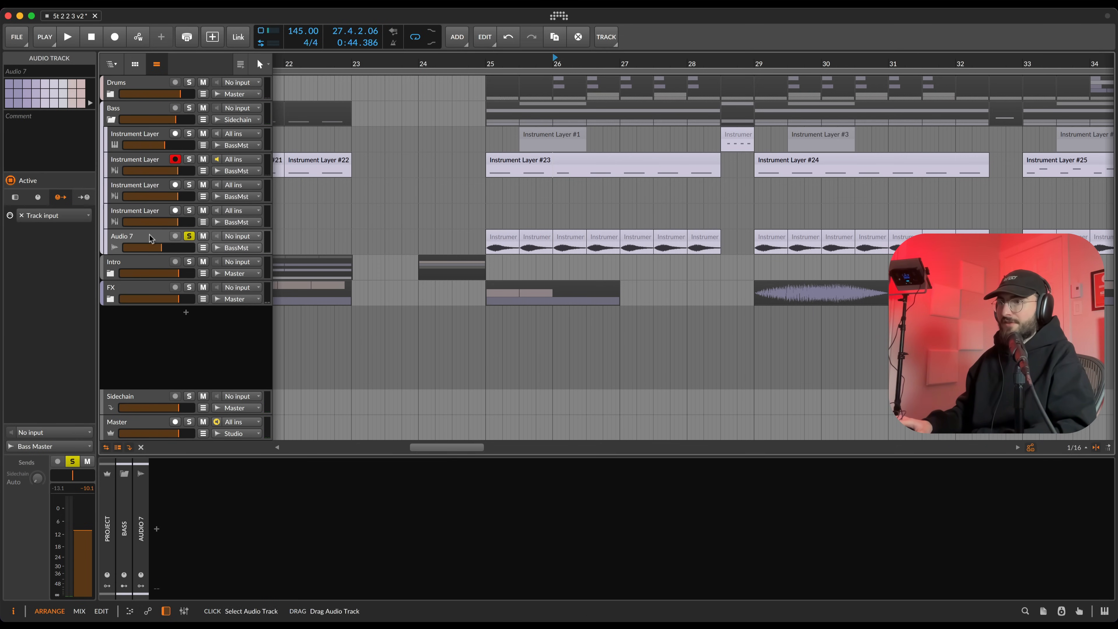
left_click(190, 239)
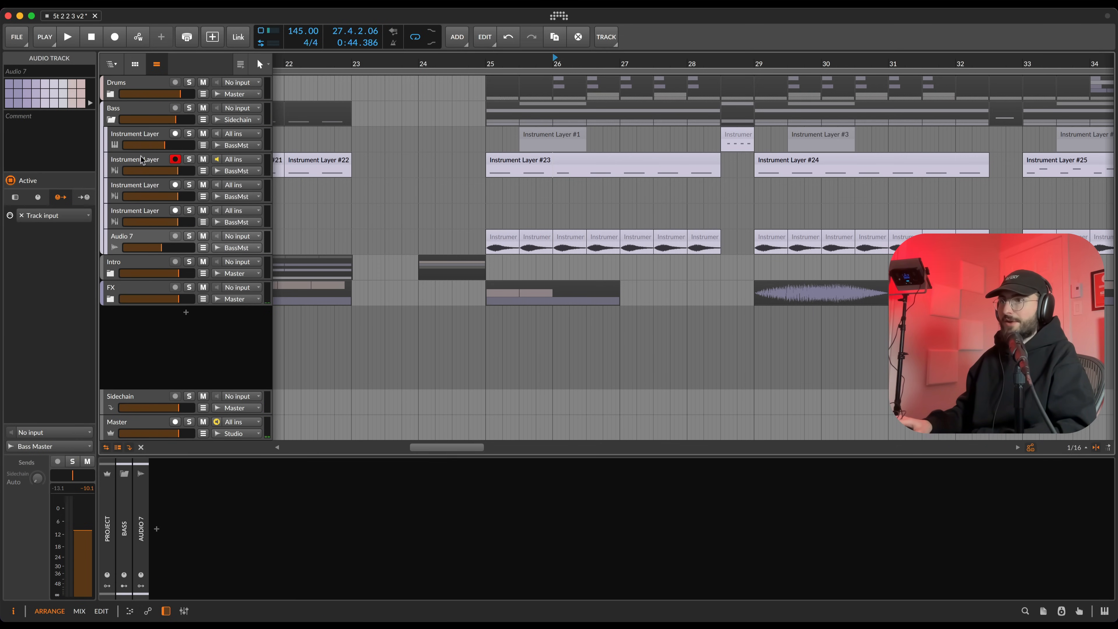
Step: Enable the first Pro-Q 3 Clean and the Clips plug-in on the Bass group and open their plug-in windows
left_click(137, 107)
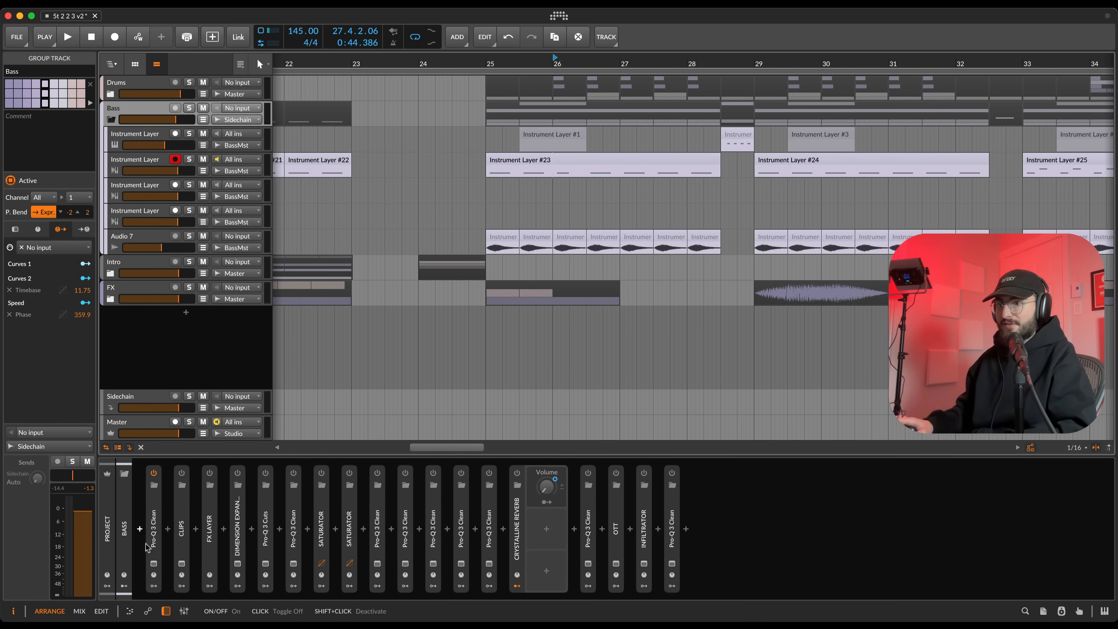
left_click(154, 564)
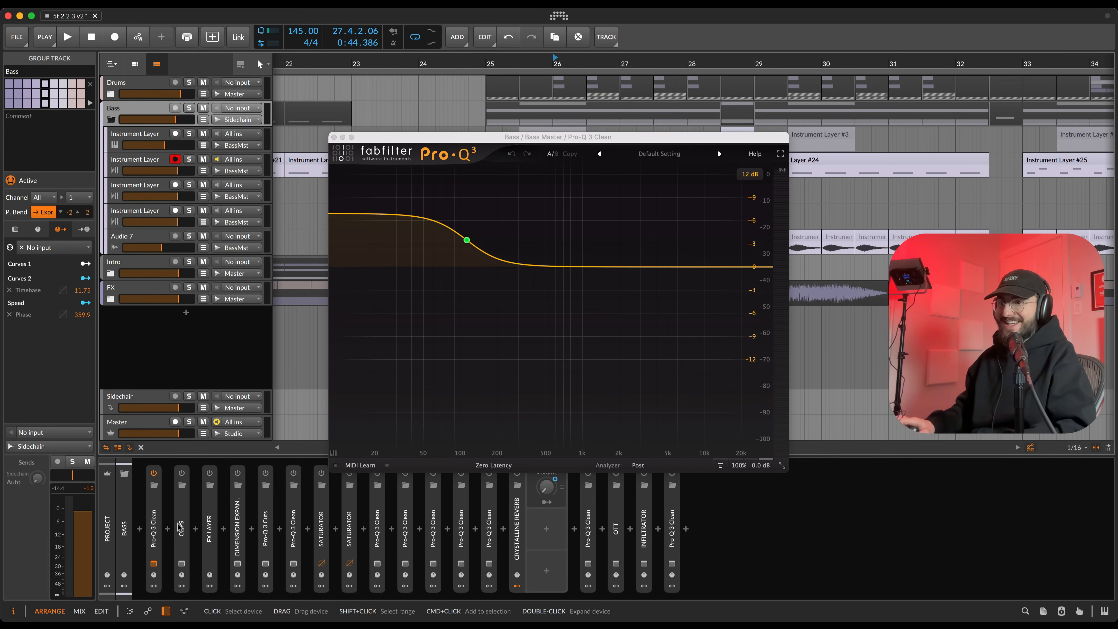
left_click(182, 564)
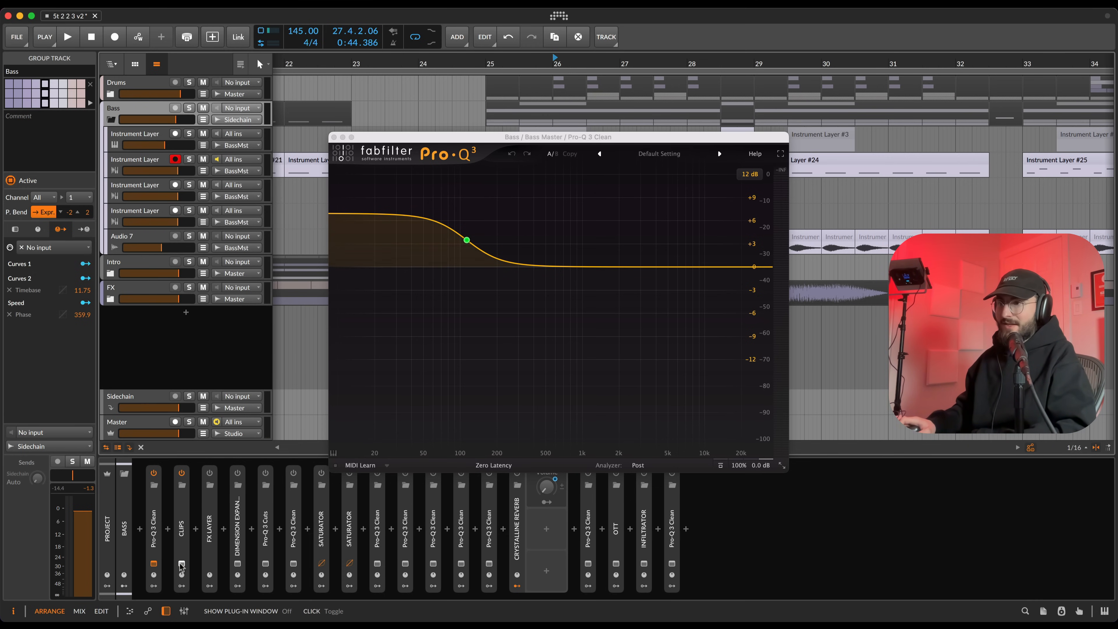
left_click(333, 137)
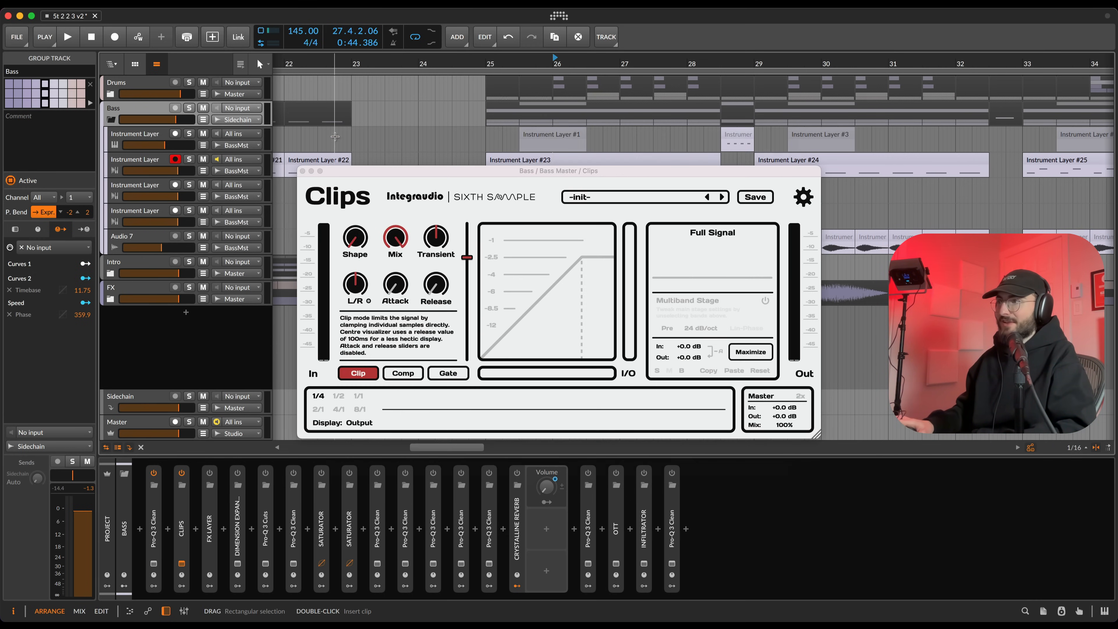
Step: Solo the Bass group during playback to audition the Clips plug-in
left_click_drag(378, 172, 412, 132)
key("space")
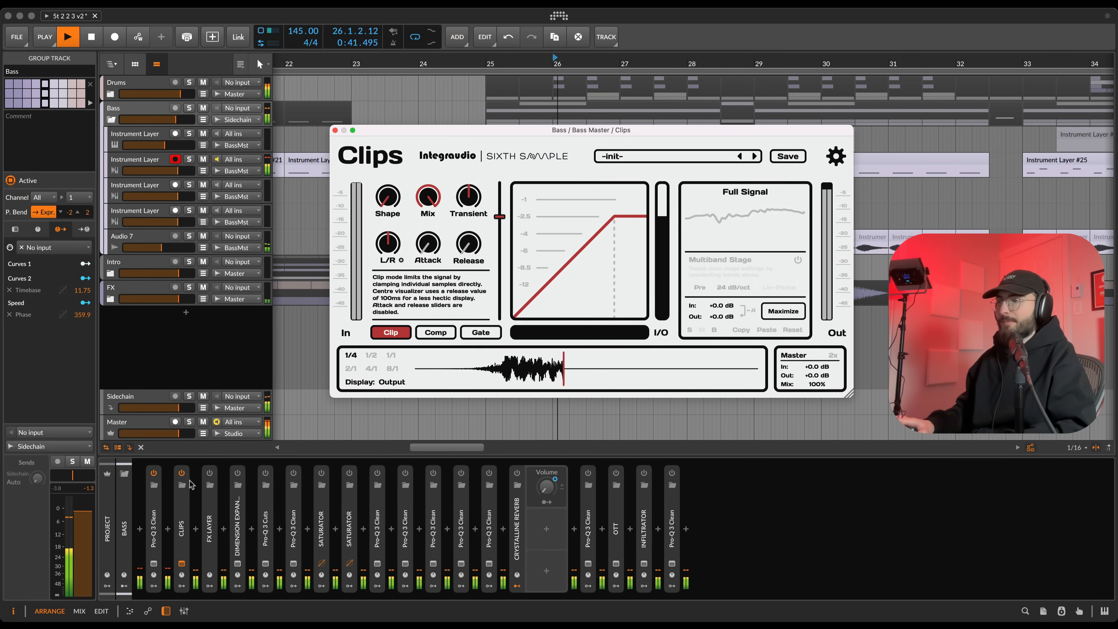
key("s")
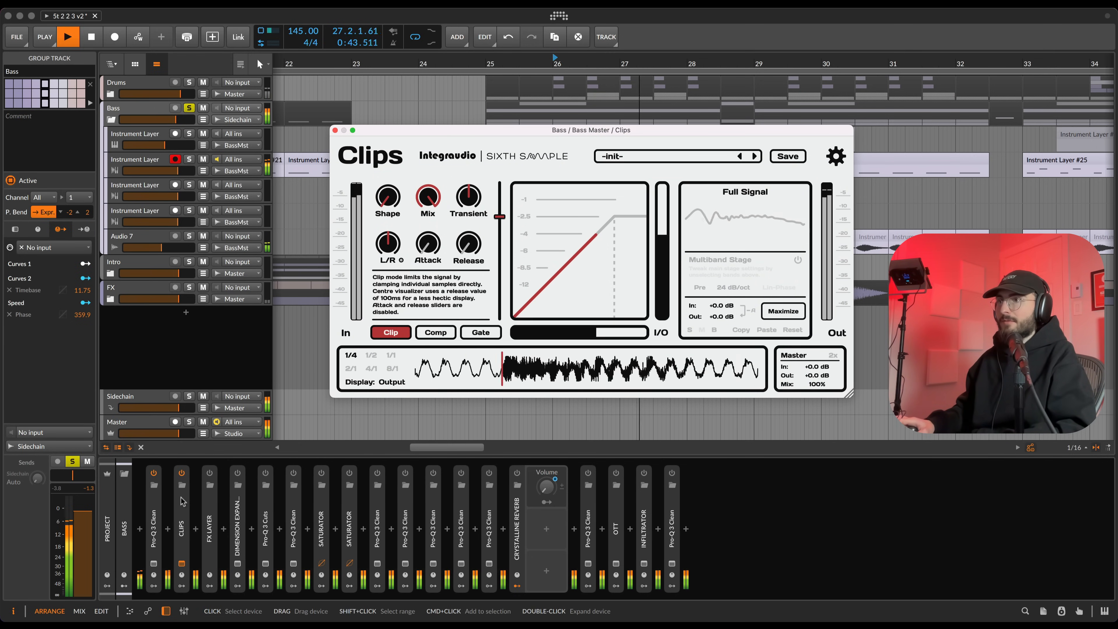
key("space")
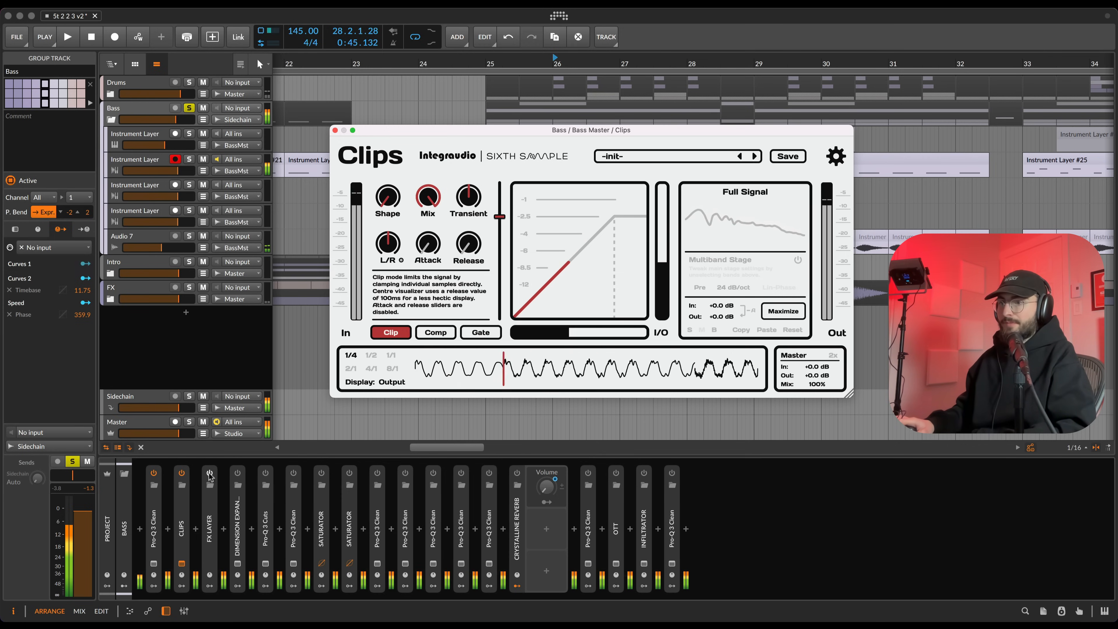
Step: Enable and expand the Bass group's FX Layer and show the devices inside its kHs Convolver layer
left_click(210, 473)
double_click(209, 506)
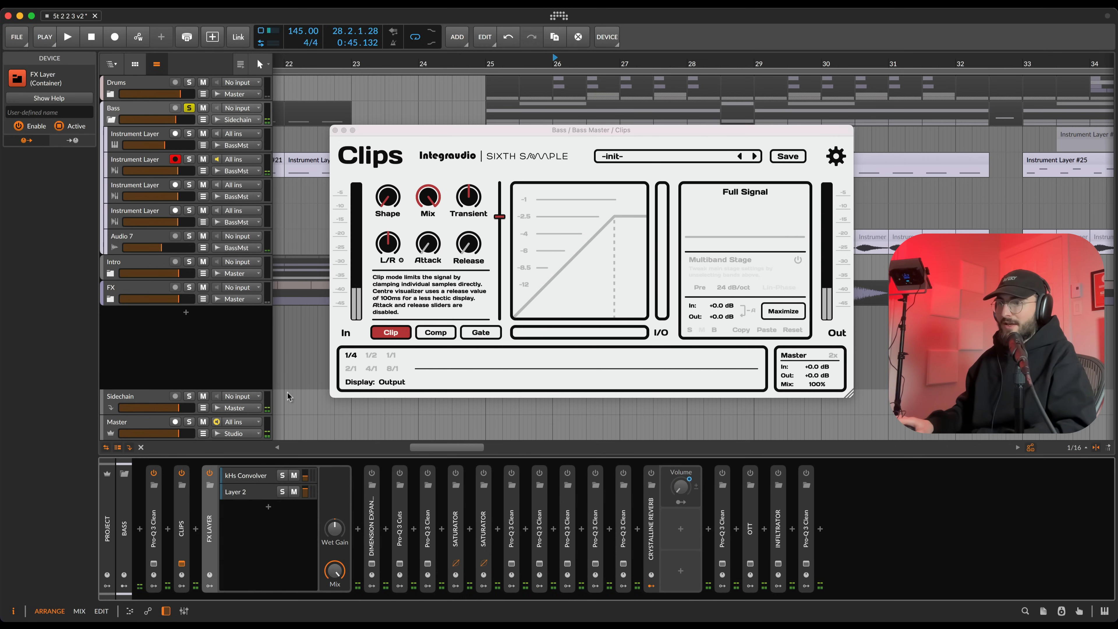
left_click(335, 131)
left_click(250, 477)
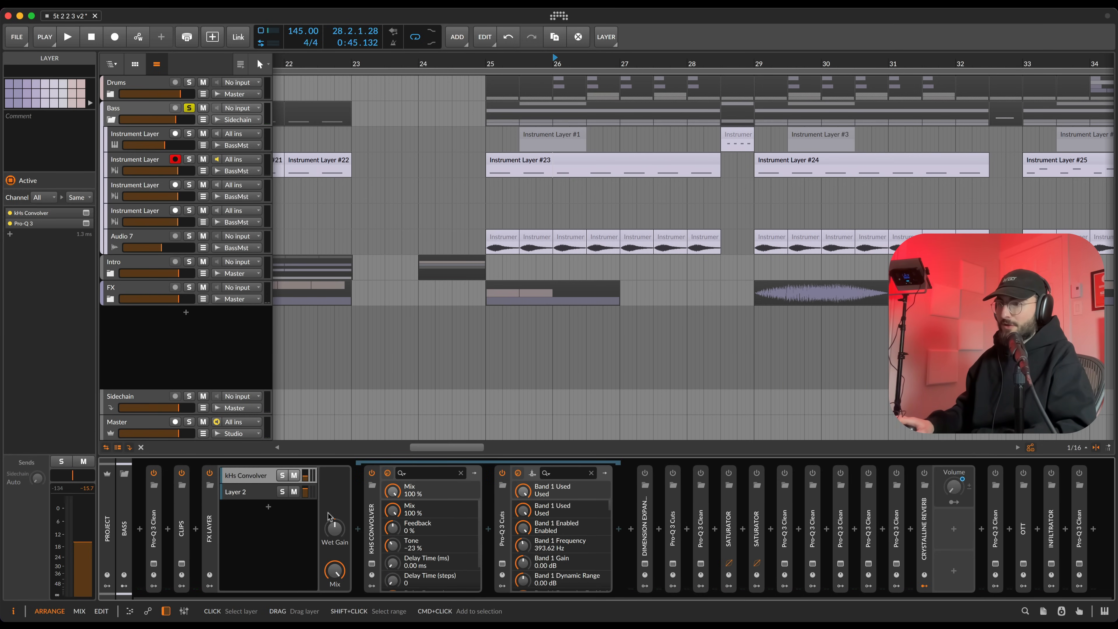
Step: Audition the kHs Convolver layer by temporarily soloing it during playback, and collapse the FX Layer
left_click(282, 476)
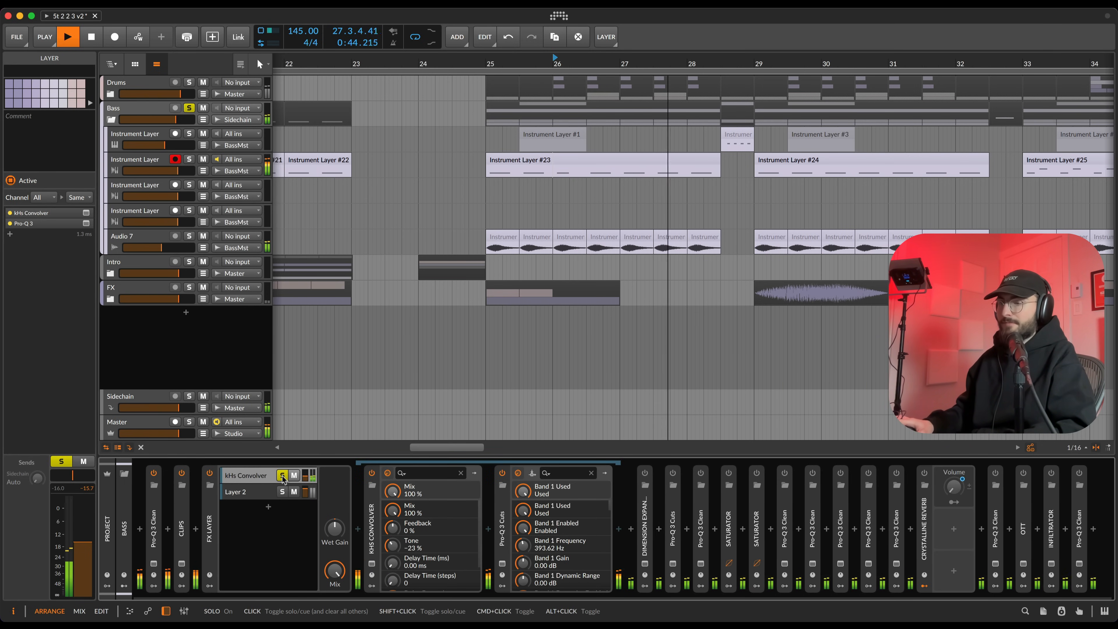
left_click(282, 475)
key("space")
double_click(213, 503)
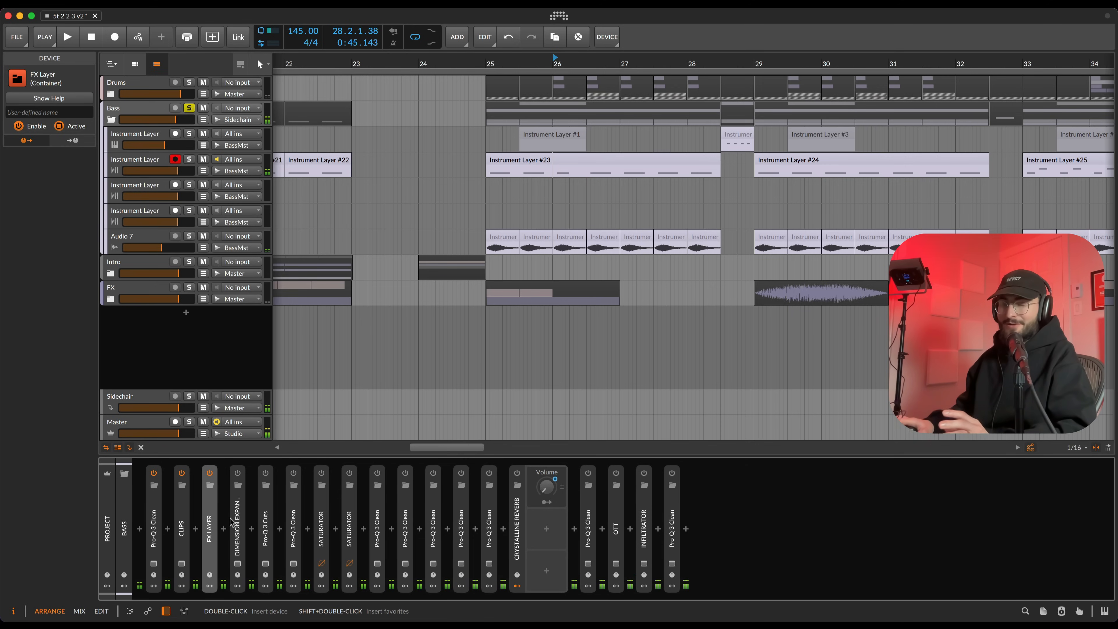
Step: Enable the Dimension Expander on the Bass group and open its plug-in window to view the Size and Mix settings
left_click(238, 524)
left_click(237, 485)
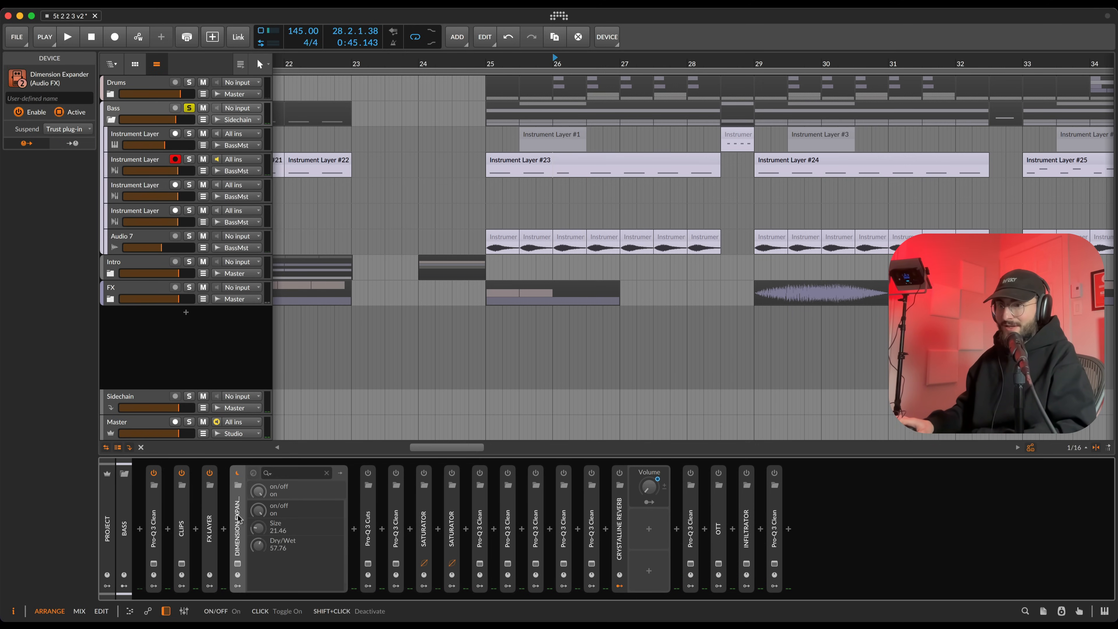
left_click(237, 564)
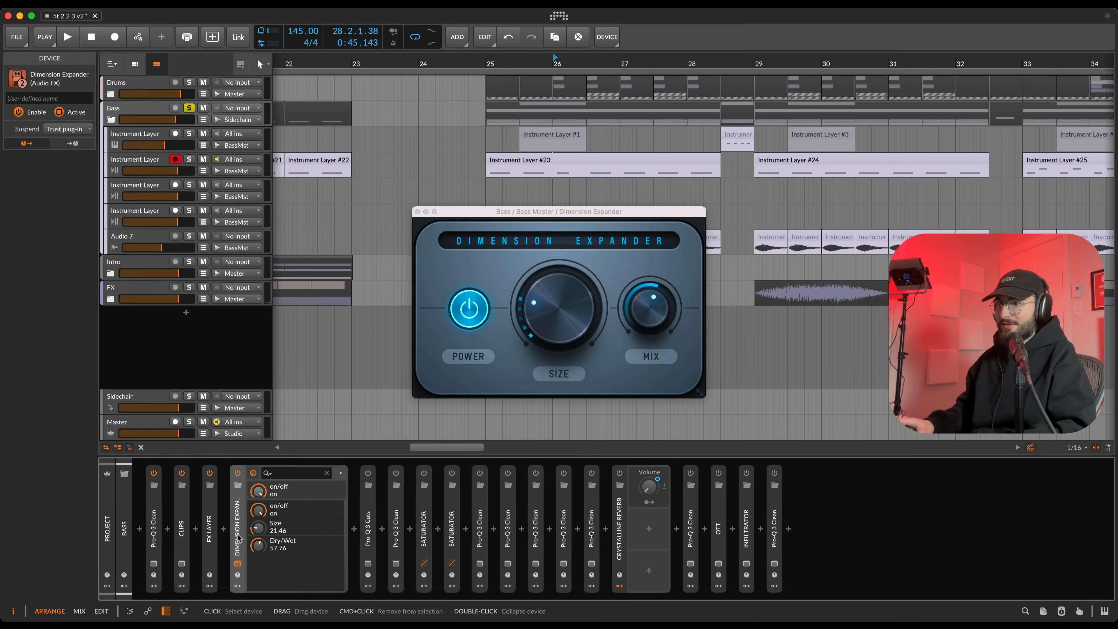
left_click(237, 485)
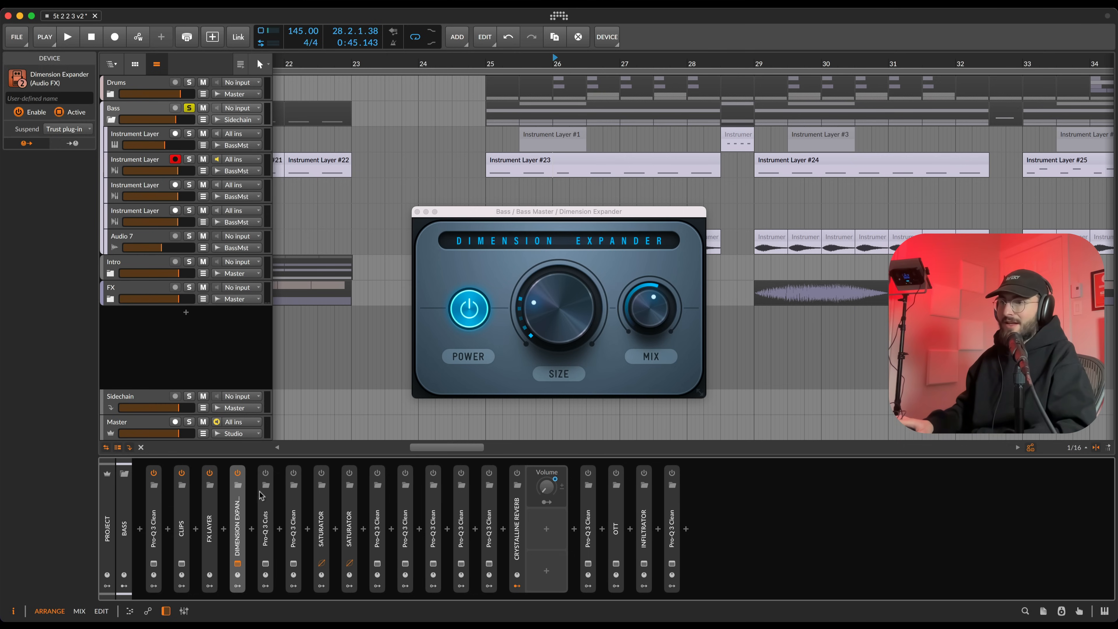
Step: Enable Pro-Q 3 Cuts, inspect its side-channel low cut band, and close the open plug-in windows
left_click(266, 474)
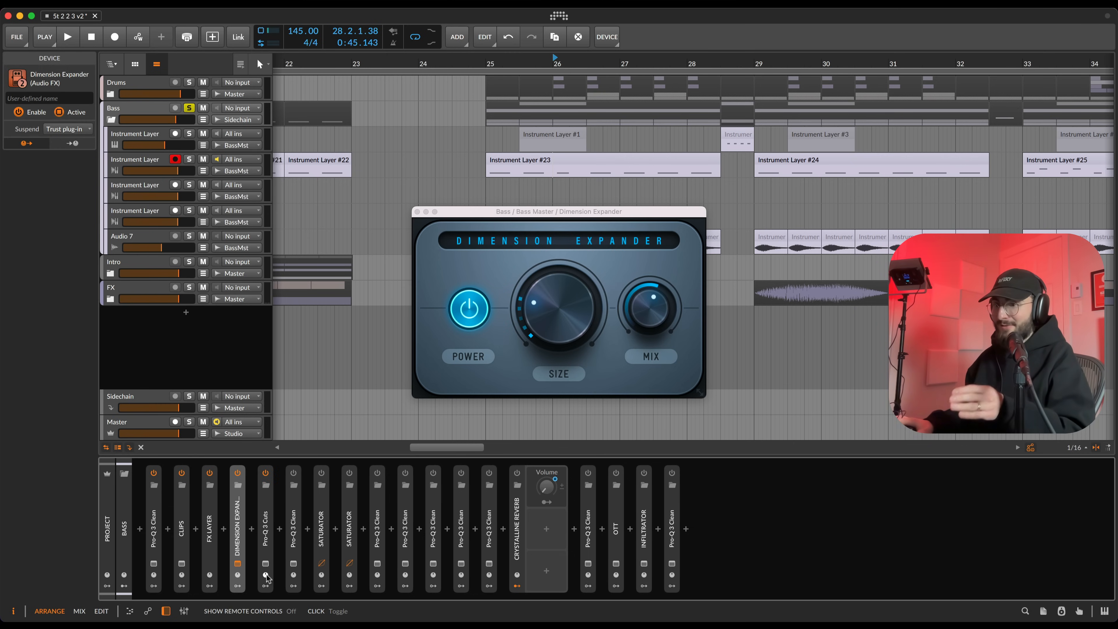
left_click(265, 563)
mouse_move(512, 305)
left_mouse_down()
mouse_move(495, 344)
mouse_move(509, 305)
left_mouse_up()
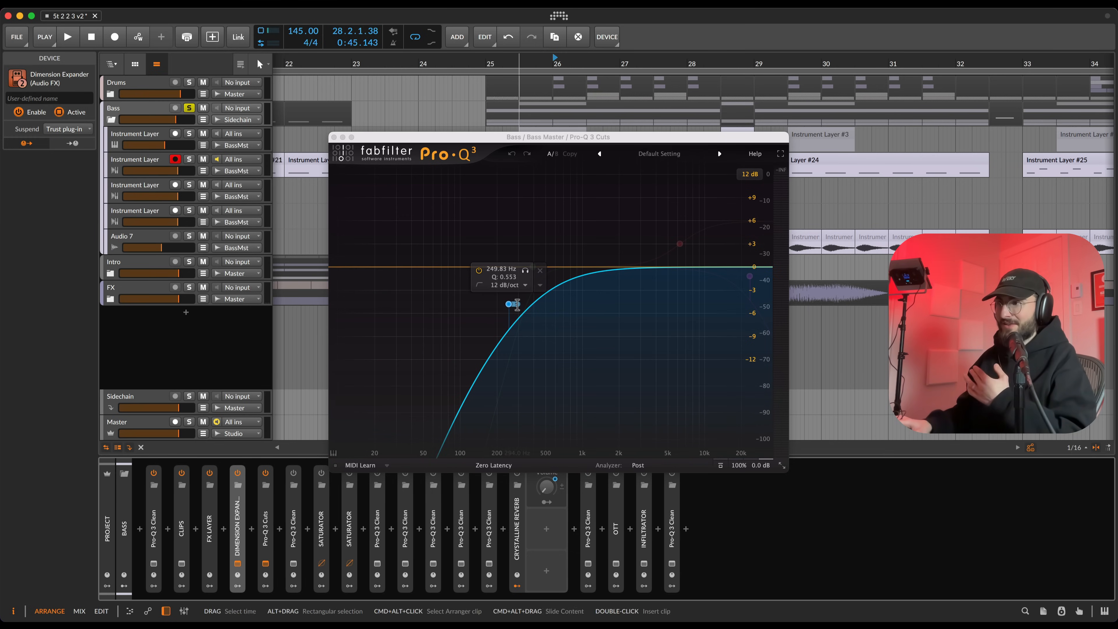
left_click(509, 305)
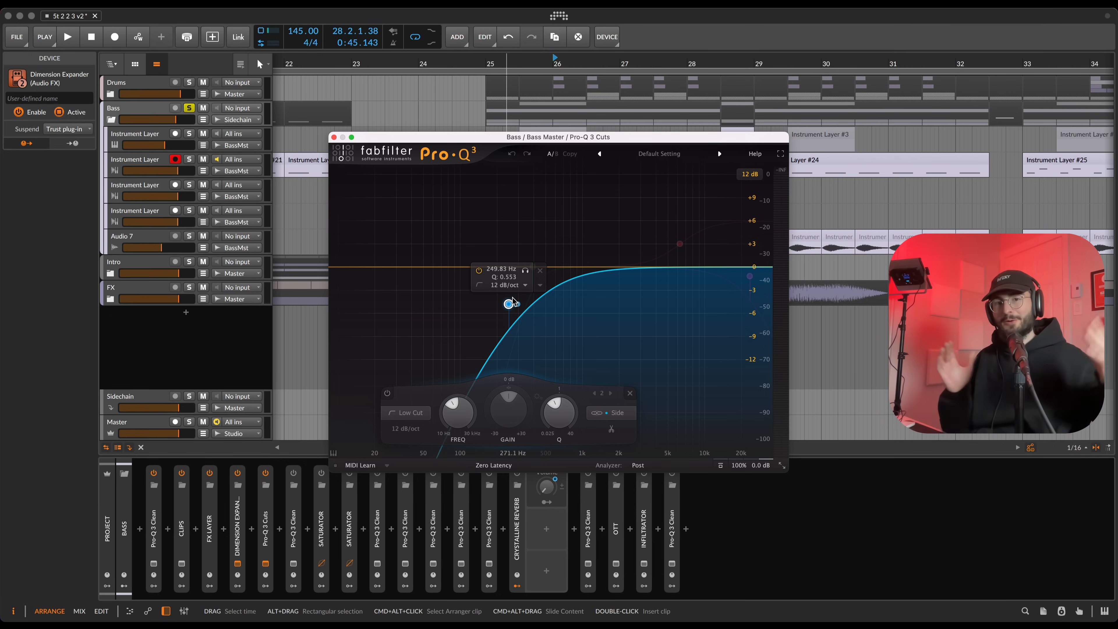
left_click(333, 138)
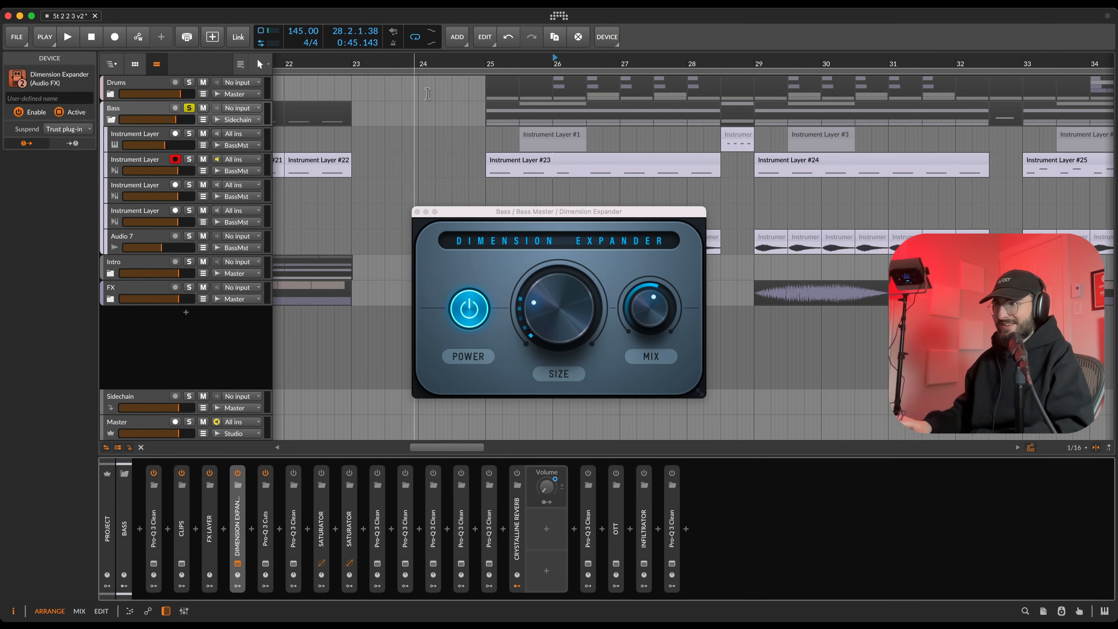
left_click(417, 212)
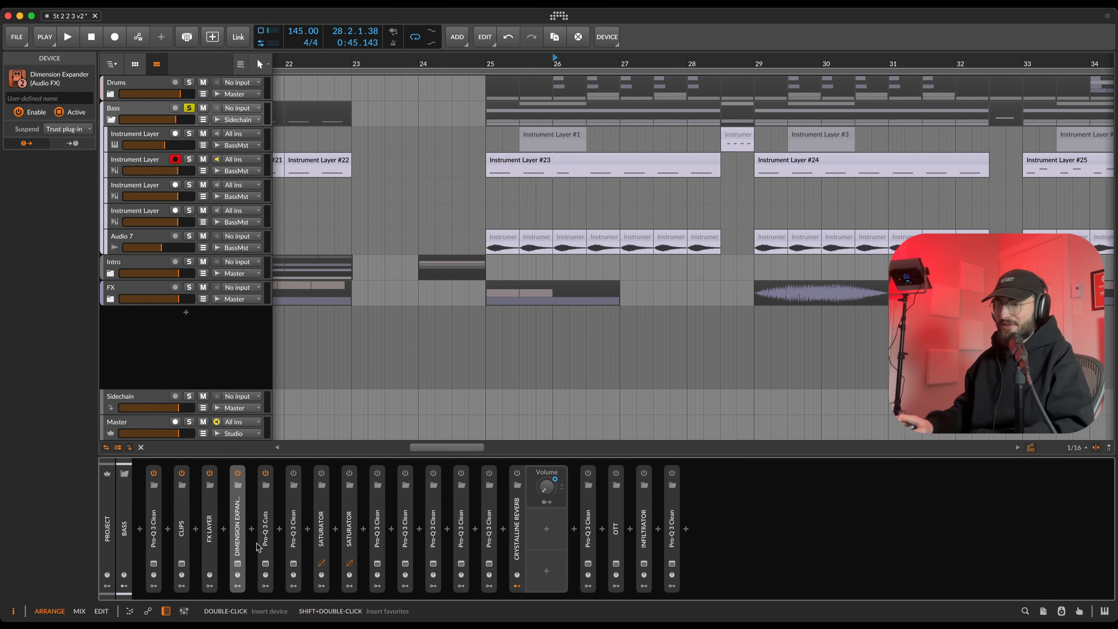
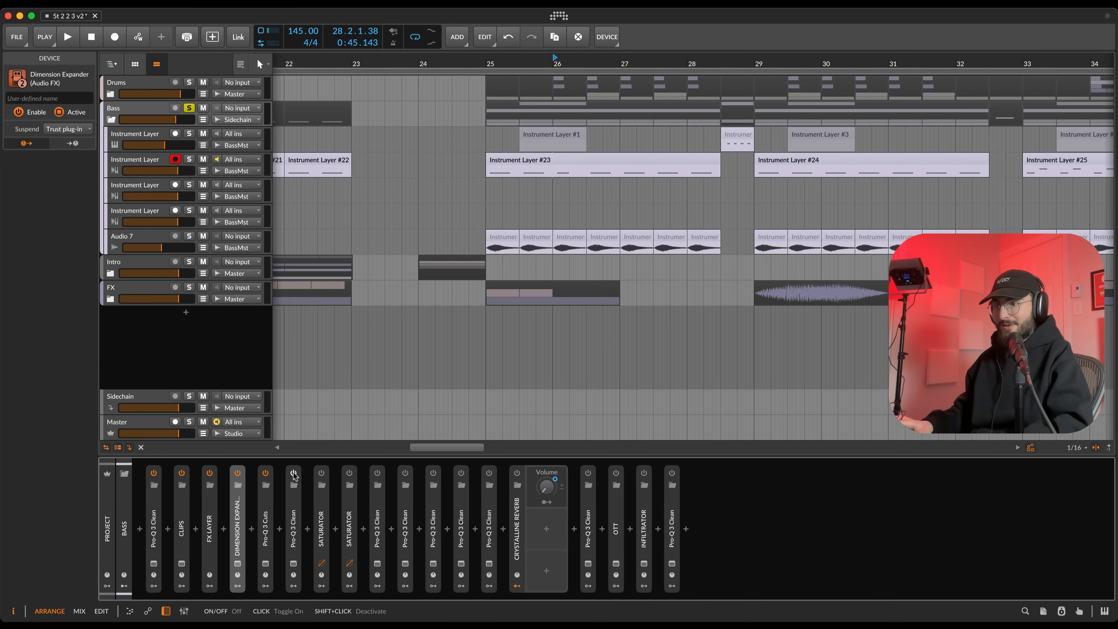
Step: Enable the Pro-Q 3 Clean that follows Pro-Q 3 Cuts and inspect its EQ bands
left_click(294, 563)
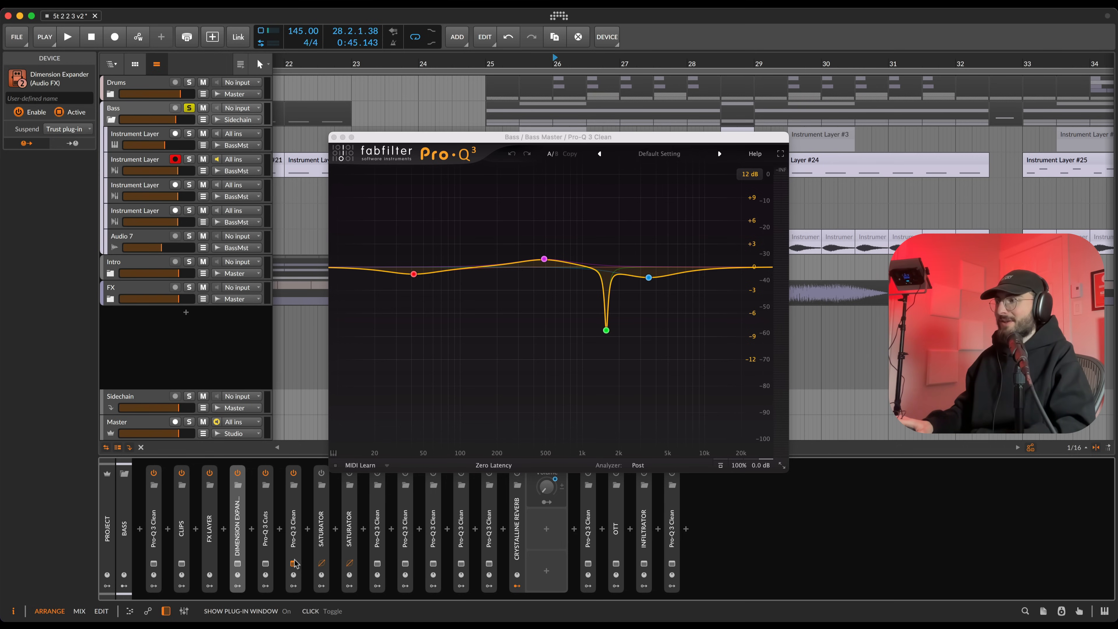
mouse_move(612, 330)
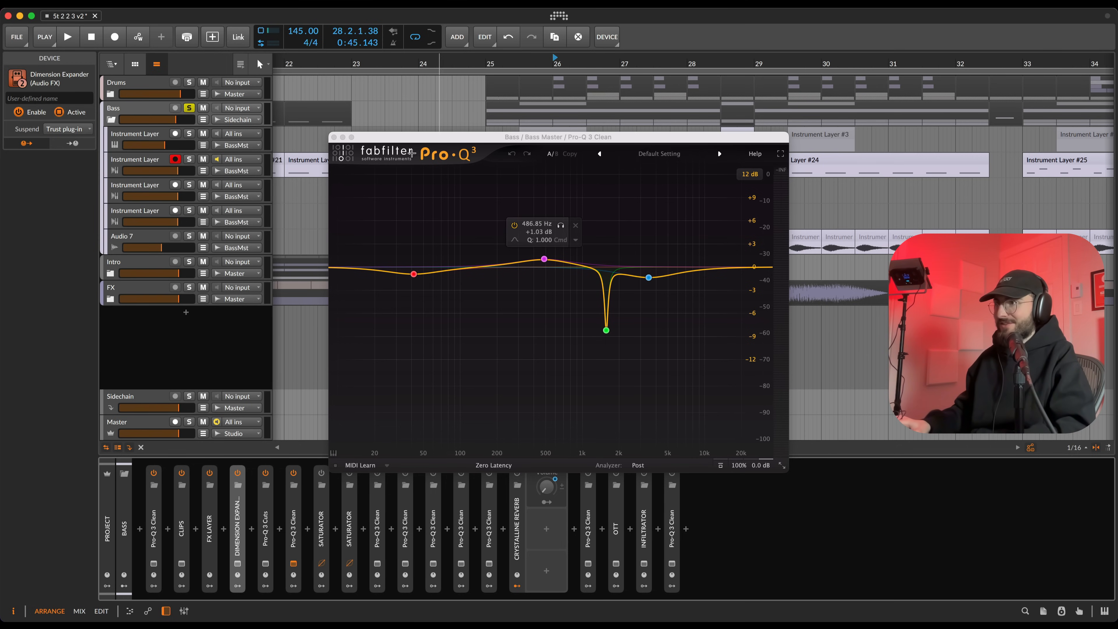
left_click(333, 137)
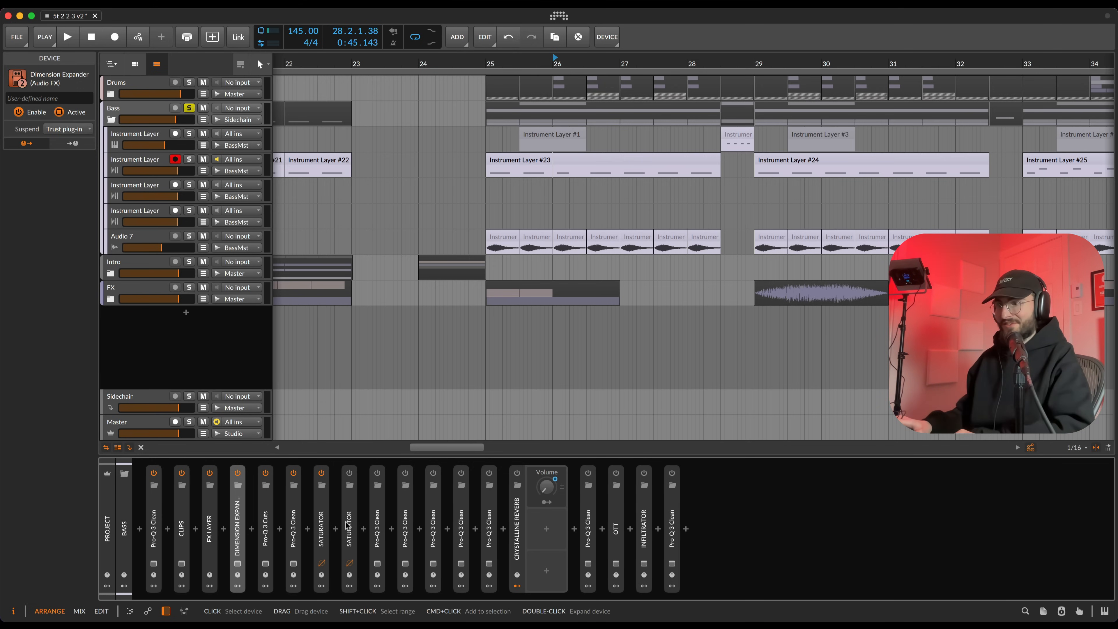
Step: Look over the bass layer clips across the arrangement, including the fourth Instrument Layer's clips from bar 41 to bar 45
scroll(534, 321, "down", 5)
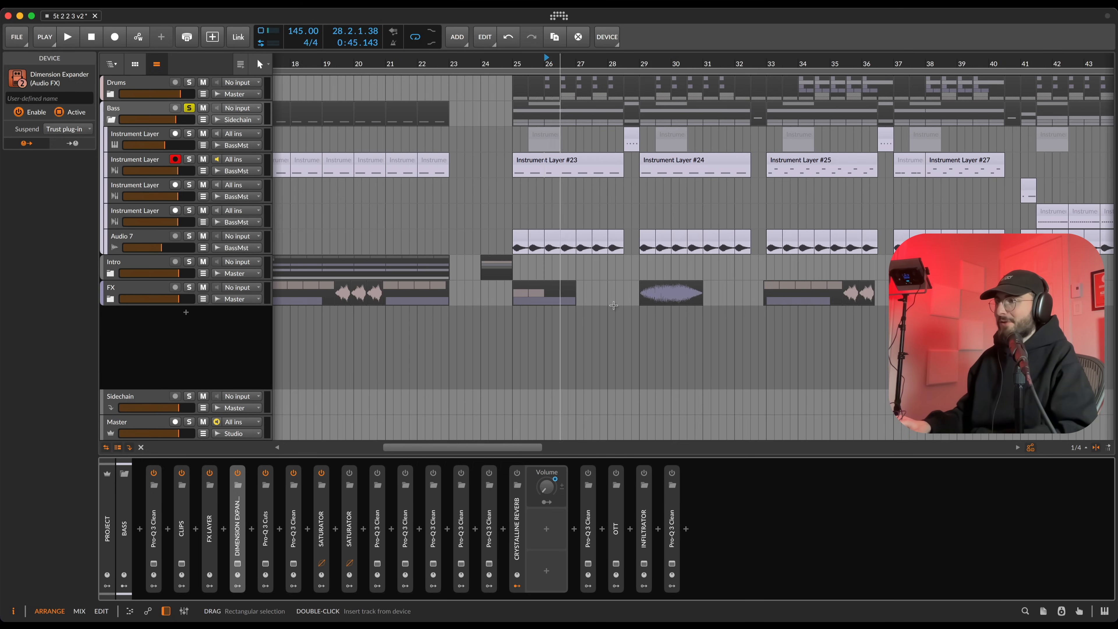
left_click_drag(640, 324, 508, 324)
left_click_drag(748, 324, 483, 325)
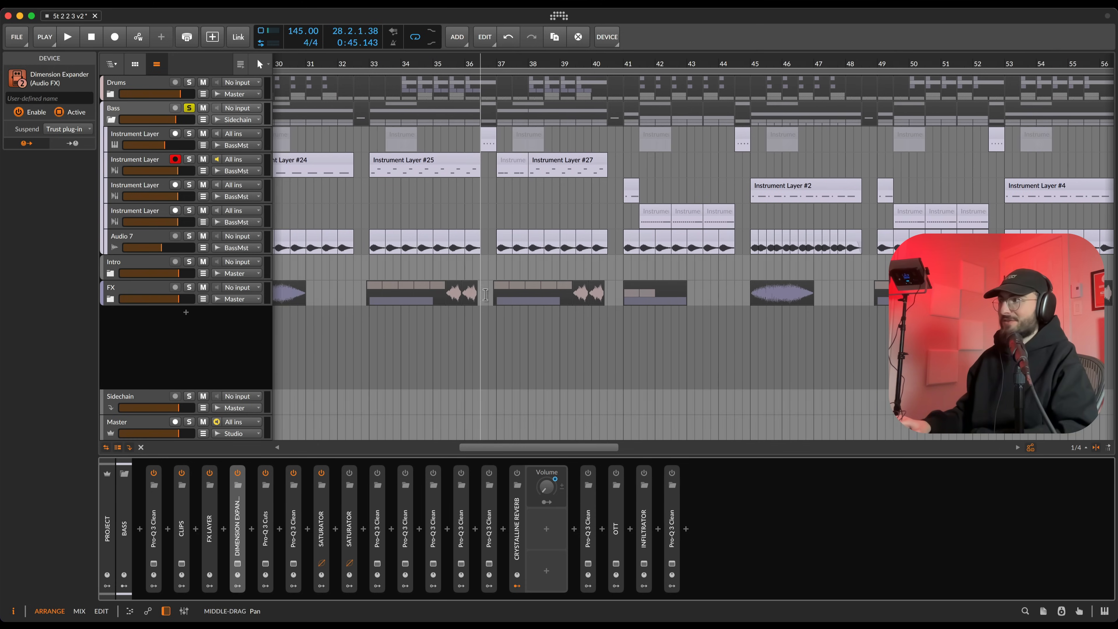
left_click_drag(630, 227, 750, 220)
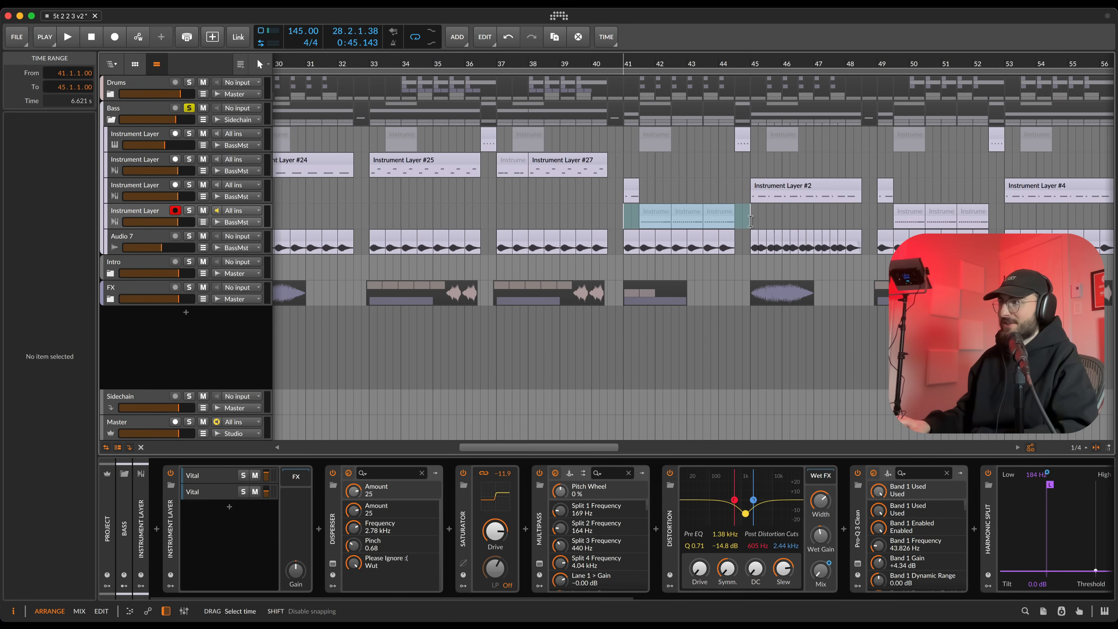
left_click(748, 199)
scroll(781, 200, "left", 5)
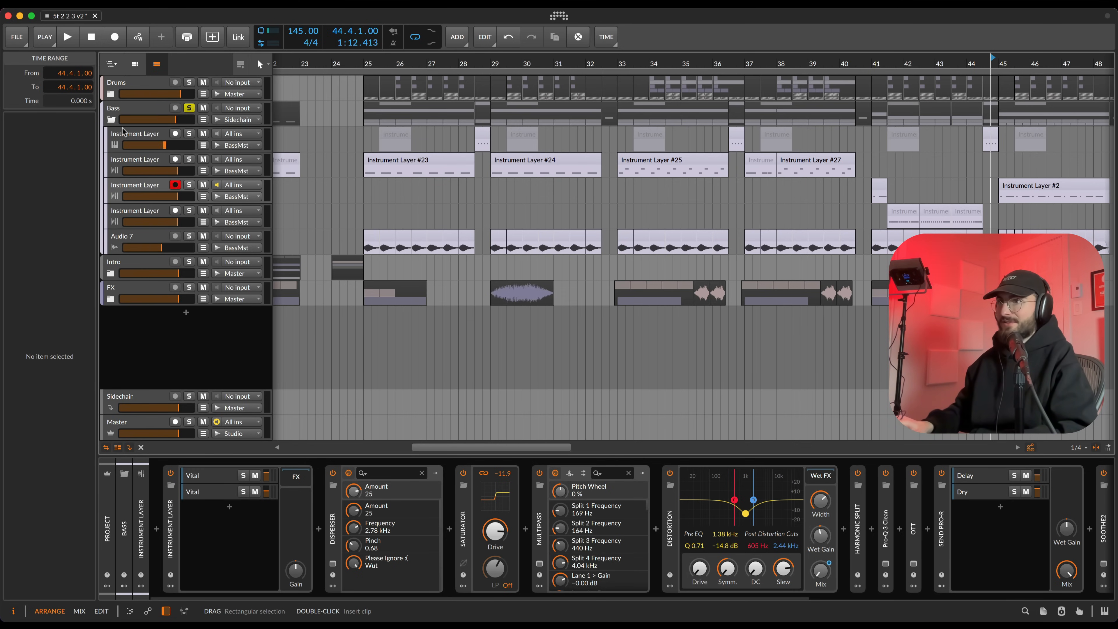
scroll(469, 229, "right", 10)
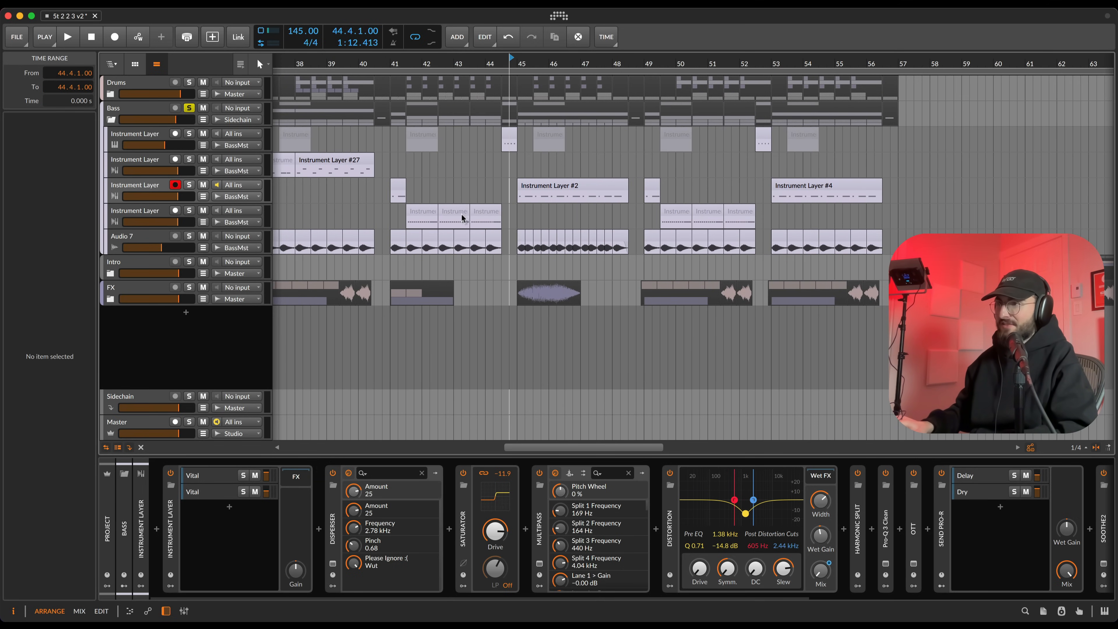
scroll(696, 213, "left", 6)
scroll(696, 213, "left", 4)
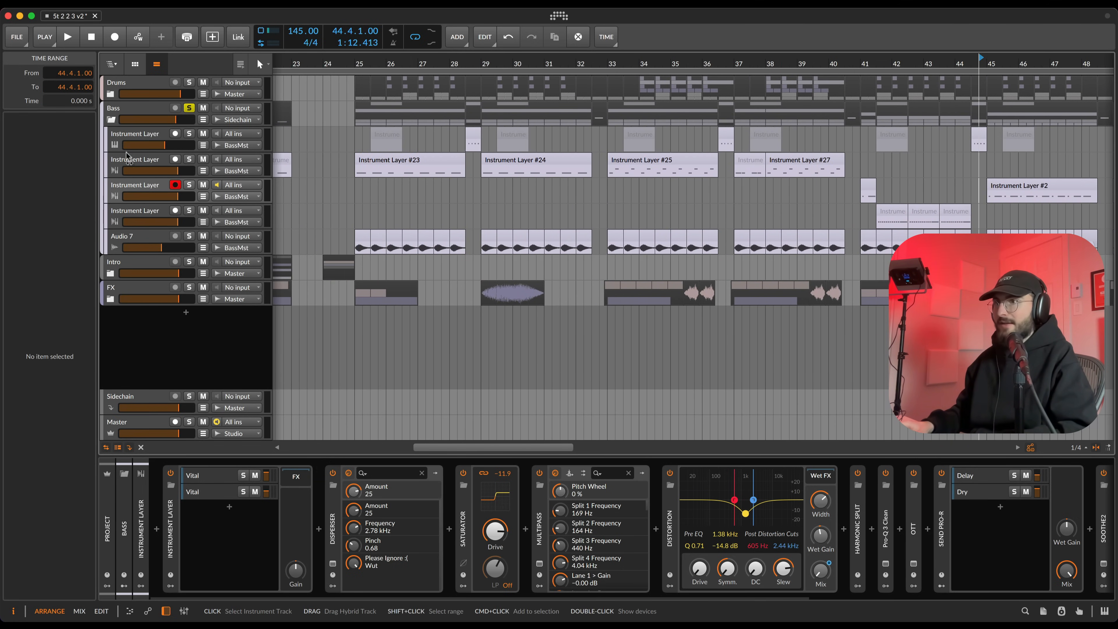
Step: Enable the second Saturator on the Bass group and expand both Saturators in turn to view their settings
left_click(134, 124)
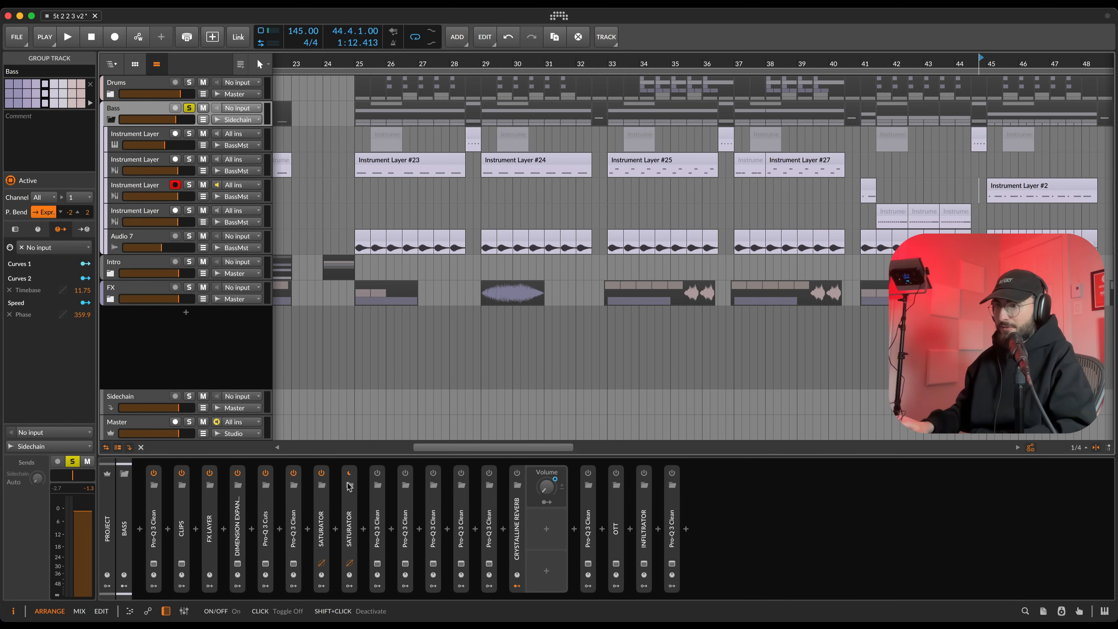
double_click(321, 520)
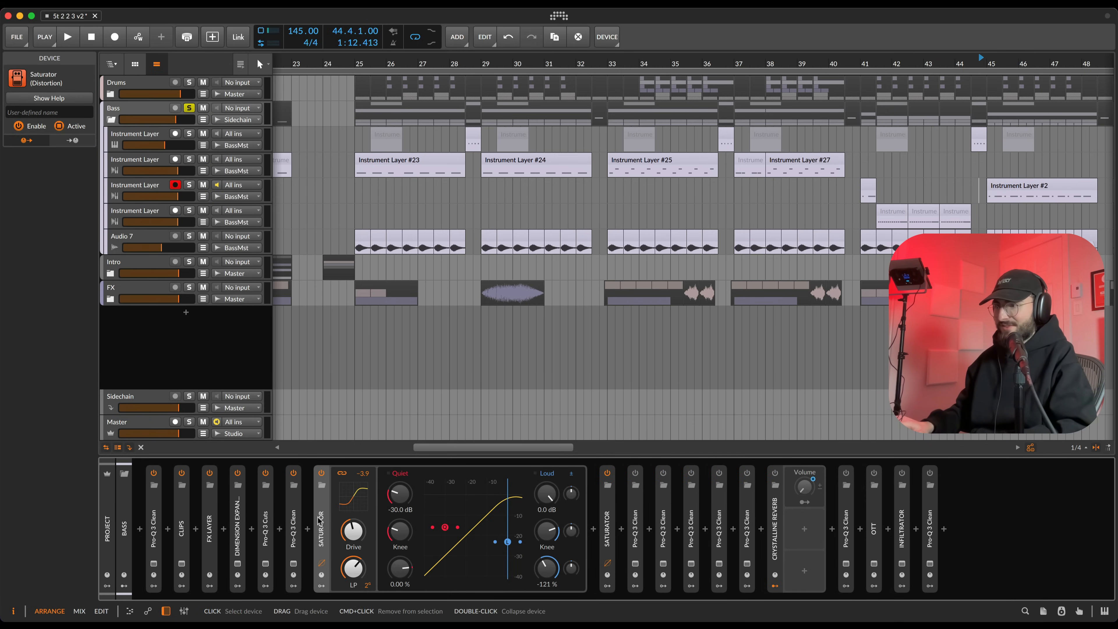
double_click(319, 519)
double_click(349, 517)
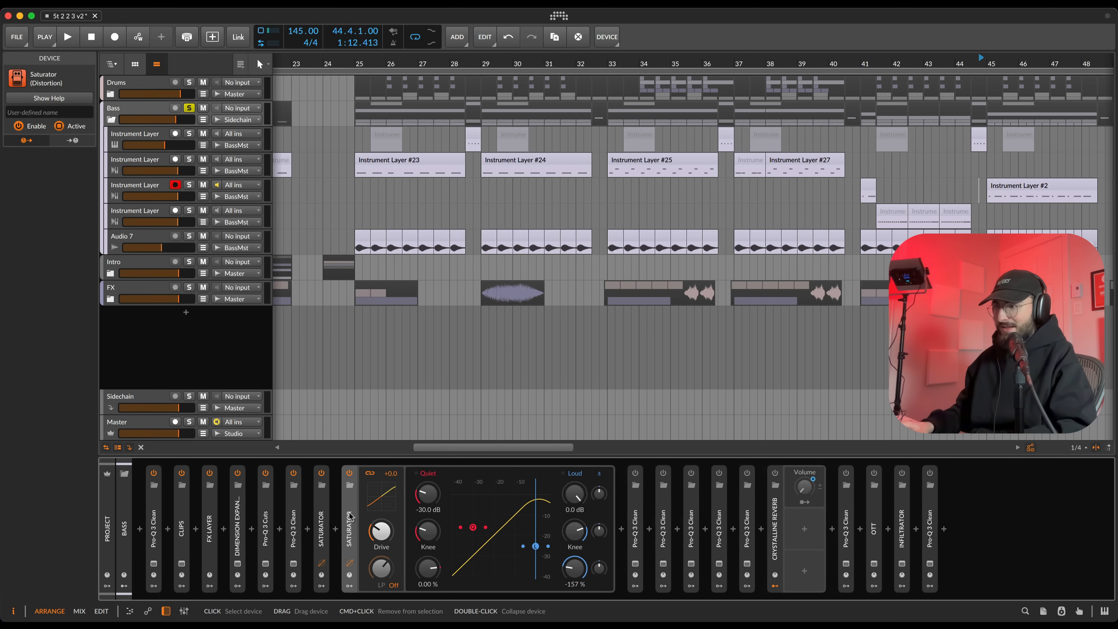
double_click(350, 526)
Step: Audition the bass with both Saturators enabled, playing short passages from bar 25 and from 26.3
key("space")
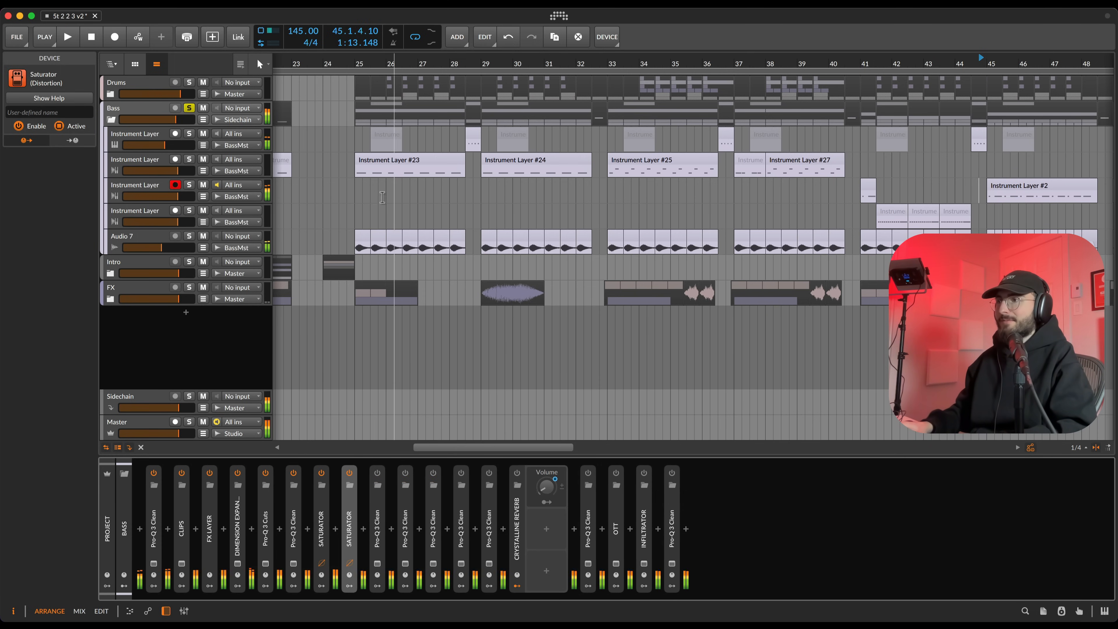
left_click(363, 186)
left_click(356, 119)
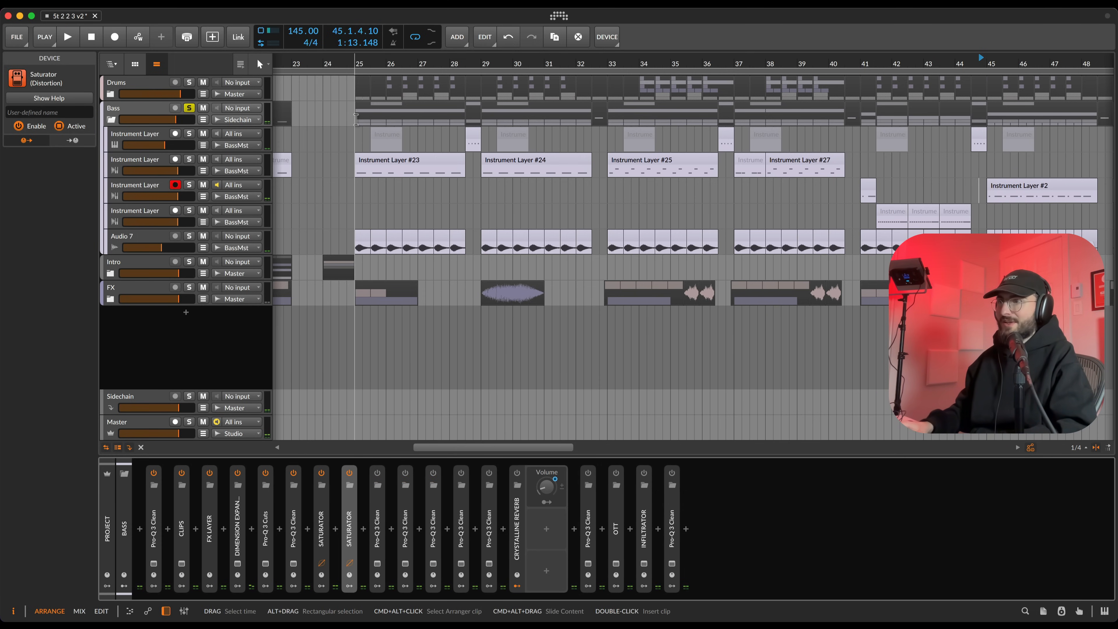
key("space")
key("space")
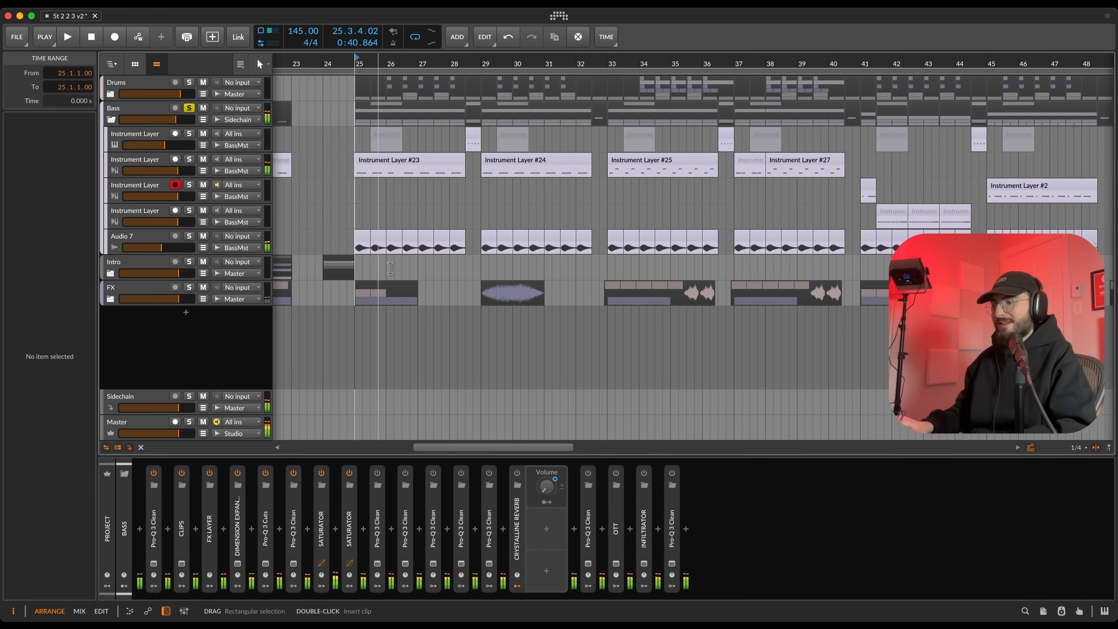
left_click(402, 127)
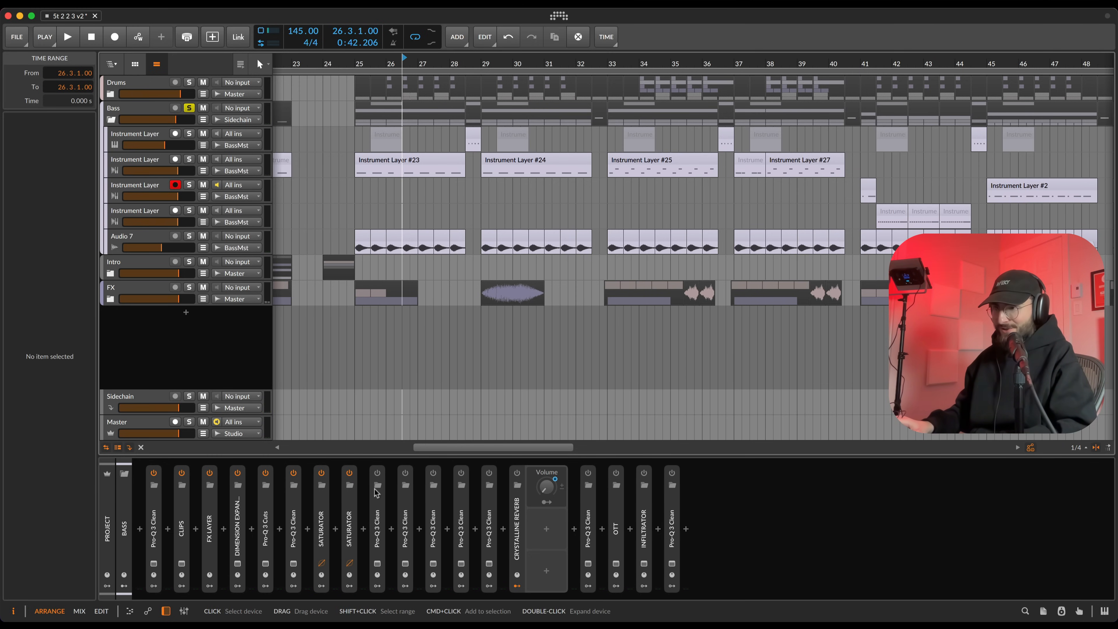
key("space")
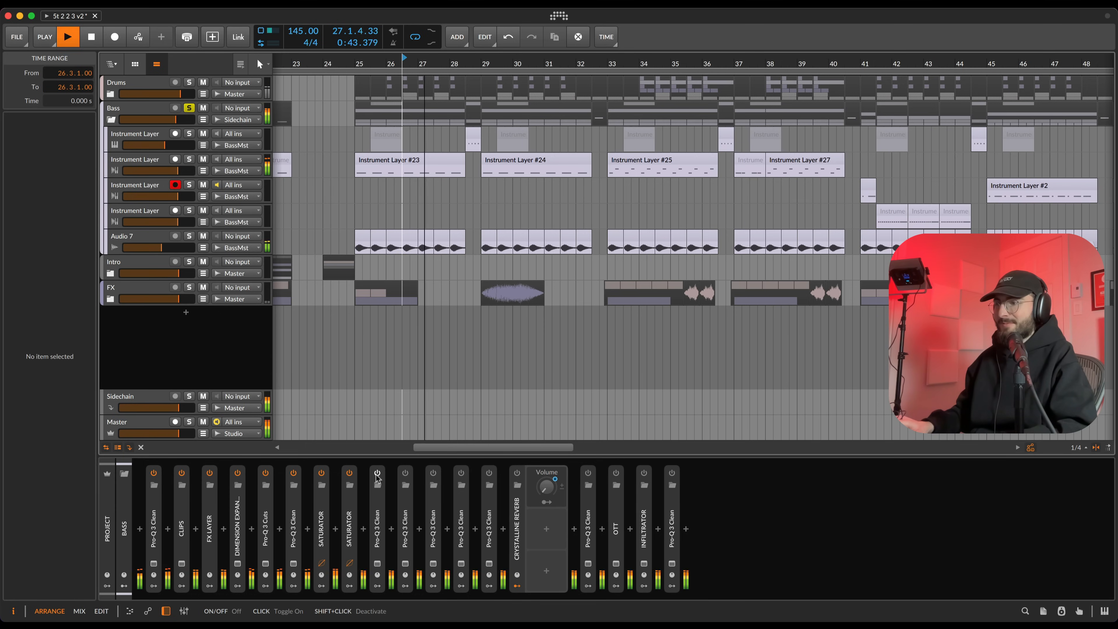
key("space")
Step: Enable the first Pro-Q 3 Clean after the Saturators and inspect its low-mid cut and upper boost bands
left_click(377, 472)
left_click(377, 565)
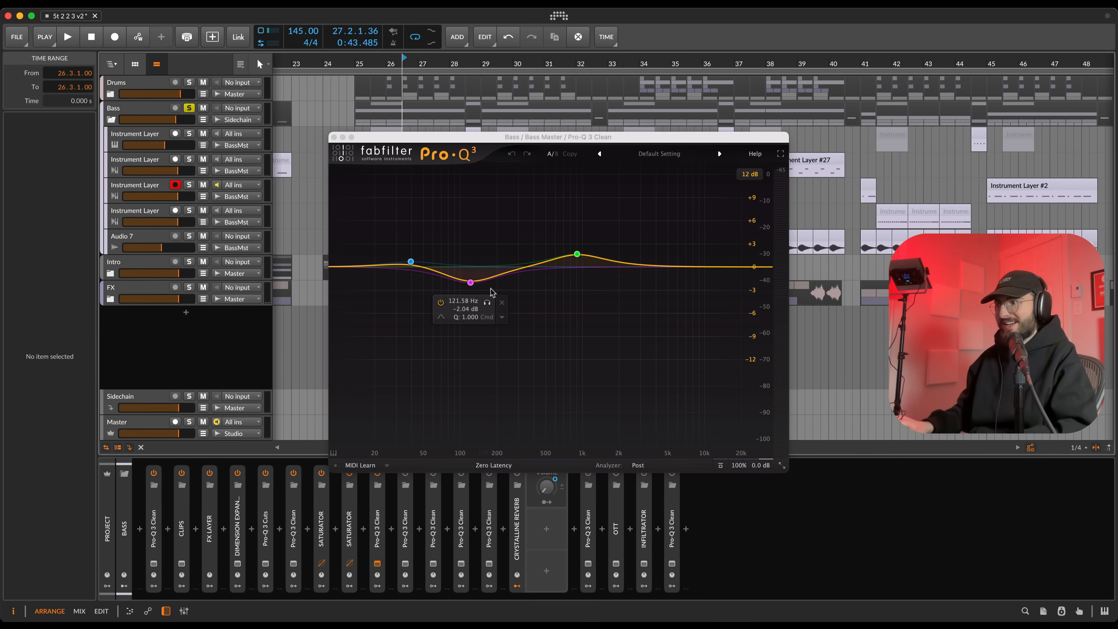
left_click(474, 283)
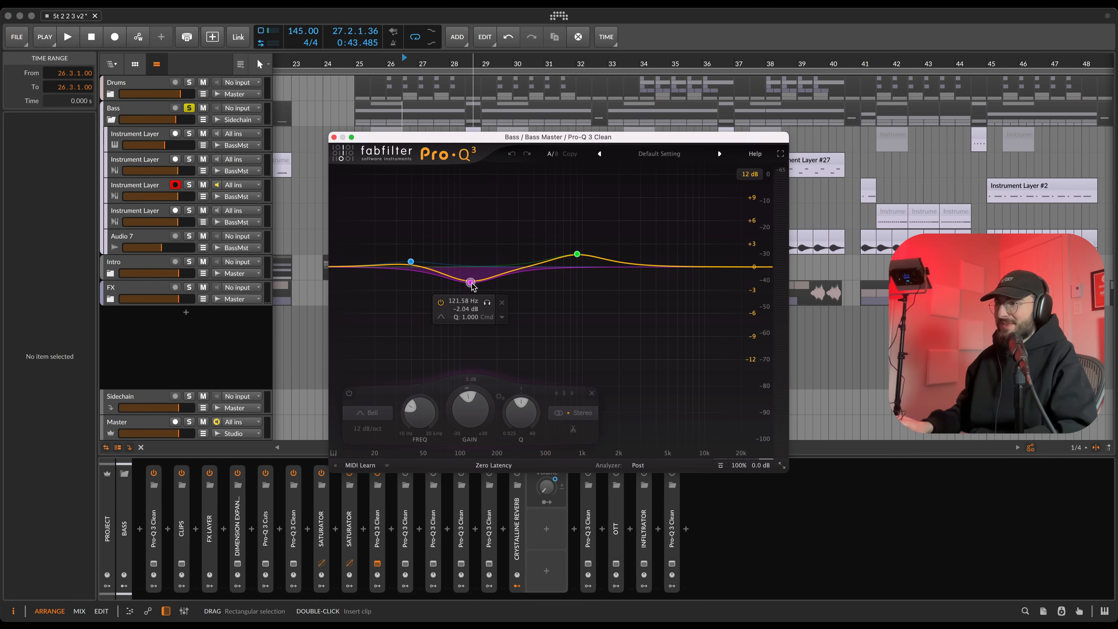
left_click(577, 254)
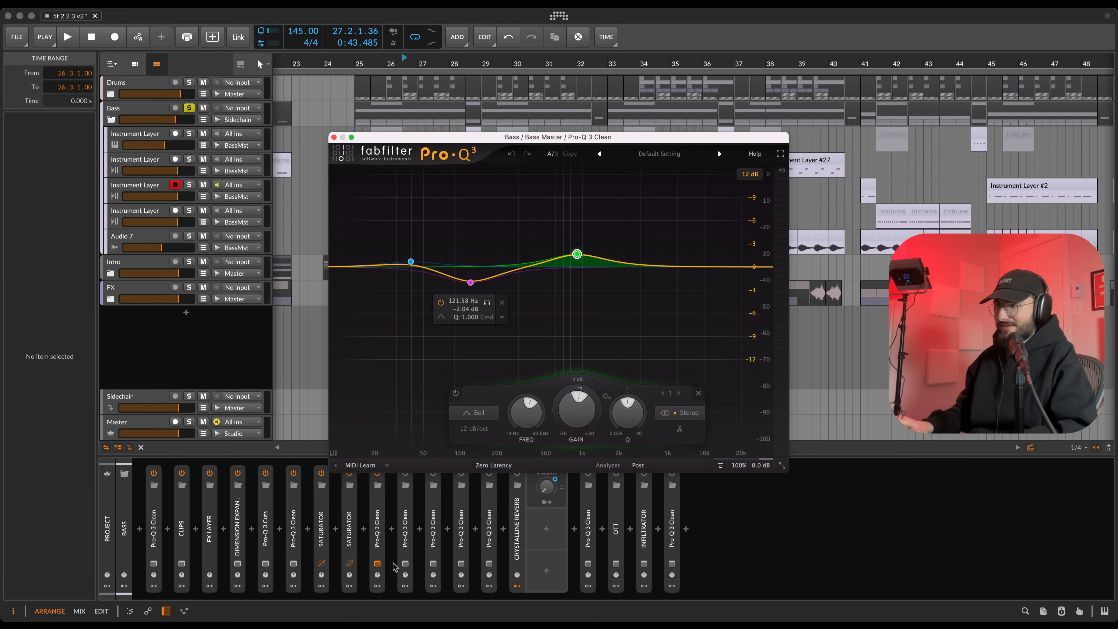
Step: Enable the second Pro-Q 3 Clean after the Saturators, view its EQ curve, and close the open plug-in windows
left_click(404, 564)
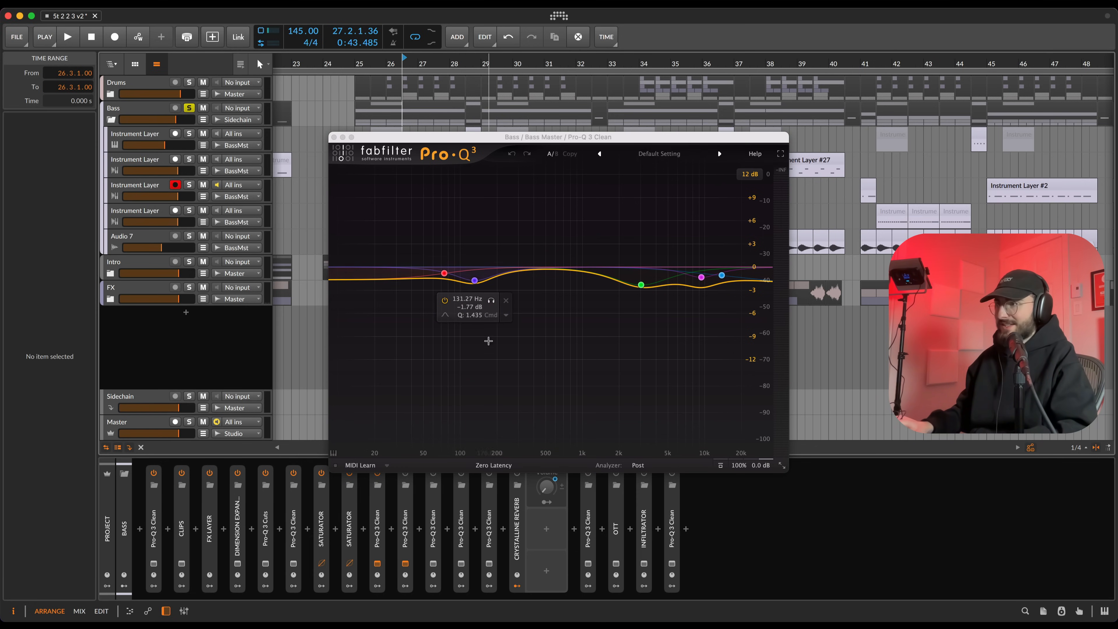
left_click(333, 137)
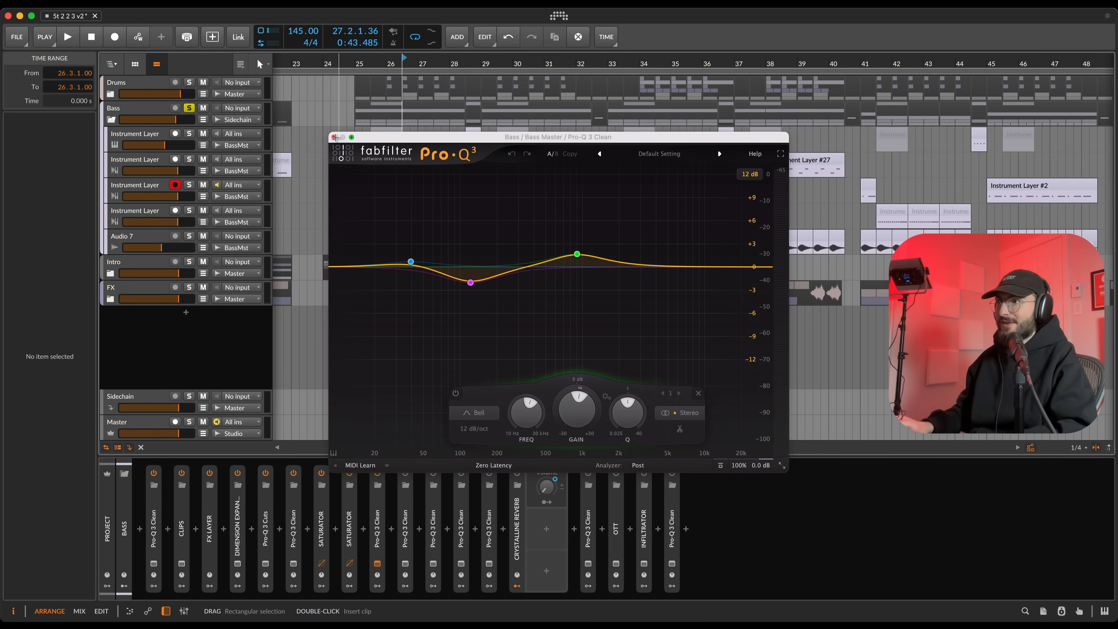
left_click(334, 137)
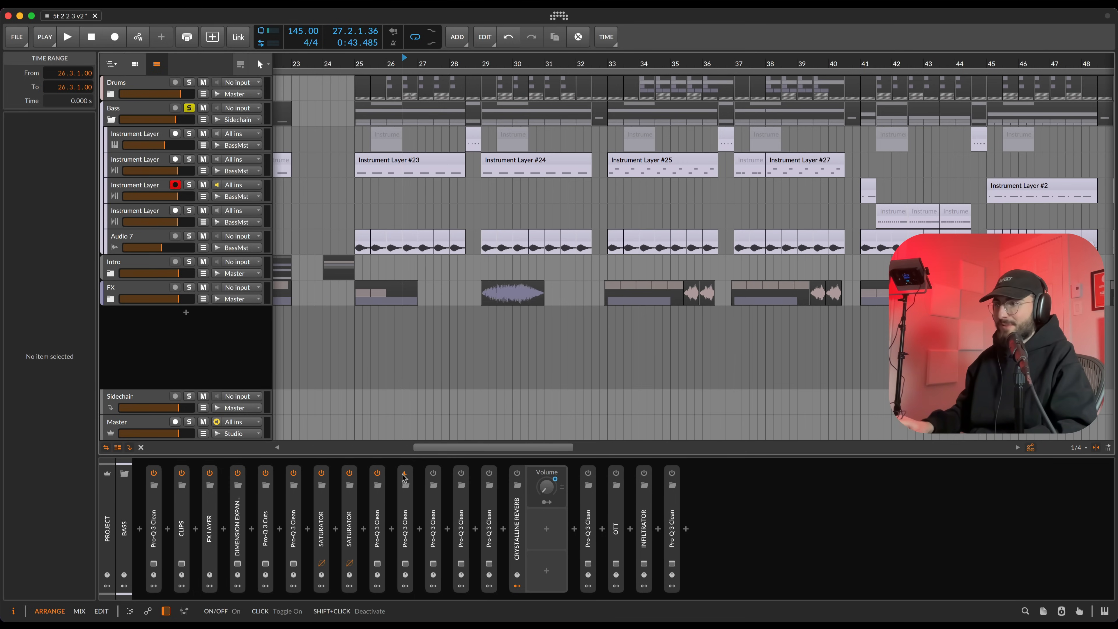
left_click(405, 563)
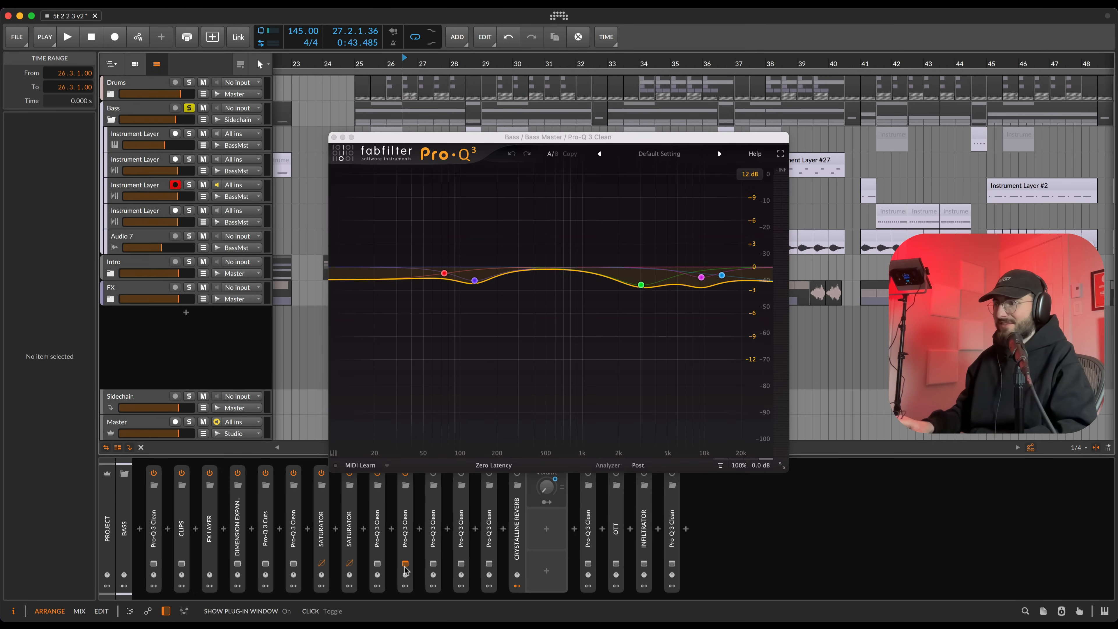
left_click(404, 565)
Step: Enable the third and fourth Pro-Q 3 Clean after the Saturators, viewing each EQ curve in its plug-in window
left_click(433, 563)
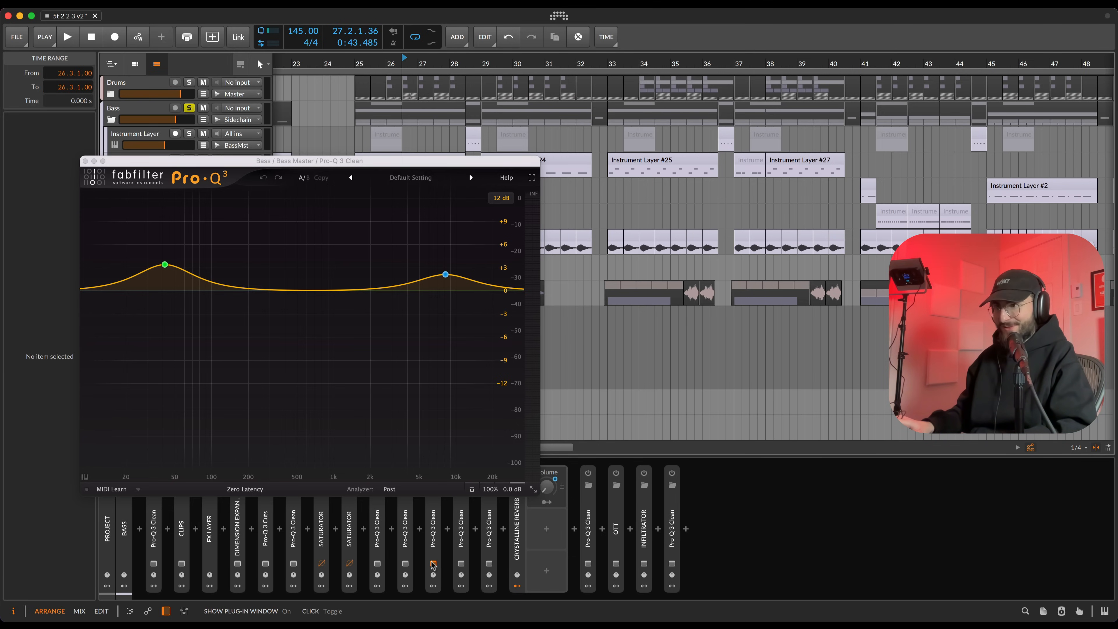
left_click(433, 564)
left_click(460, 564)
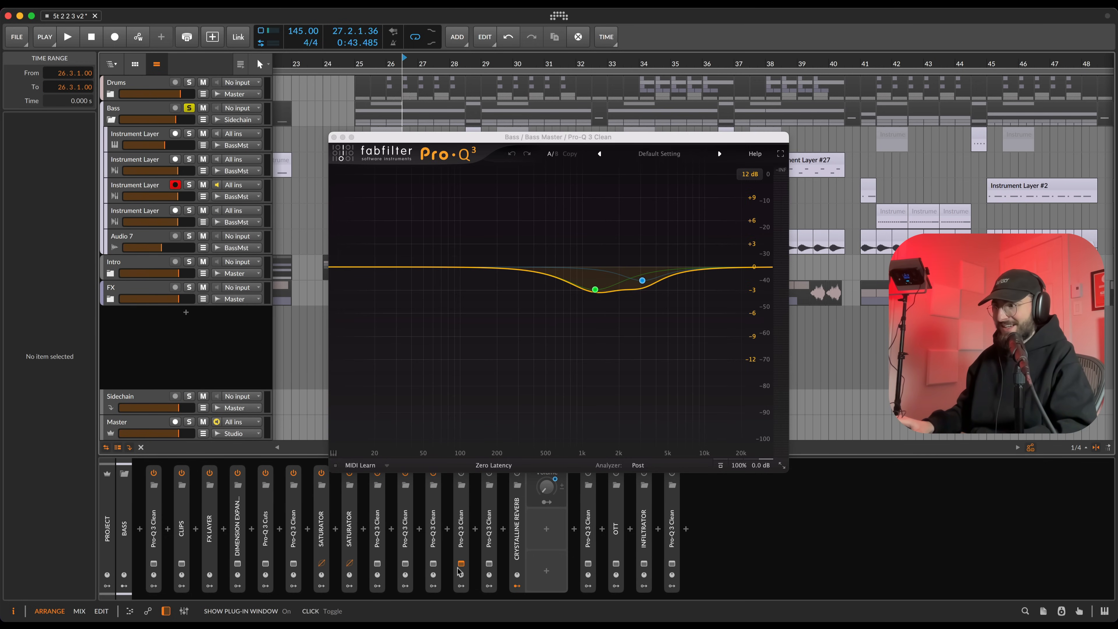
left_click(460, 564)
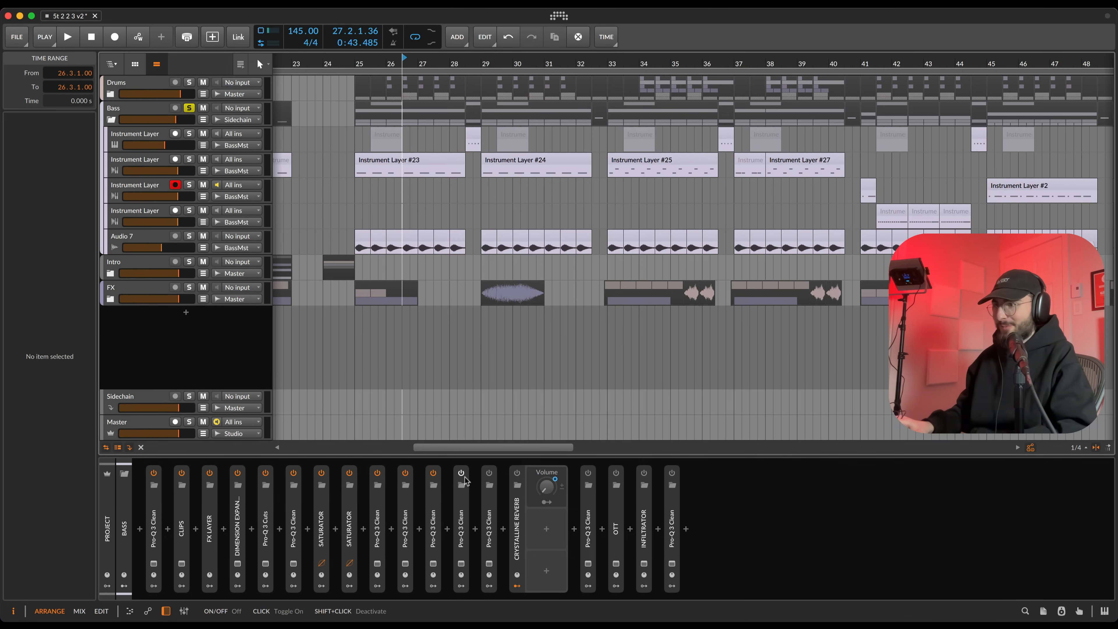
Step: Enable the last Pro-Q 3 Clean before Crystalline Reverb and inspect its high-frequency dynamic bands
left_click(488, 564)
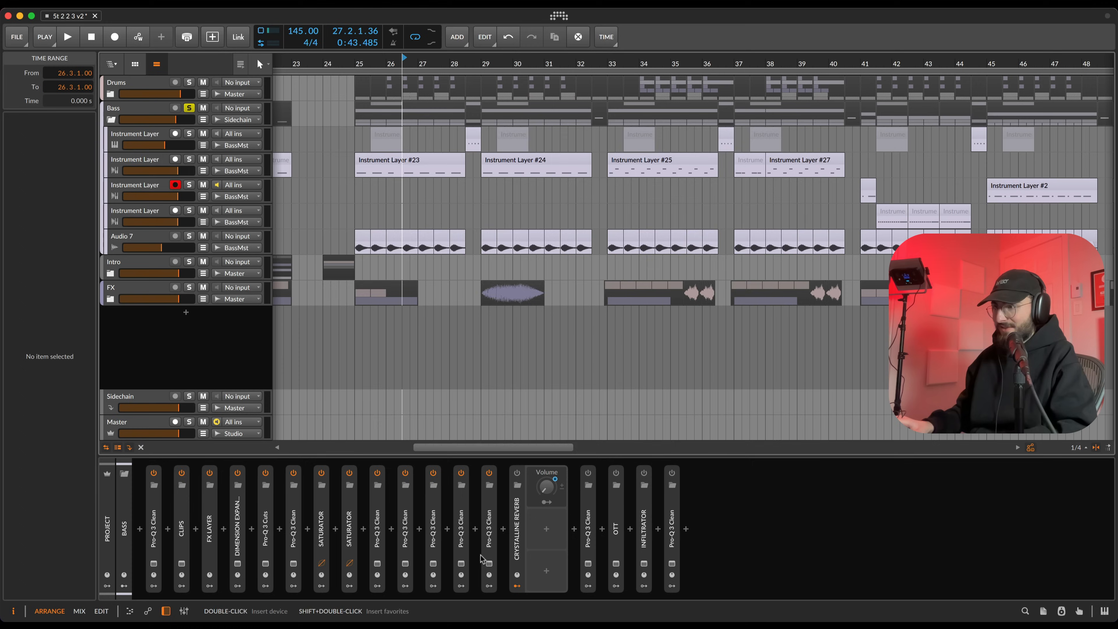
left_click(488, 564)
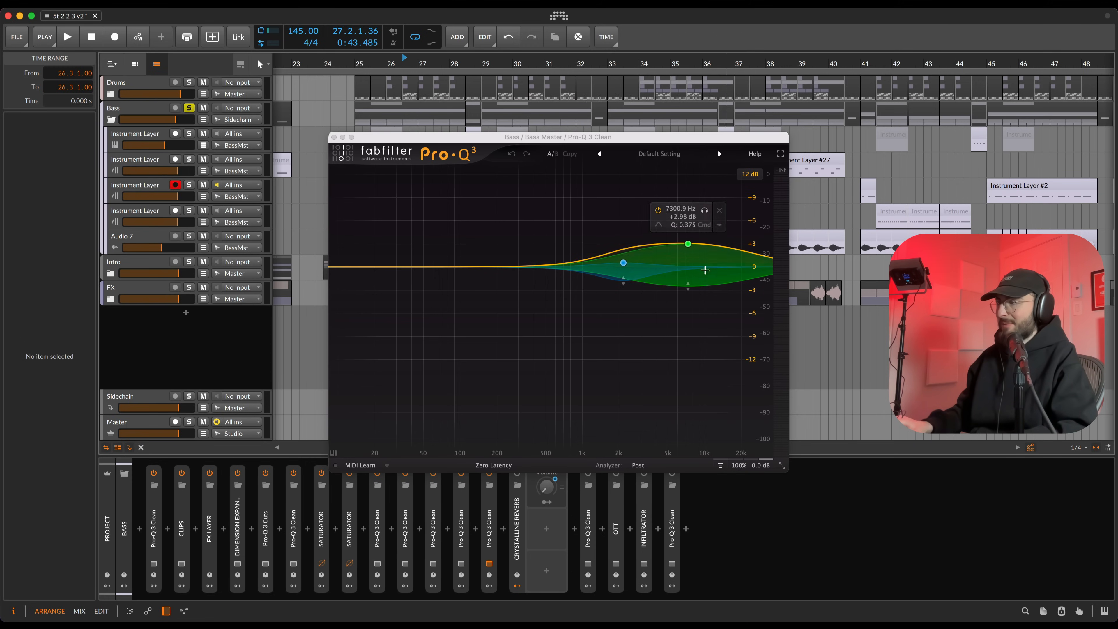
left_click(489, 564)
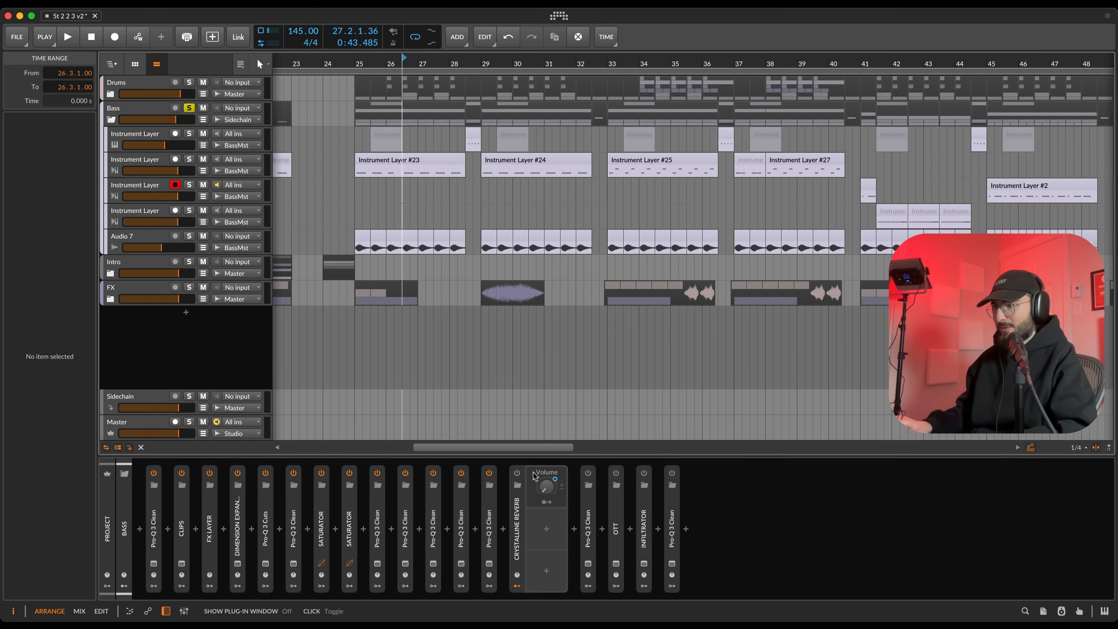
Step: Enable Crystalline Reverb on the Bass group and expand it briefly to view its layers and the nested Crystalline plug-in
key("e")
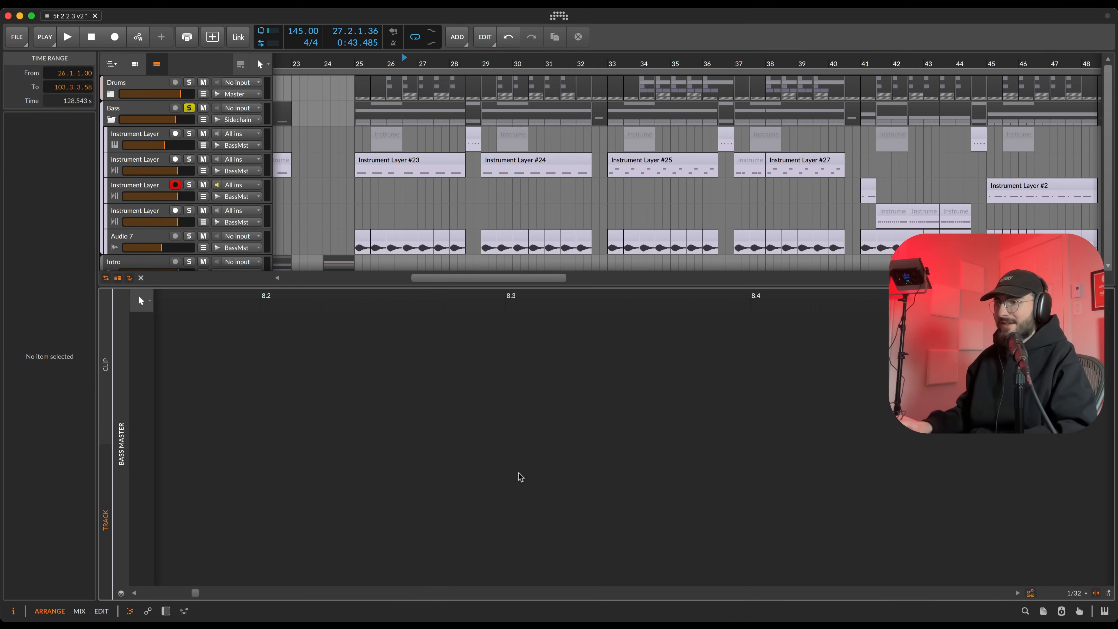
key("d")
left_click(516, 541)
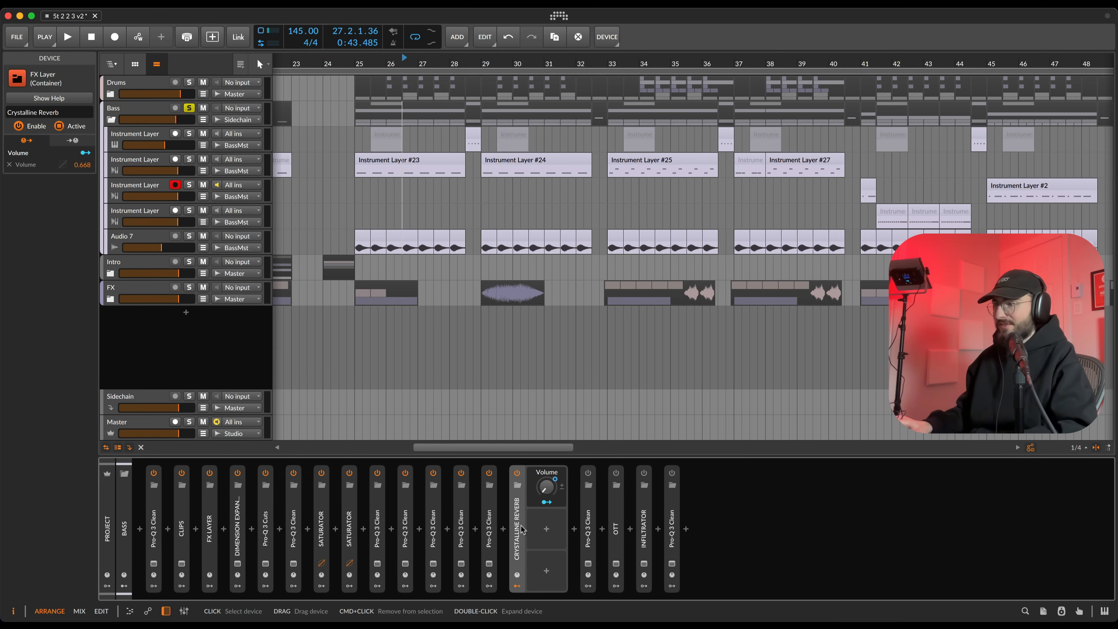
double_click(521, 526)
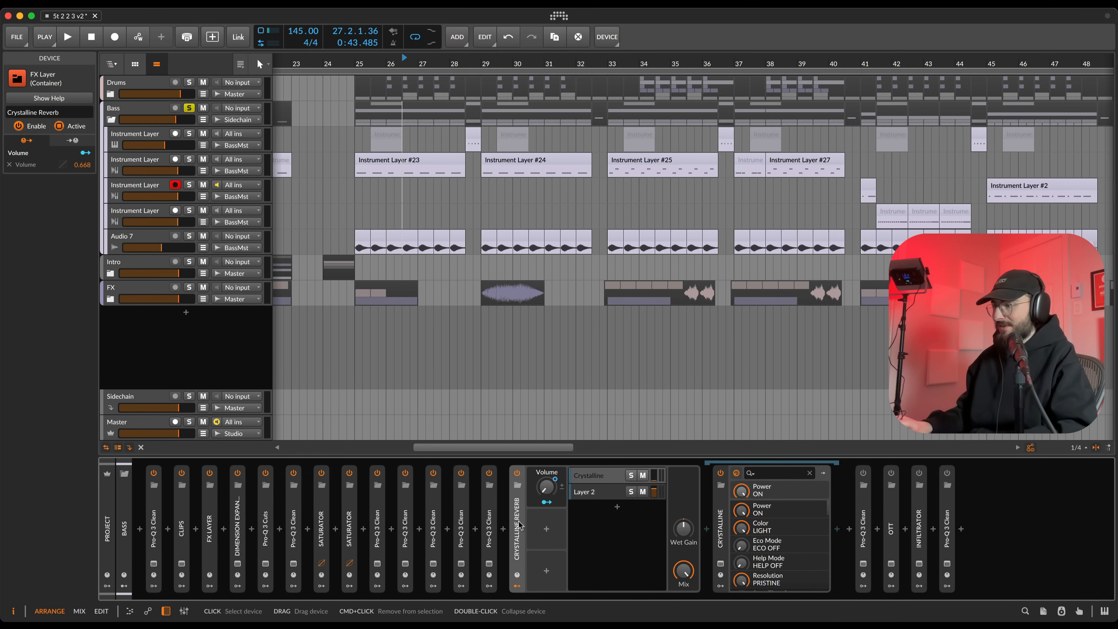
double_click(521, 525)
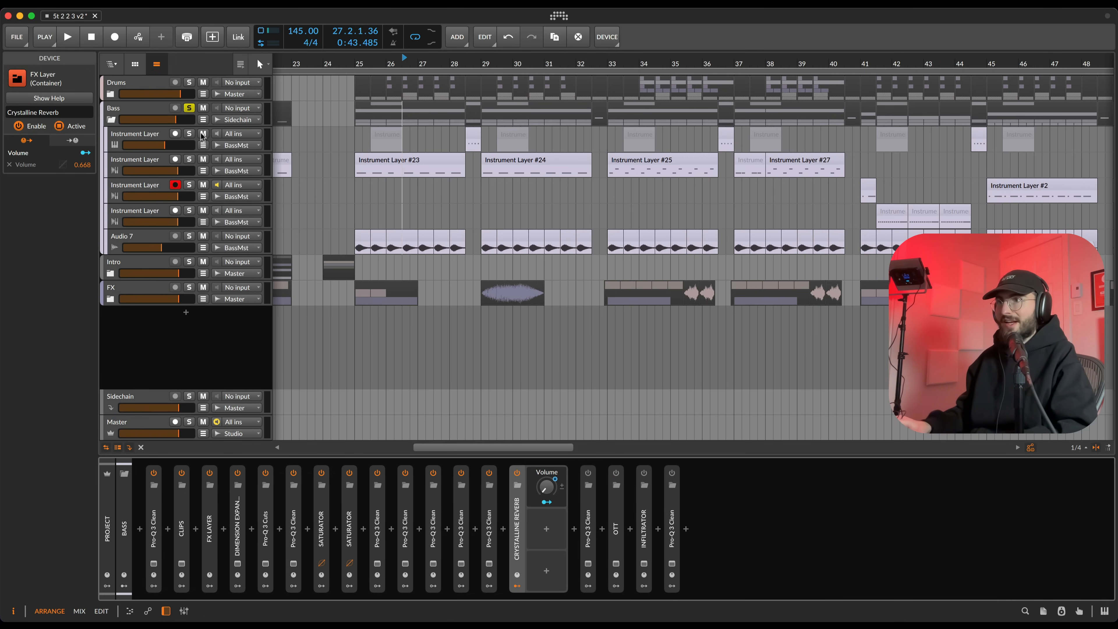
Step: Show the Bass group's automation lanes and examine the FX Layer Volume automation around bars 23 to 35
left_click(138, 112)
key("a")
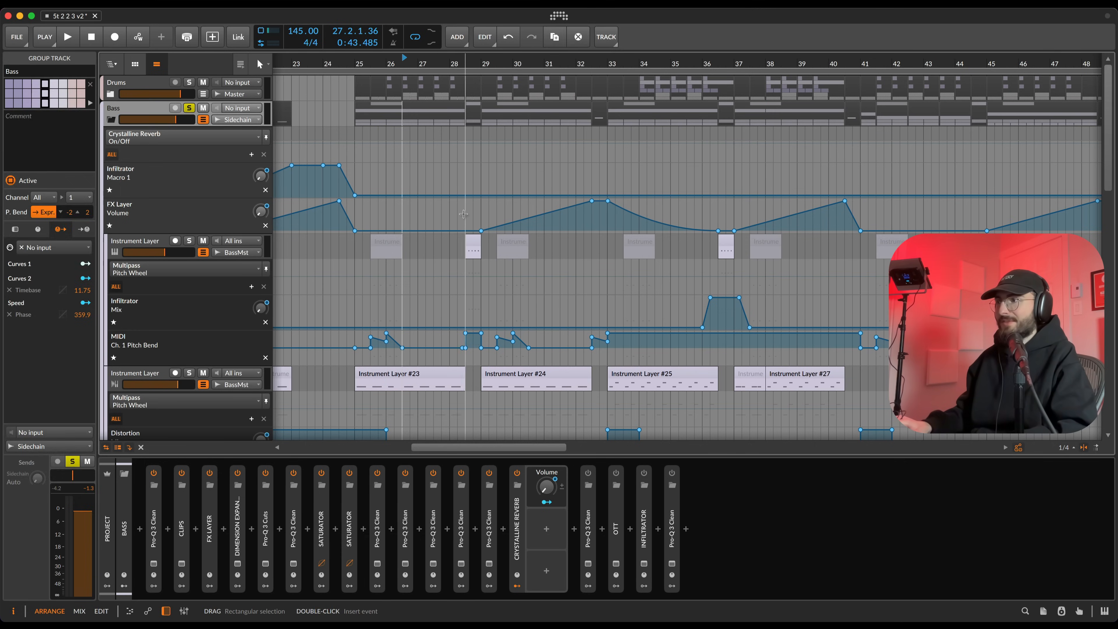
left_click_drag(453, 215, 662, 199)
left_click(457, 208)
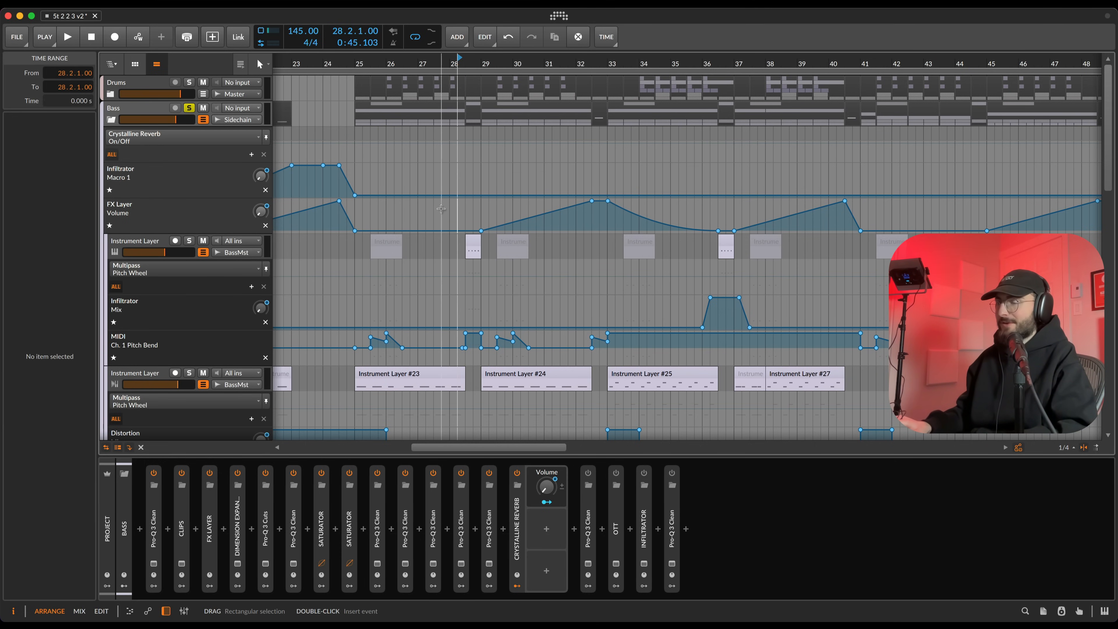
left_click_drag(441, 209, 308, 206)
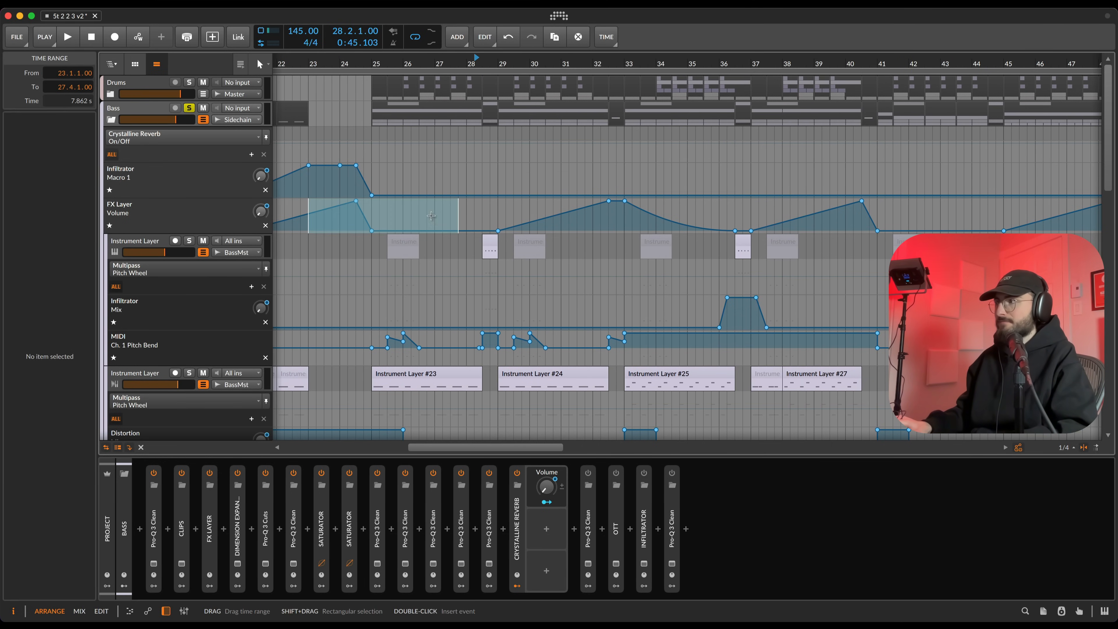
left_click(431, 219)
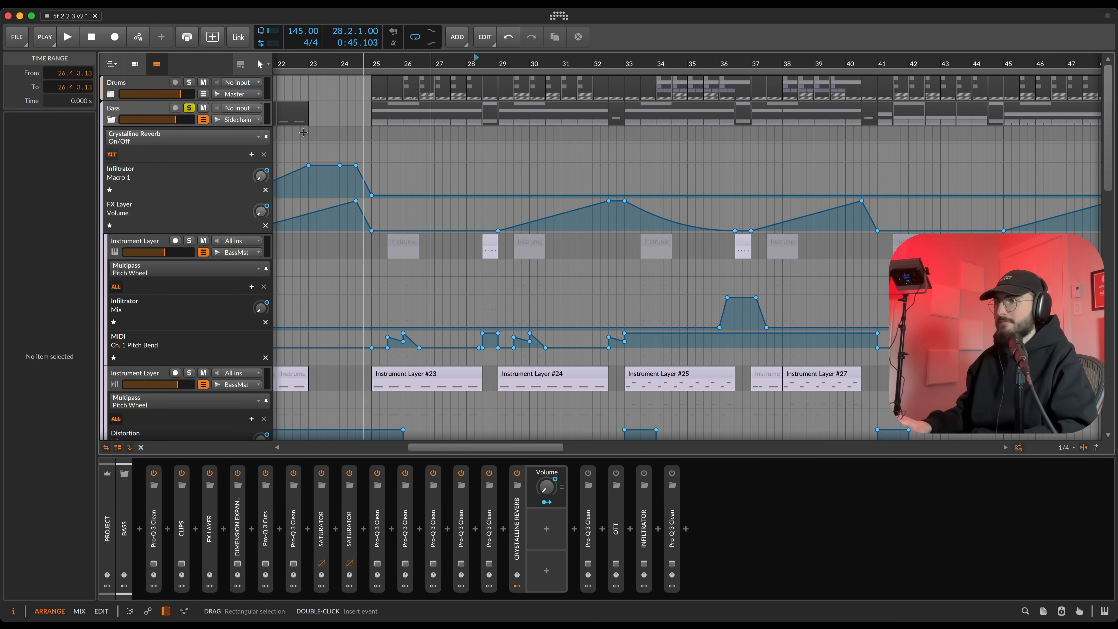
Step: Hide the automation lanes and expand Crystalline Reverb briefly to recheck its layers and nested Crystalline plug-in
left_click(203, 120)
left_click(182, 130)
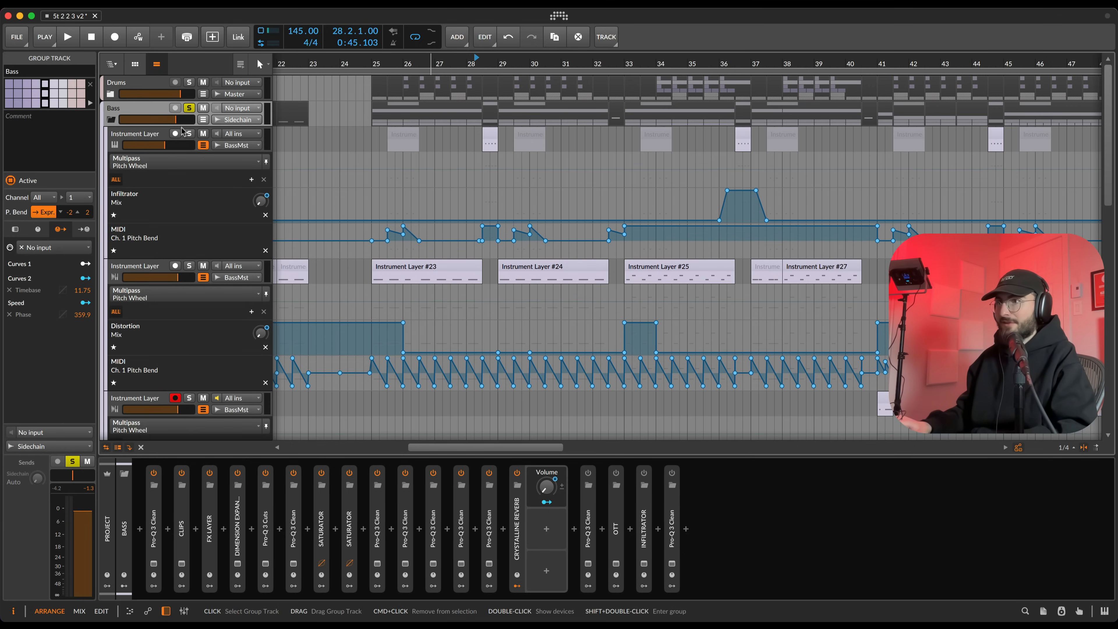
double_click(520, 512)
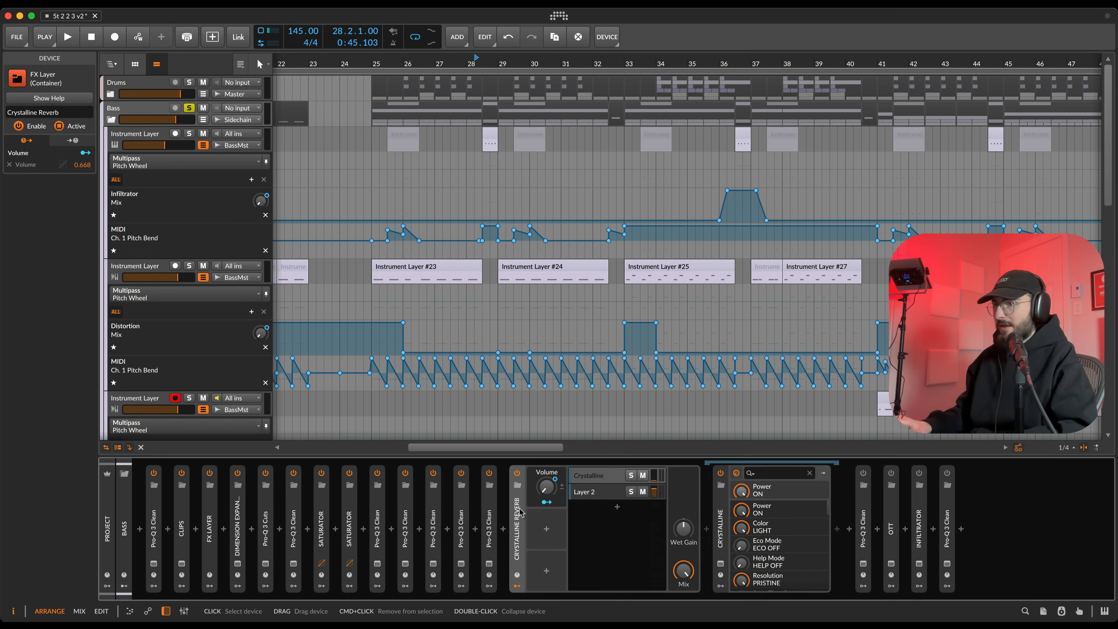
key("a")
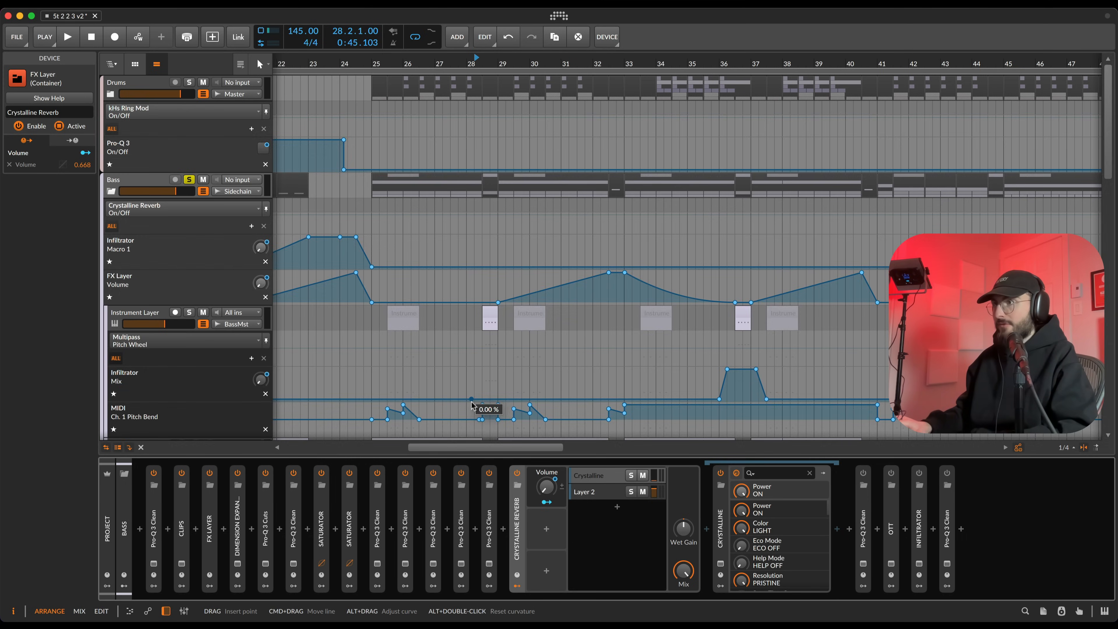
key("a")
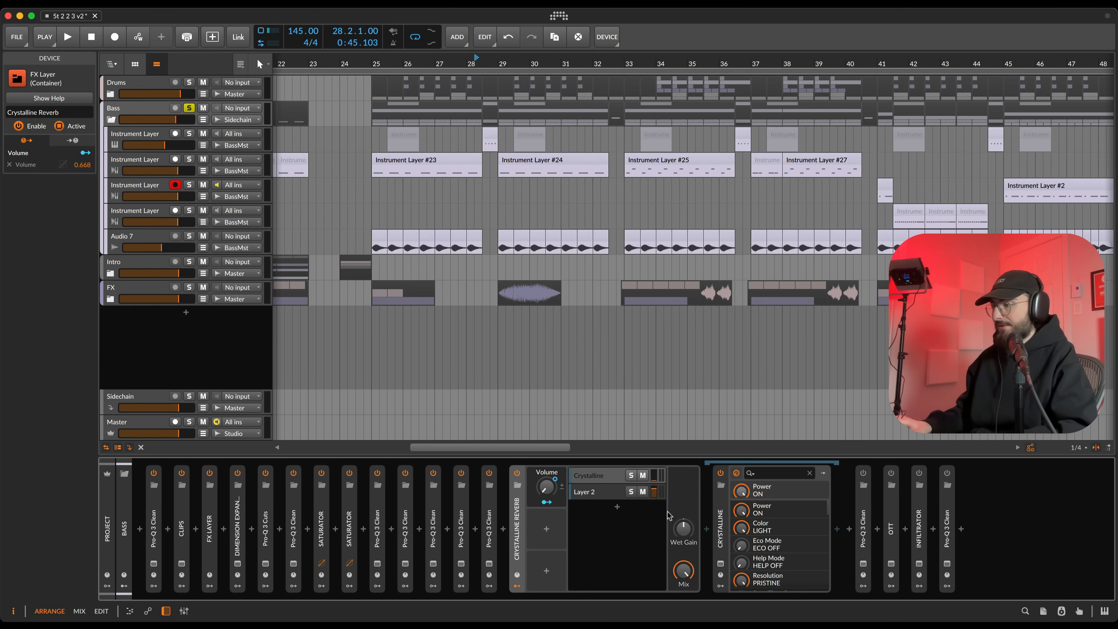
double_click(521, 515)
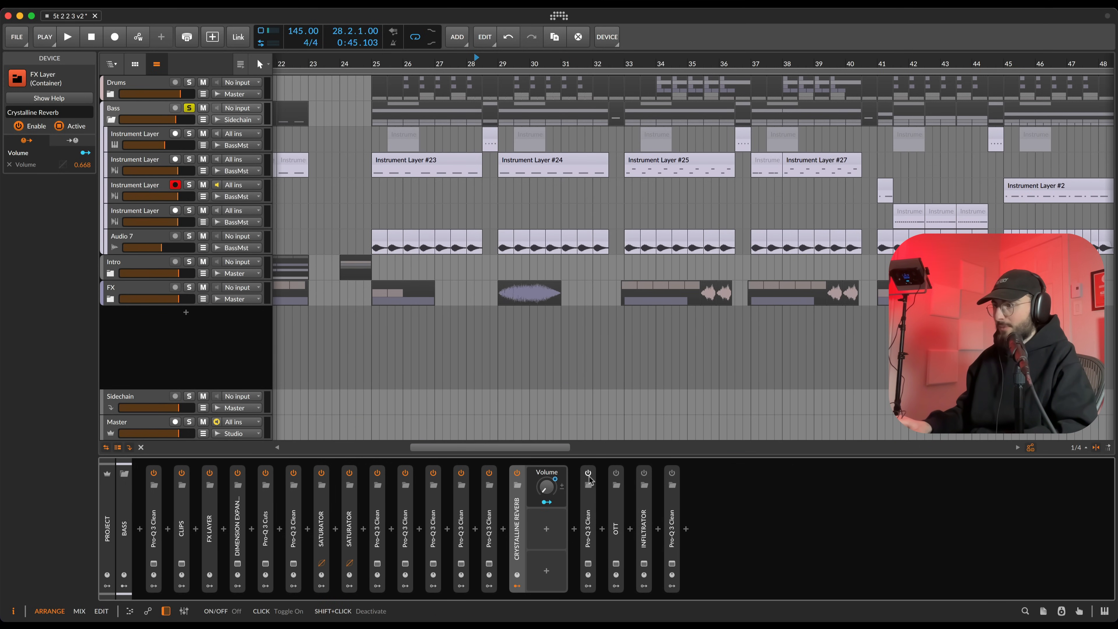
Step: Enable the Pro-Q 3 Clean after Crystalline Reverb and the OTT, viewing each one's settings in its plug-in window
left_click(588, 564)
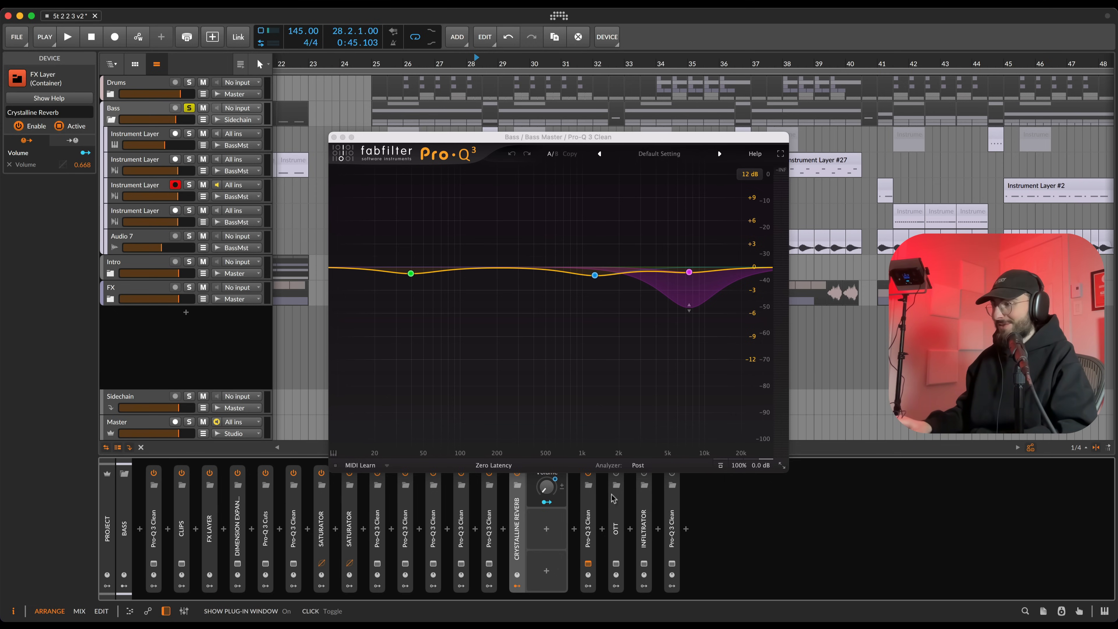
left_click(588, 563)
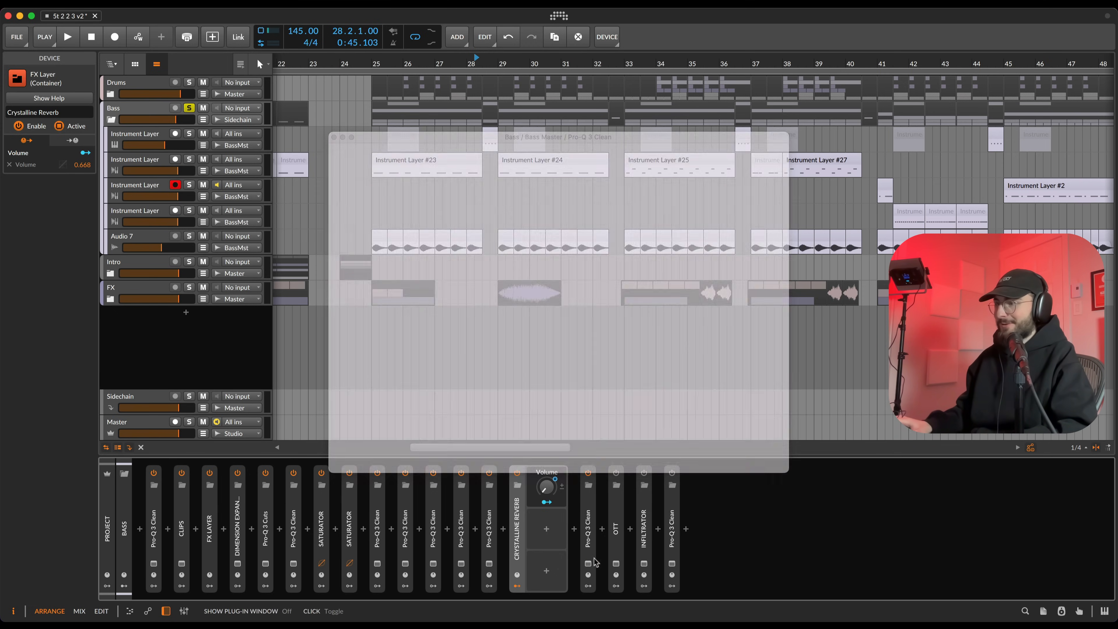
left_click(615, 564)
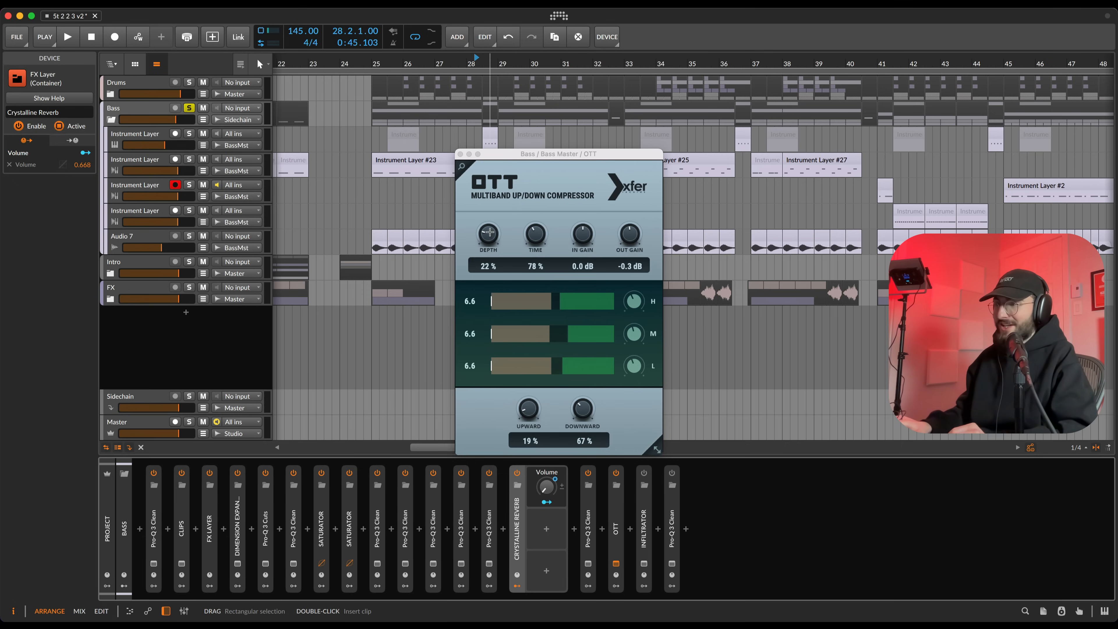
left_click(616, 564)
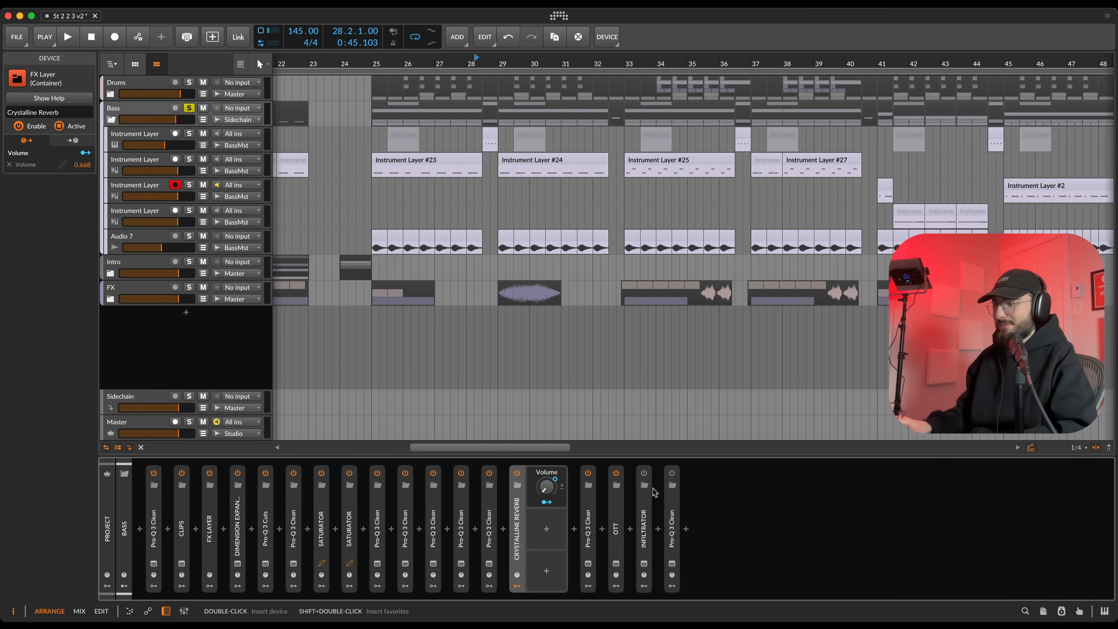
Step: Enable Infiltrator on the Bass group and view its Good Wash Out INF preset while playing back the bass
left_click(643, 564)
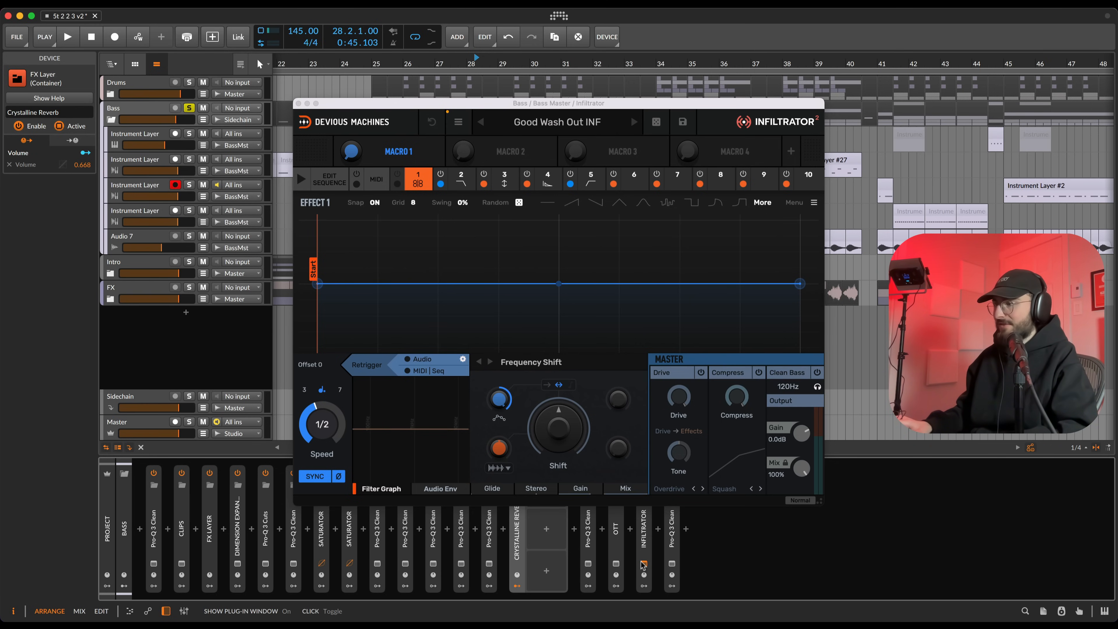
key("space")
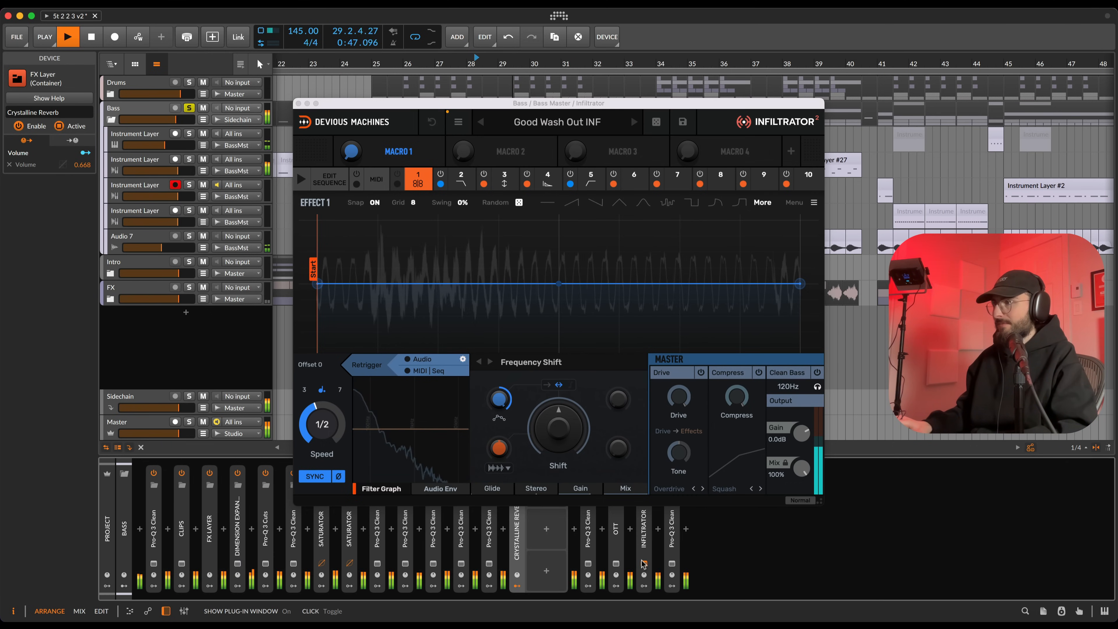
left_click(643, 564)
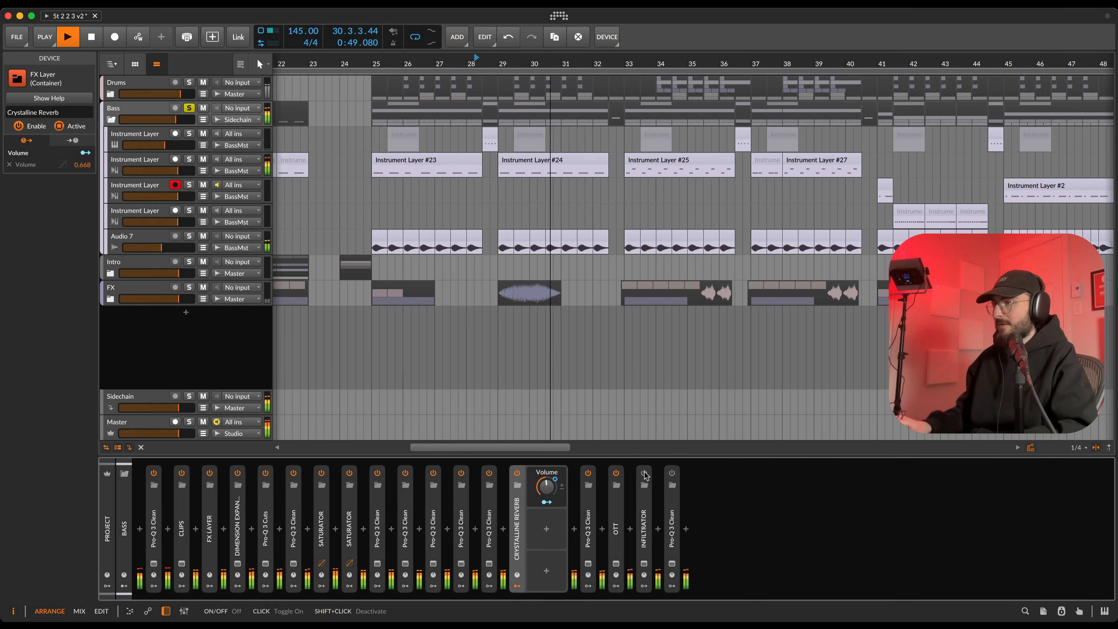
key("space")
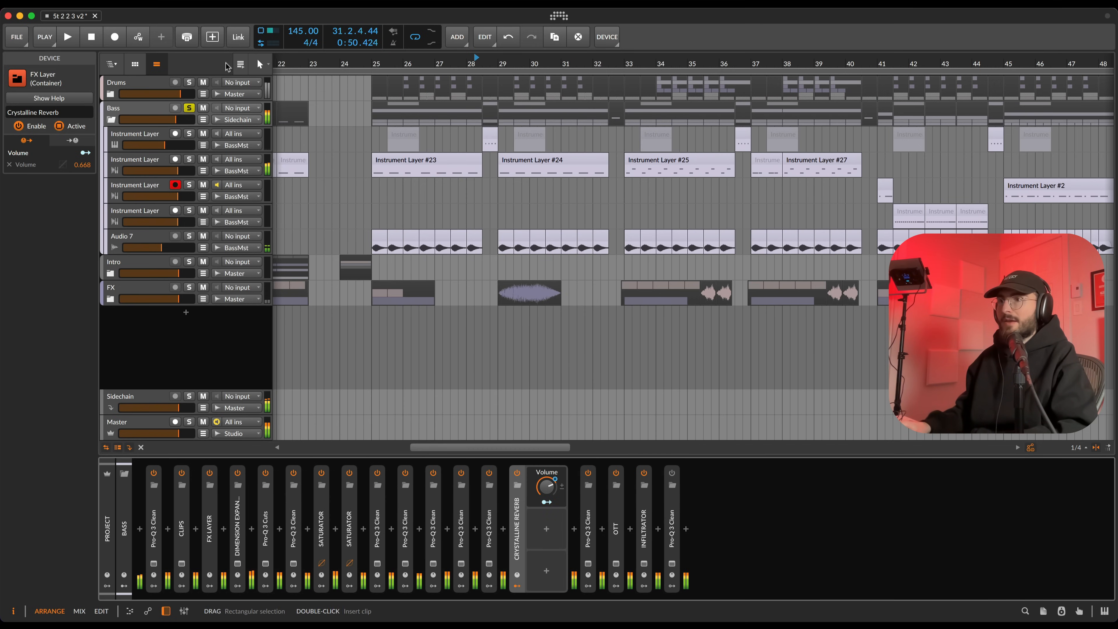
Step: Show the Bass group's automation lanes and examine the Infiltrator Macro 1 automation across the intro up to bar 25
left_click(138, 106)
key("a")
scroll(461, 213, "down", 10)
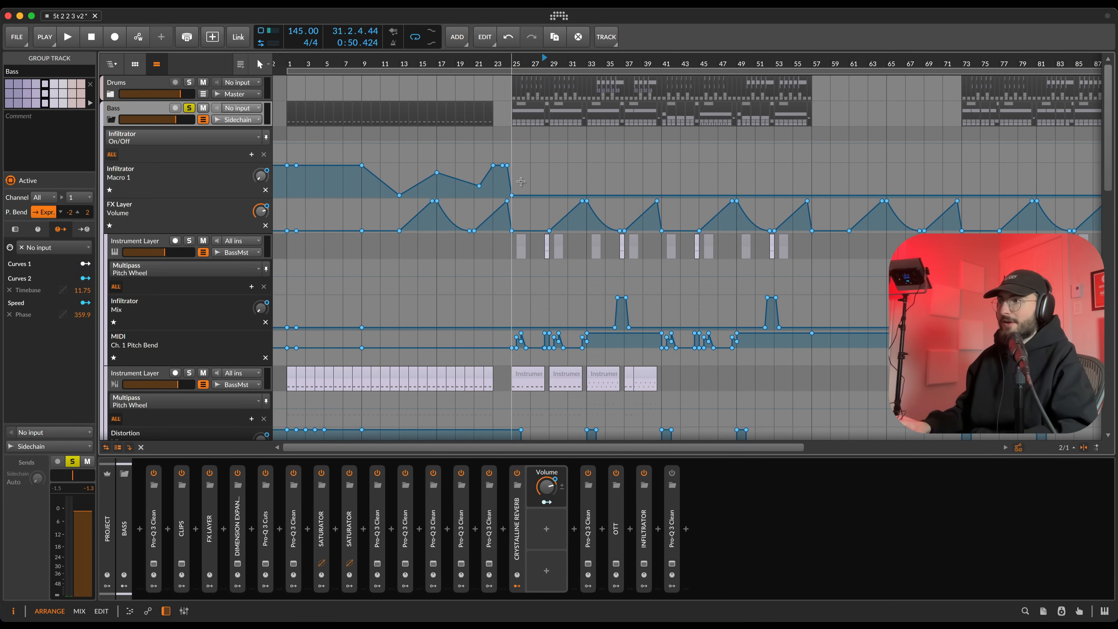
left_click_drag(523, 182, 264, 158)
left_click(582, 193)
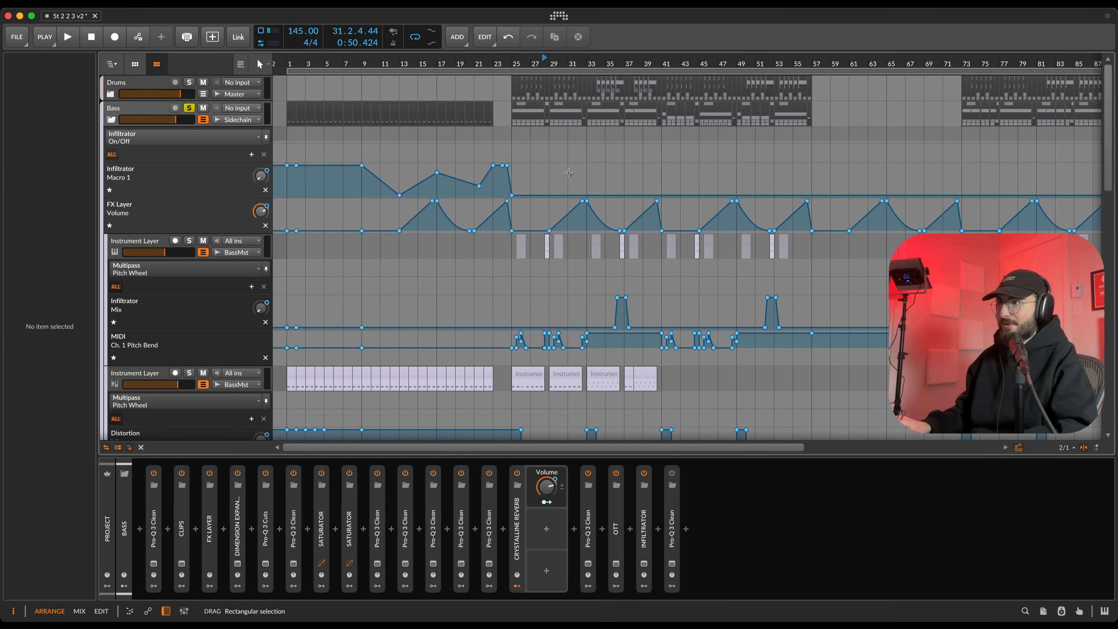
left_click(202, 119)
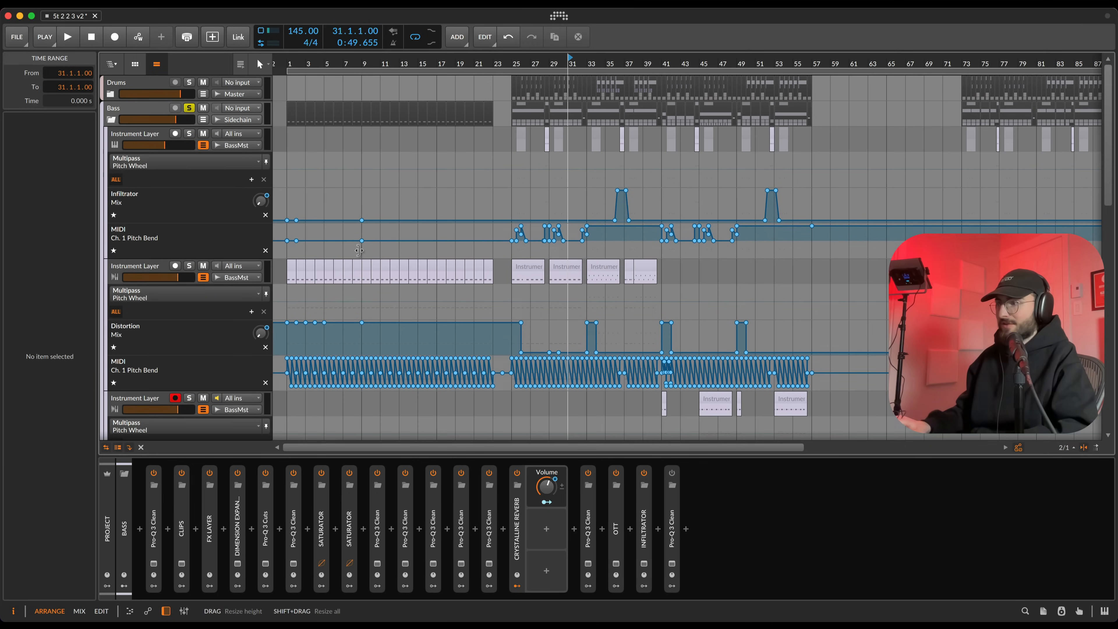
Step: Reopen the Bass group's Infiltrator window and view the Frequency Shift and Digital LP effects in slots 1 and 2
left_click(645, 564)
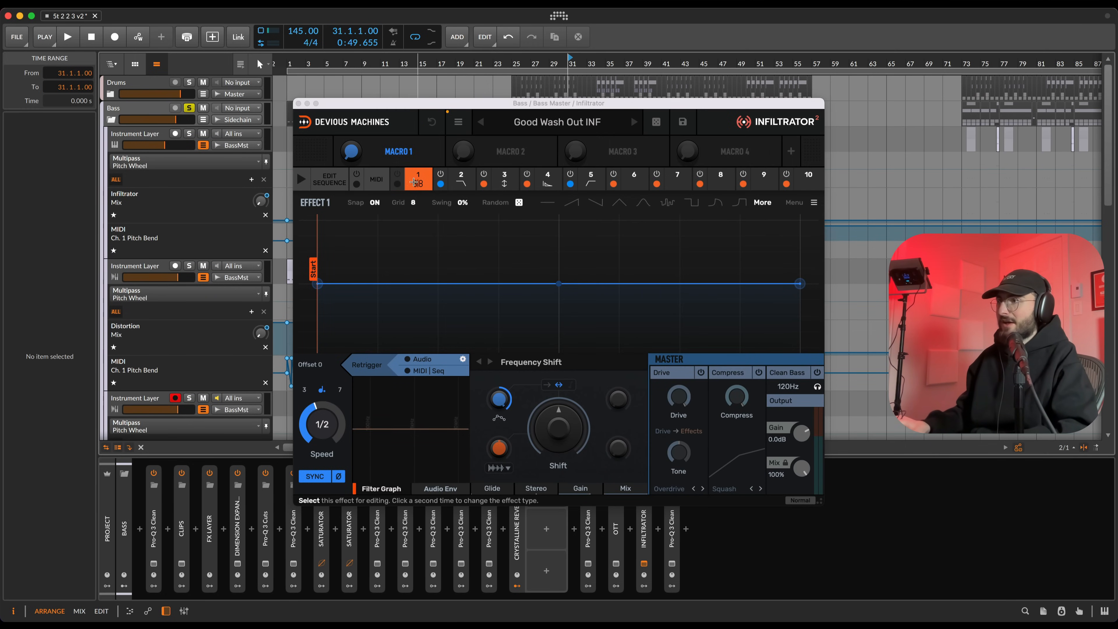
left_click(462, 176)
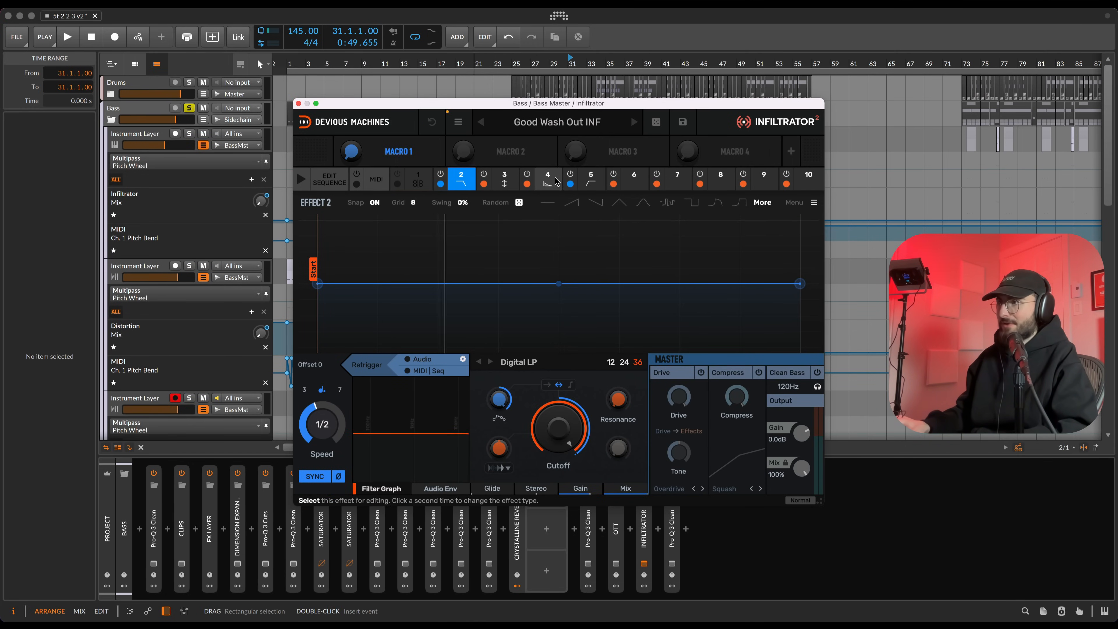
left_click(298, 103)
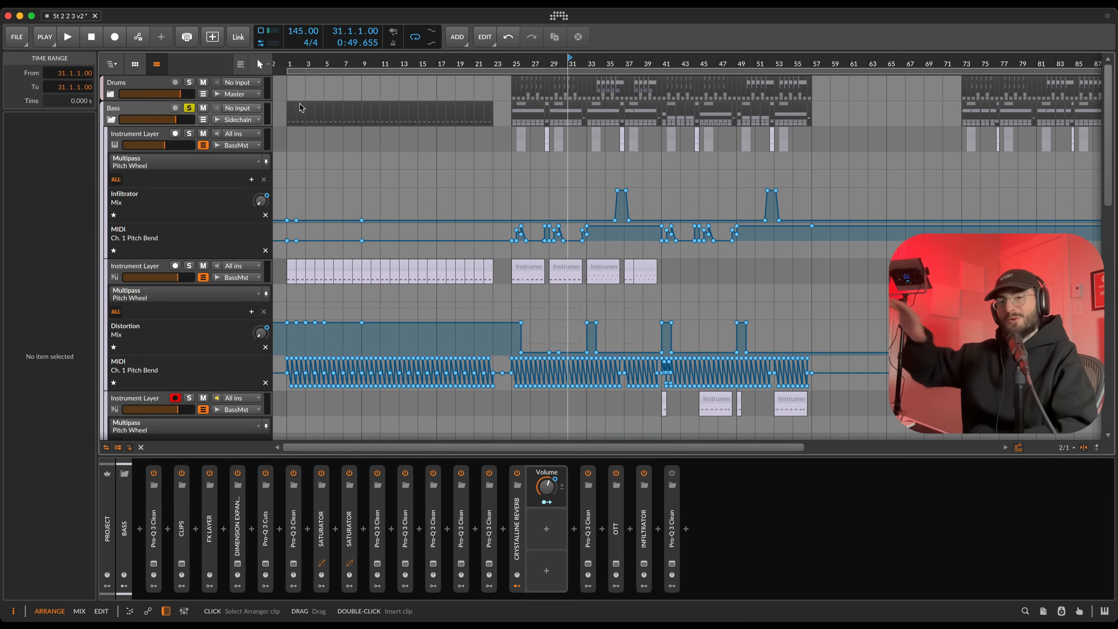
Step: Hide all automation lanes and enable the last Pro-Q 3 Clean on the Bass group, viewing its EQ curve
scroll(464, 175, "right", 5)
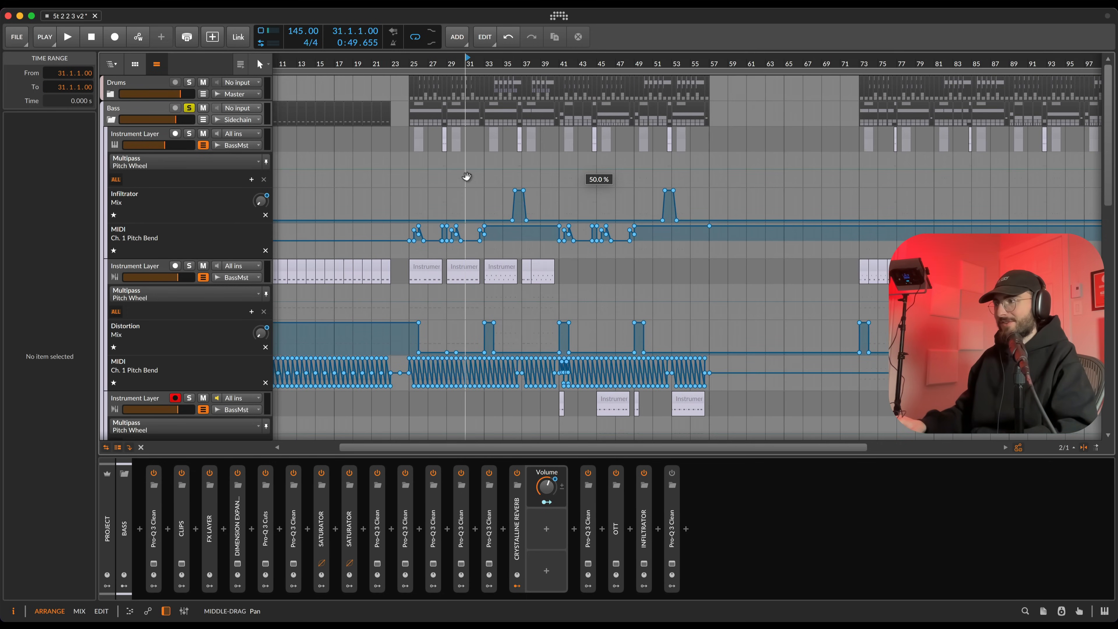
key("a")
key("a")
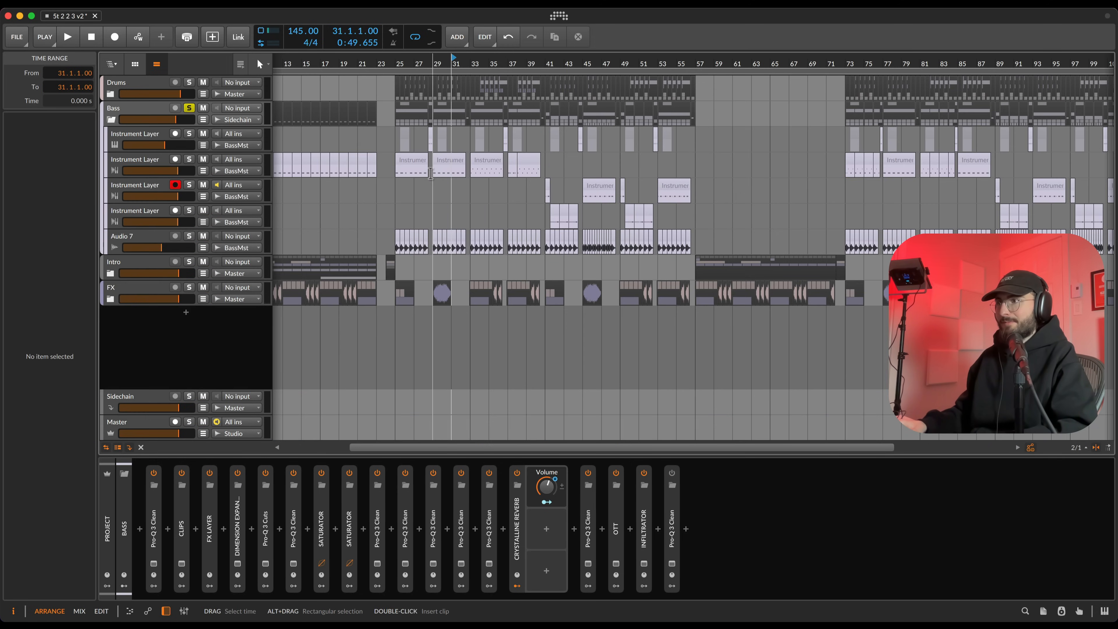
scroll(483, 170, "right", 3)
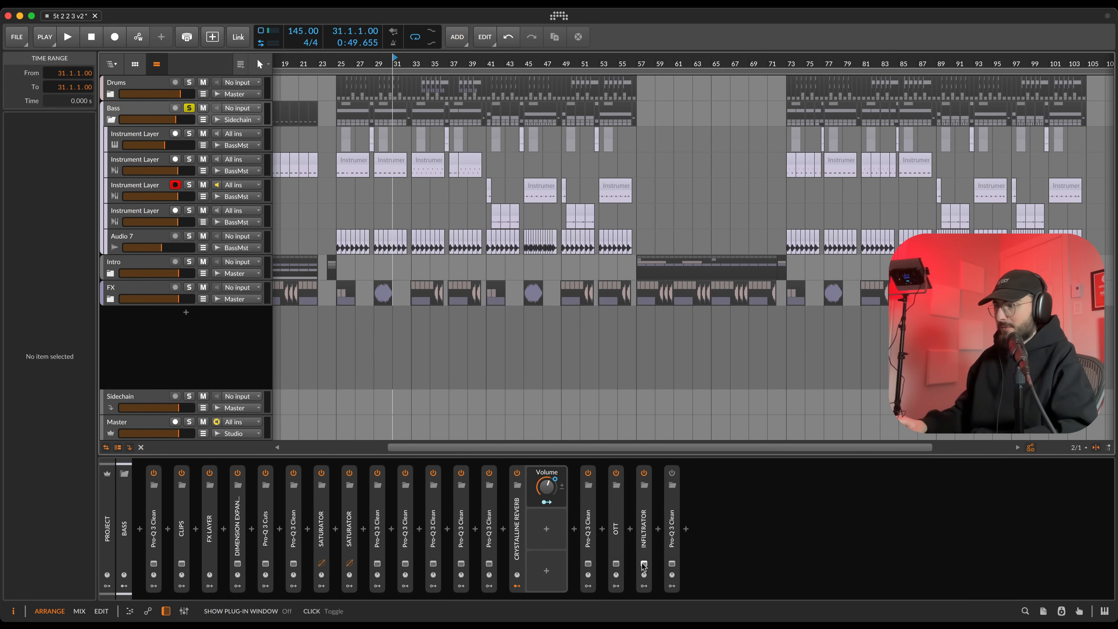
left_click(671, 563)
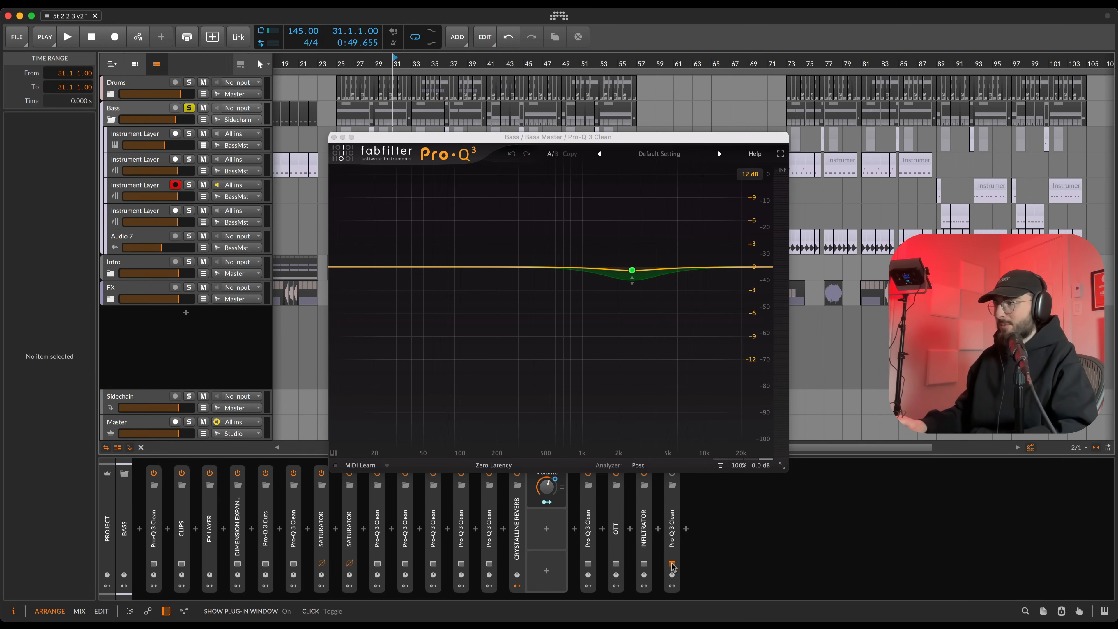
left_click(672, 564)
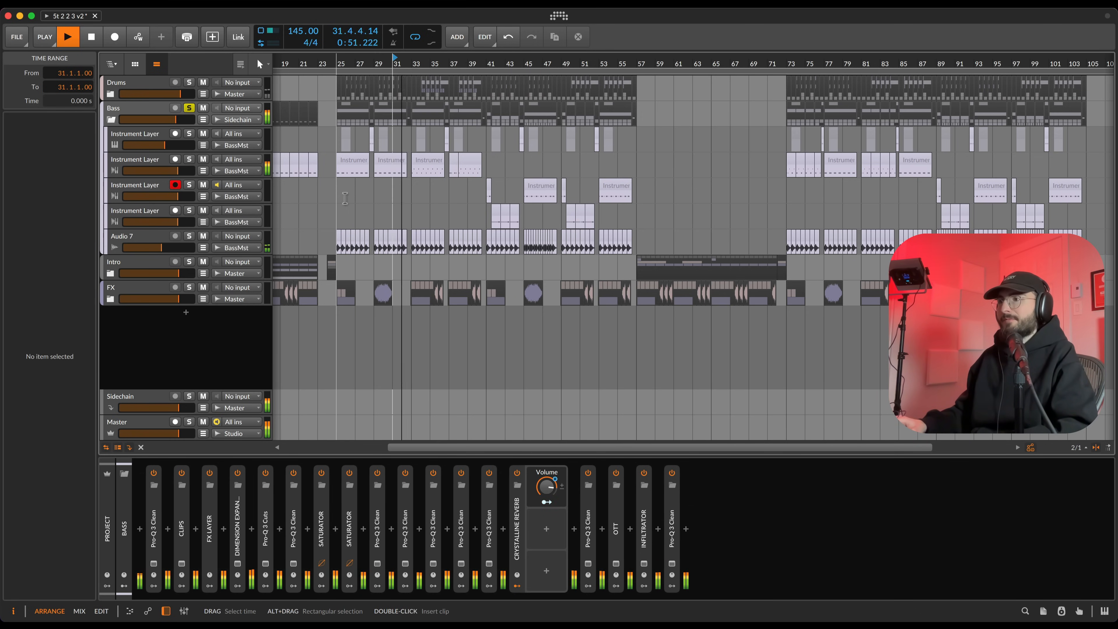
Step: Play the soloed bass from bar 25 with the whole effect chain enabled, stopping before bar 29
left_click(338, 169)
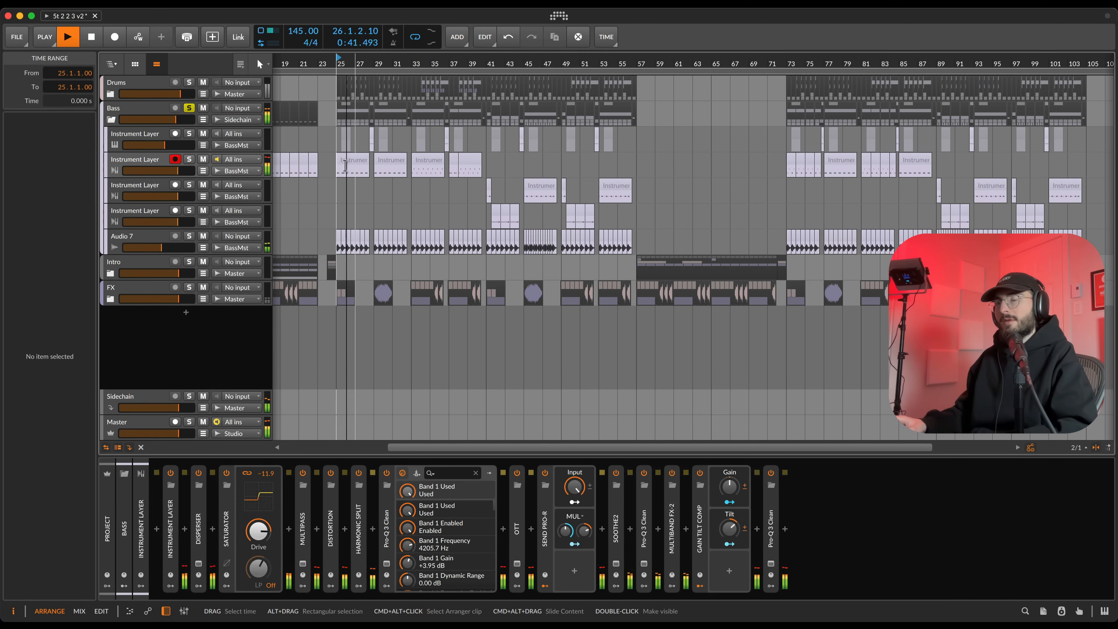
scroll(345, 165, "up", 5)
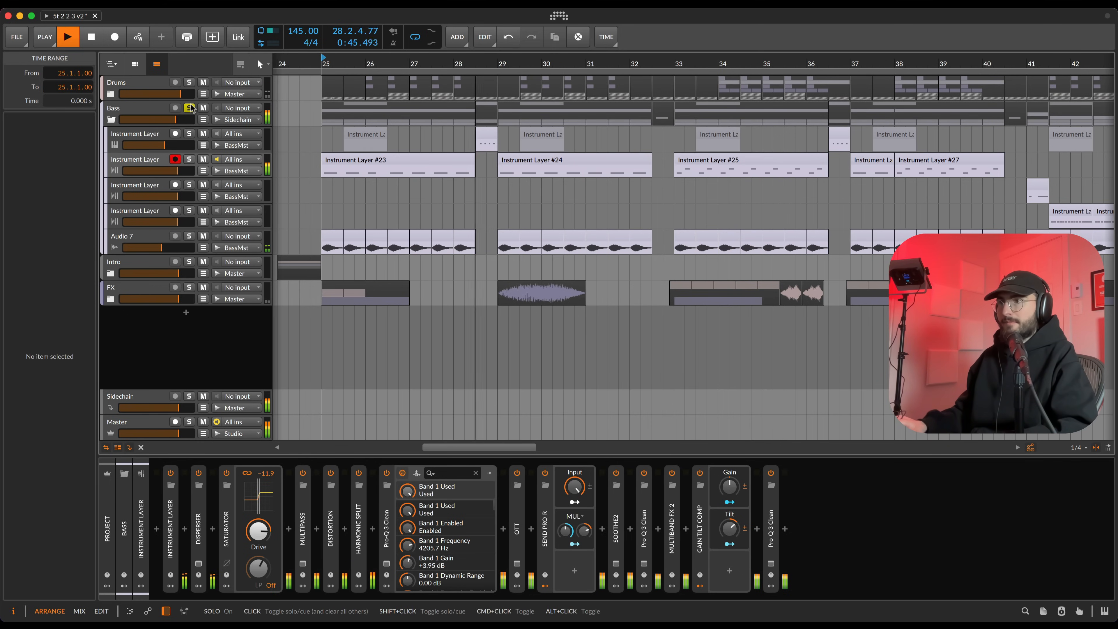
key("space")
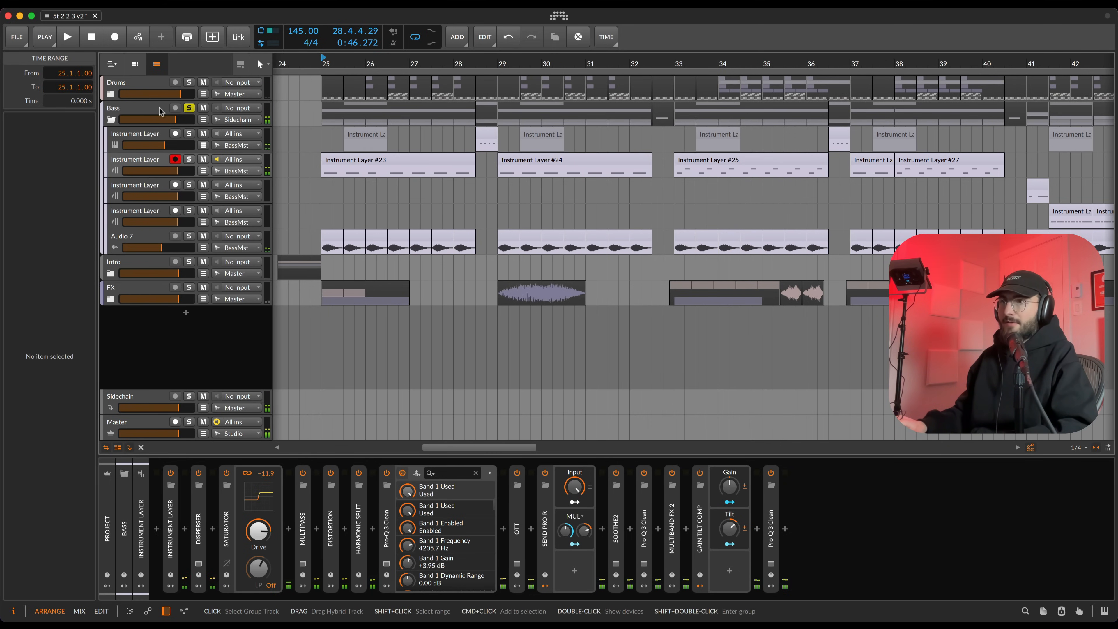
Step: Look over the Bass group's clips from bar 33 to bar 41, marking 33.2.1 to 33.3.1 in the Instrument Layer #25 clip
left_click(188, 112)
scroll(617, 246, "down", 5)
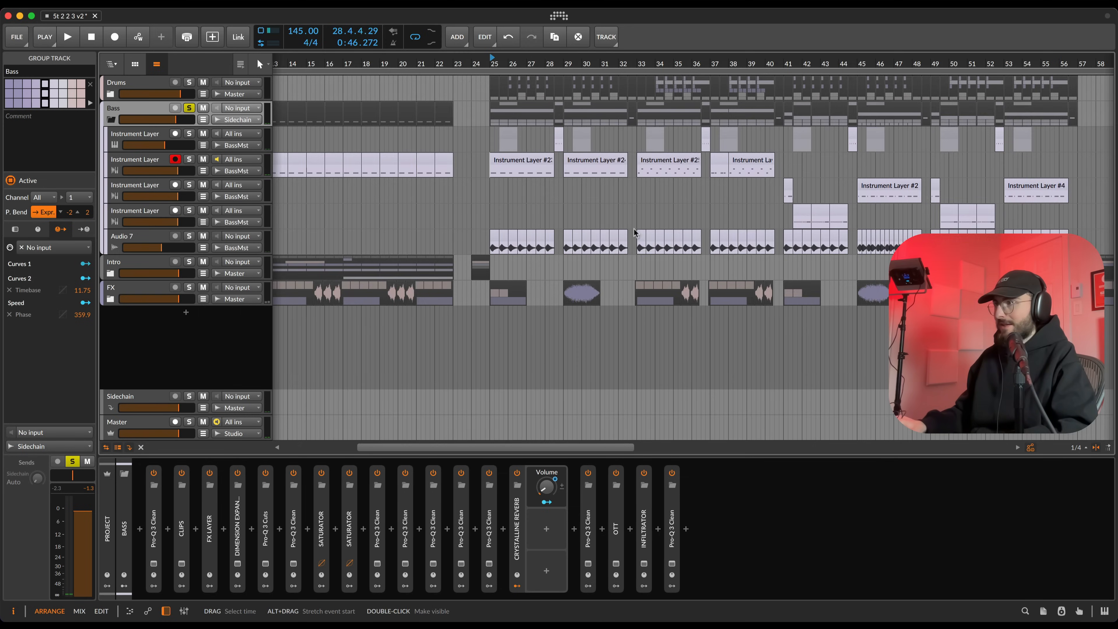
left_click_drag(632, 237, 452, 220)
scroll(475, 207, "up", 6)
left_click(417, 182)
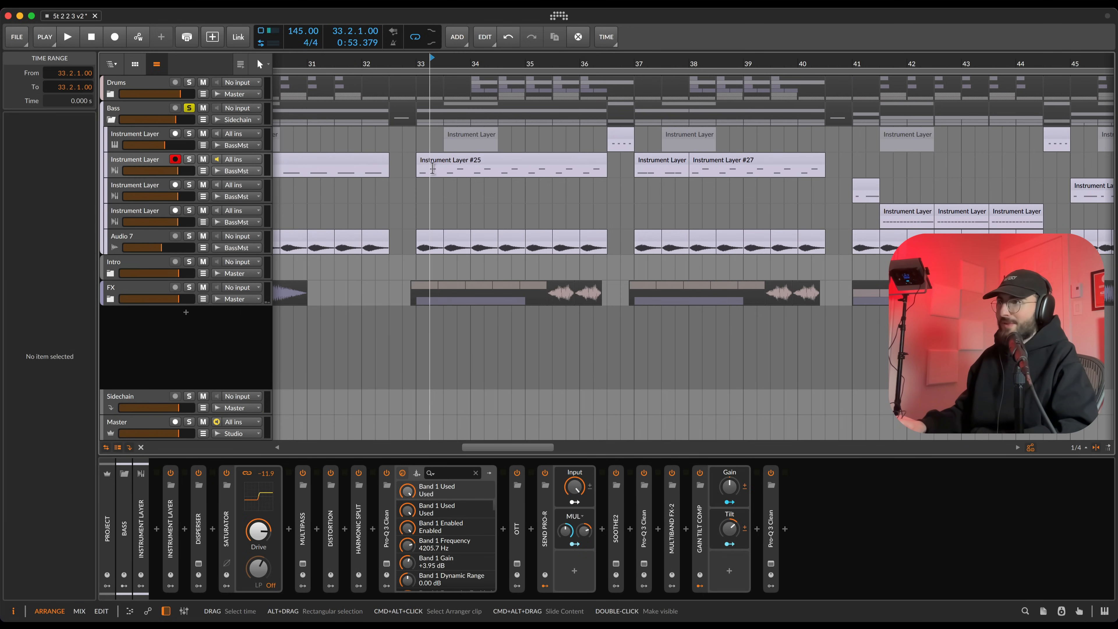
left_click_drag(432, 168, 450, 169)
scroll(458, 223, "right", 3)
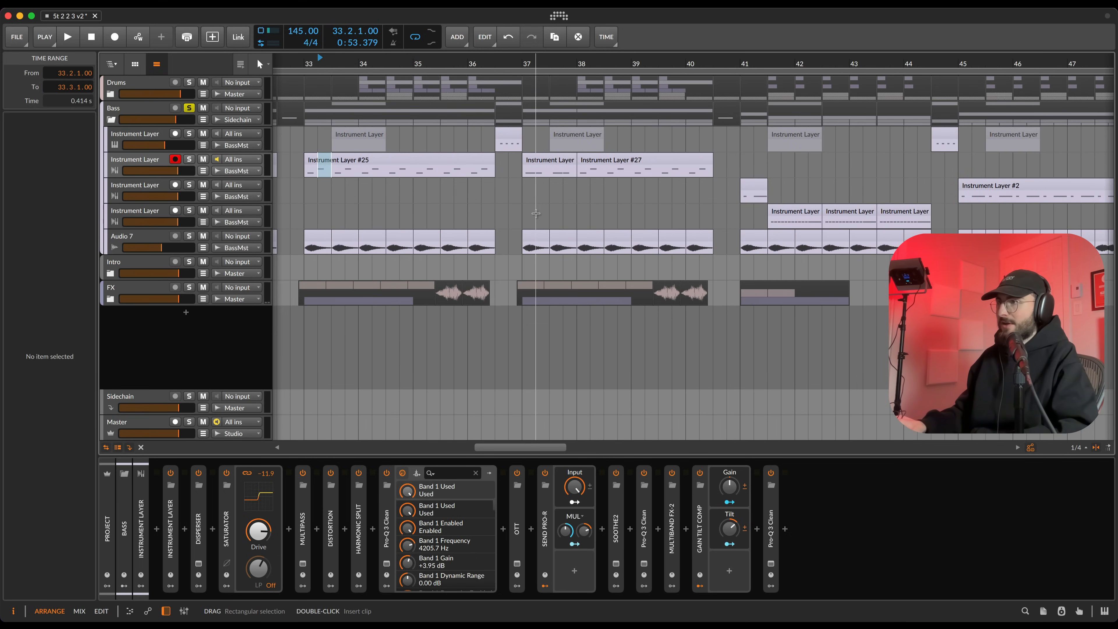
scroll(616, 213, "right", 4)
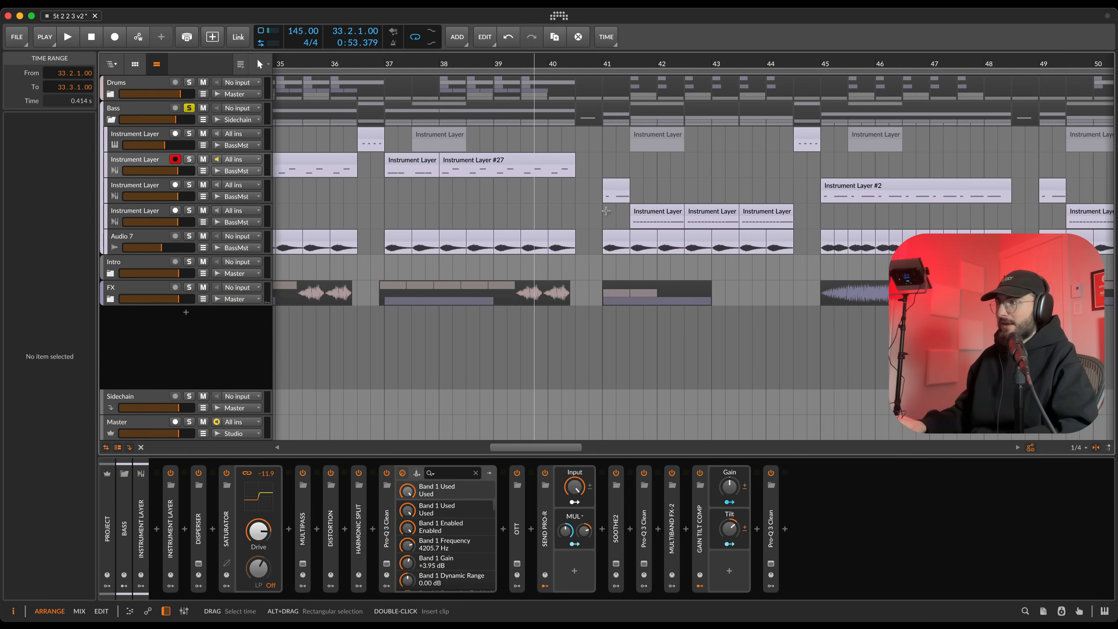
Step: Inspect the device chain behind the fourth Instrument Layer track's clip at 41.3.1, and set the play start there
left_click(657, 214)
scroll(544, 224, "right", 5)
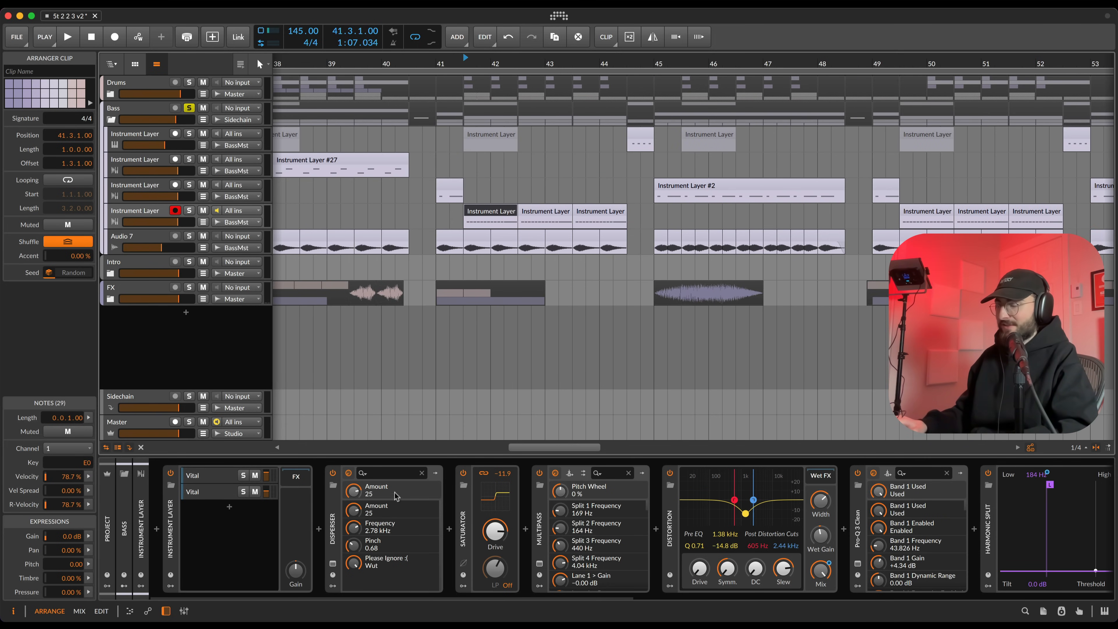
scroll(465, 489, "right", 10)
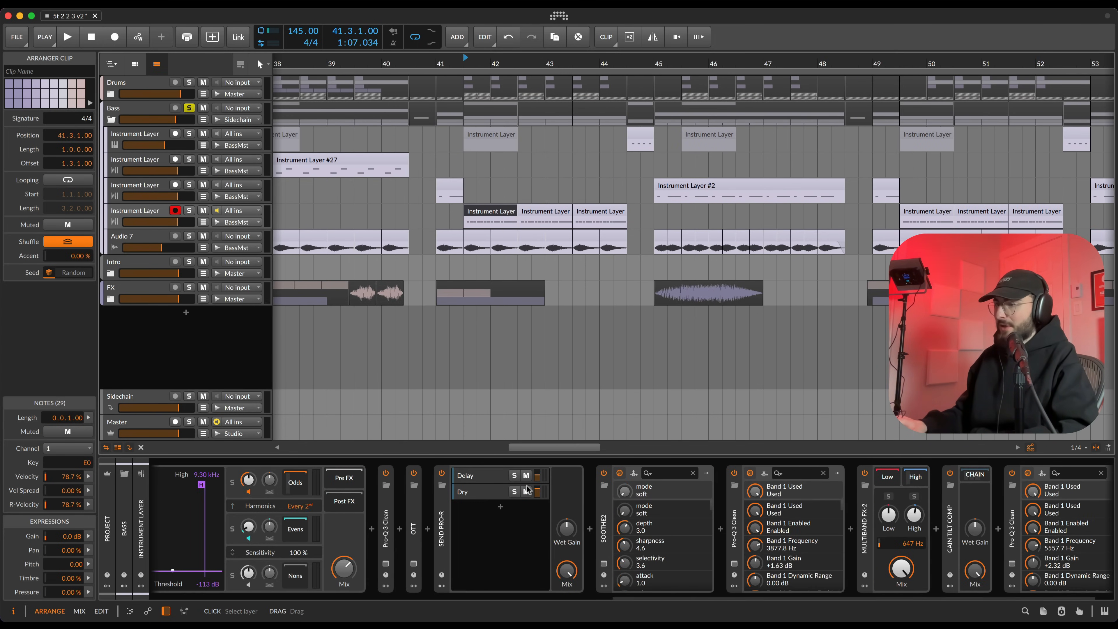
scroll(528, 489, "left", 10)
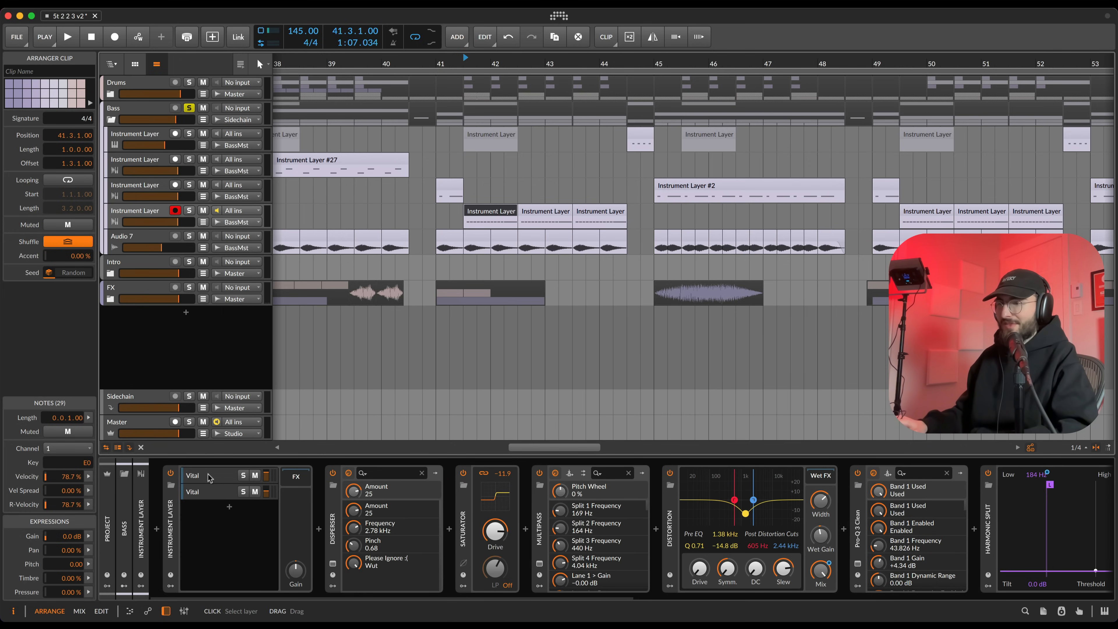
left_click(462, 223)
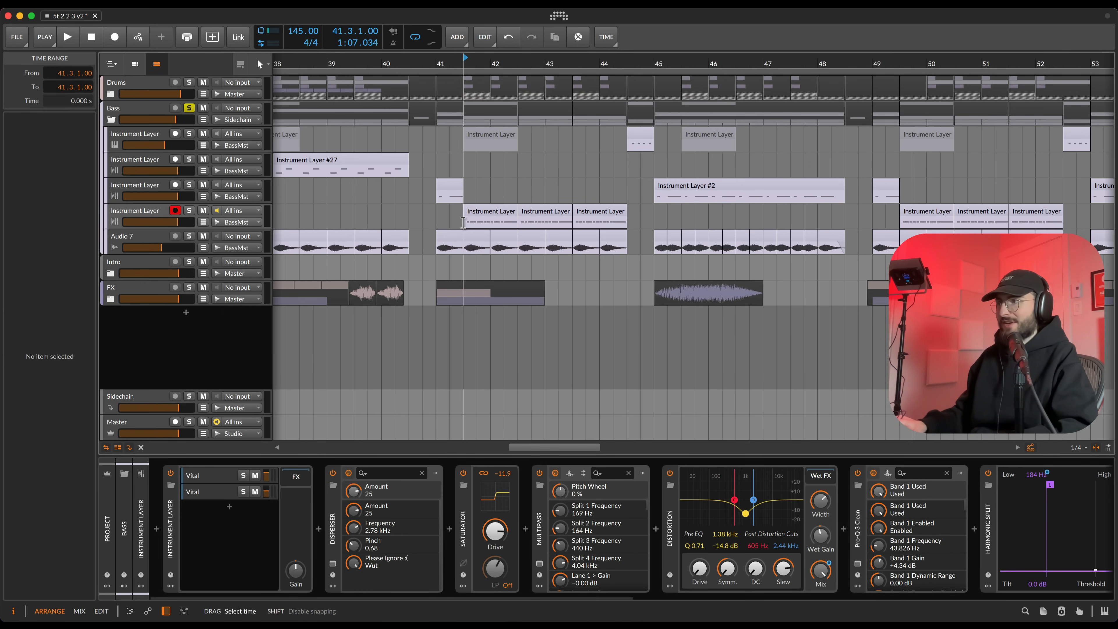
Step: Play the bass from 41.3.1, toggling the solo of the fourth Instrument Layer track on and off between playbacks
key("space")
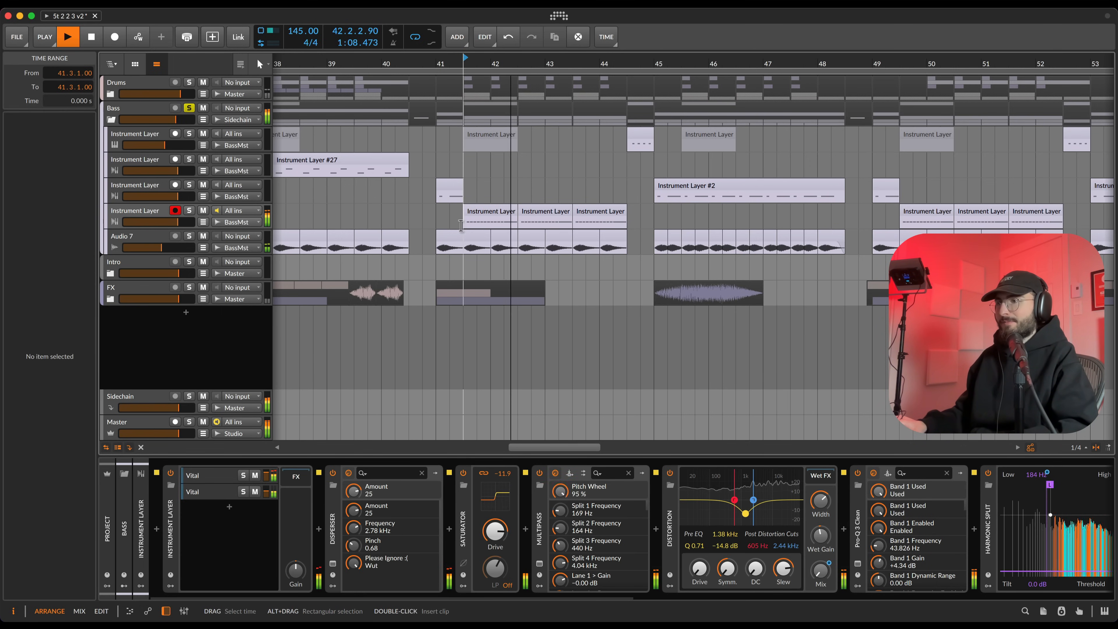
key("s")
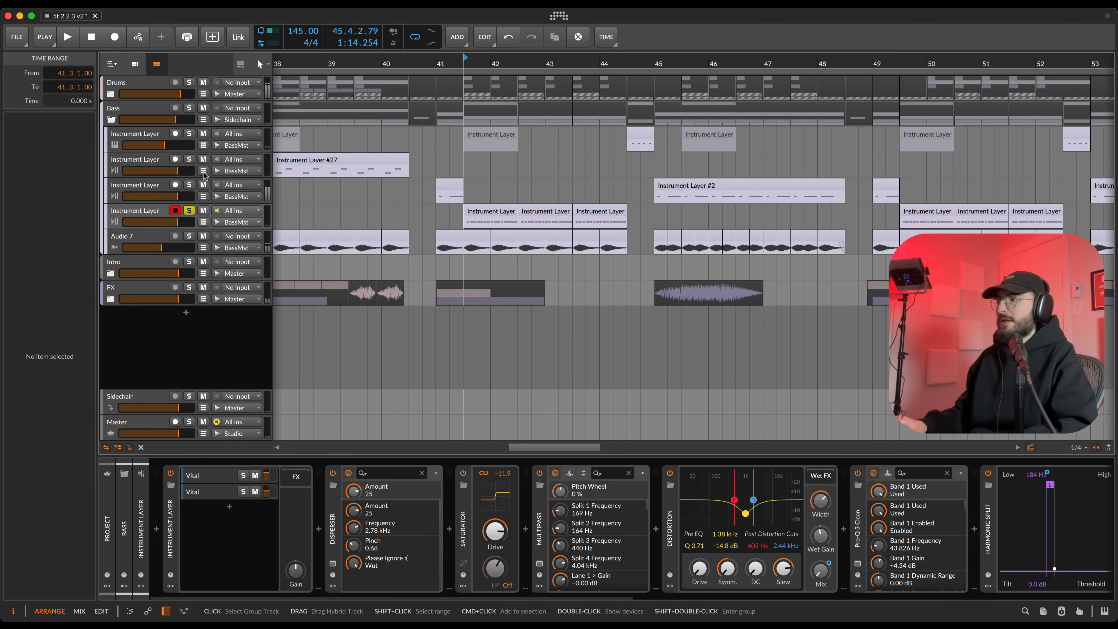
key("s")
key("space")
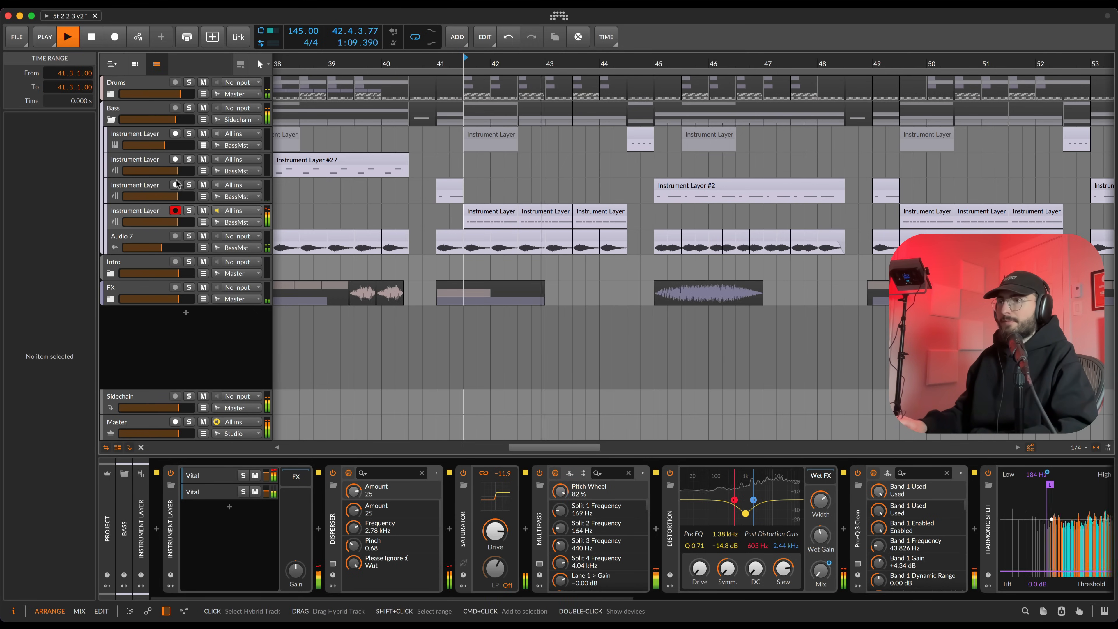
key("space")
Step: Audition the Audio 7 track soloed from 41.3.1, and remove its solo
left_click(169, 242)
key("s")
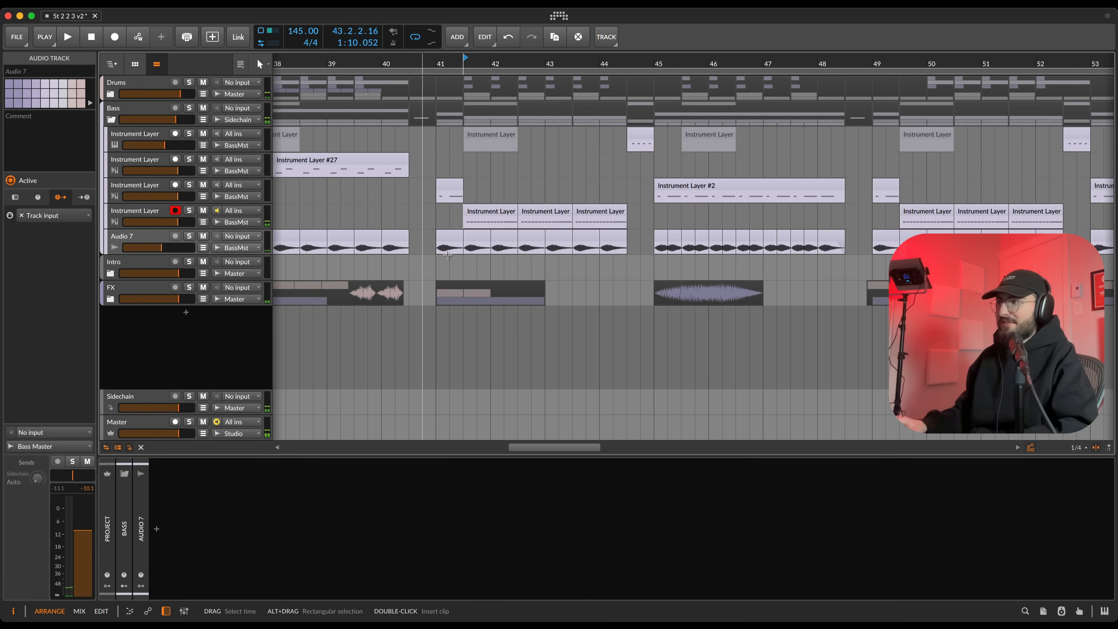
left_click(465, 251)
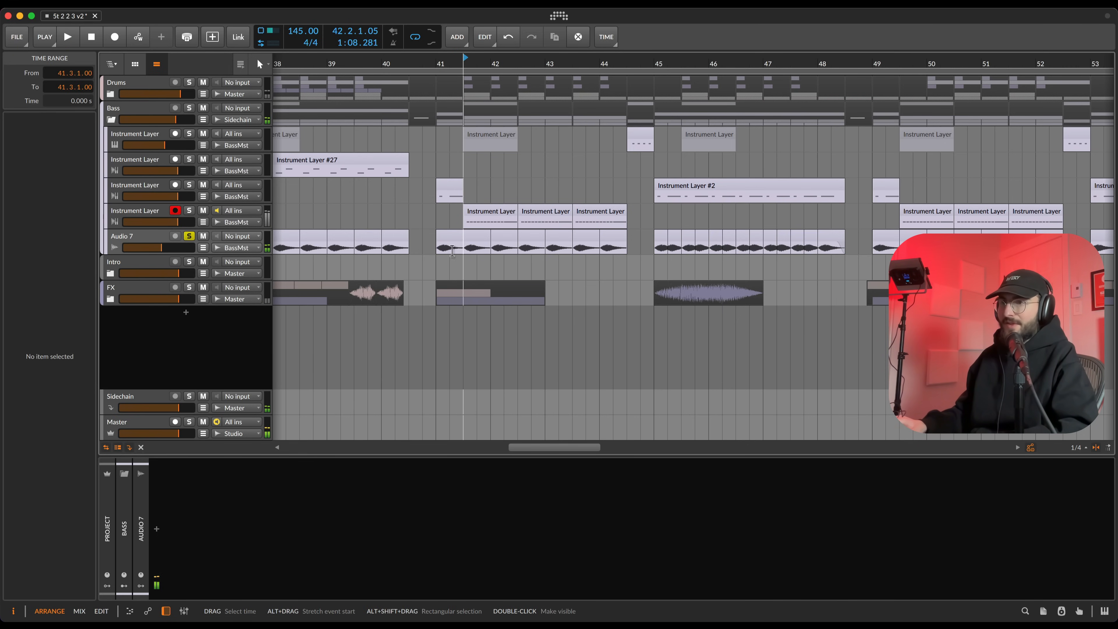
key("s")
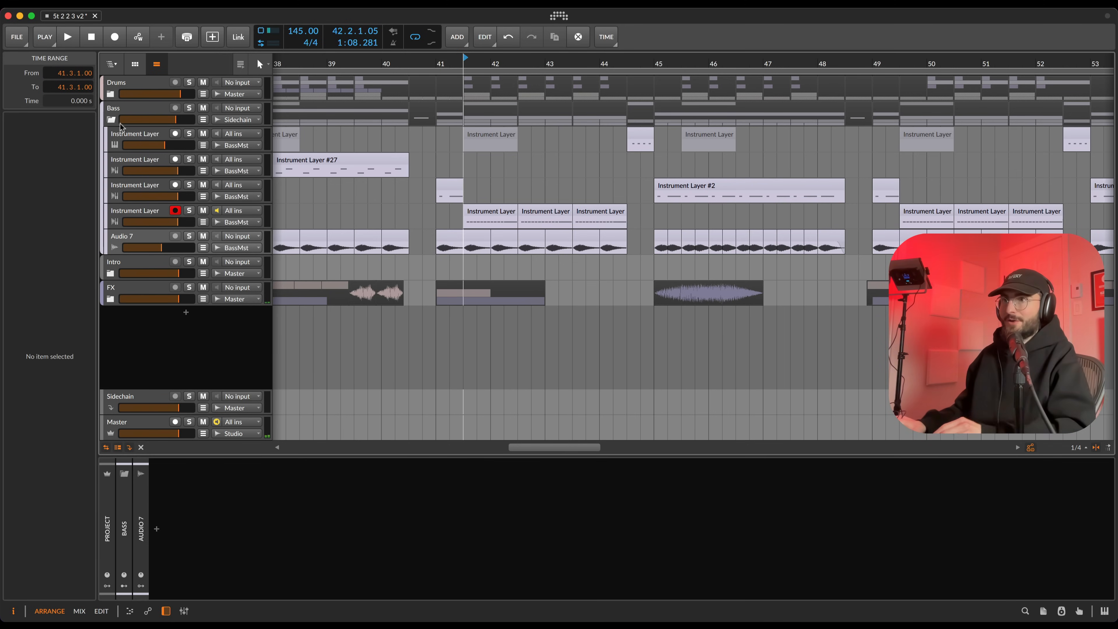
Step: Collapse the Bass group and select the Intro group at the start of the arrangement
left_click(111, 120)
left_click(123, 134)
scroll(360, 222, "down", 2)
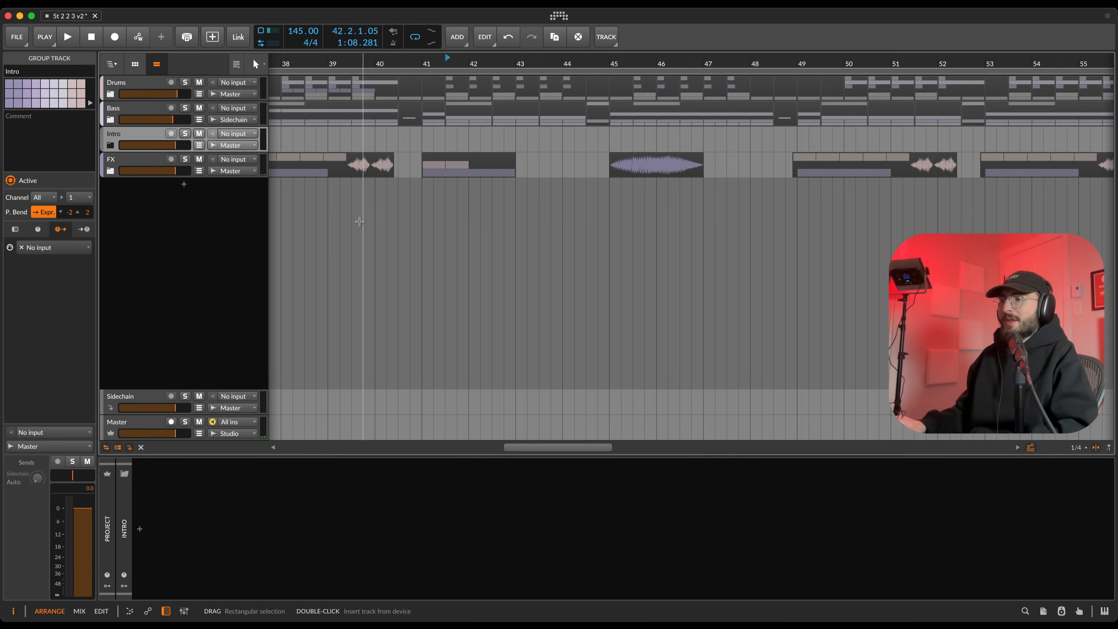
scroll(359, 221, "down", 5)
left_click_drag(387, 222, 828, 224)
left_click_drag(391, 262, 770, 246)
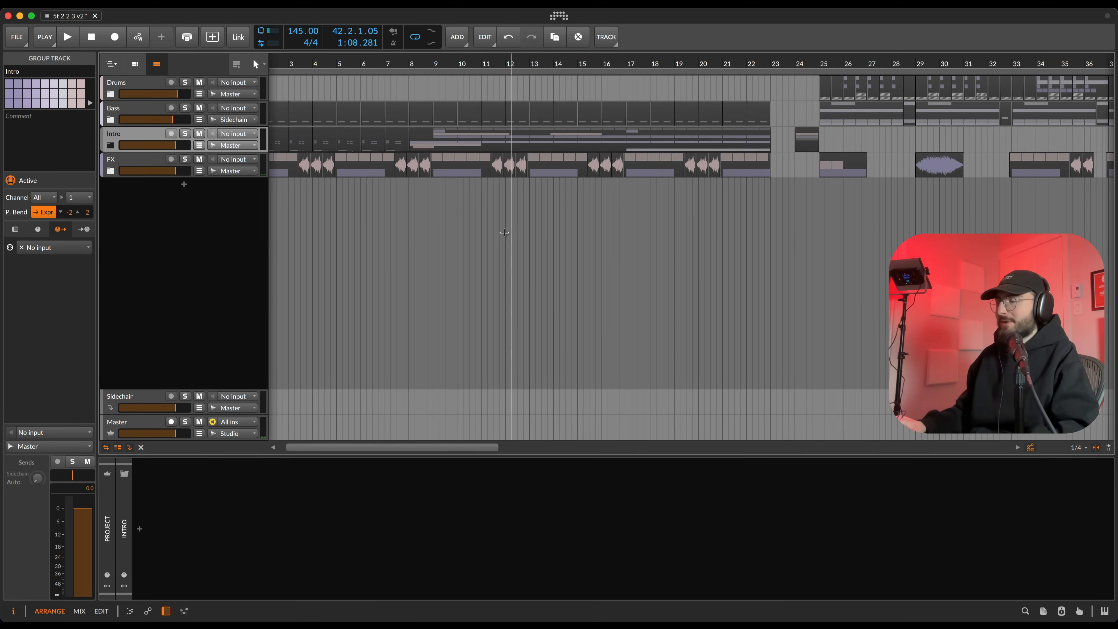
left_click_drag(505, 232, 548, 232)
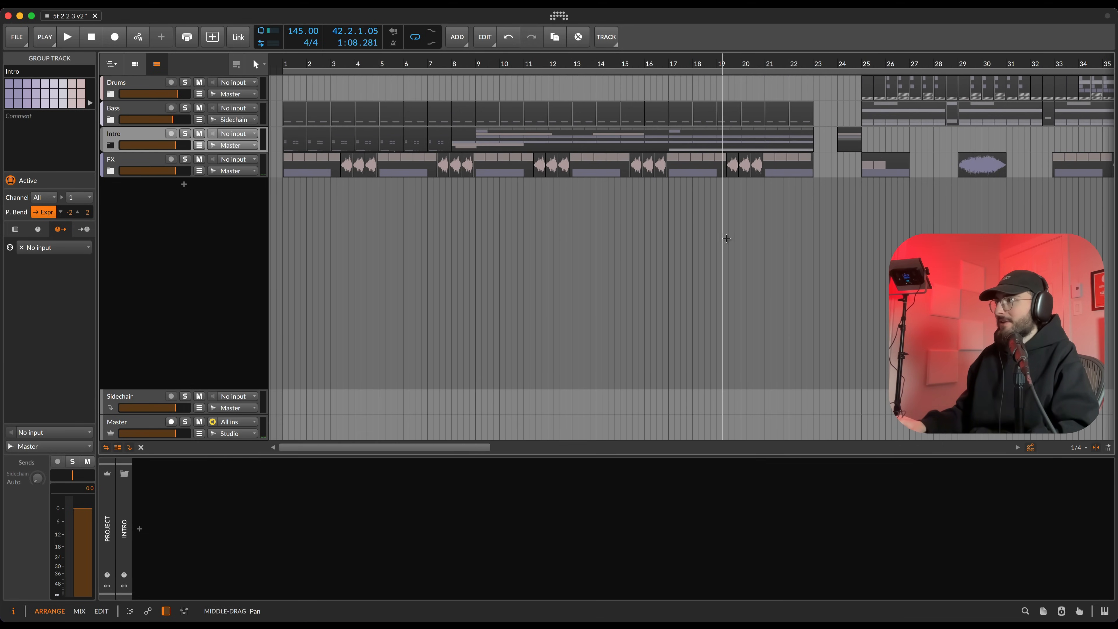
Step: Expand the Intro and FX groups to show their child tracks
left_click(111, 145)
scroll(424, 187, "down", 3)
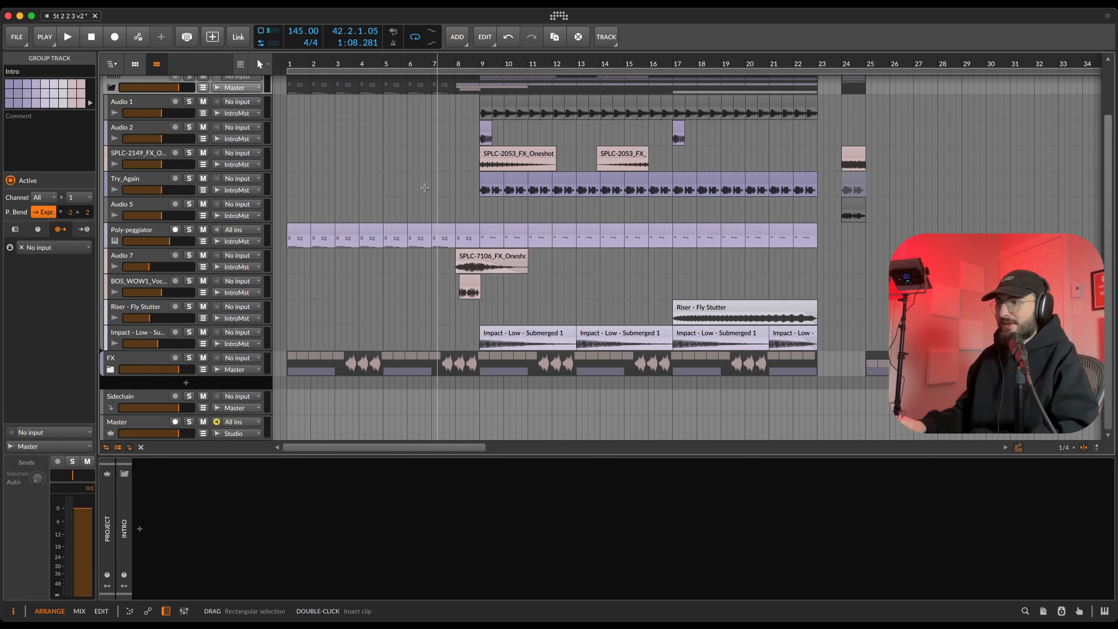
left_click(110, 370)
scroll(389, 167, "down", 4)
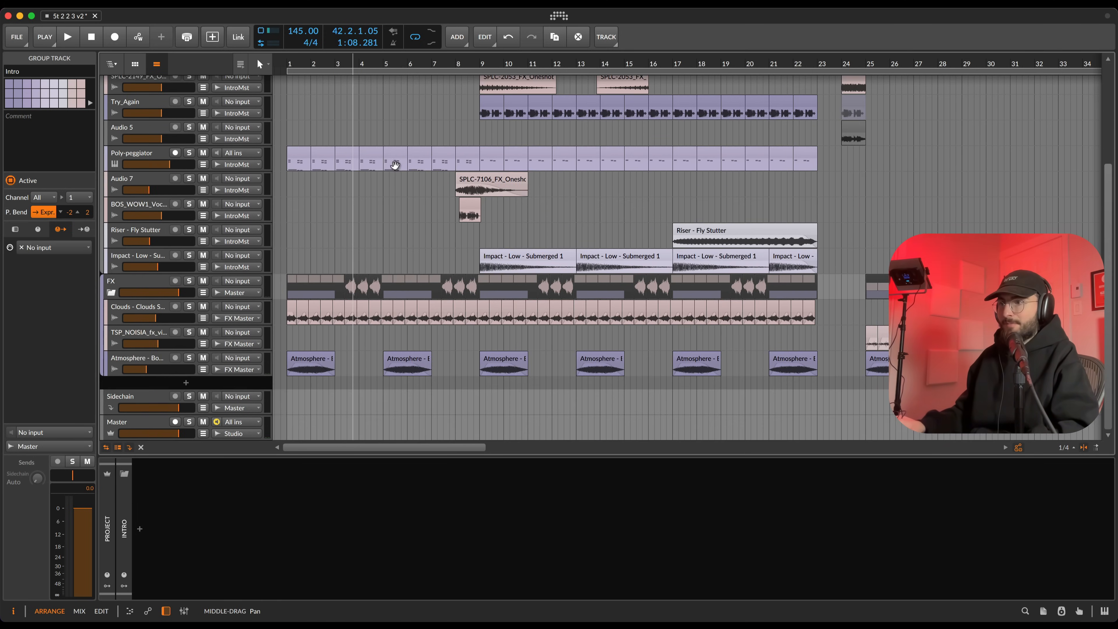
scroll(302, 309, "down", 1)
Step: Set the play start to 1.1.1 on the Clouds track and collapse the Intro group
left_click(287, 320)
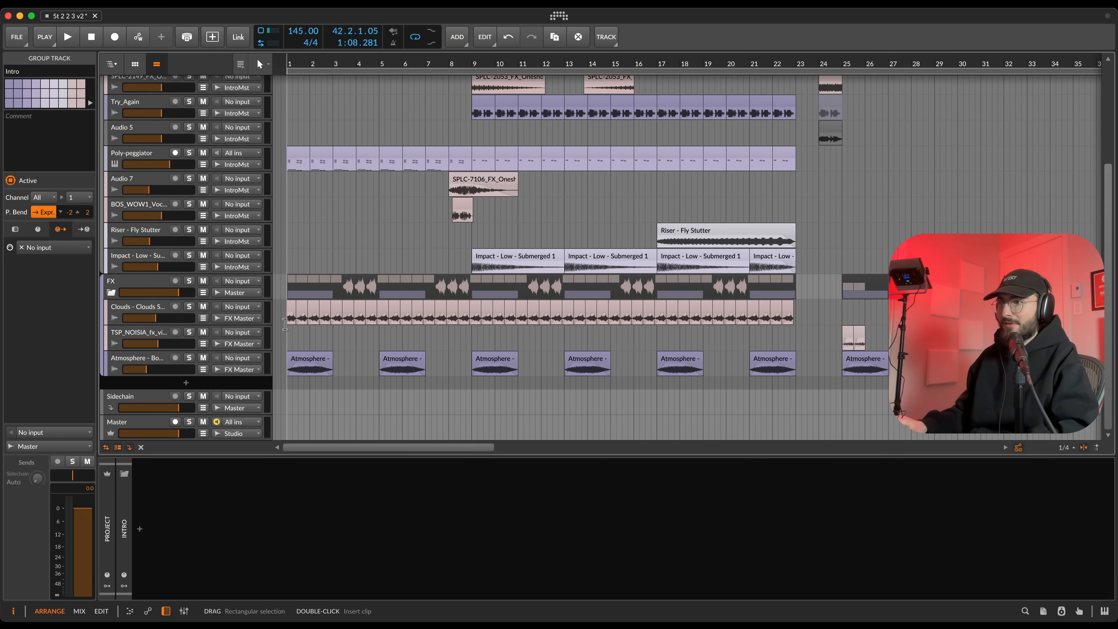
scroll(132, 253, "up", 4)
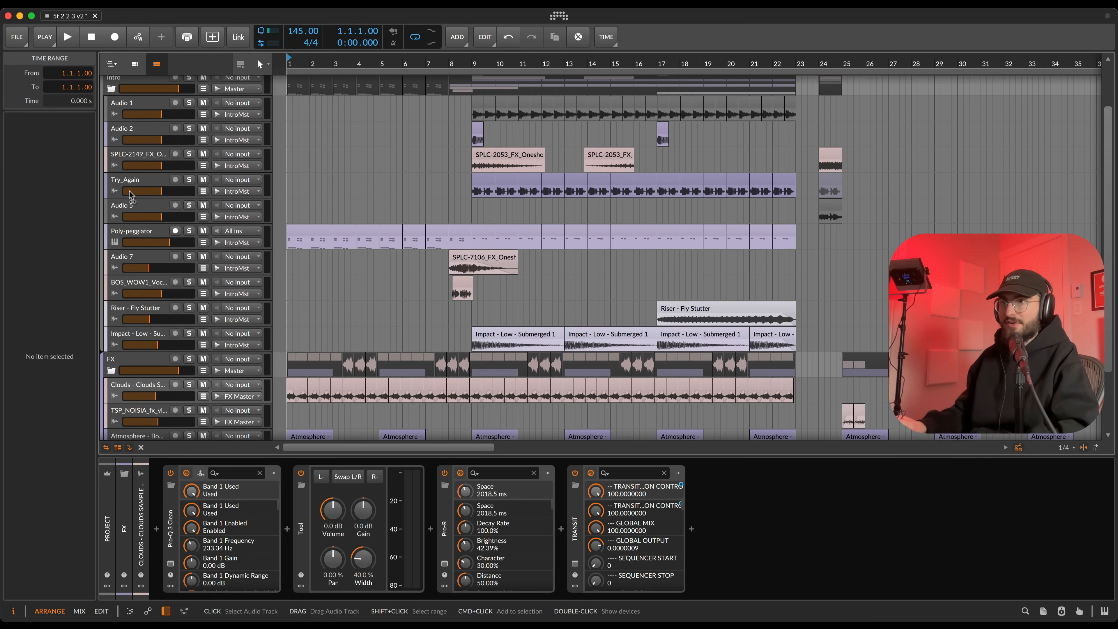
left_click(111, 88)
Step: Solo the Clouds track in the FX group and play it from bar 1 into bar 2
left_click(156, 189)
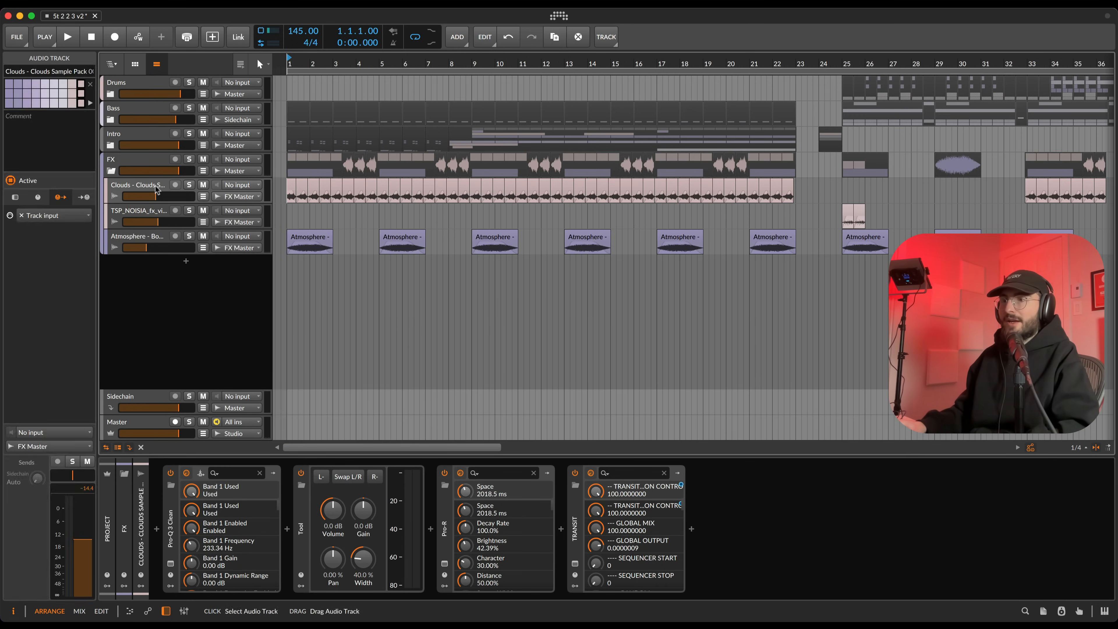
key("s")
key("space")
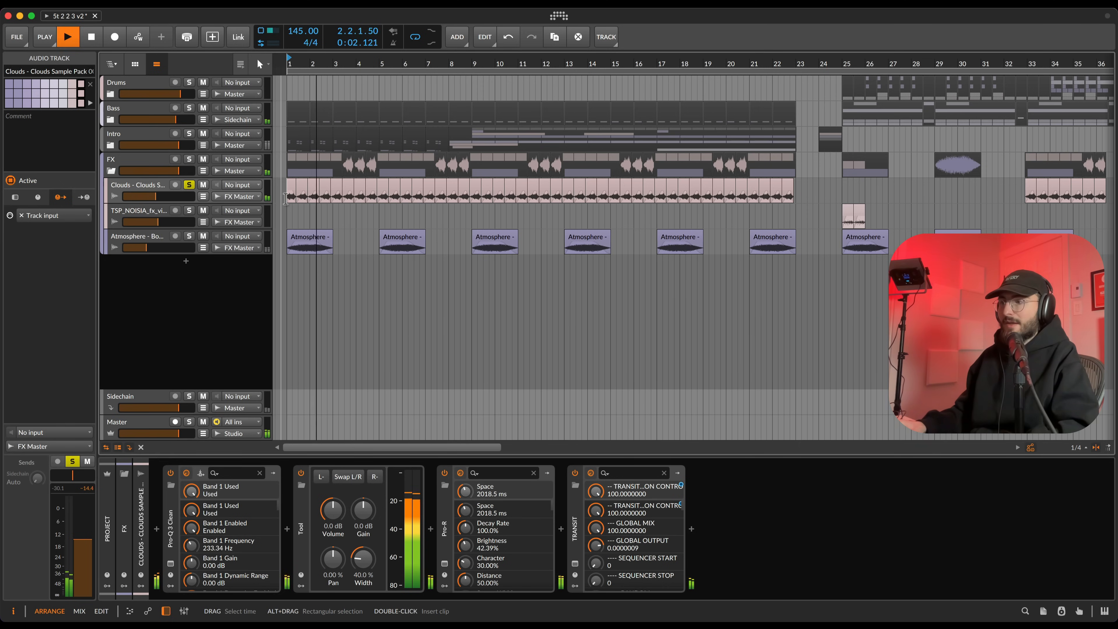
key("space")
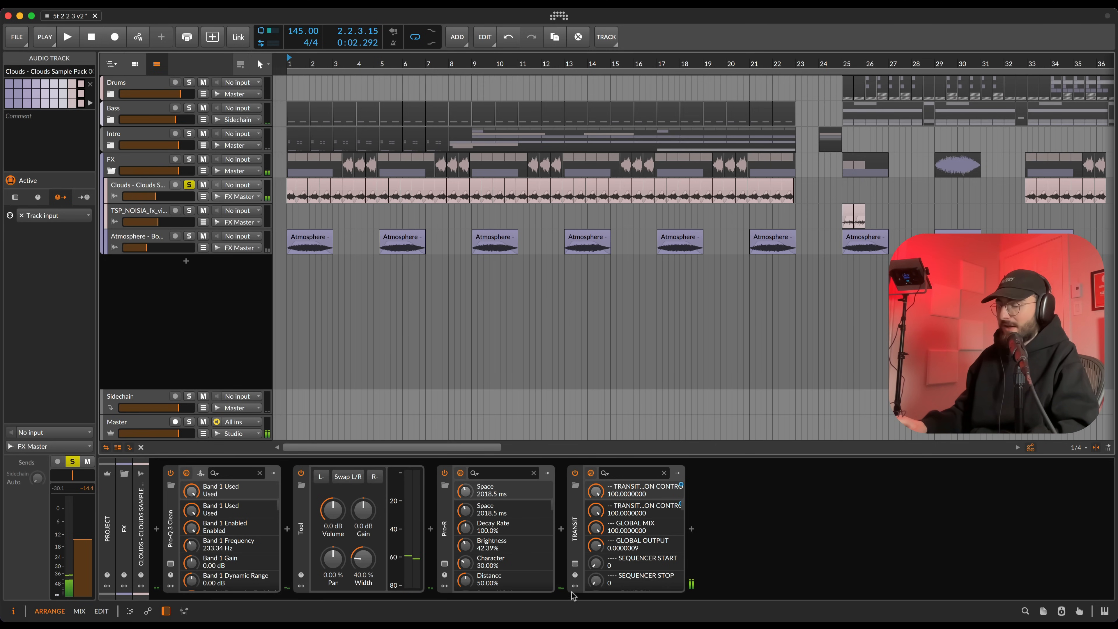
Step: Inspect the Clouds track's Transit plug-in and its Transition Control automation, closing both views
left_click(574, 563)
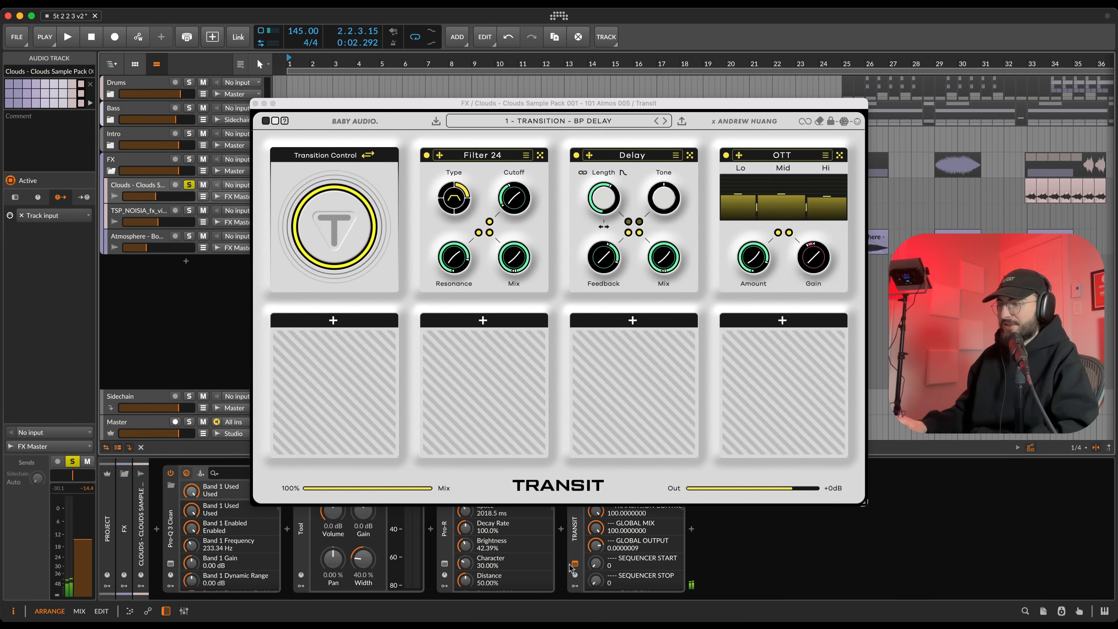
left_click(574, 563)
key("a")
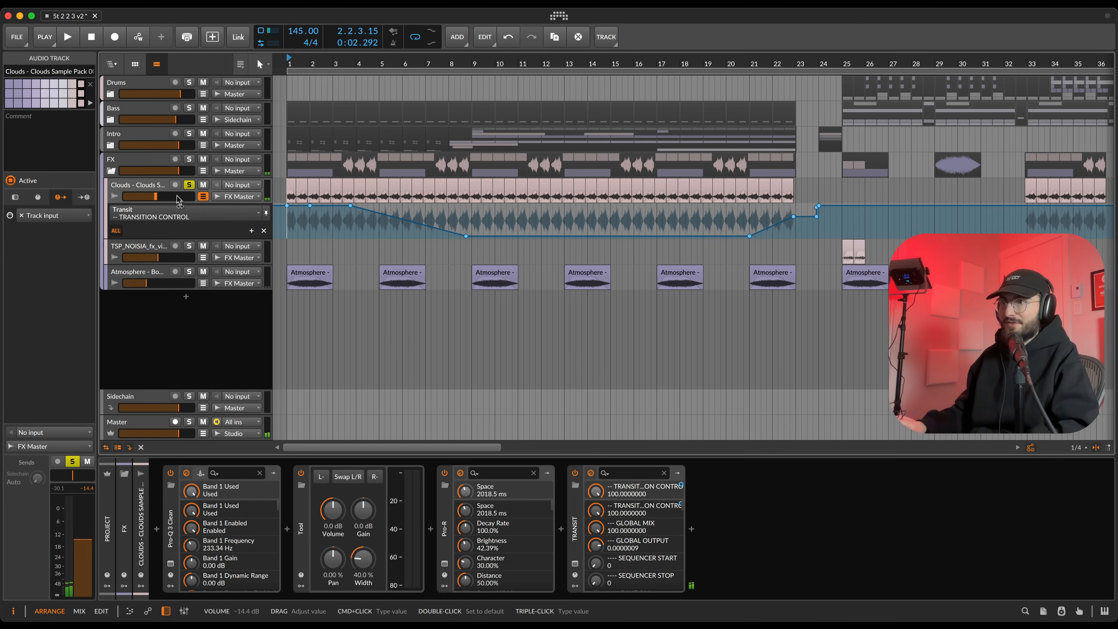
key("a")
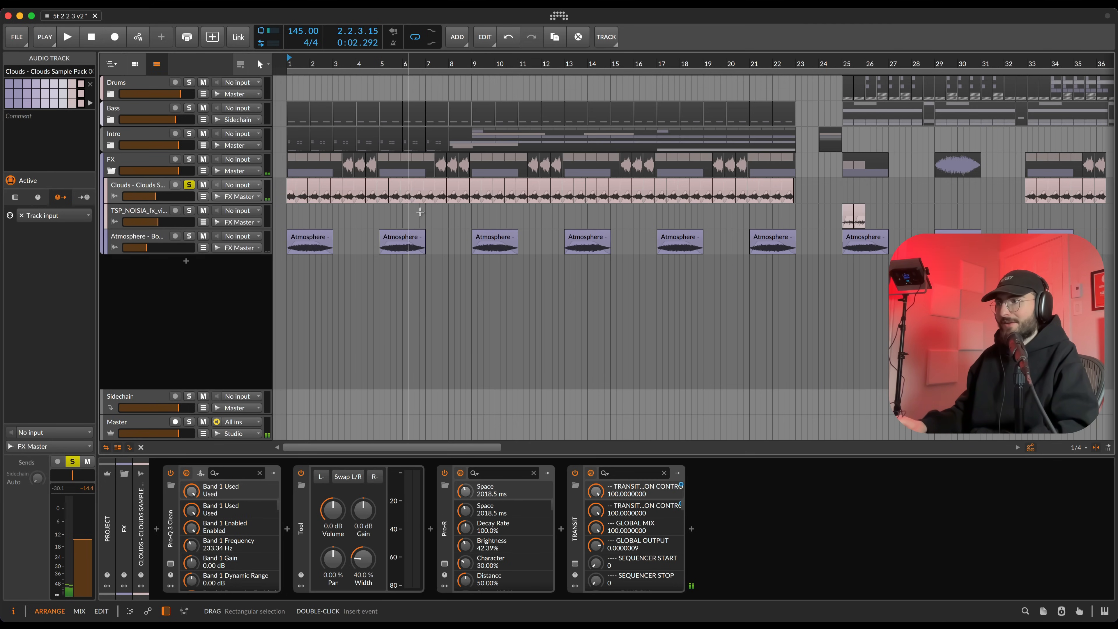
Step: View the Pro-R and Pro-Q 3 Clean plug-in windows on the Clouds track, and turn off the track's solo
left_click(443, 565)
left_click(444, 564)
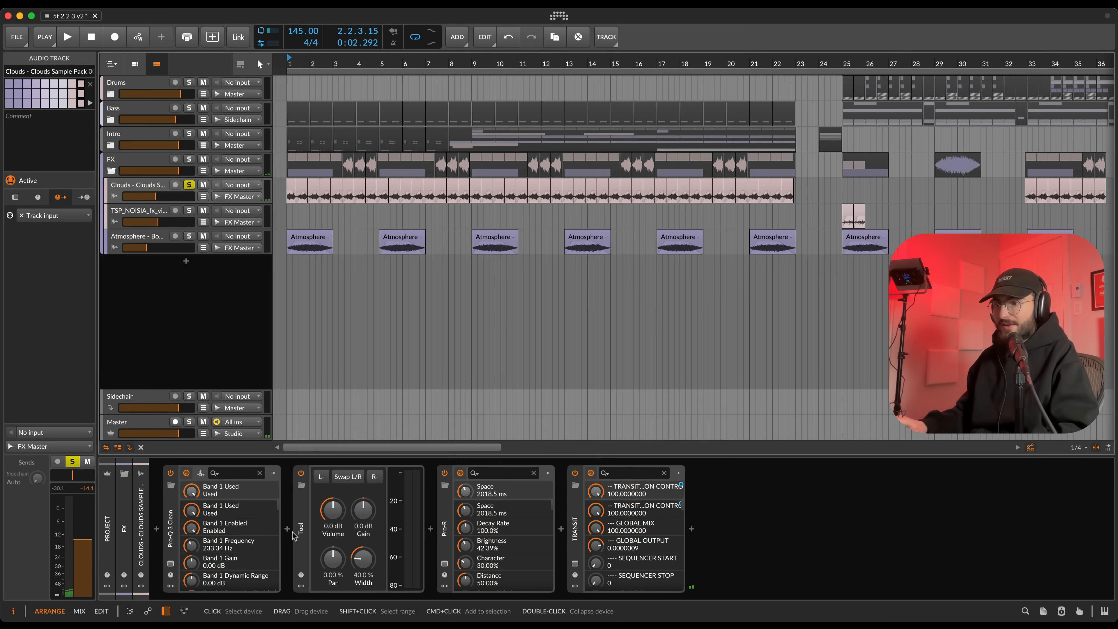
left_click(170, 564)
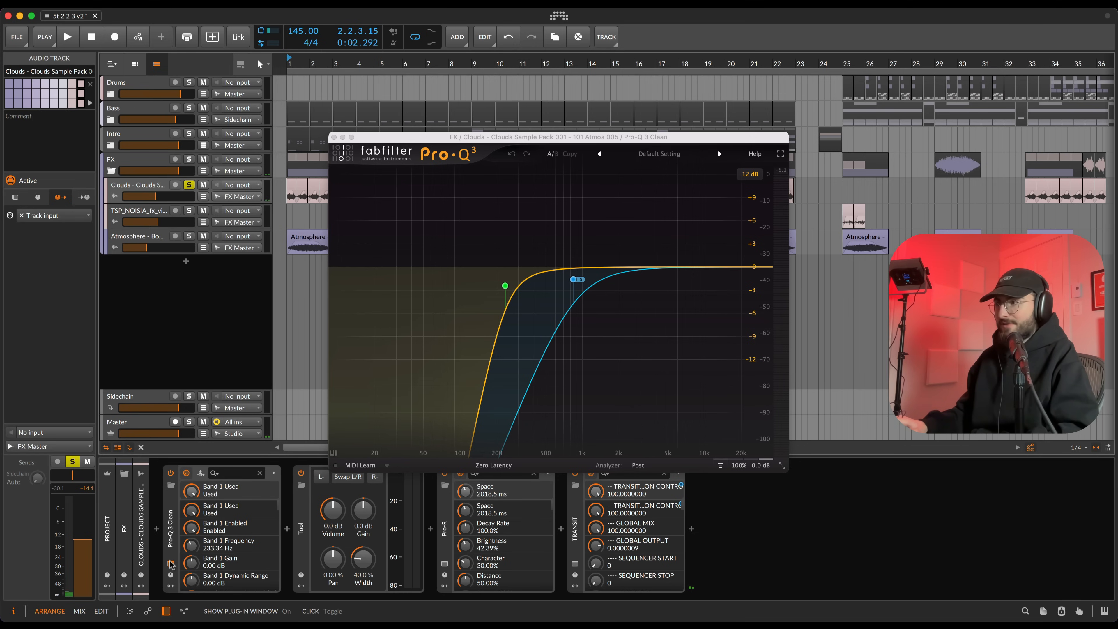
left_click(171, 563)
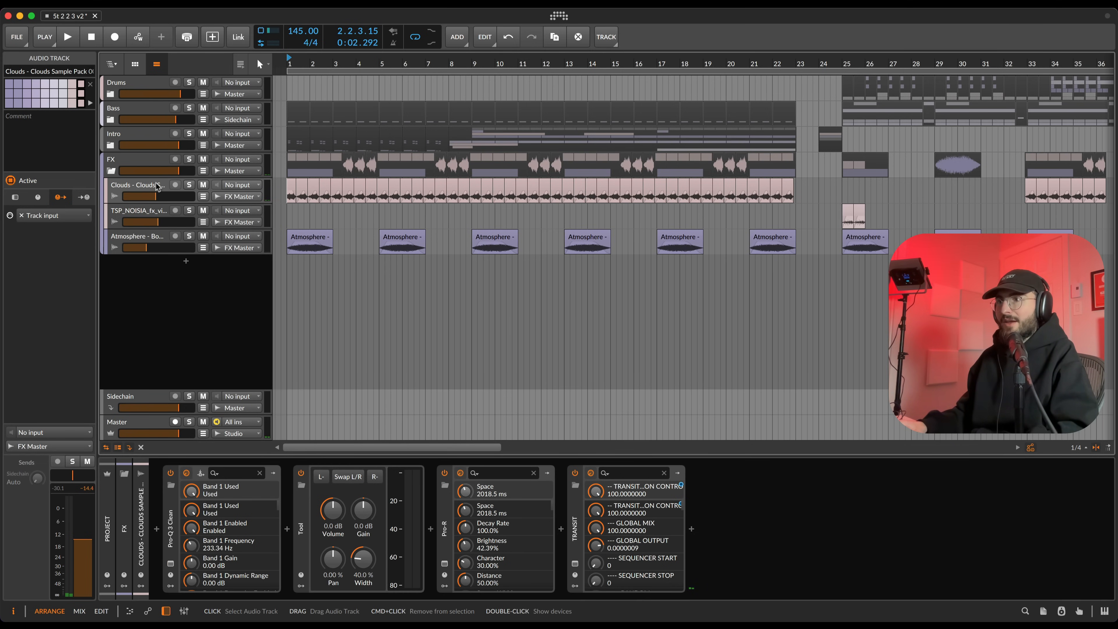
Step: Solo the TSP_NOISIA vinyl noise track and play it from 25.1.1 to the end of that bar
scroll(323, 243, "down", 3)
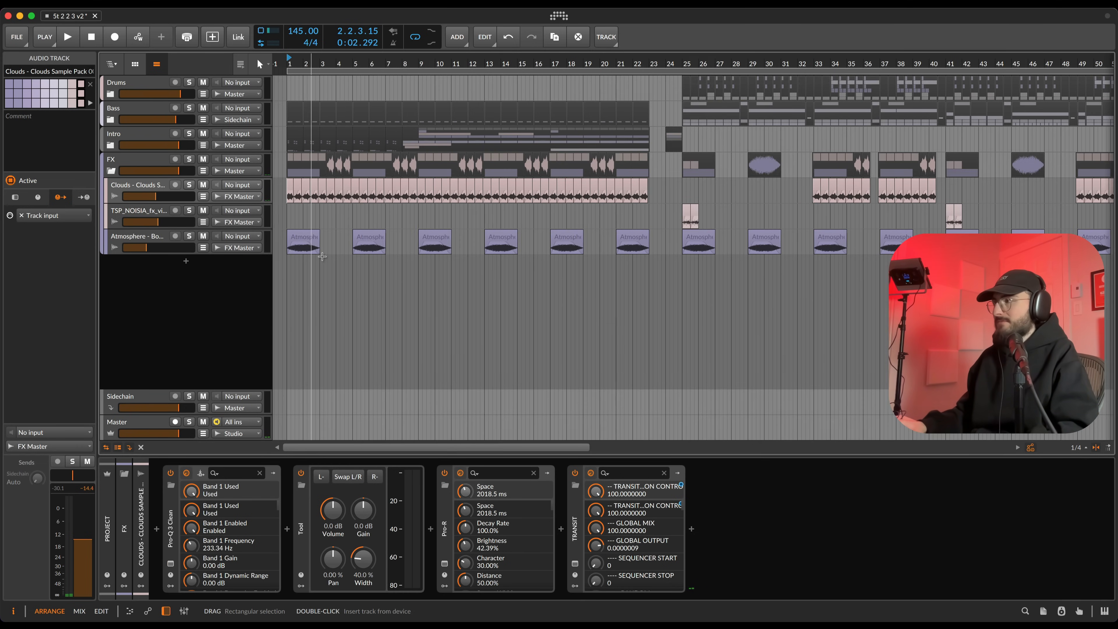
left_click(132, 212)
scroll(692, 225, "up", 4)
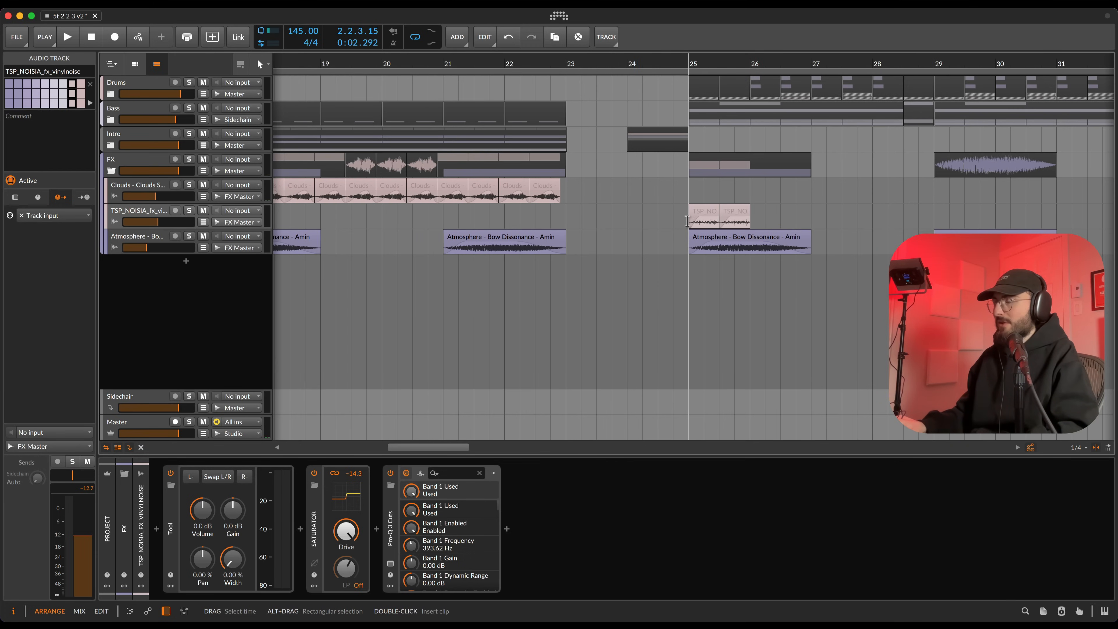
left_click(687, 220)
key("s")
key("space")
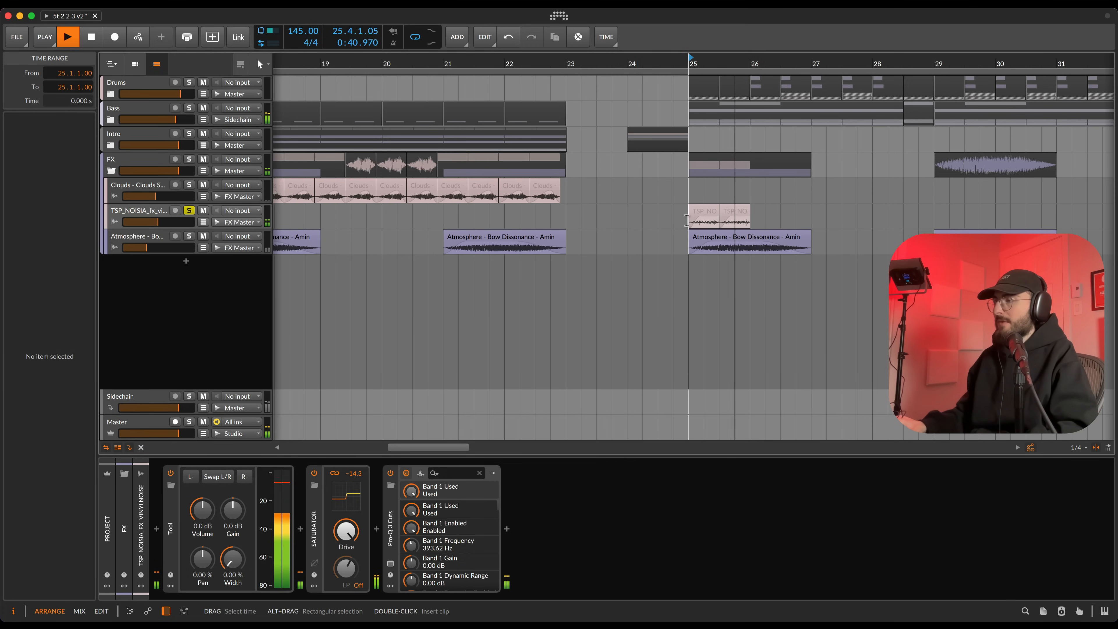
key("space")
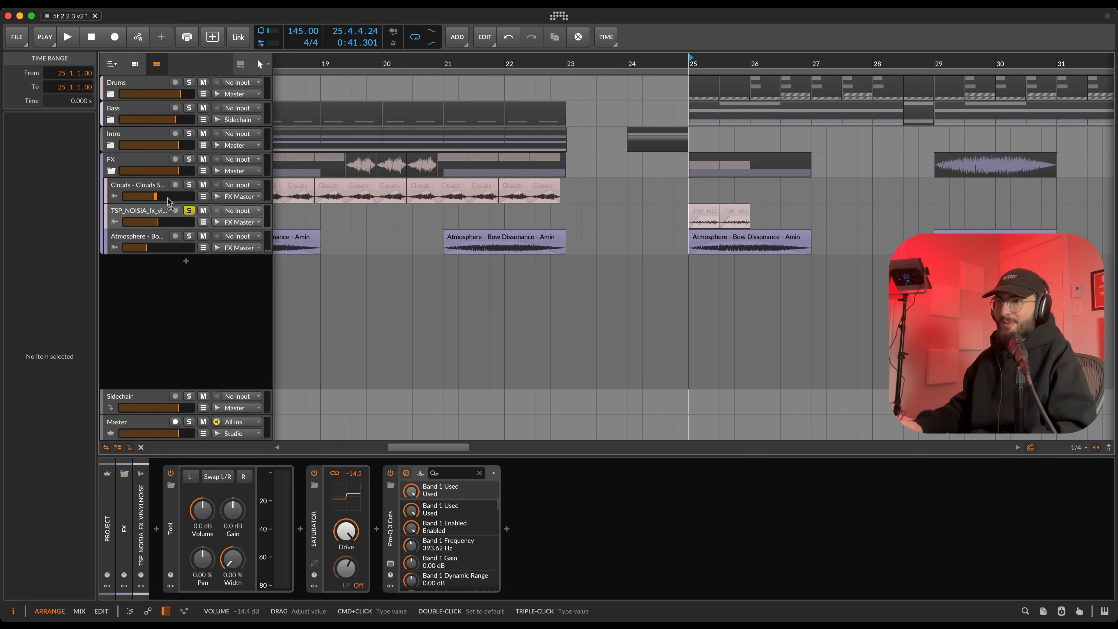
Step: Solo the Atmosphere - Bow Dissonance track, select its clip at bar 25, and play it through to bar 27
left_click(140, 242)
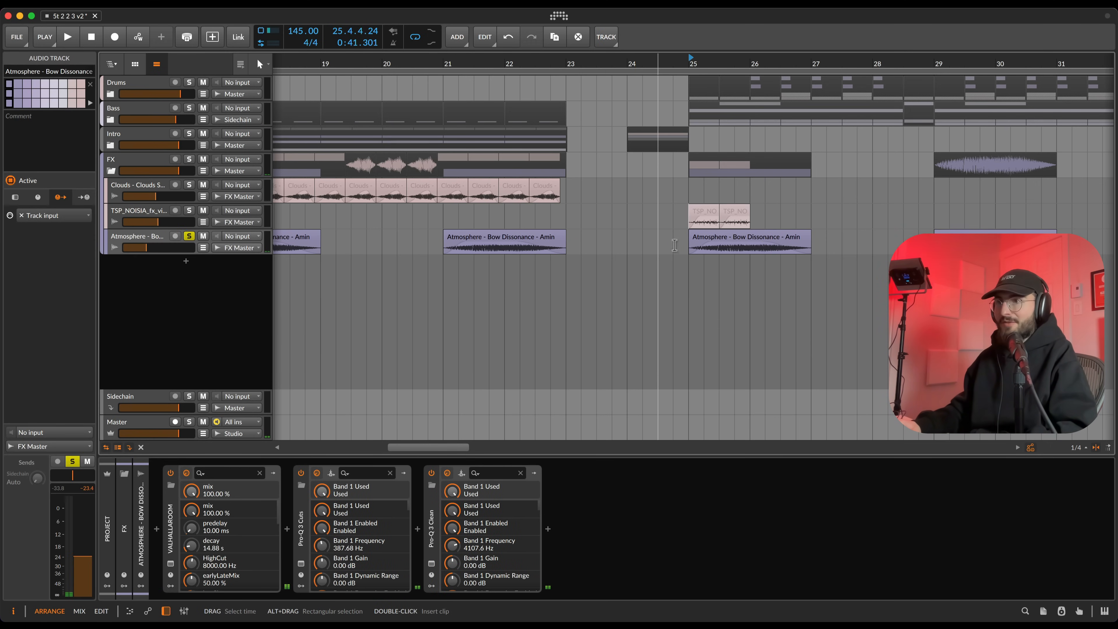
left_click(716, 239)
scroll(660, 240, "right", 3)
key("space")
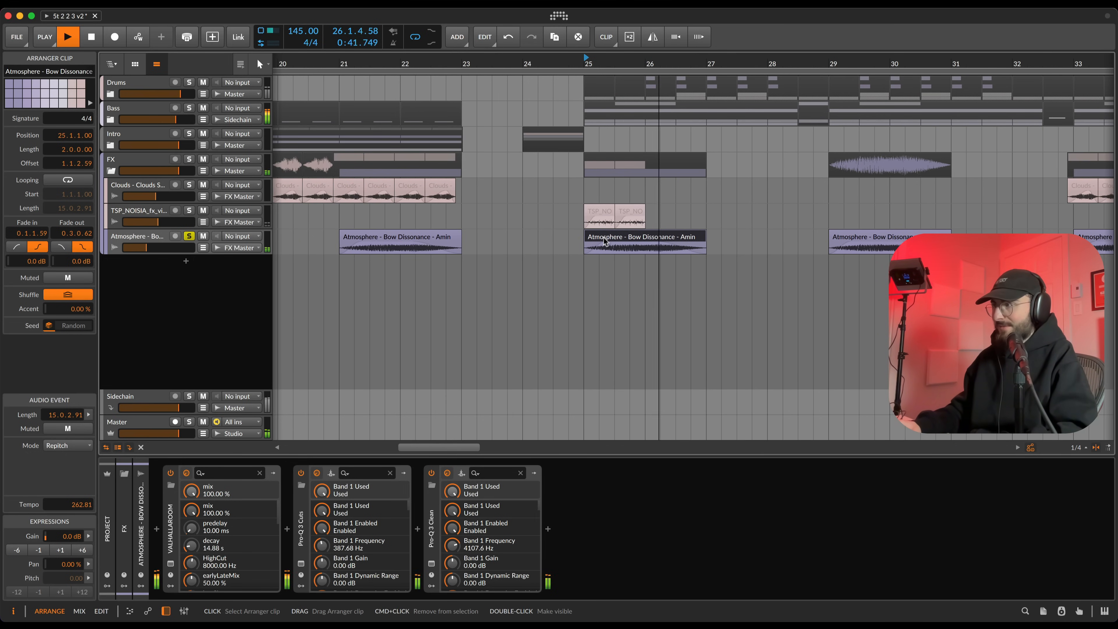
key("space")
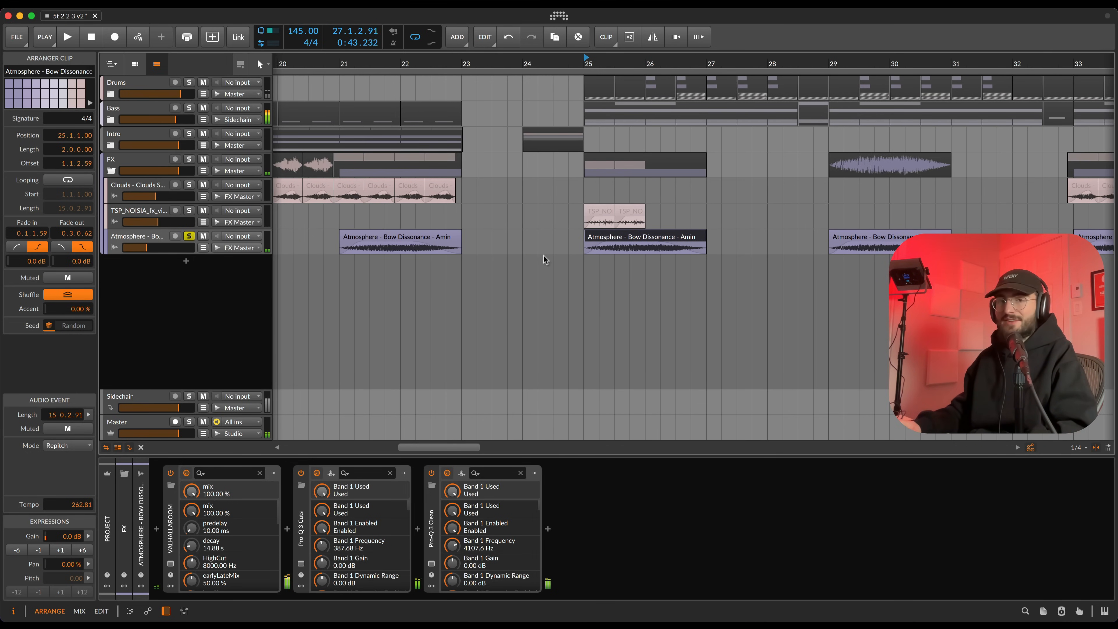
Step: Examine how the FX group's clips are spread across the whole arrangement, returning to the opening section
scroll(545, 259, "down", 5)
scroll(546, 253, "up", 3)
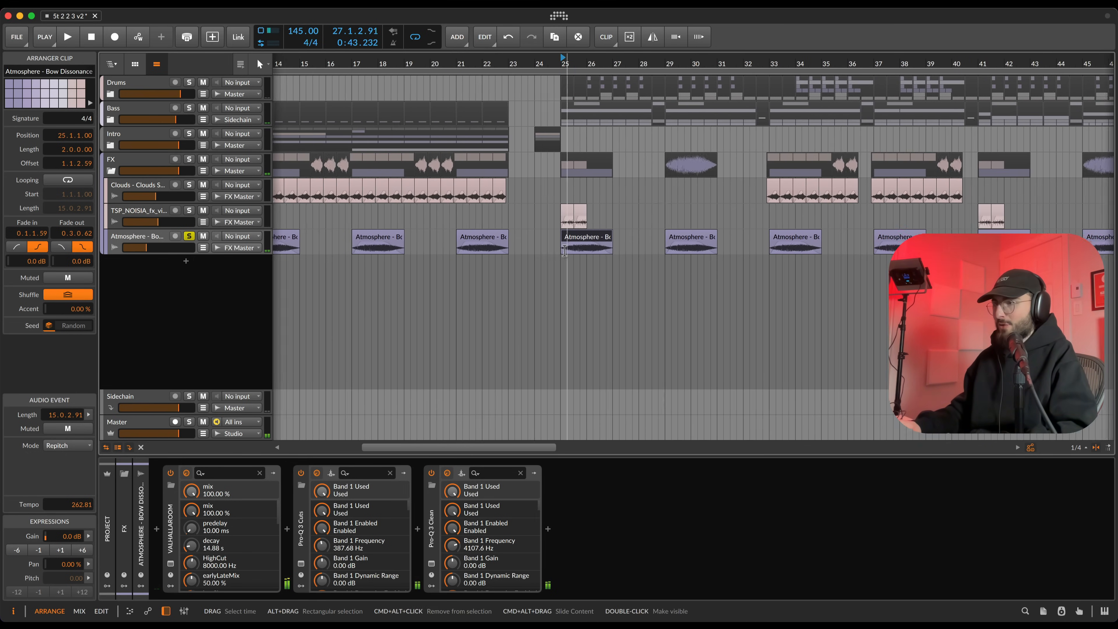
scroll(564, 250, "down", 4)
scroll(565, 250, "down", 4)
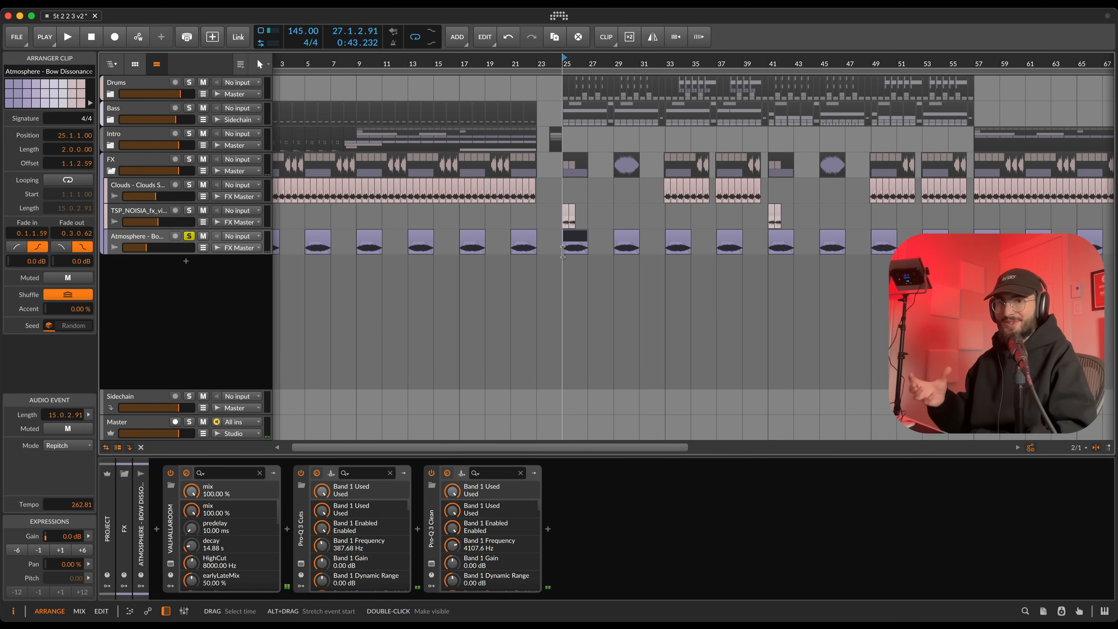
scroll(565, 249, "down", 3)
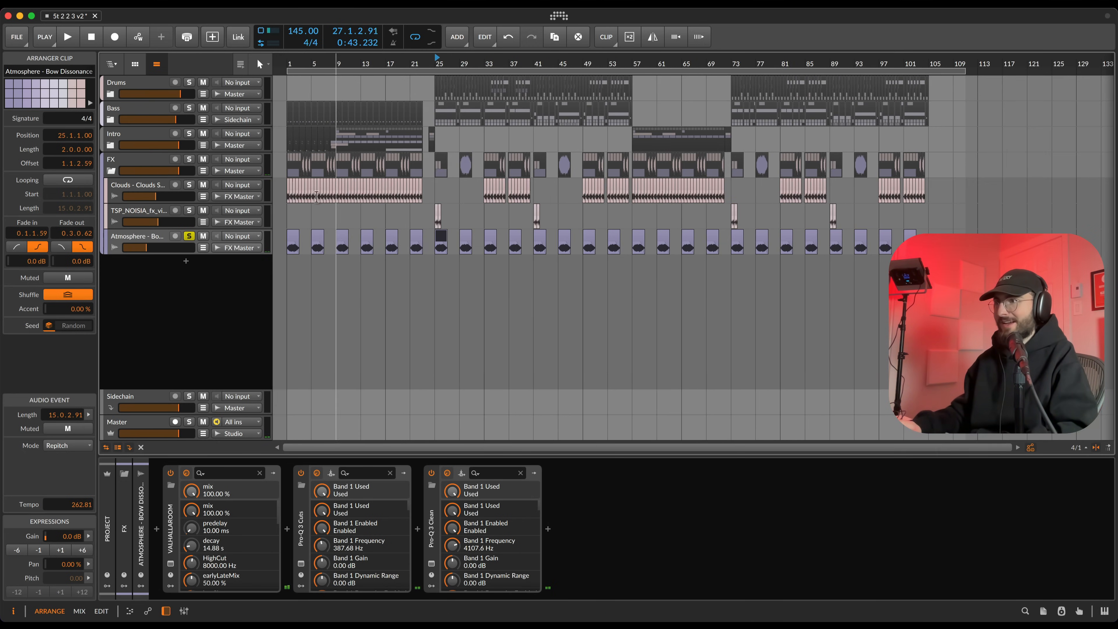
scroll(296, 211, "up", 4)
scroll(282, 207, "up", 1)
left_click_drag(331, 207, 484, 222)
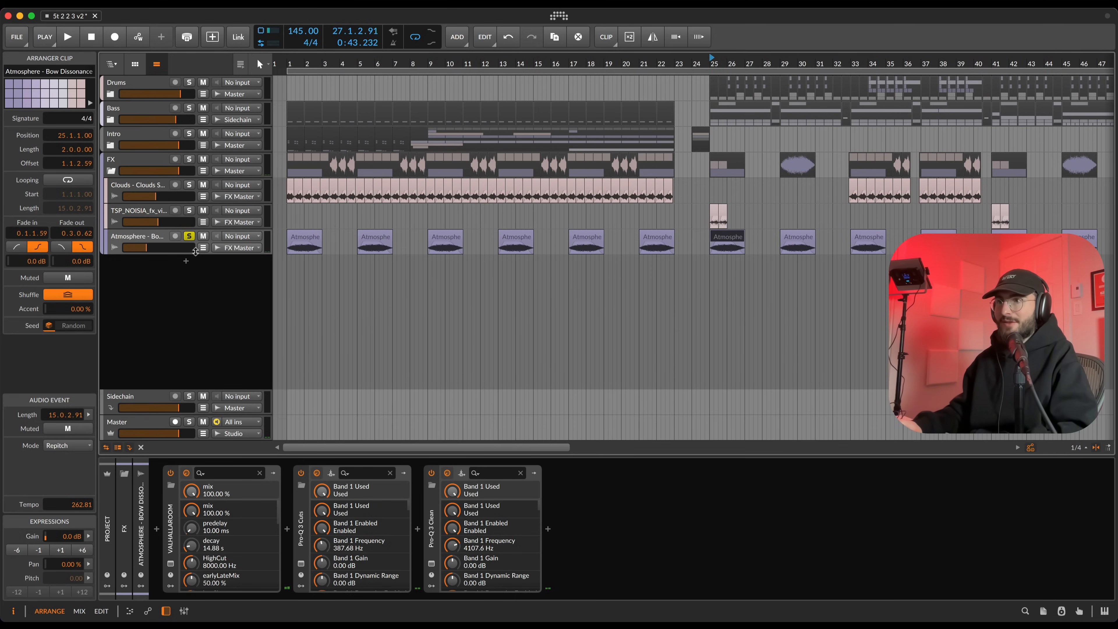
Step: Remove the Atmosphere track's solo, and switch from the FX group's child tracks to the Intro group's
left_click(188, 237)
left_click(111, 171)
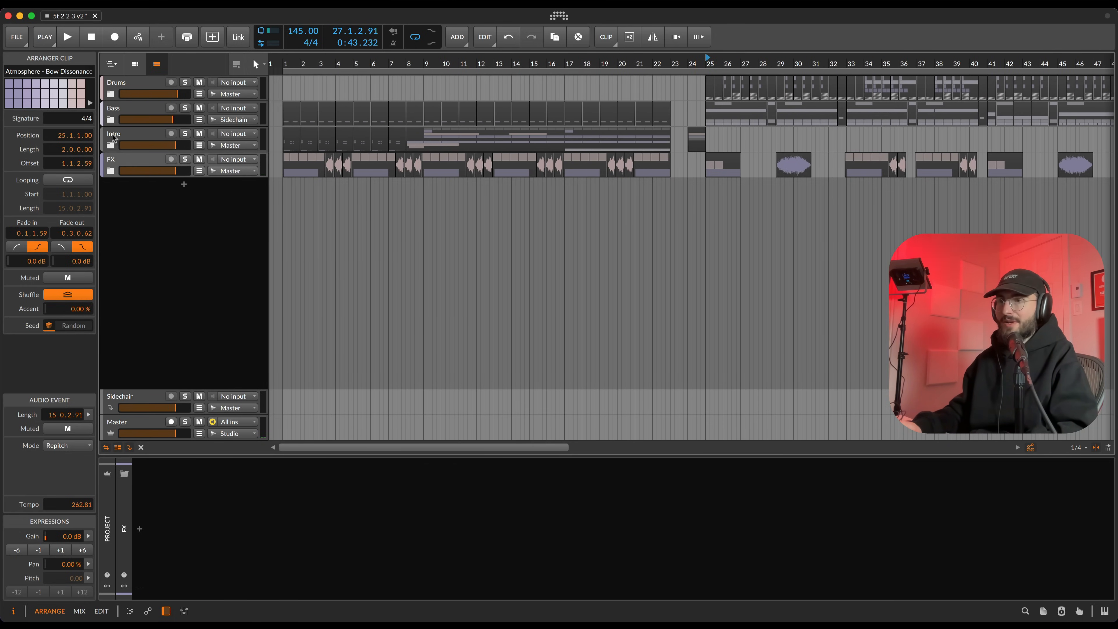
left_click(112, 146)
left_click(111, 145)
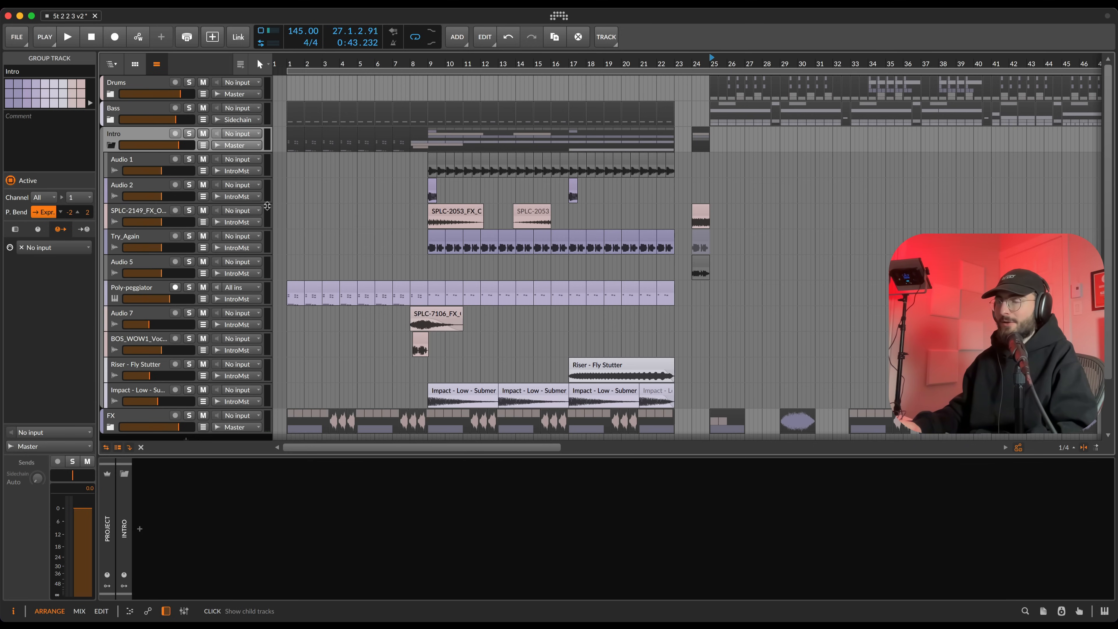
Step: Audition the Audio 1 and Audio 2 tracks one after the other in solo, each from bar 9
left_click(427, 171)
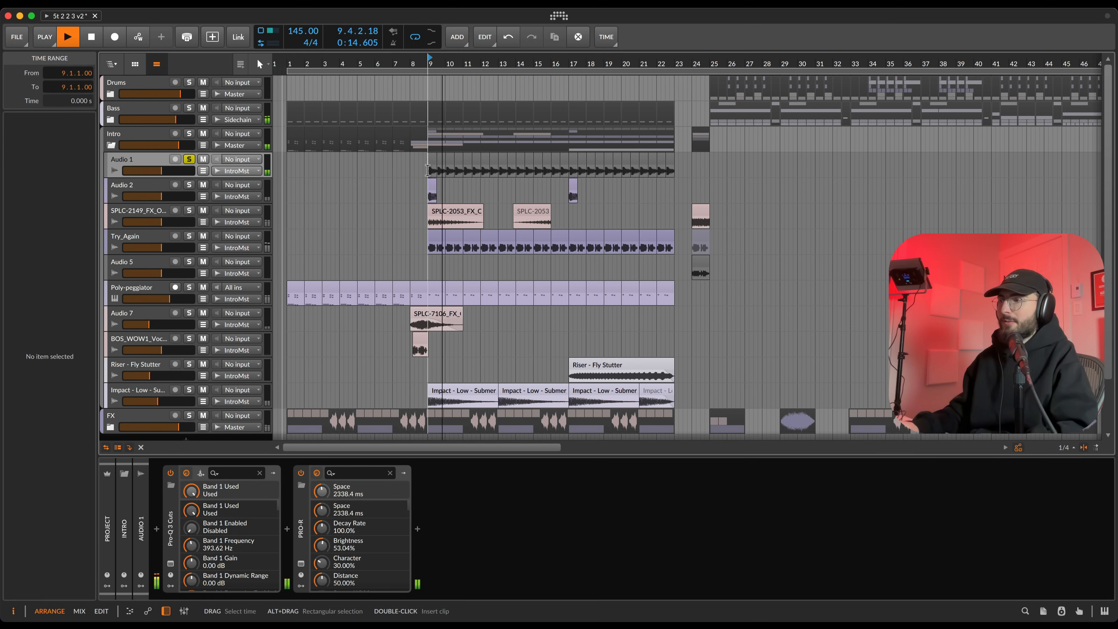
left_click(425, 198)
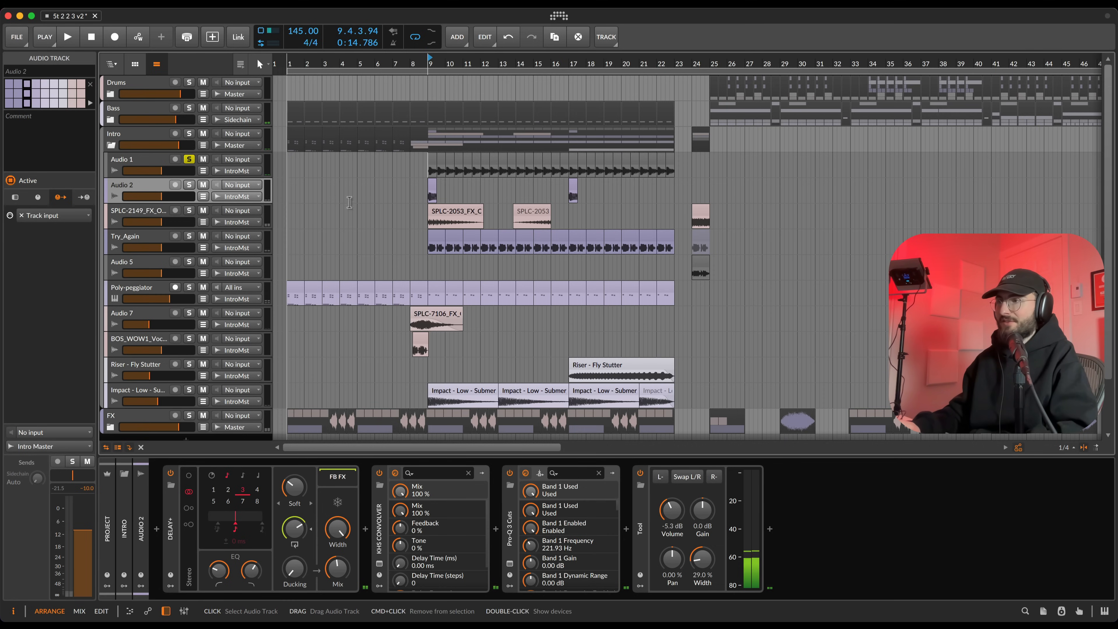
left_click(427, 197)
key("space")
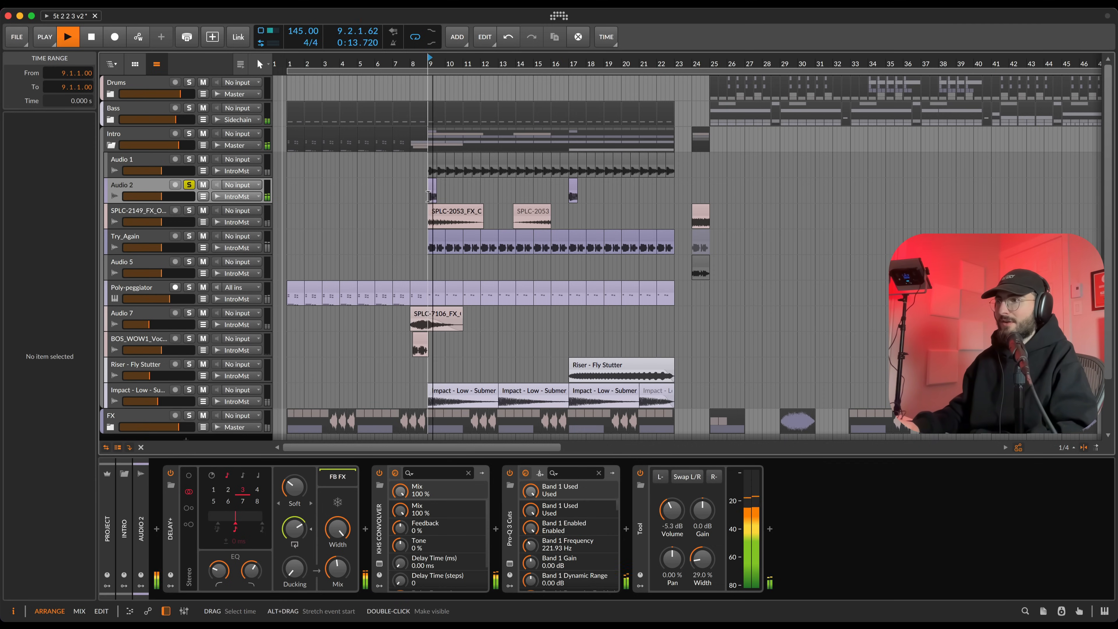
key("space")
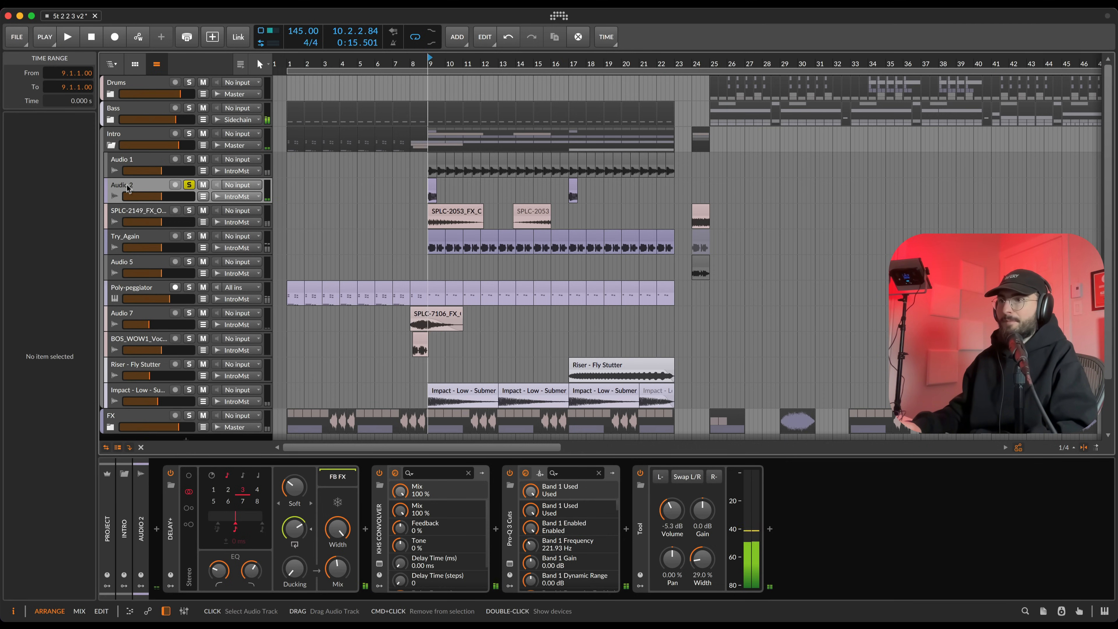
left_click(128, 189)
key("s")
Step: Solo the SPLC-2149 FX one-shot track and play it from the start of bar 9
left_click(142, 214)
key("s")
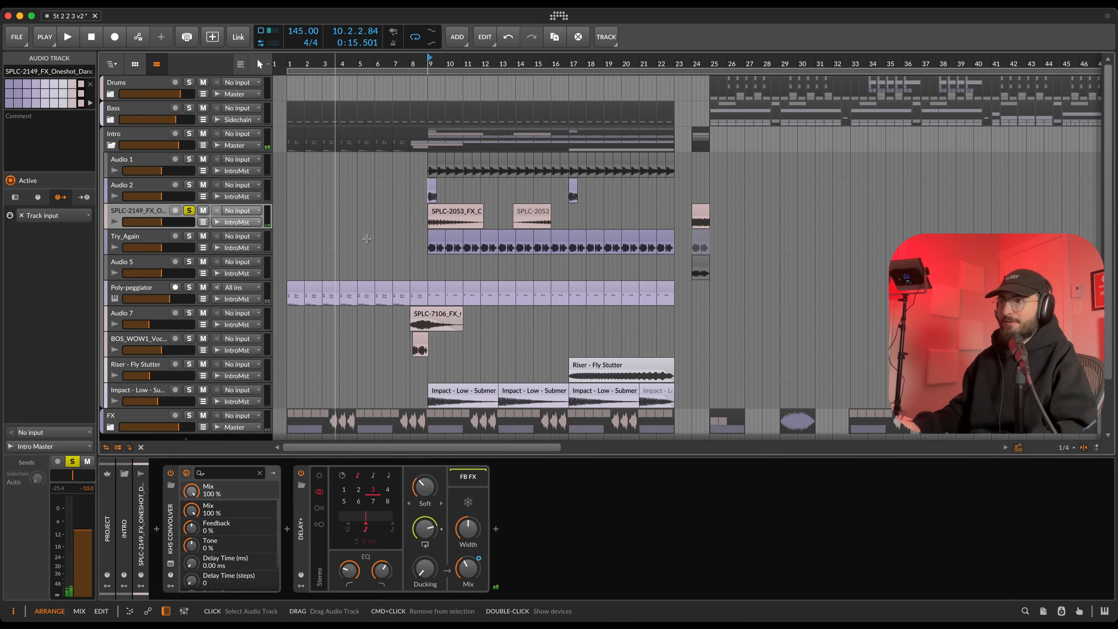
left_click(425, 222)
key("space")
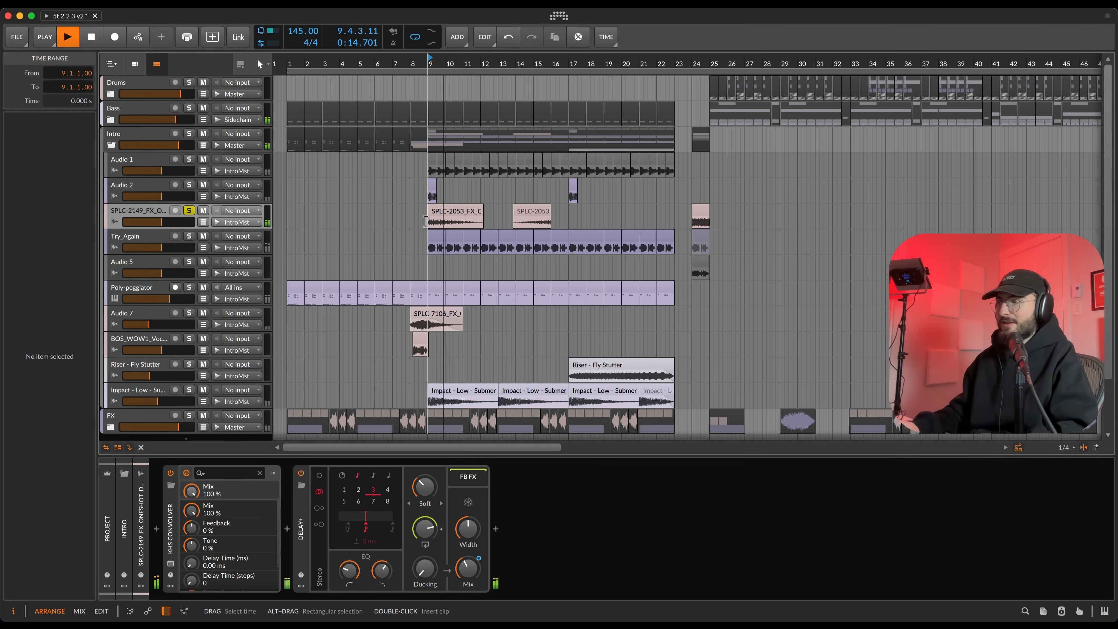
key("space")
Step: Solo the Try_Again track and play it from bar 9 into bar 11
left_click(148, 238)
key("s")
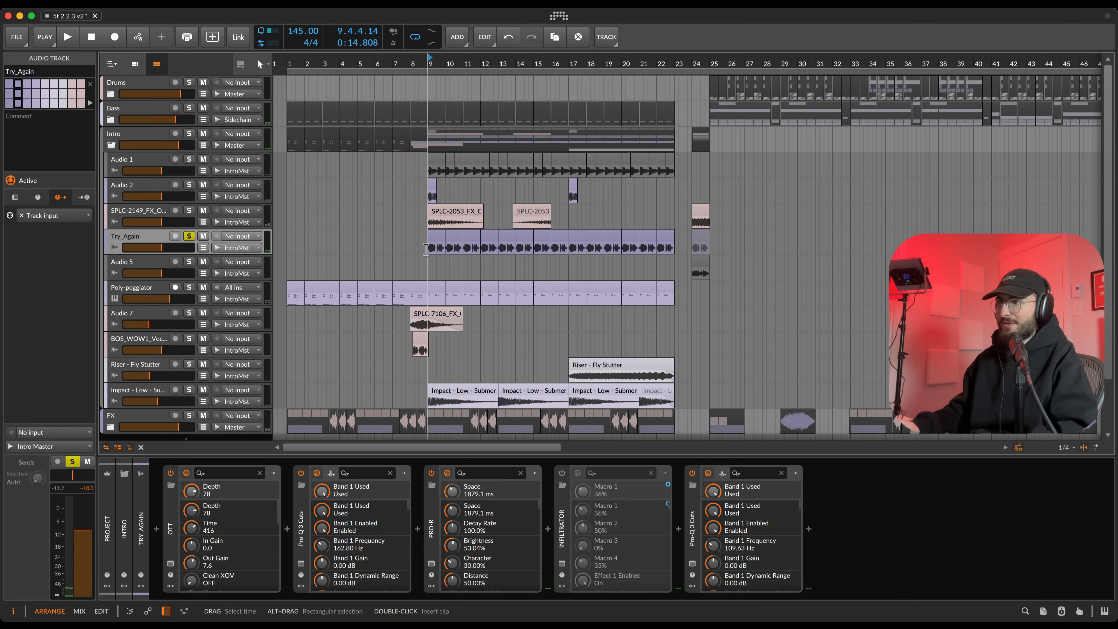
left_click(426, 249)
key("space")
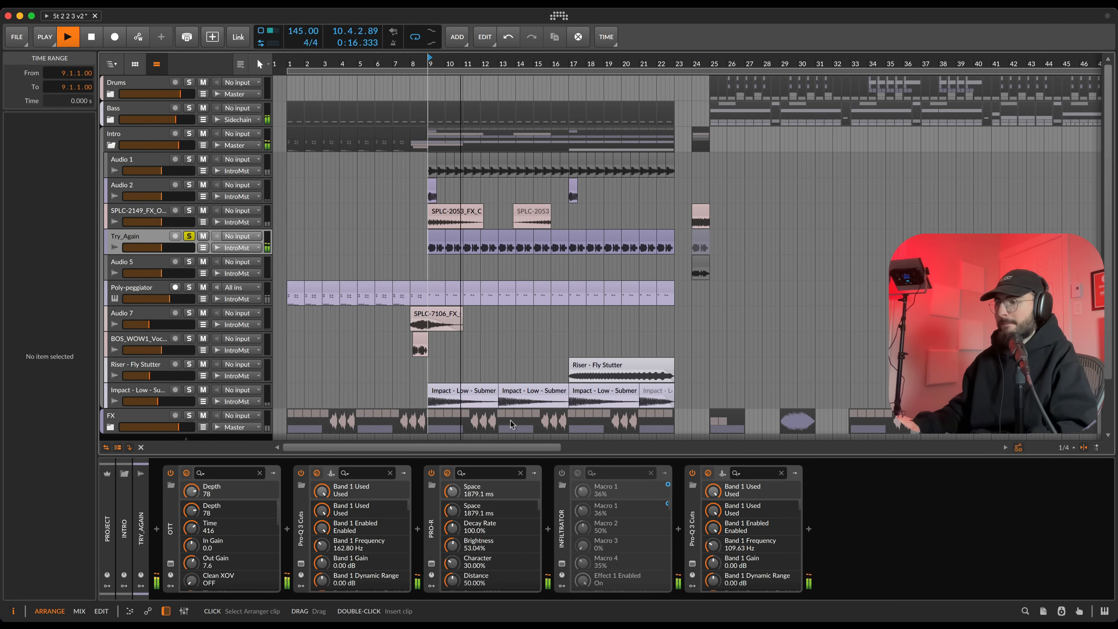
key("space")
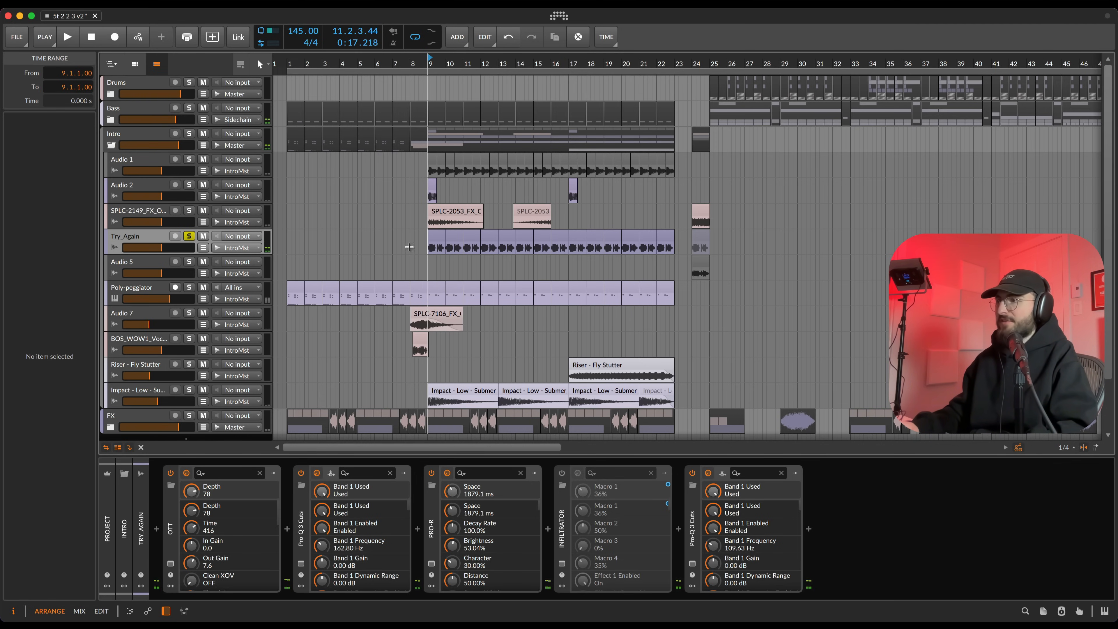
Step: Solo the Audio 5 track and play its Try_Again-bounce-1 clip at bar 24, removing the solo when done
scroll(393, 238, "down", 2)
scroll(374, 234, "down", 3)
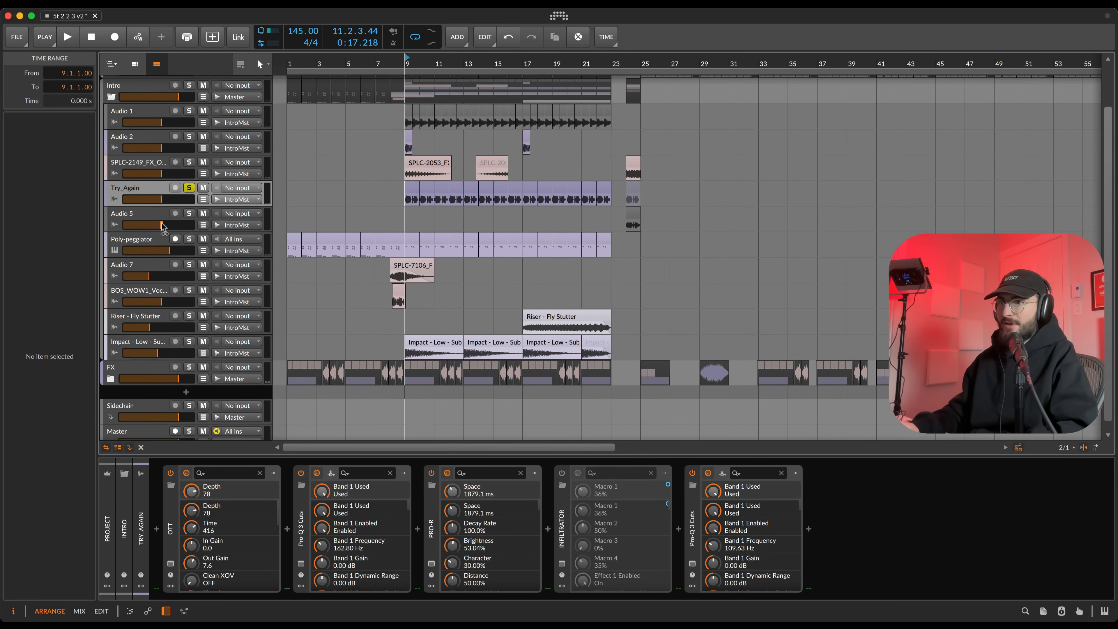
left_click(151, 215)
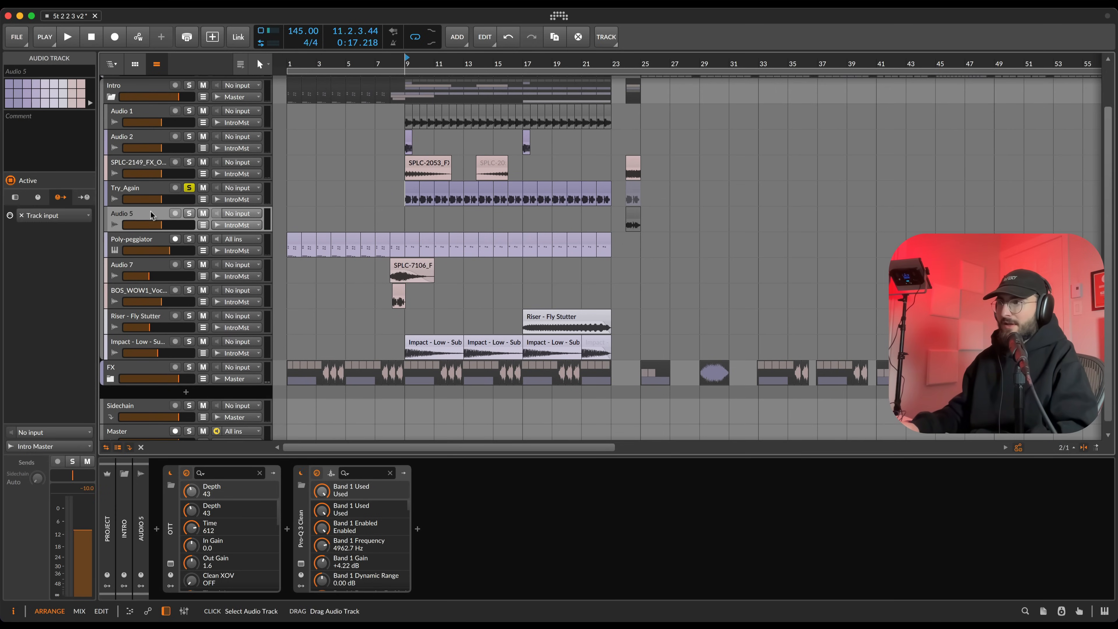
left_click(632, 216)
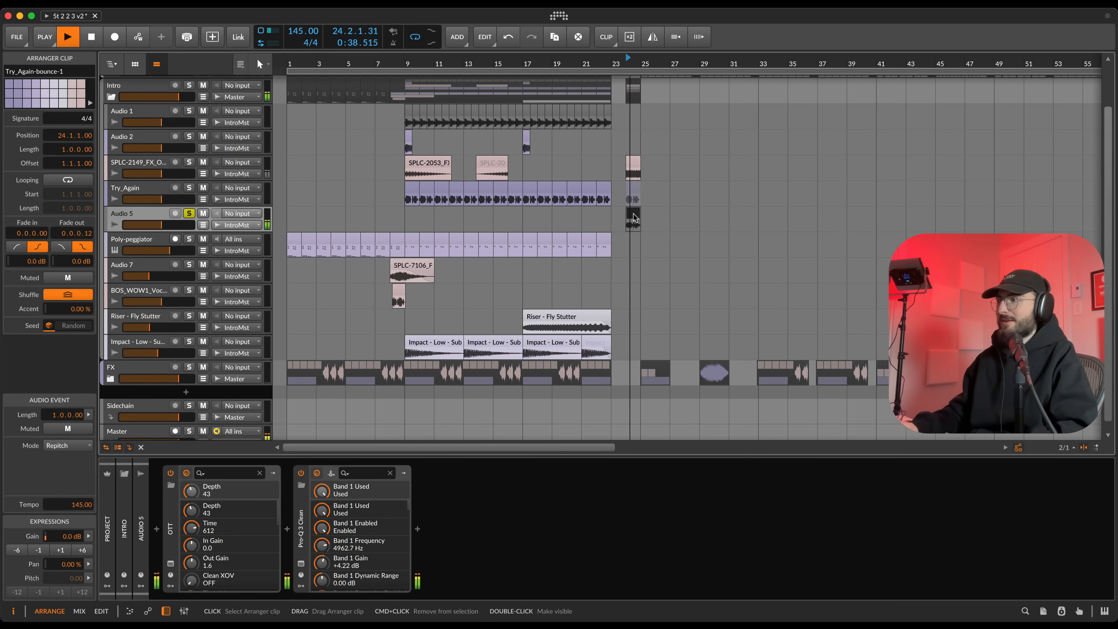
key("space")
key("s")
Step: Inspect the Poly-peggiator track's device chain and play the track soloed from 1.1.1 into bar 2
left_click(134, 239)
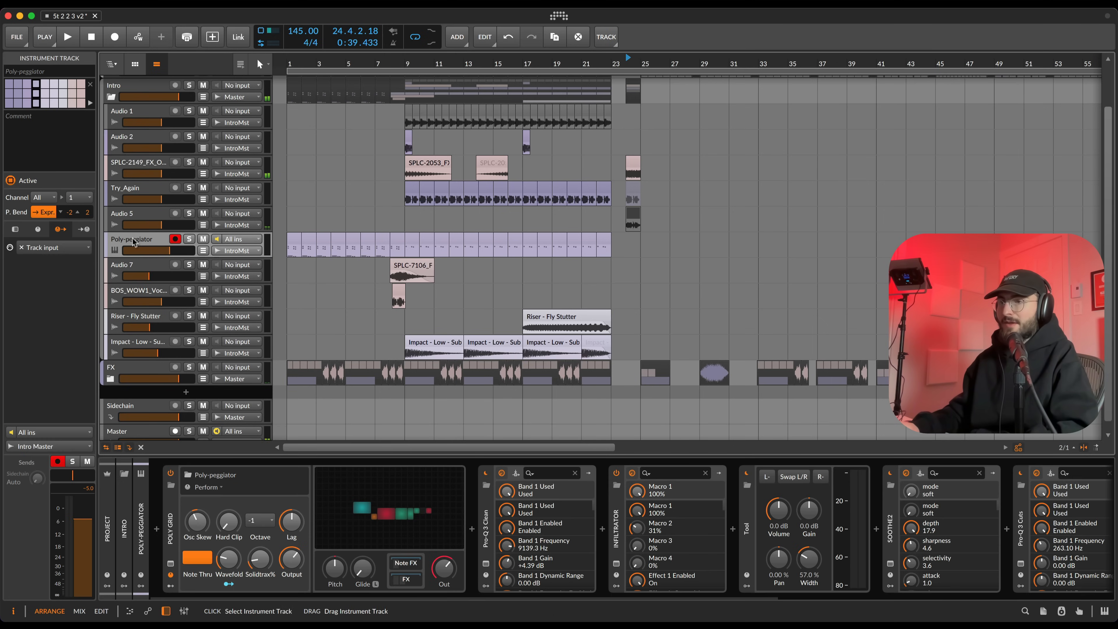
left_click(288, 251)
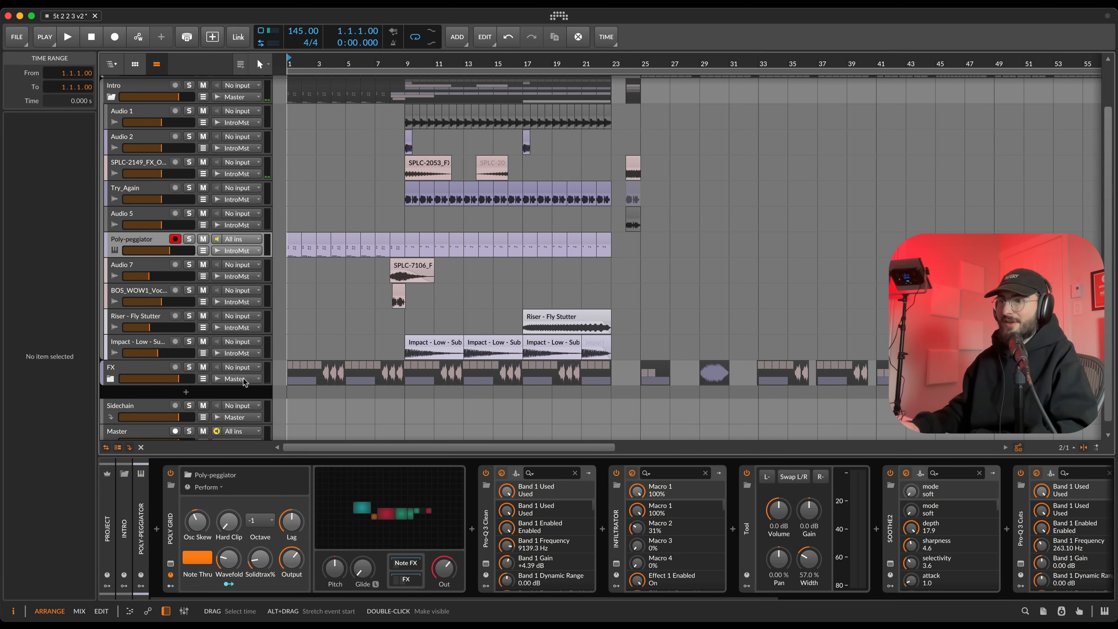
left_click(170, 520)
scroll(386, 536, "right", 10)
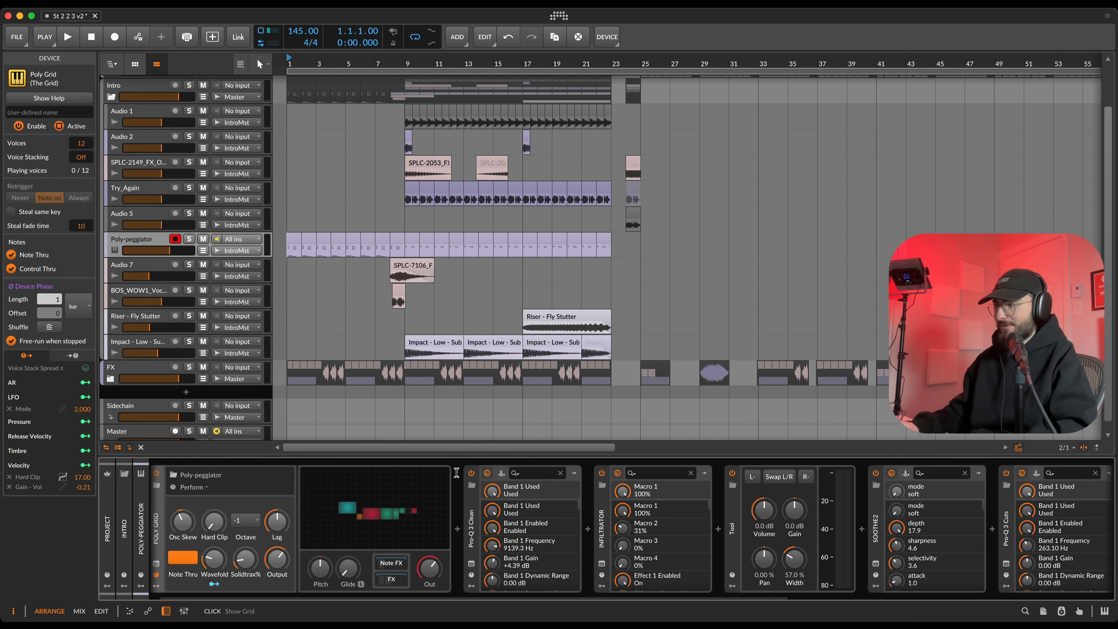
scroll(386, 537, "left", 10)
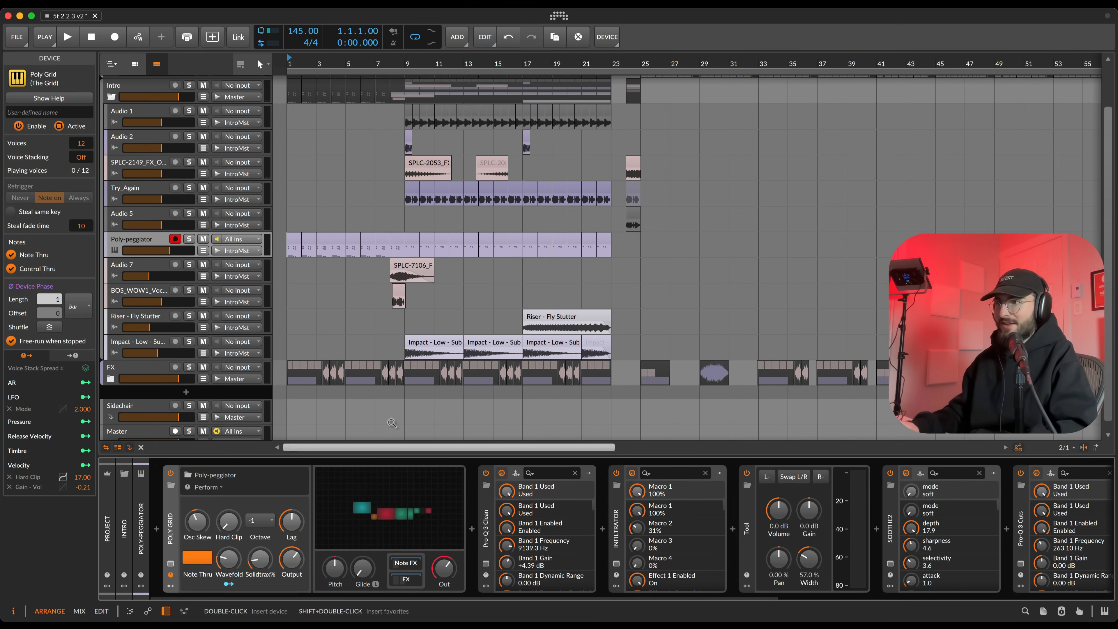
left_click(149, 246)
key("space")
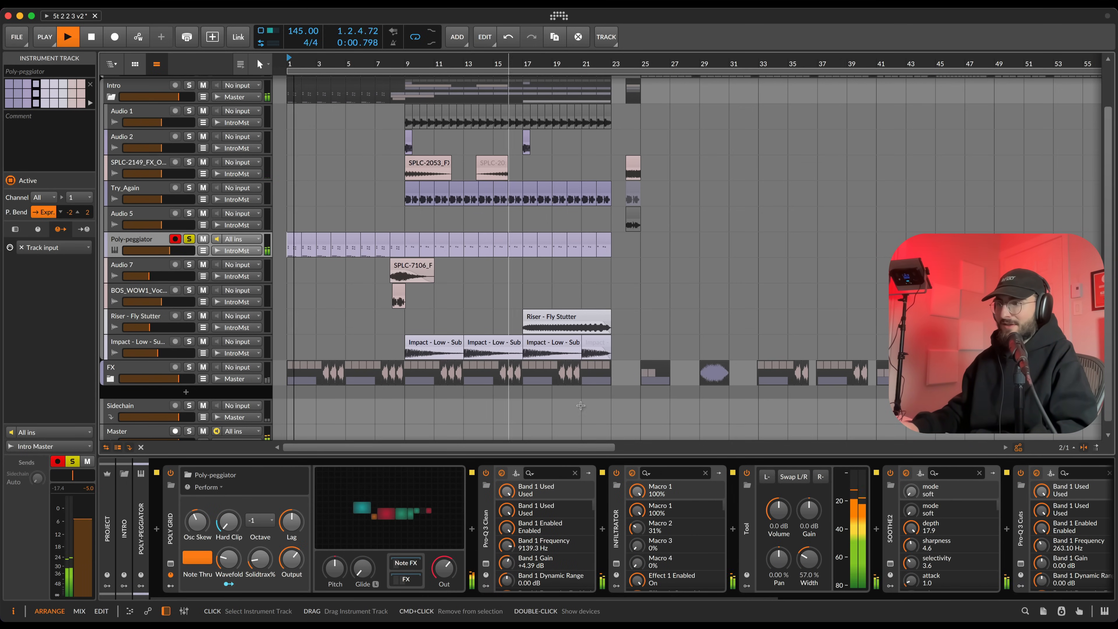
key("space")
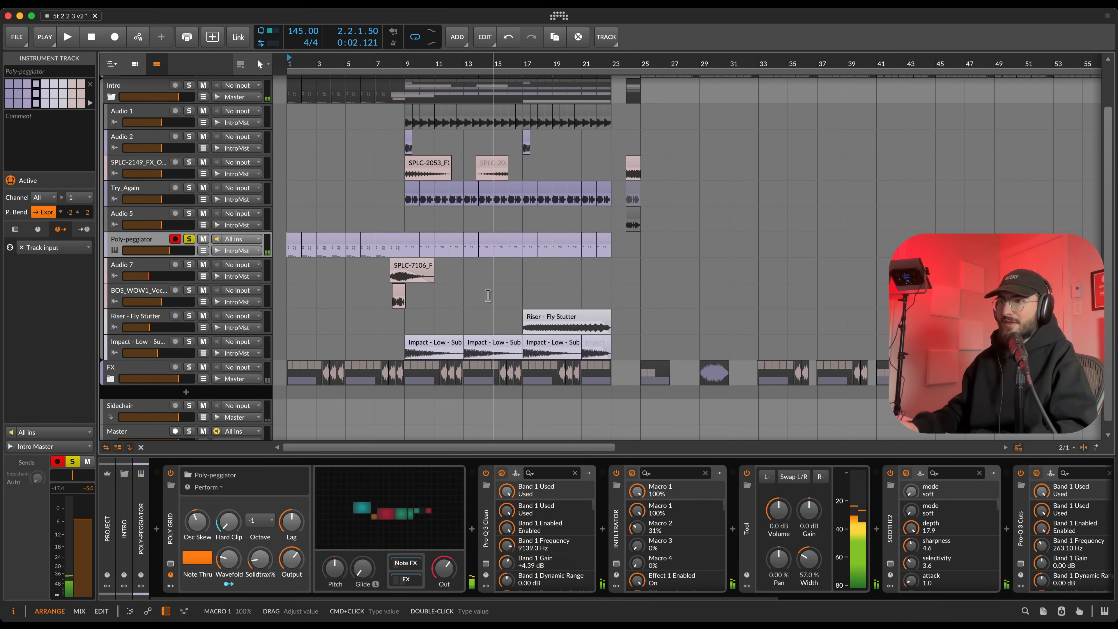
Step: Show the Poly-peggiator track's automation lanes and play the automated section from bar 7 into bar 8
key("a")
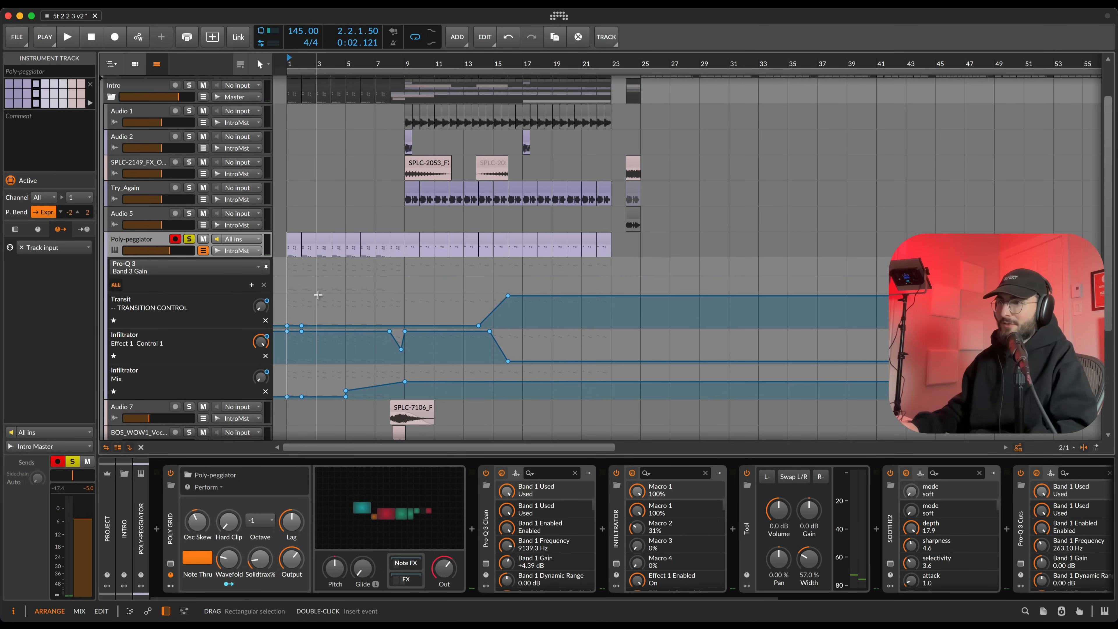
scroll(341, 309, "down", 2)
scroll(341, 332, "up", 3)
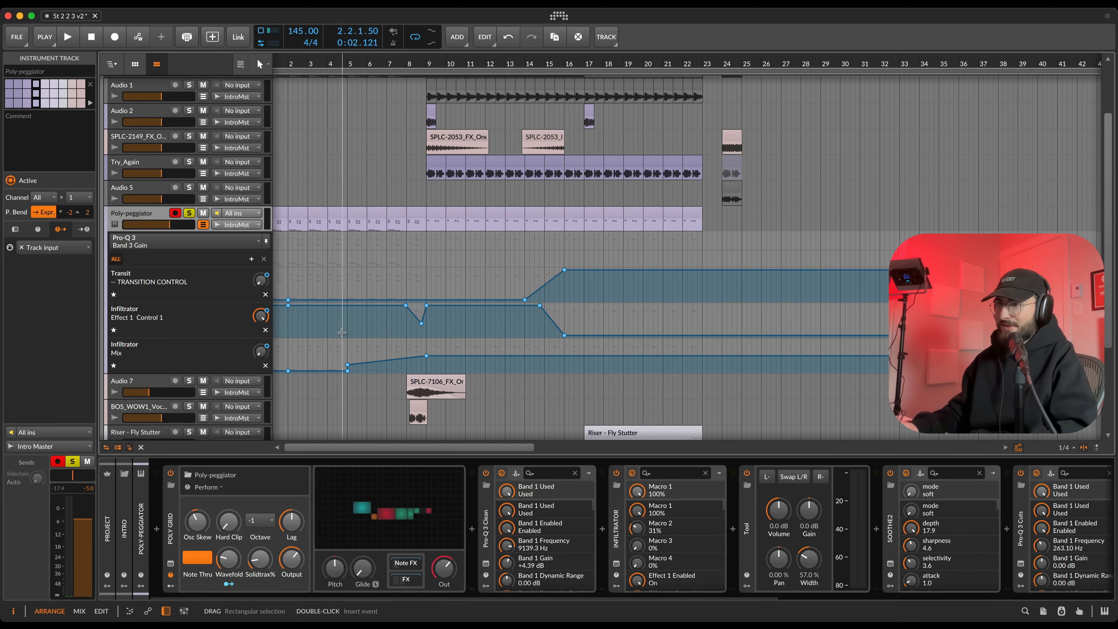
left_click(386, 351)
key("space")
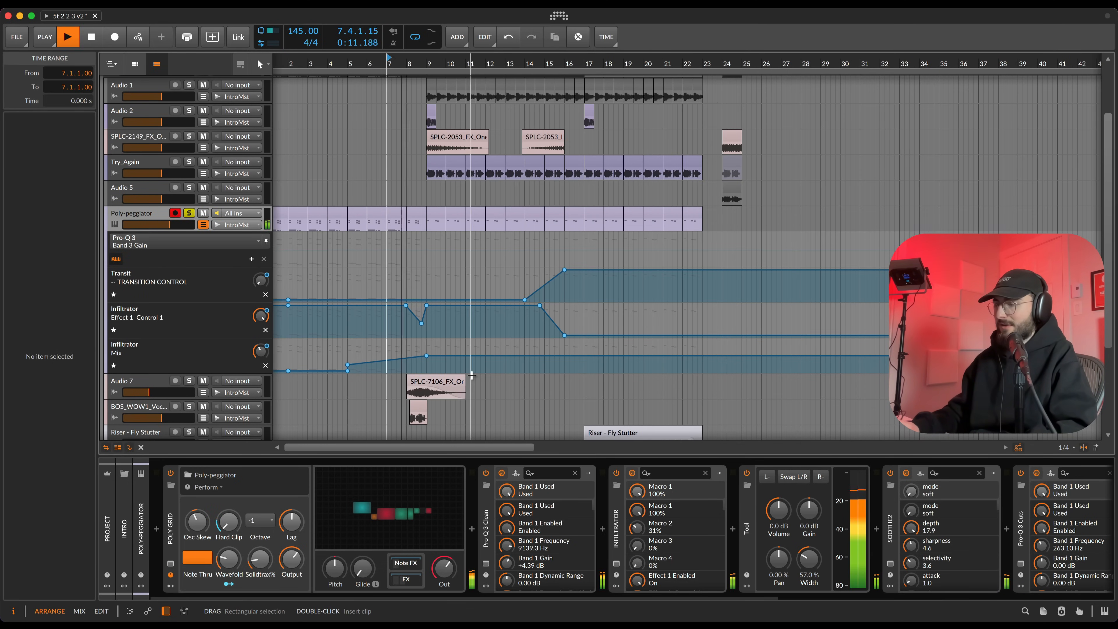
key("space")
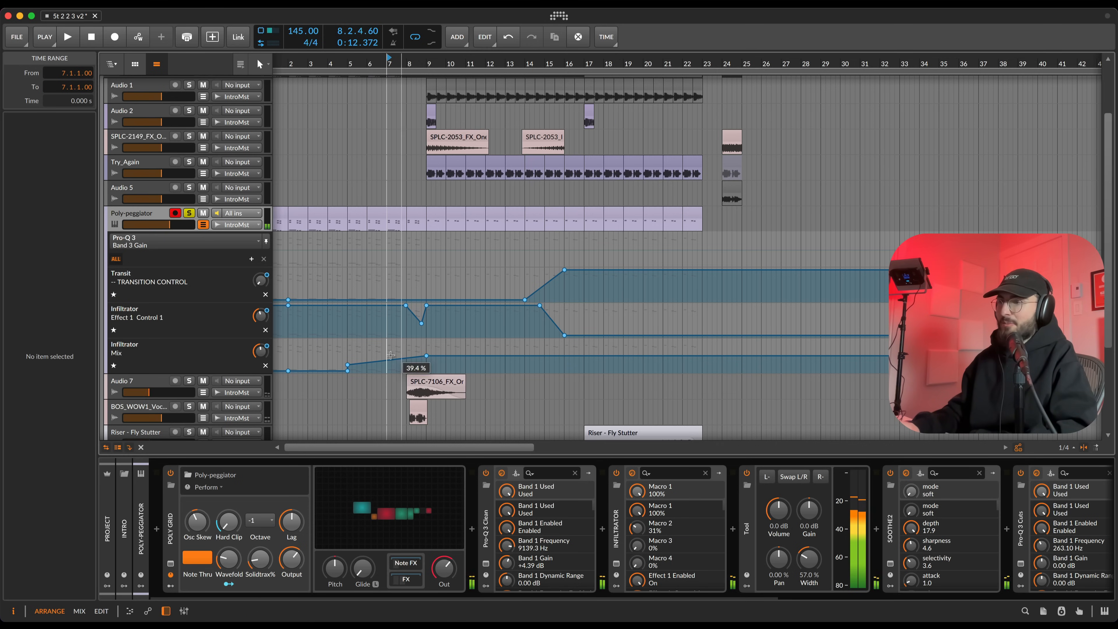
Step: View the Poly-peggiator track's Infiltrator plug-in window, close it, and hide the track's automation lanes
left_click_drag(317, 363, 420, 368)
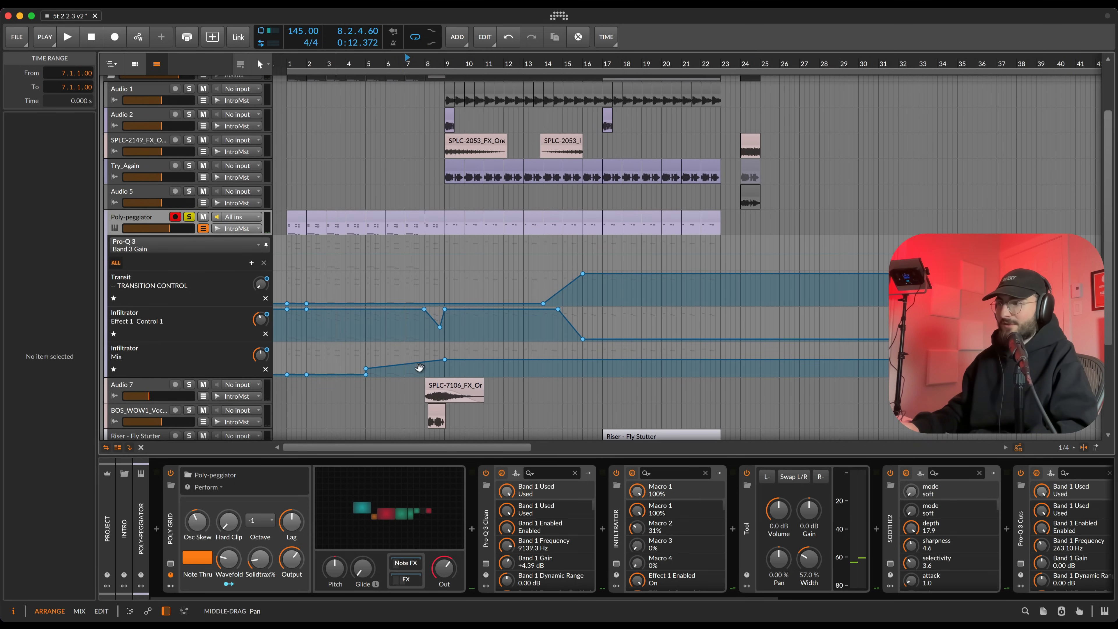
left_click(616, 563)
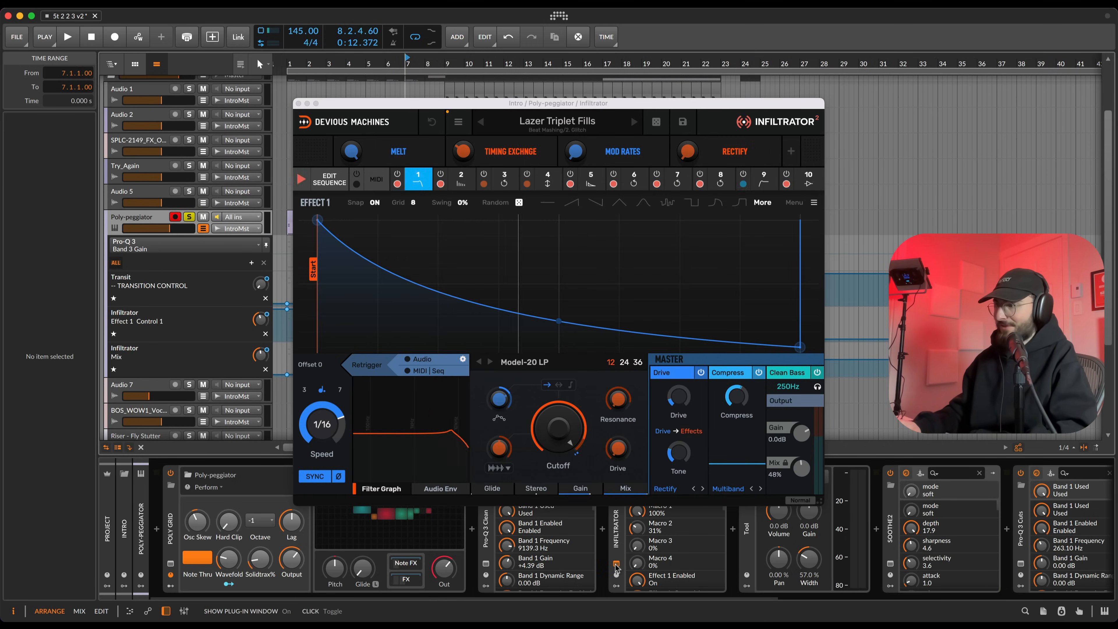
left_click(617, 564)
key("minus")
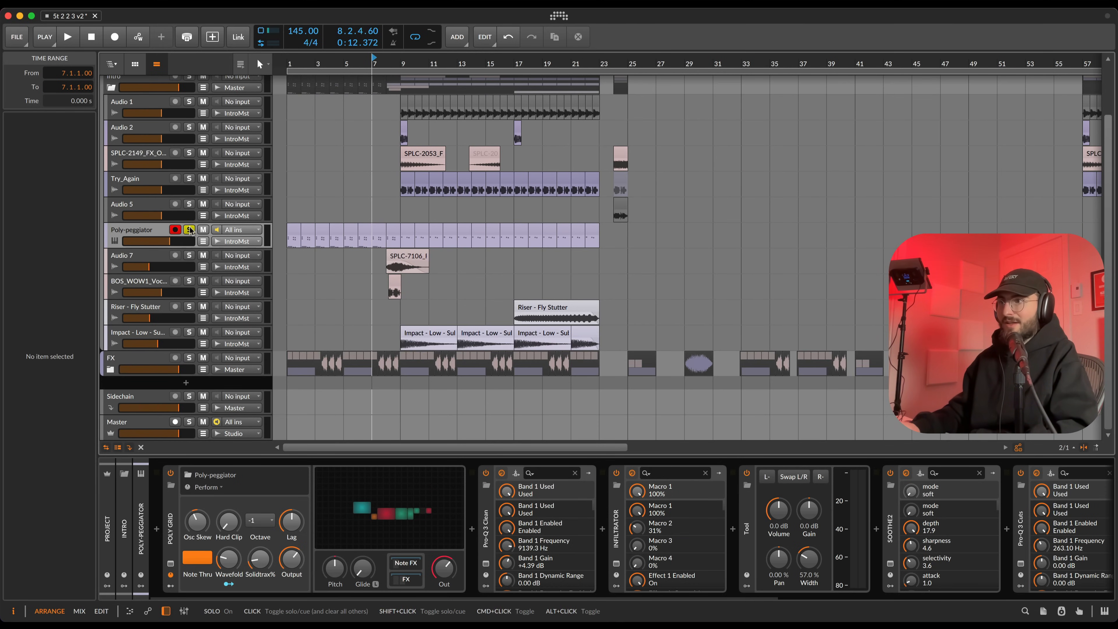
Step: Solo the Audio 7 track and play it from just before its SPLC-7106 clip near bar 8
left_click(386, 267)
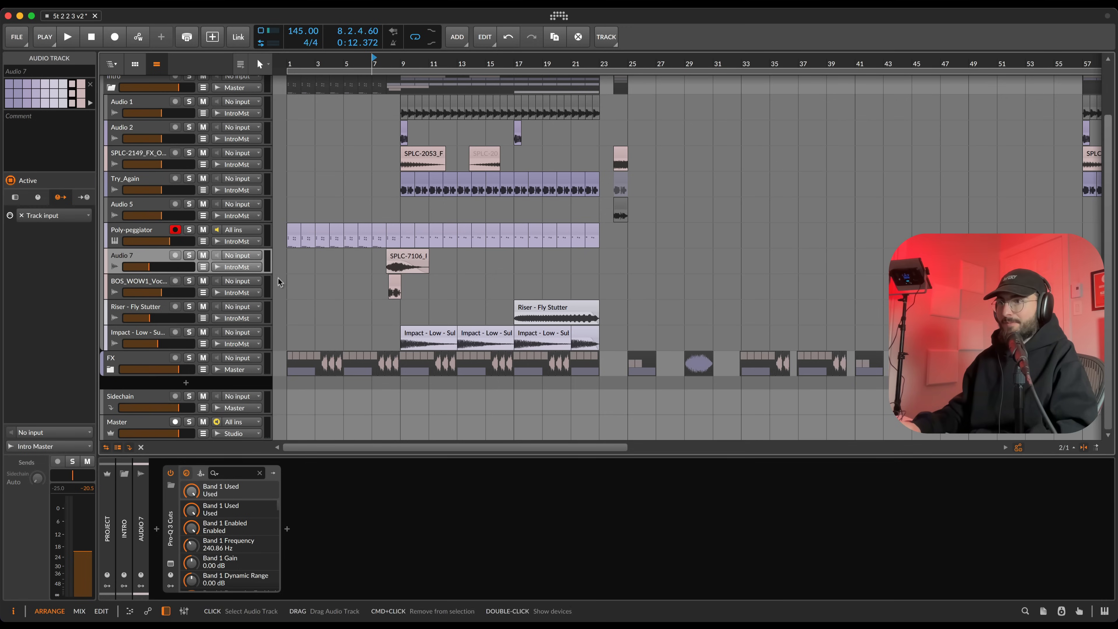
left_click(384, 266)
key("s")
key("space")
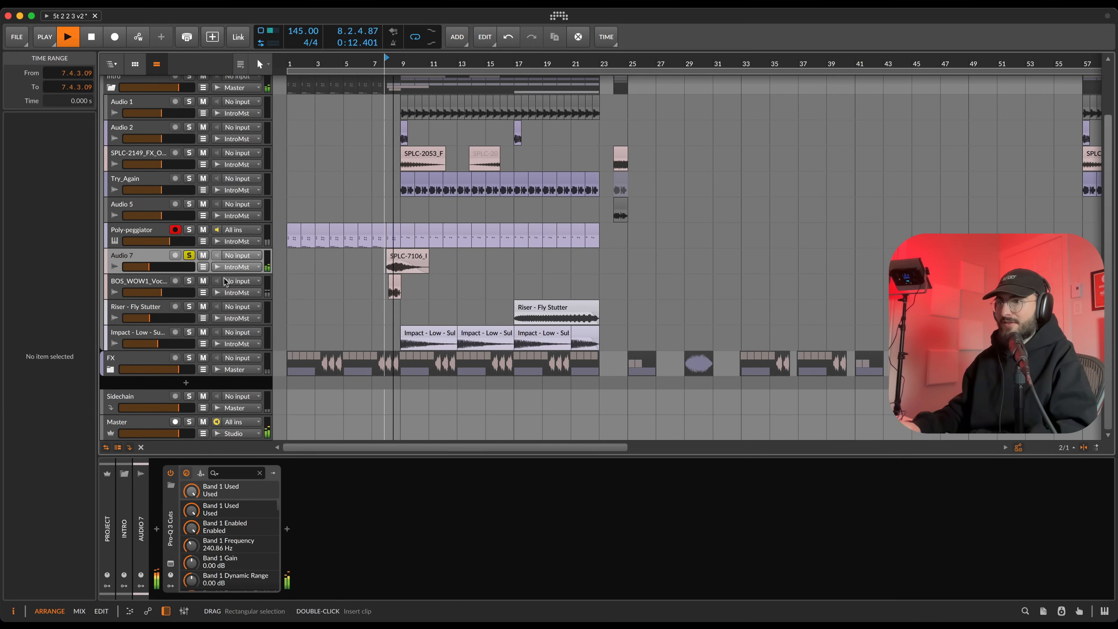
Step: Solo the BOS_WOW1 vocal track and play its short clip at bar 8
left_click(150, 283)
key("s")
key("space")
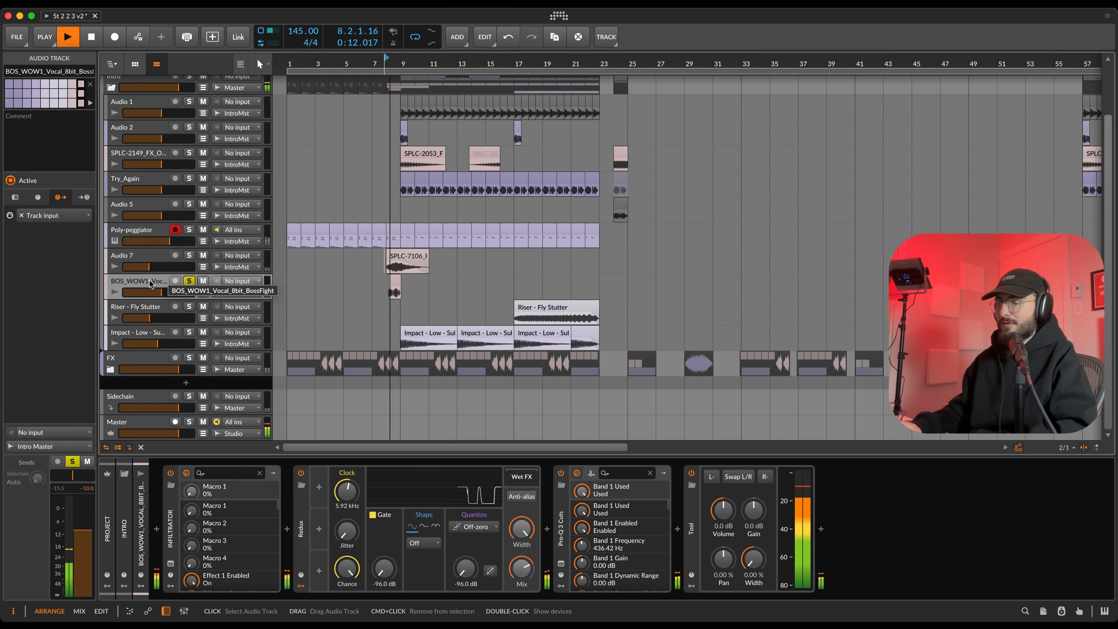
Step: Solo the Riser - Fly Stutter track and play its clip from bar 17 to the end of that bar
left_click(146, 307)
key("space")
key("s")
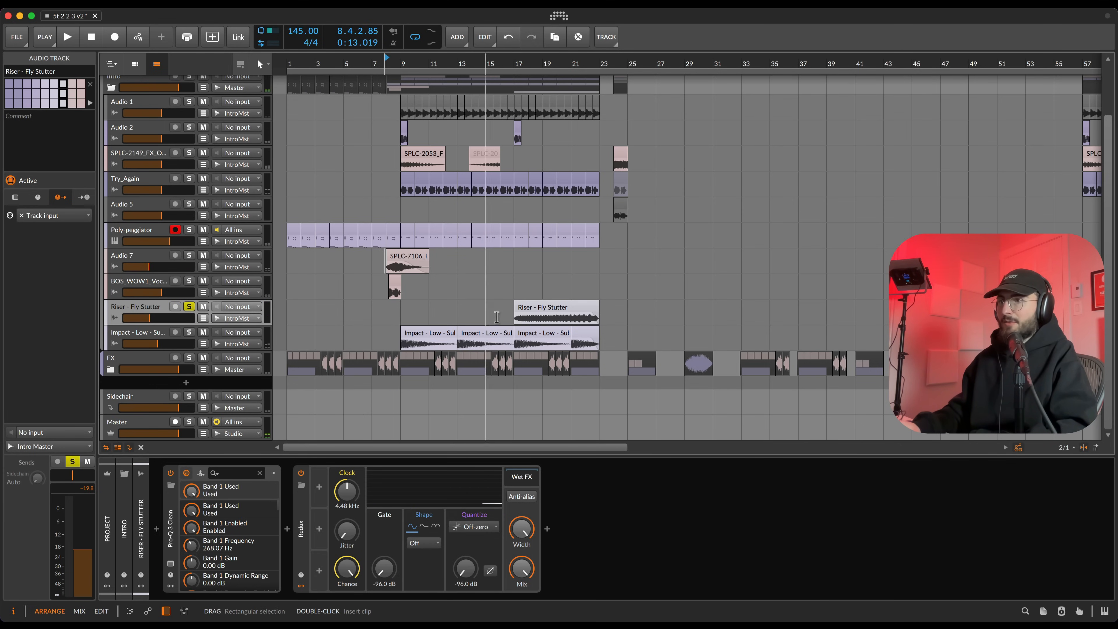
left_click(529, 314)
key("space")
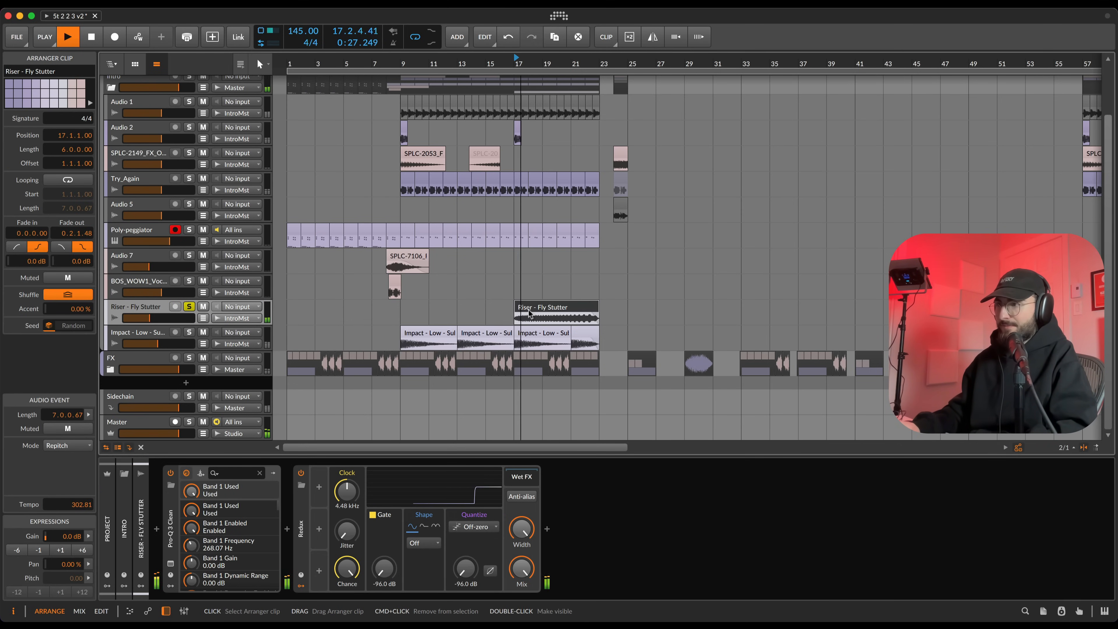
key("space")
Step: Solo the Impact - Low - Submerged track and play its first clip from bar 9 into bar 10
left_click(254, 346)
key("s")
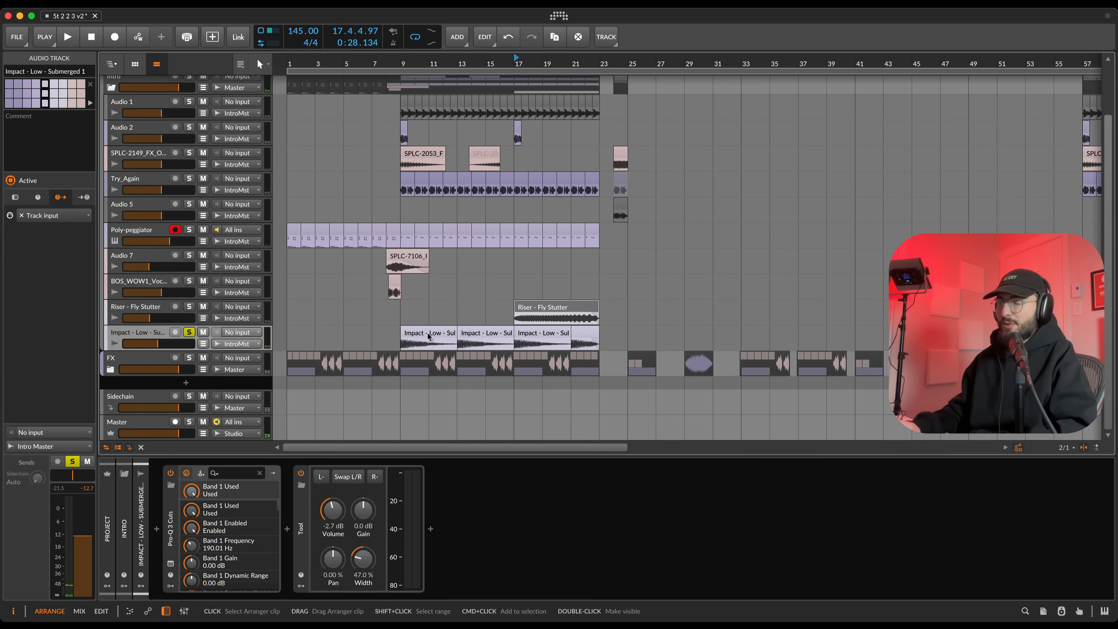
left_click(427, 335)
key("space")
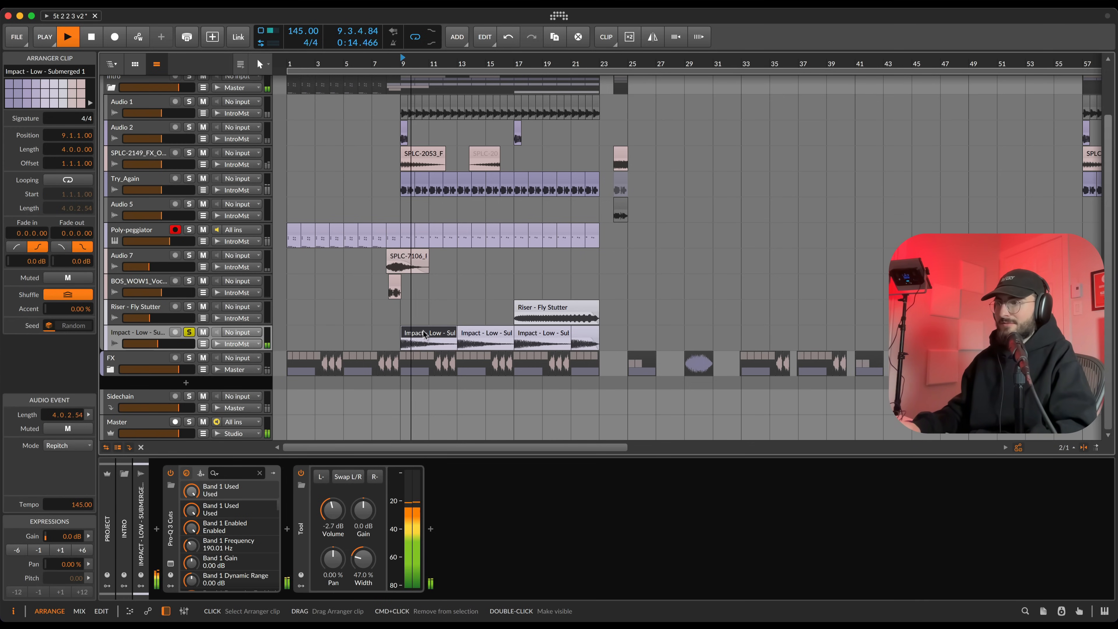
key("space")
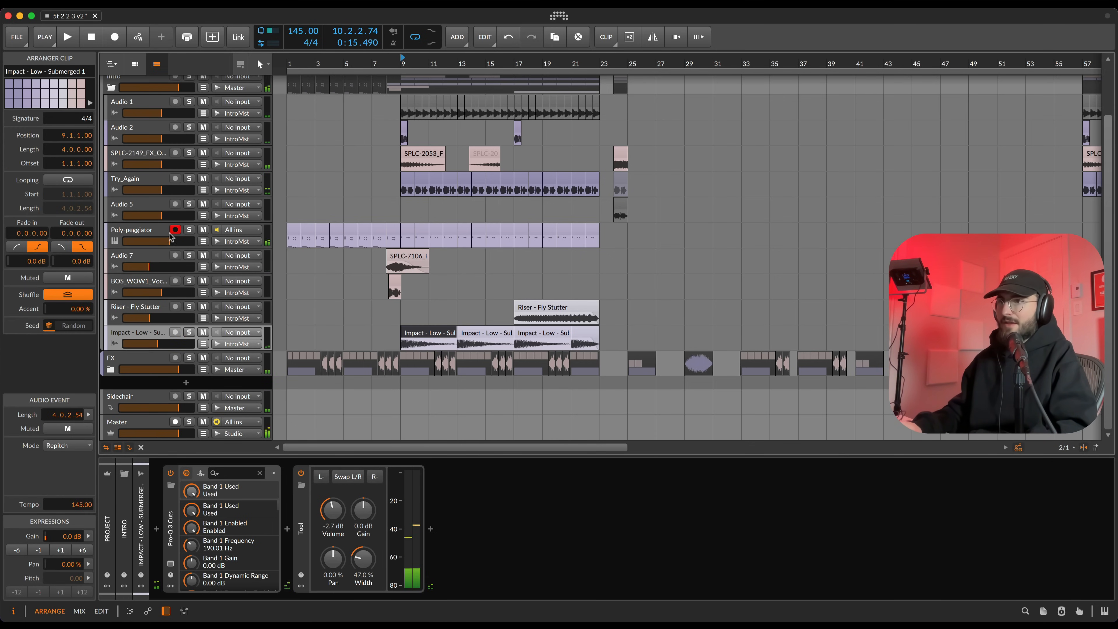
Step: Collapse the Intro group's child tracks and start playback of the full arrangement from 1.1.1
scroll(171, 237, "up", 3)
left_click(142, 136)
left_click(110, 145)
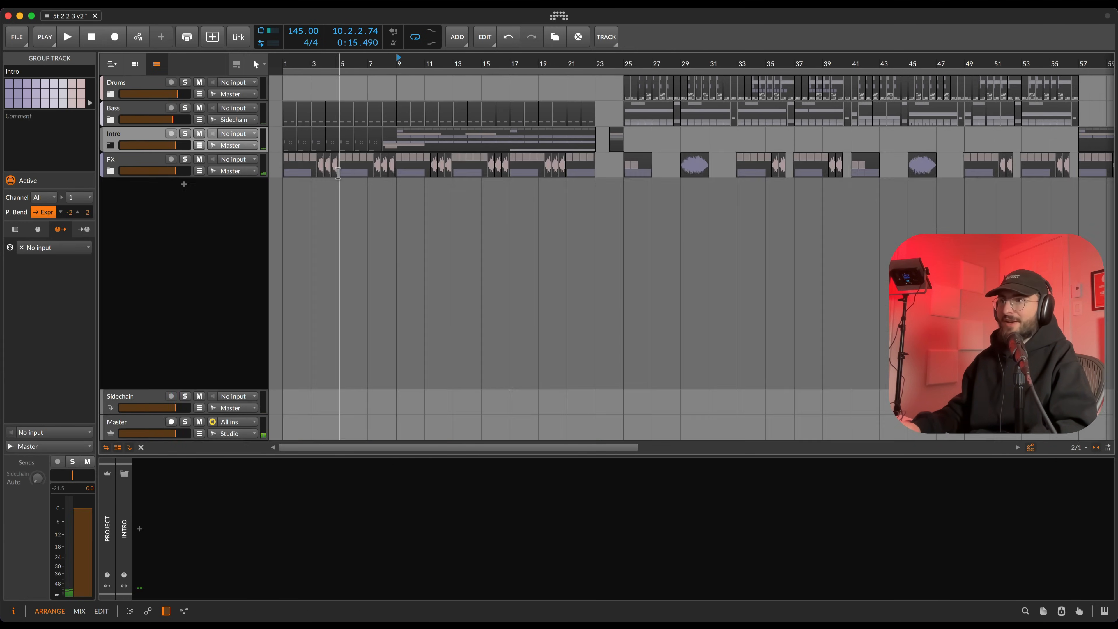
left_click(285, 142)
key("space")
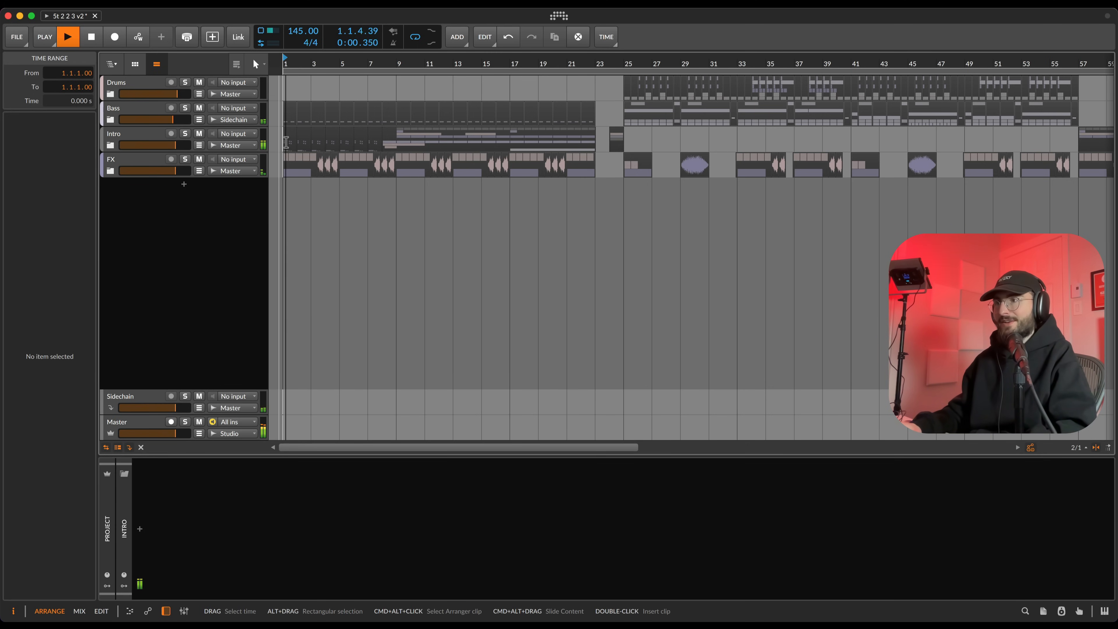
Step: Stop playback and inspect the Transit plug-in on the Master track along with its Transition Control automation
left_click(149, 423)
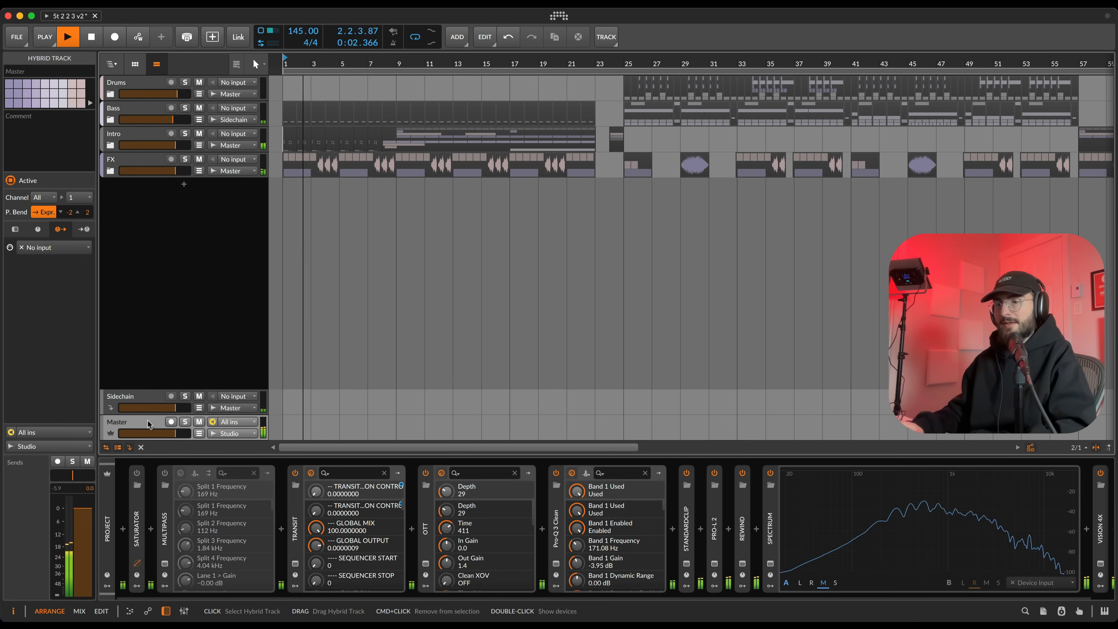
key("space")
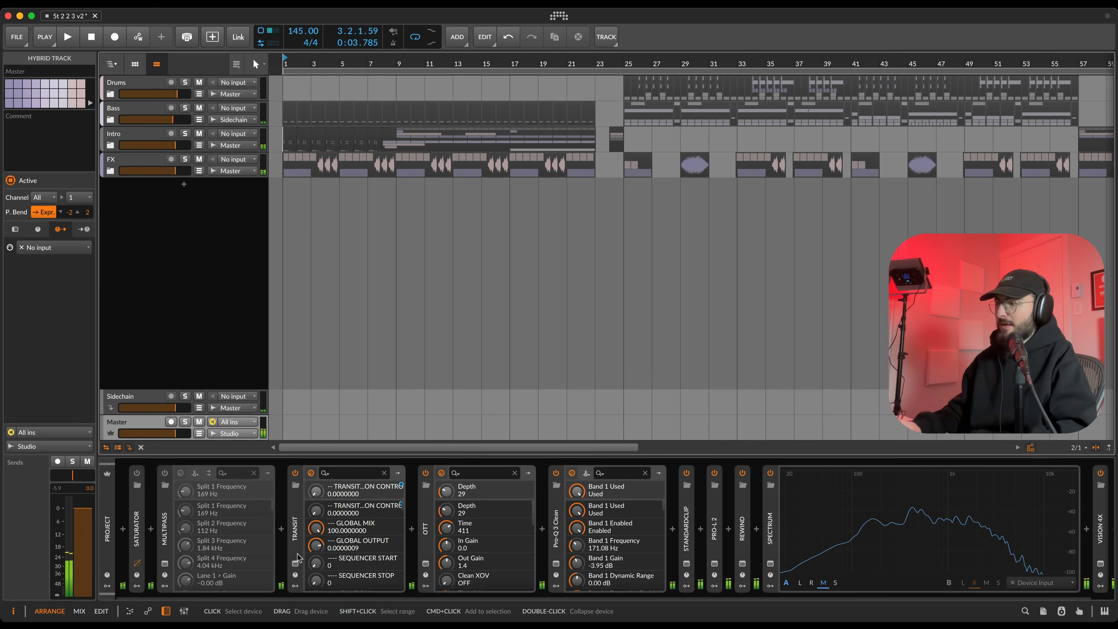
left_click(295, 564)
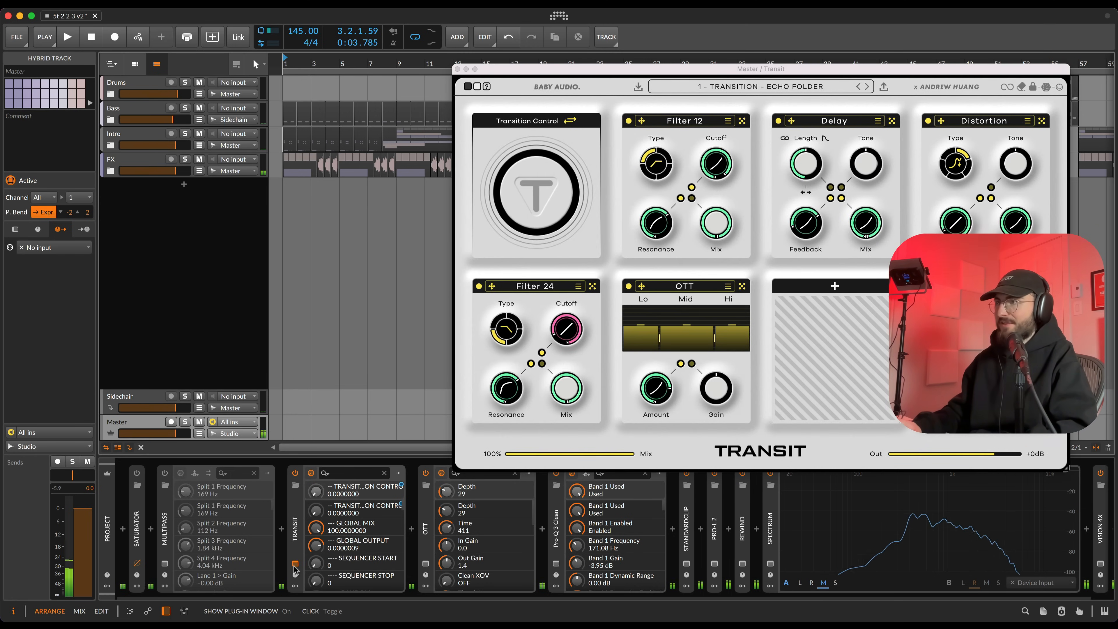
key("a")
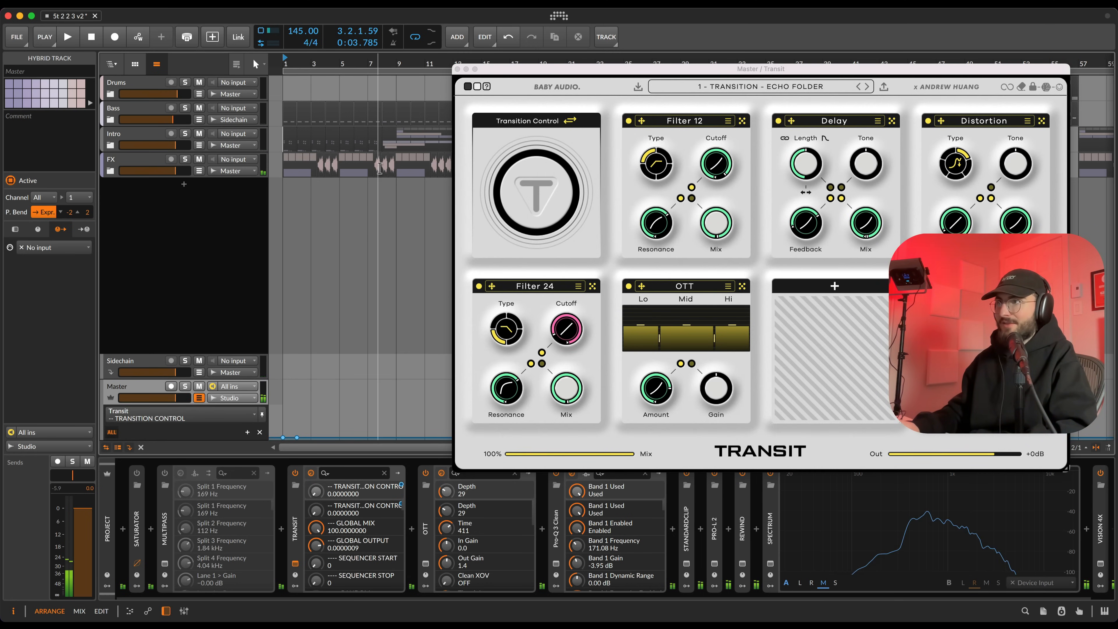
left_click(458, 70)
scroll(328, 374, "down", 2)
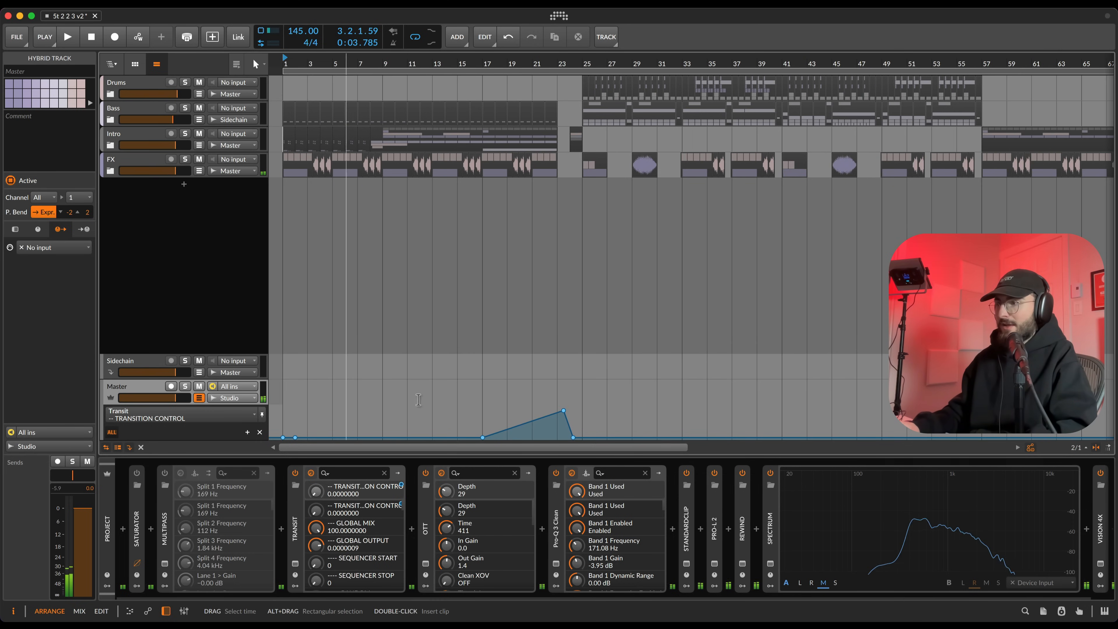
Step: Play the arrangement from bar 19 through the Master's Transition Control ramp into the drop, checking the Transit plug-in window
mouse_move(487, 417)
left_mouse_down()
mouse_move(581, 414)
mouse_move(507, 418)
left_mouse_up()
left_click(506, 414)
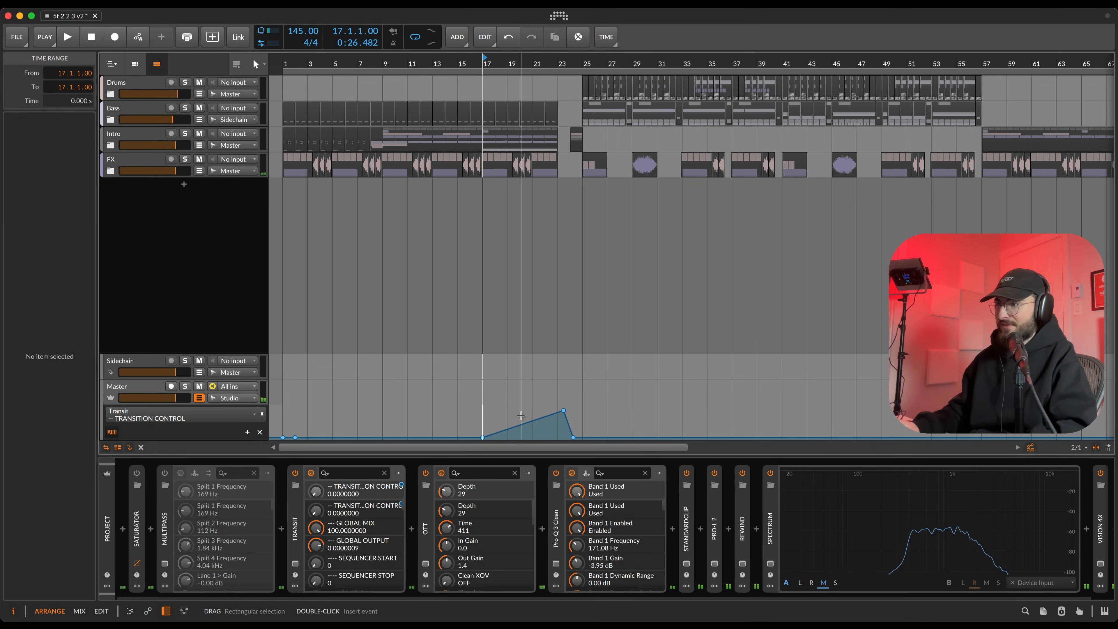
key("space")
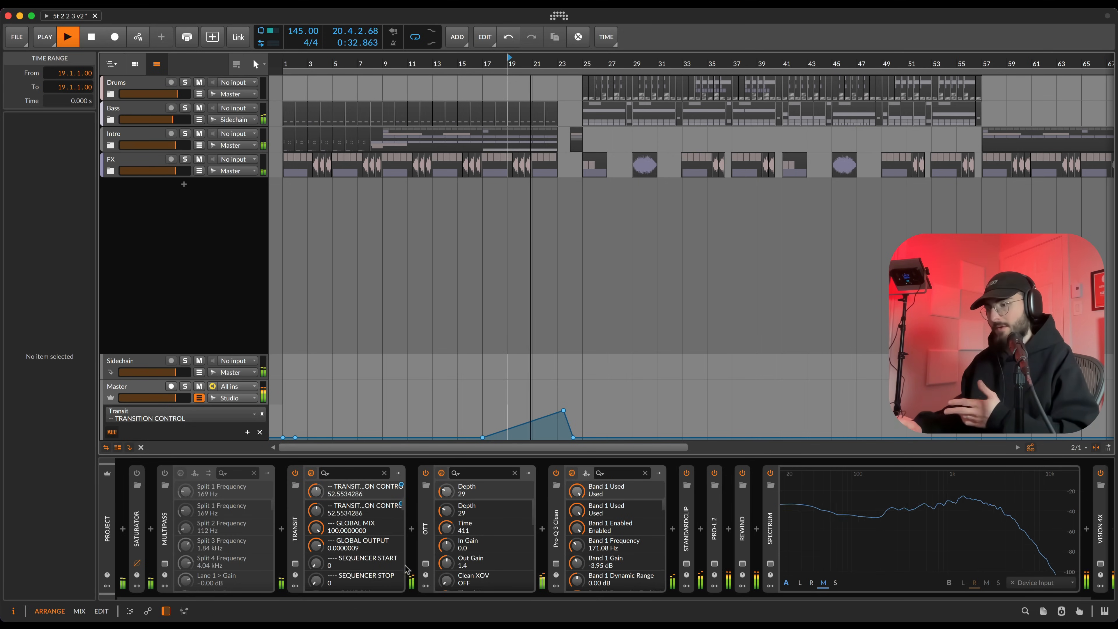
left_click(295, 563)
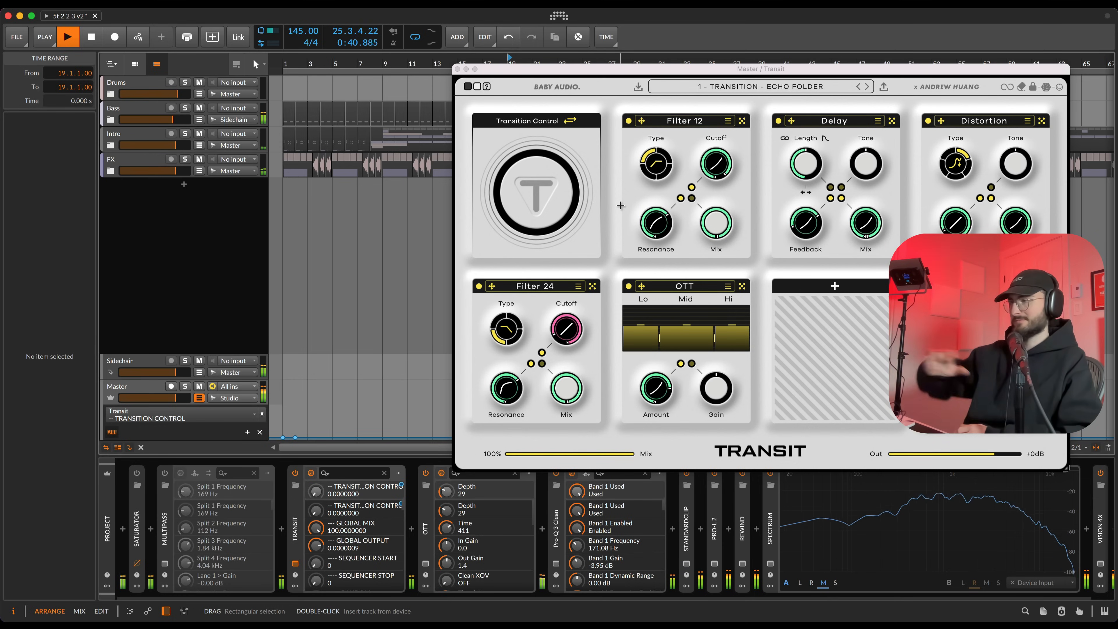
left_click(457, 70)
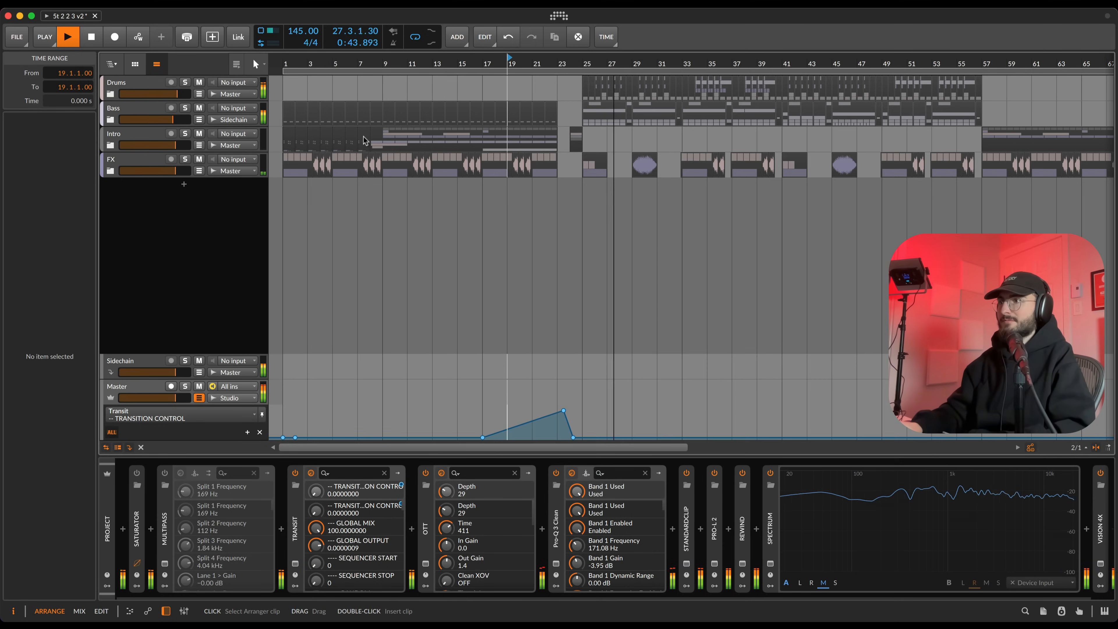
Step: Hide the Master track's automation lane while playing the arrangement briefly from bar 9
left_click(387, 169)
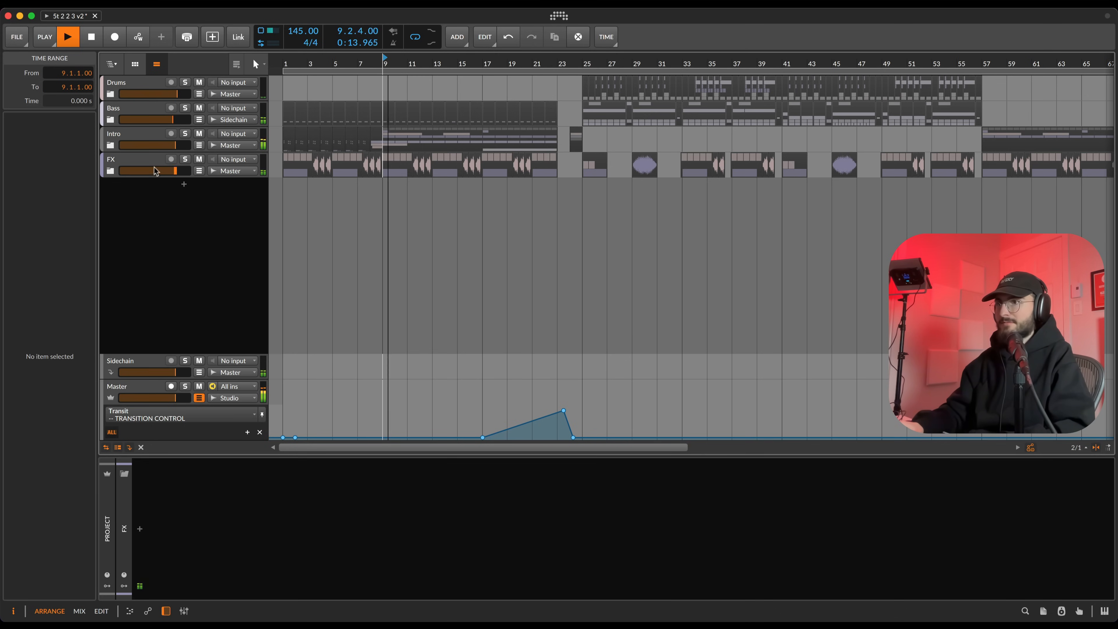
left_click(199, 398)
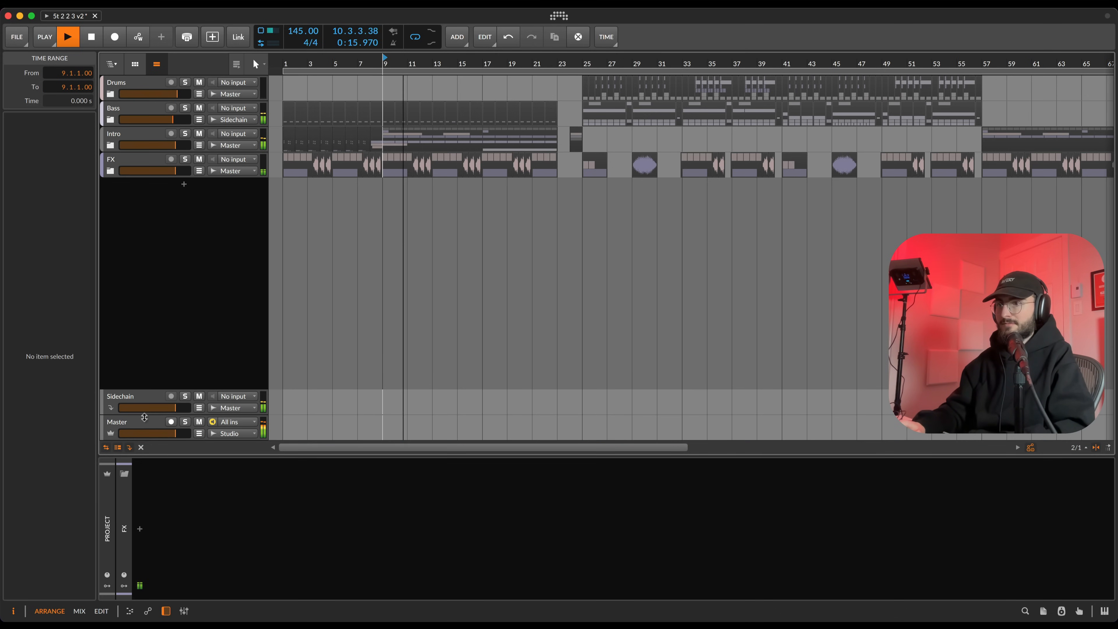
key("space")
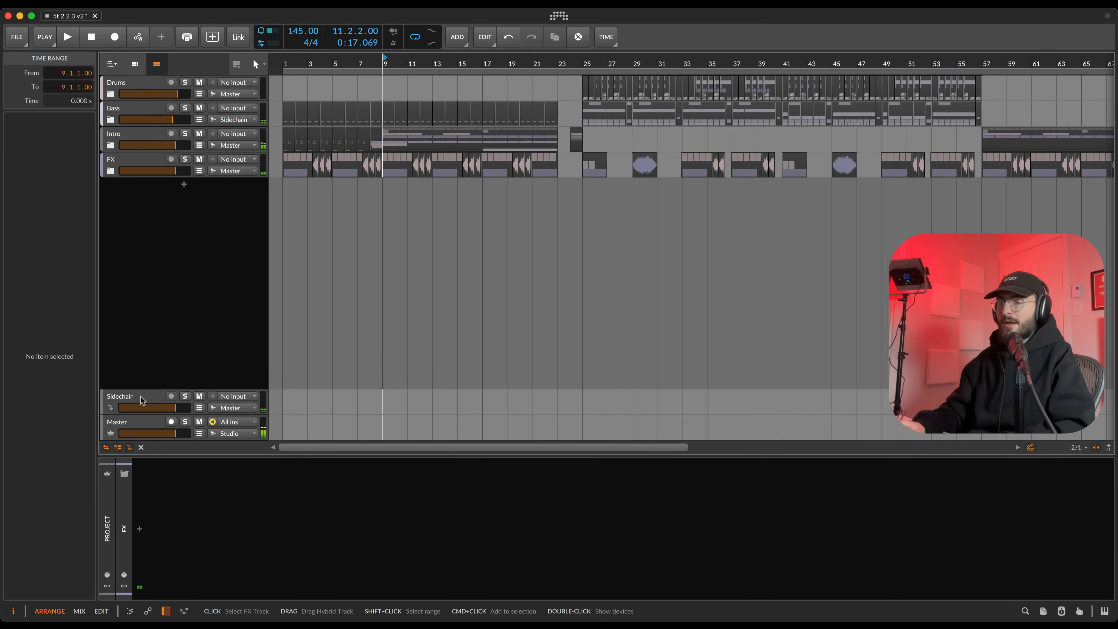
Step: Delete the disabled Duck device from the Sidechain effect track
left_click(140, 397)
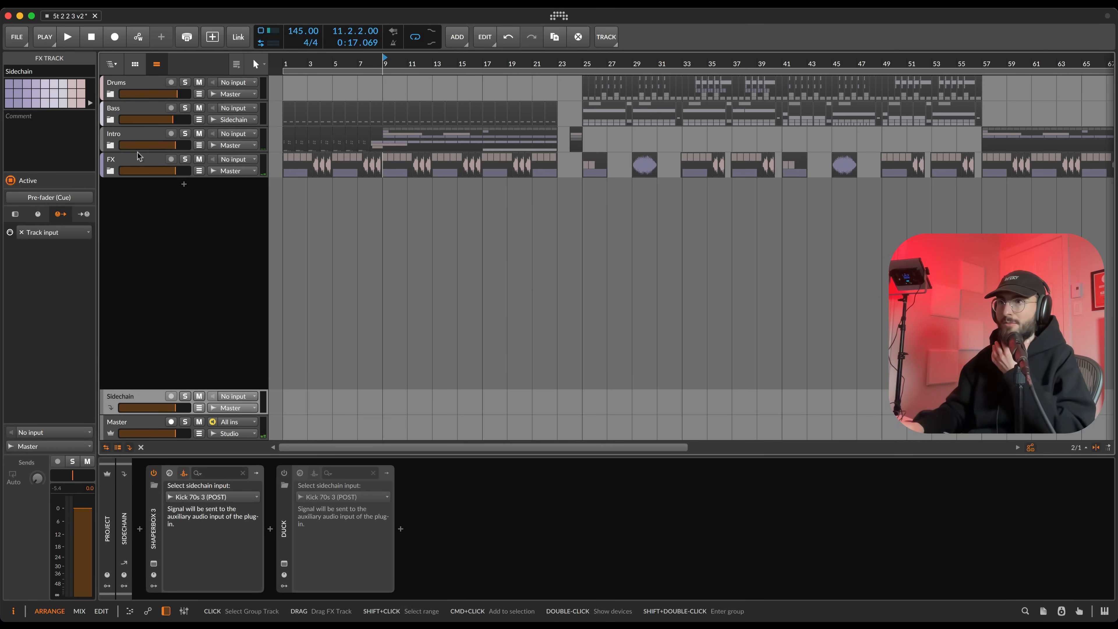
left_click(142, 125)
left_click(152, 396)
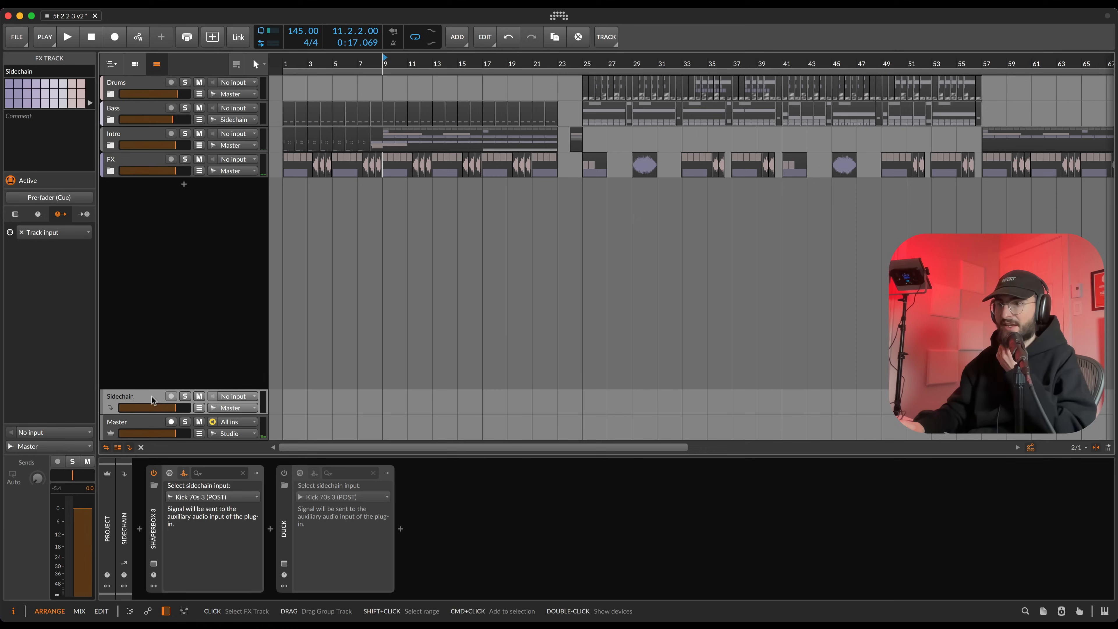
left_click(280, 533)
key("Delete")
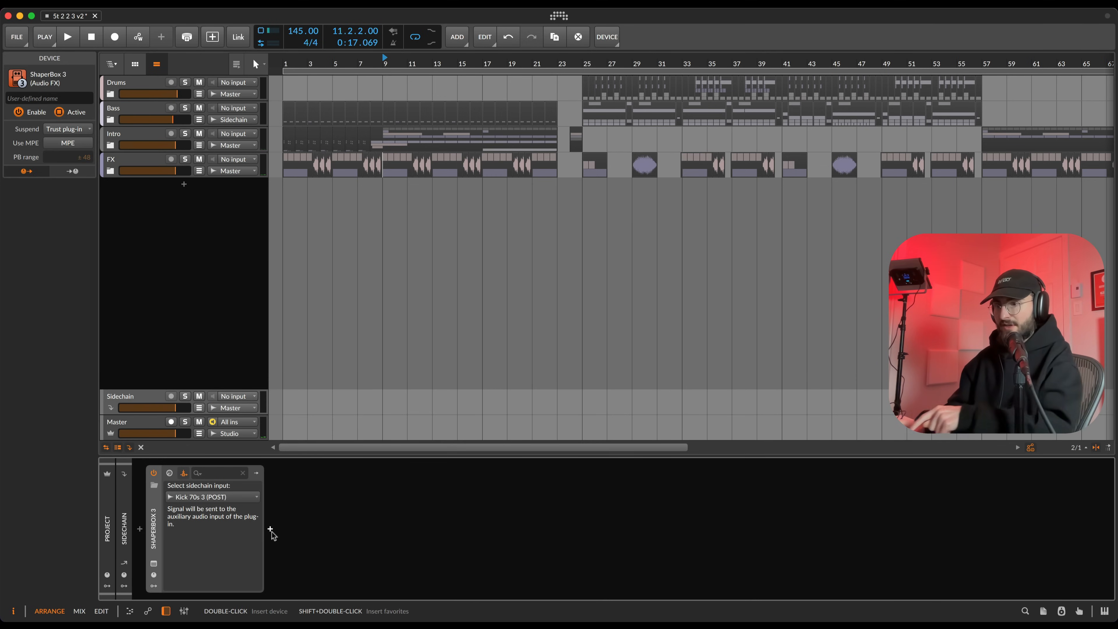
Step: Examine the low- and high-band volume curves in the Sidechain track's ShaperBox 3
left_click(154, 563)
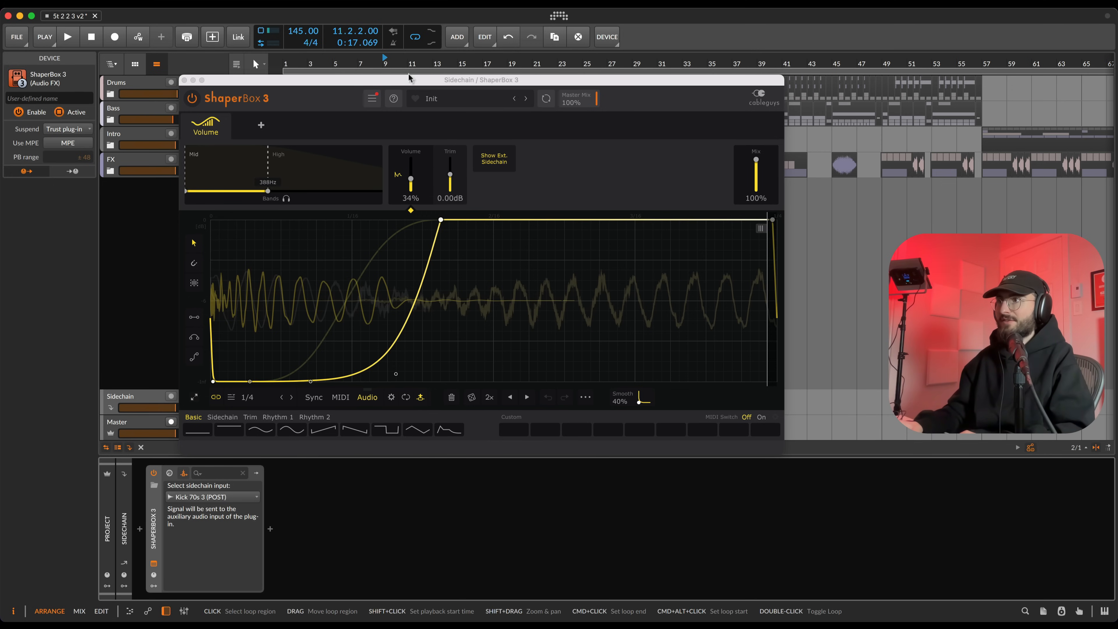
left_click_drag(409, 78, 544, 86)
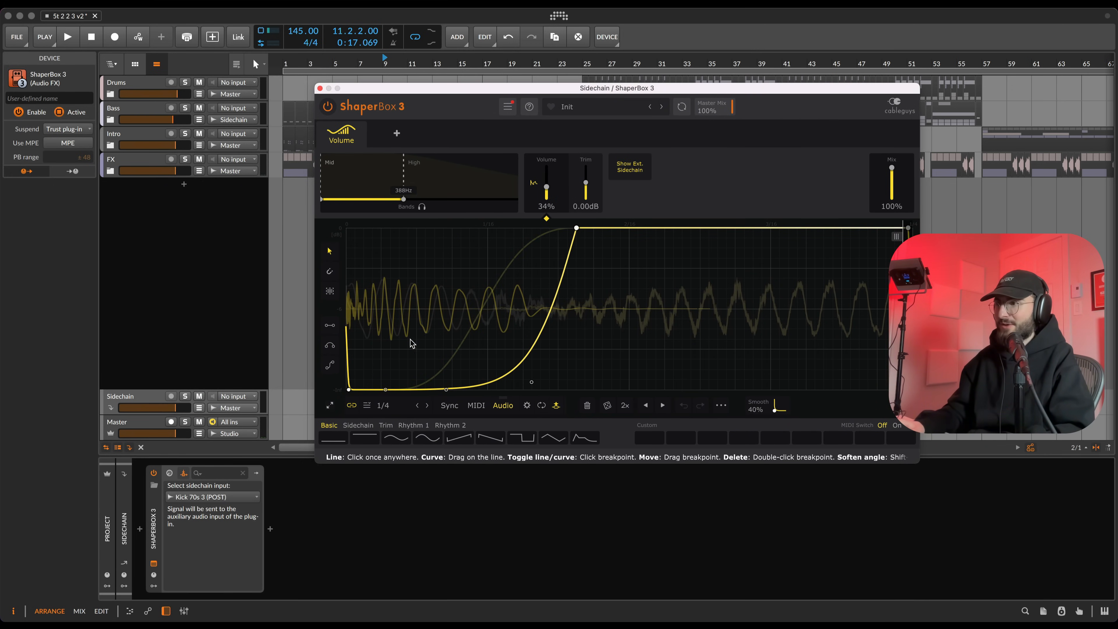
left_click(451, 189)
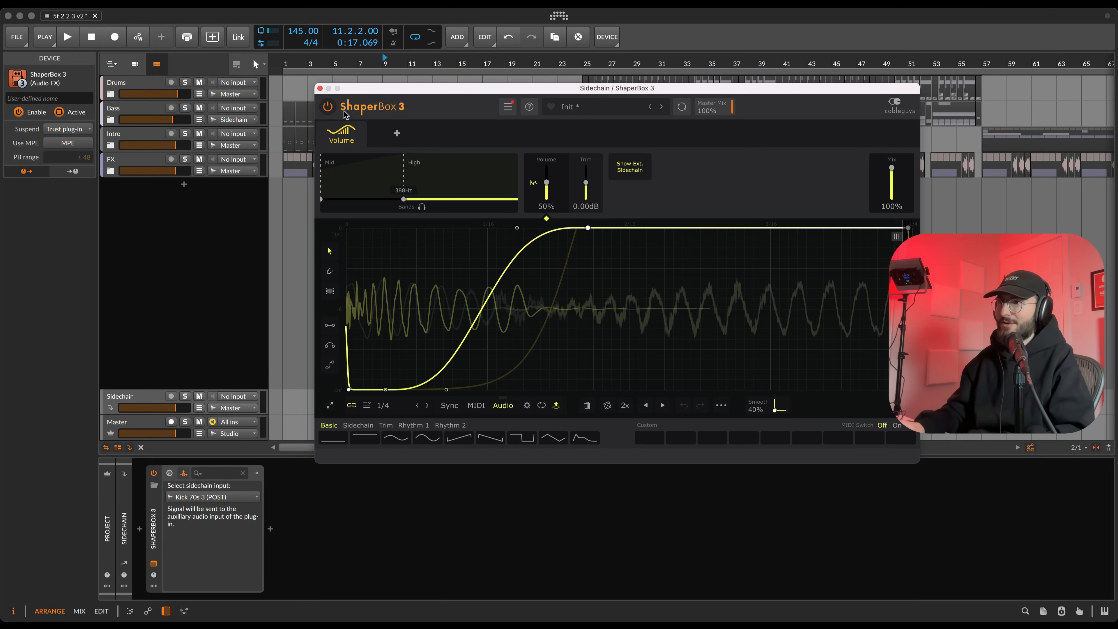
left_click(320, 88)
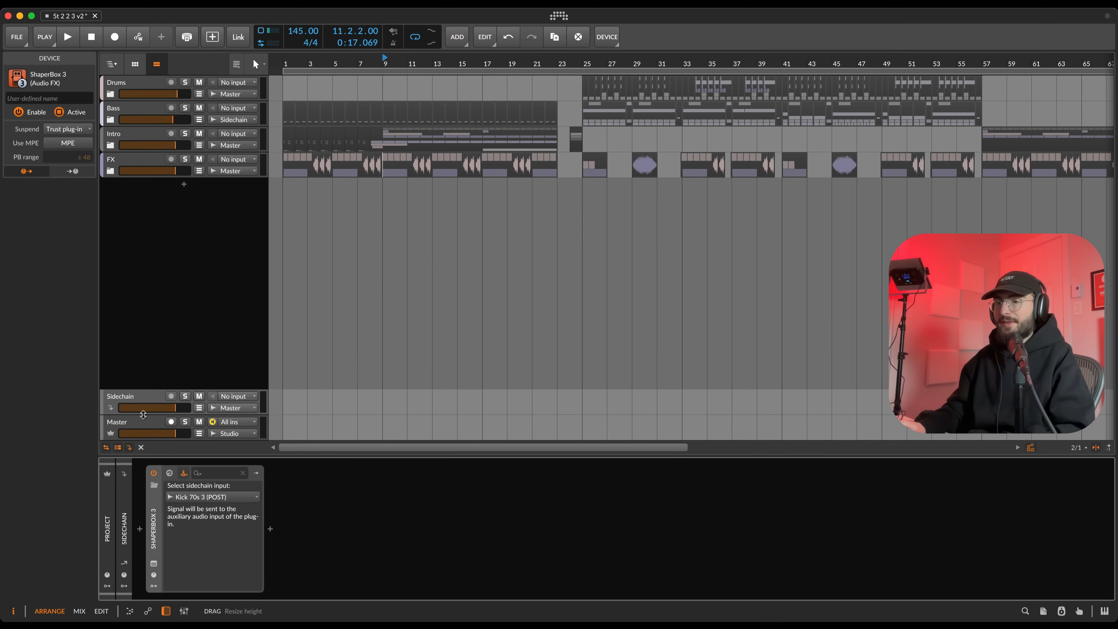
Step: Collapse the Transit device on the Master track and delete the disabled Saturator and Multipass devices
left_click(145, 421)
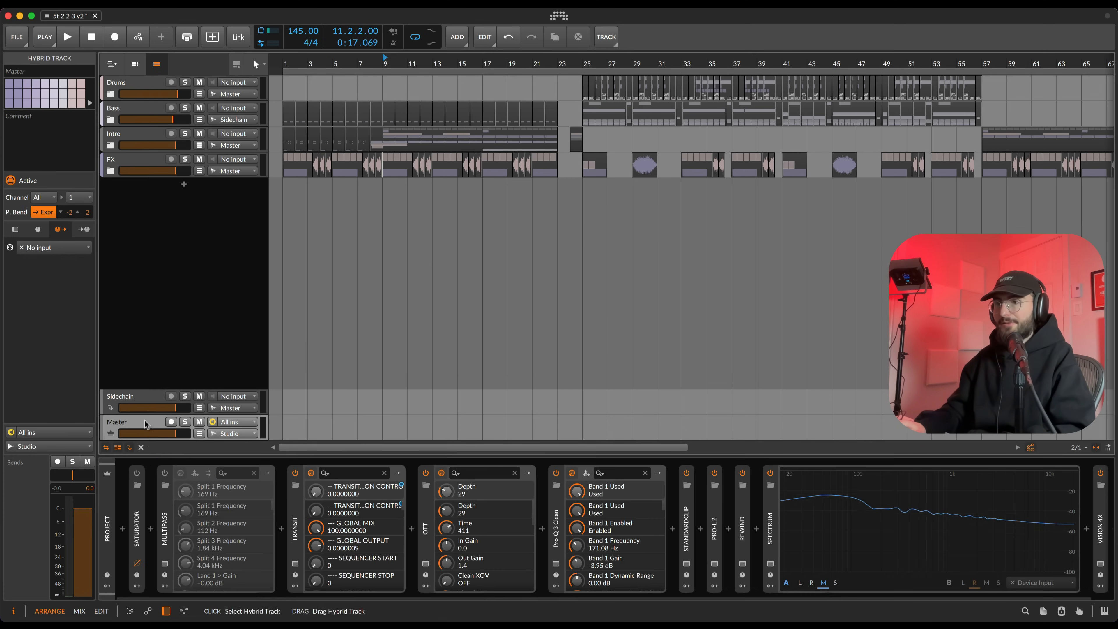
double_click(295, 515)
left_click(164, 533)
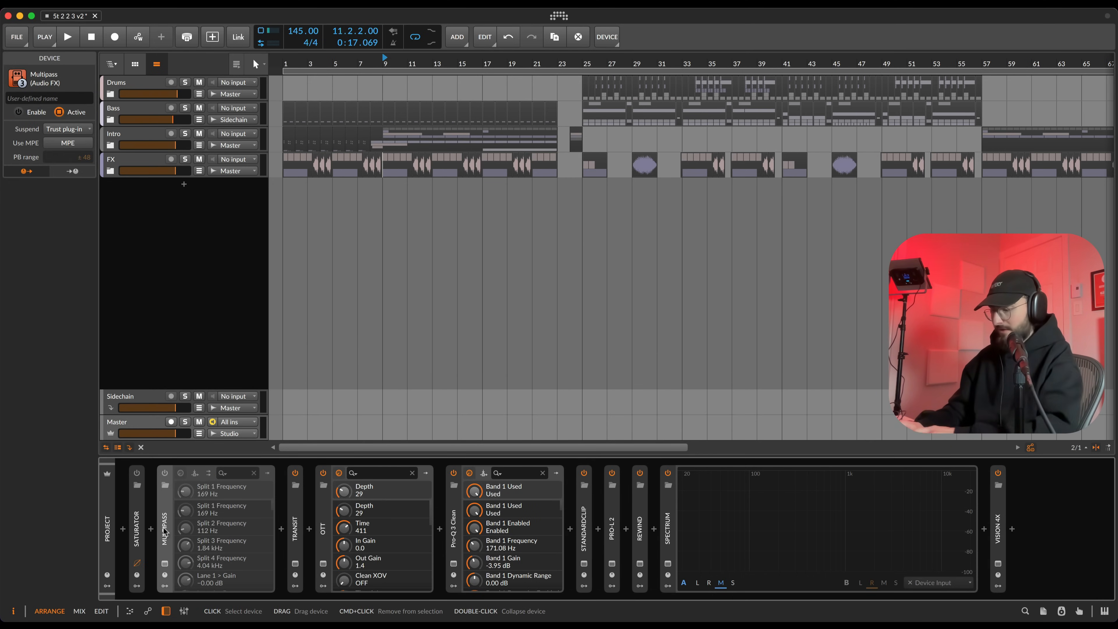
key("Delete")
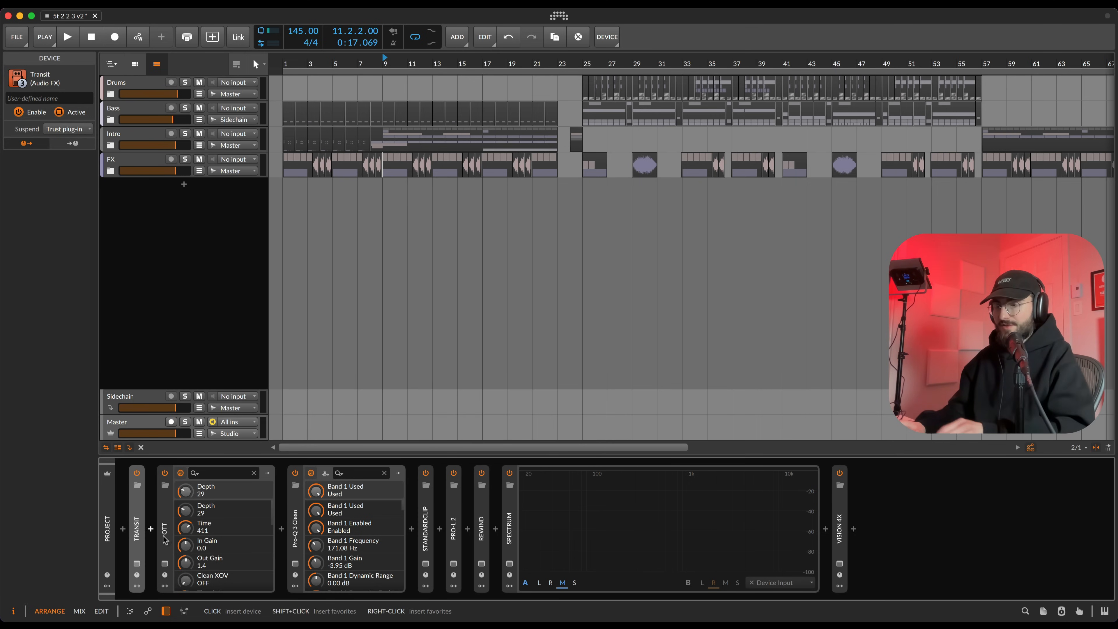
Step: Inspect the Master's OTT settings and its Pro-Q 3 curve, including the low-cut band at 373.90 Hz
left_click(164, 563)
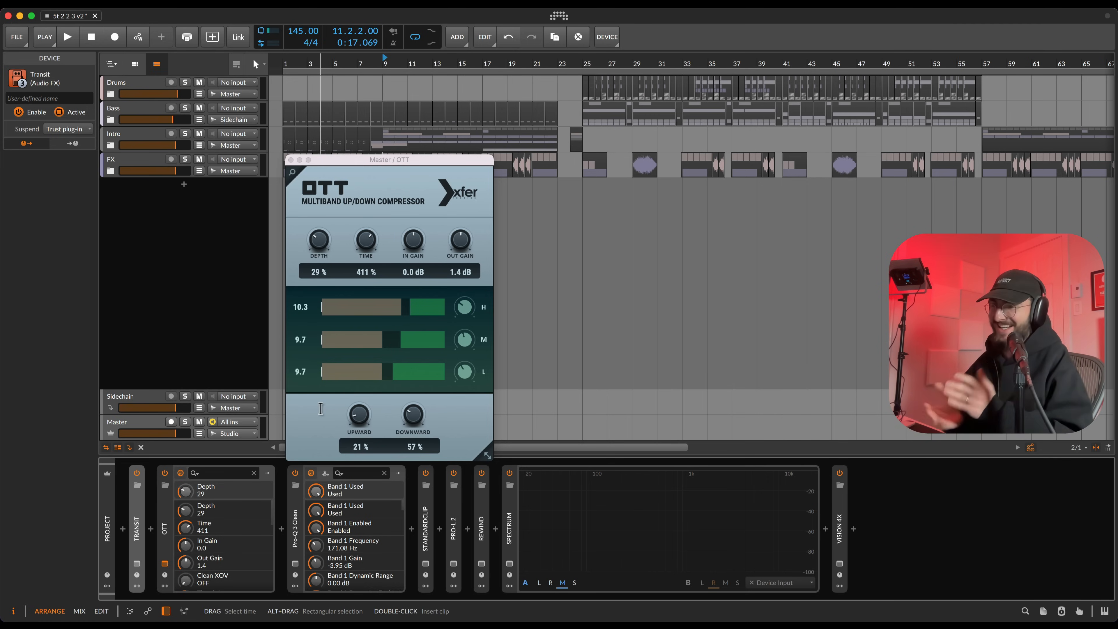
left_click(166, 564)
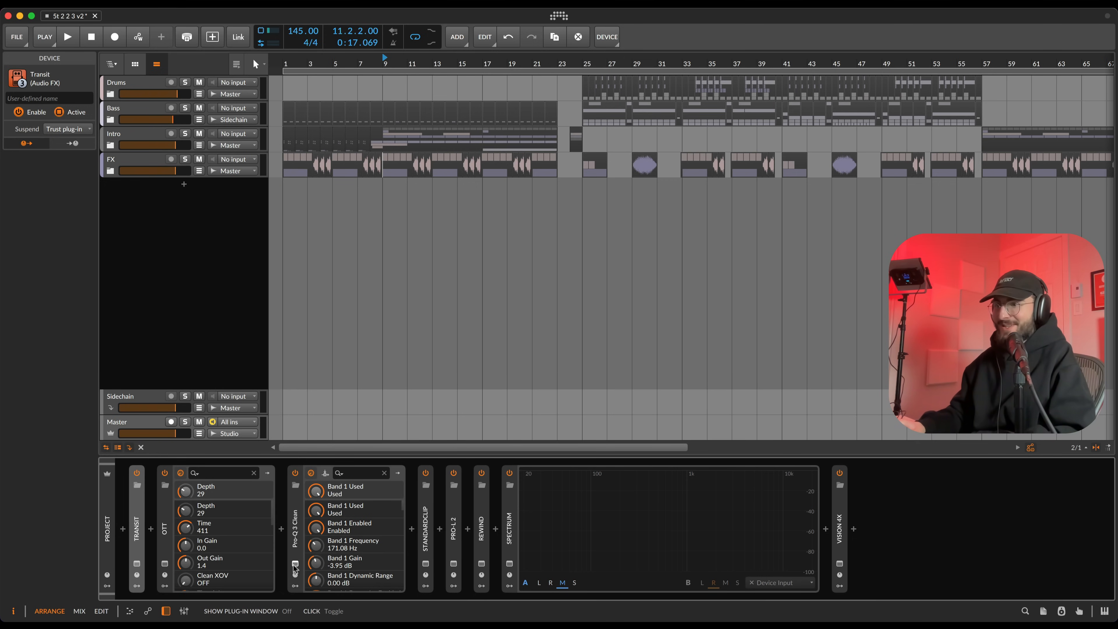
left_click(294, 564)
mouse_move(482, 289)
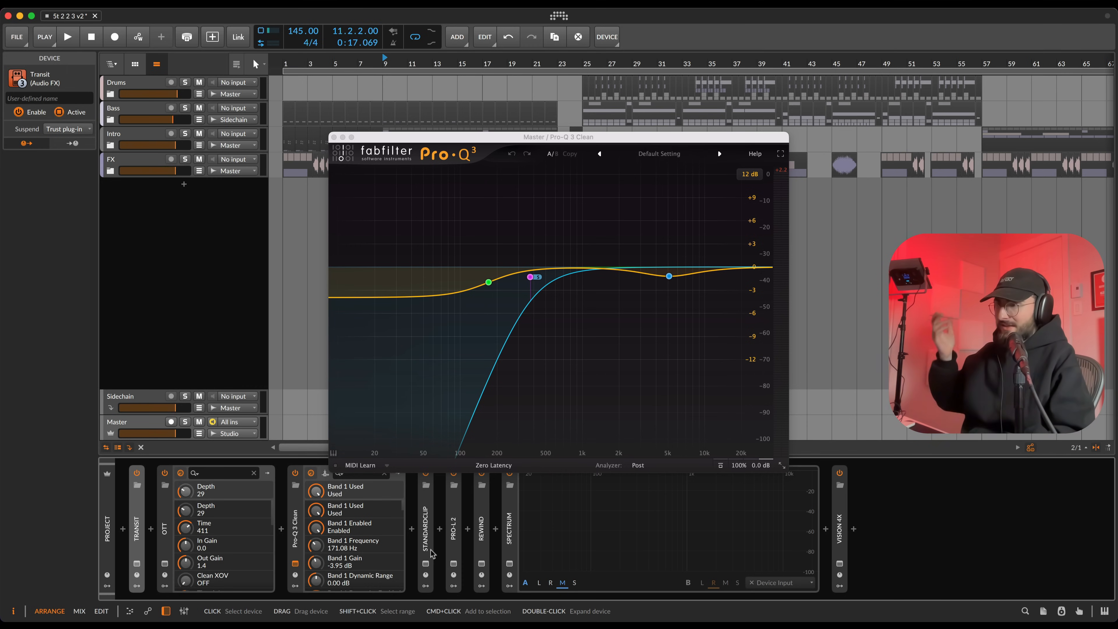
left_click(530, 277)
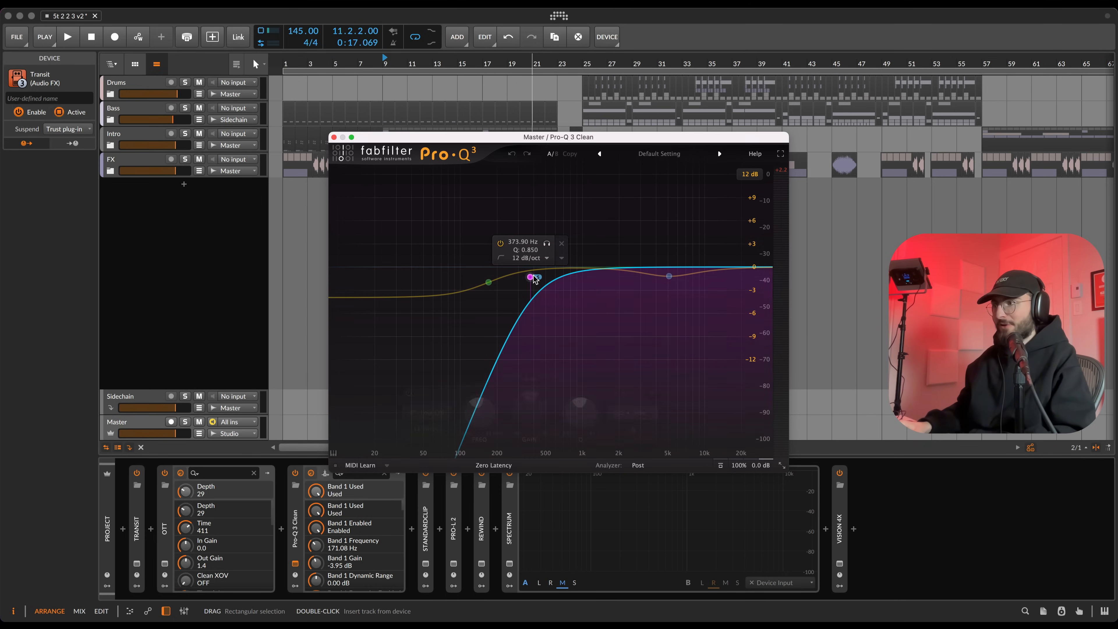
left_click(297, 564)
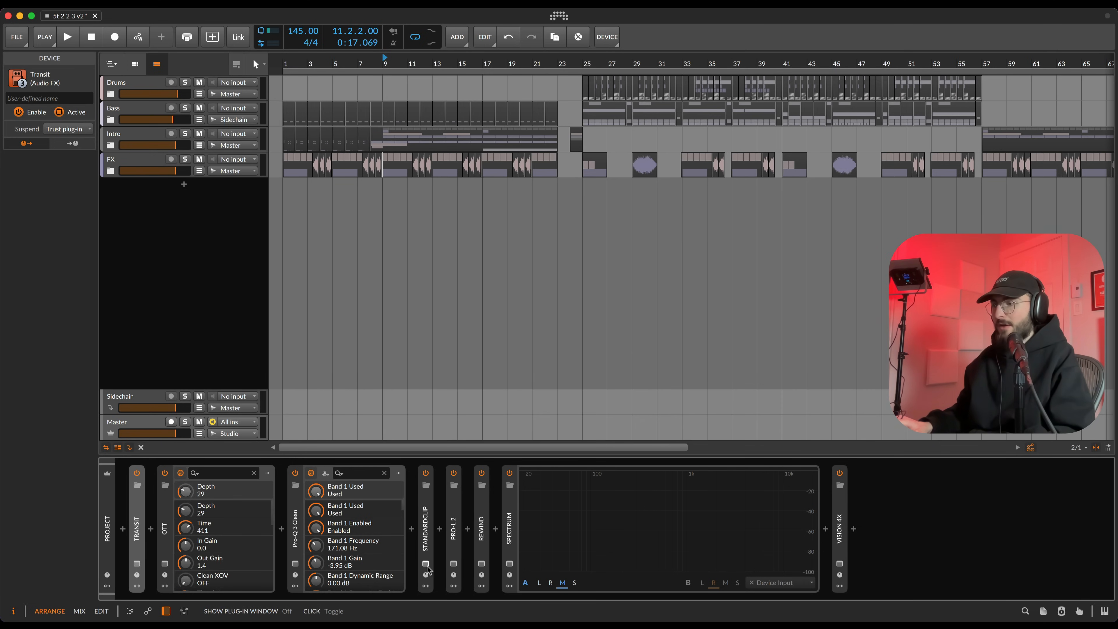
Step: Inspect the input gain and clipping settings of StandardCLIP on the Master track
left_click(426, 564)
mouse_move(413, 260)
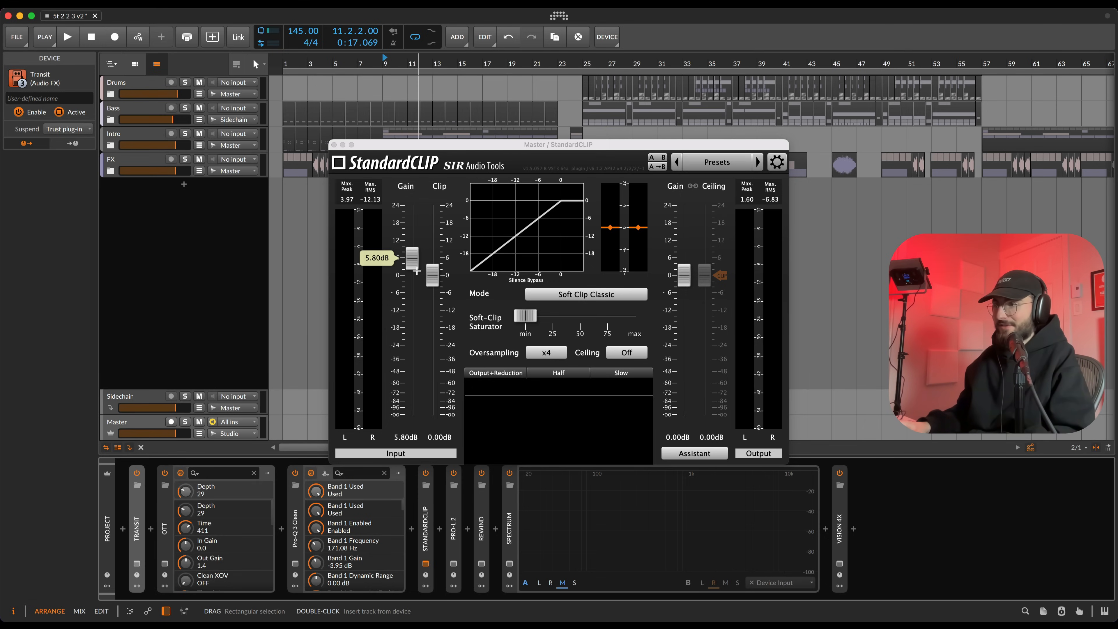
mouse_move(397, 320)
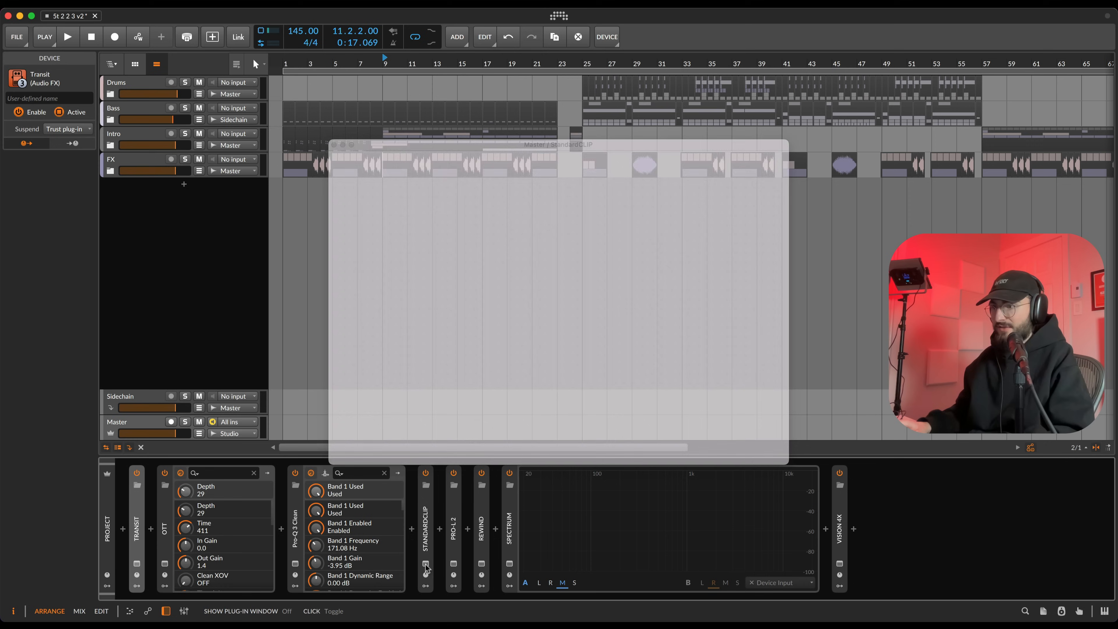
left_click(425, 563)
Step: Inspect the gain and attack settings of the Pro-L 2 limiter on the Master track
left_click(453, 563)
mouse_move(309, 335)
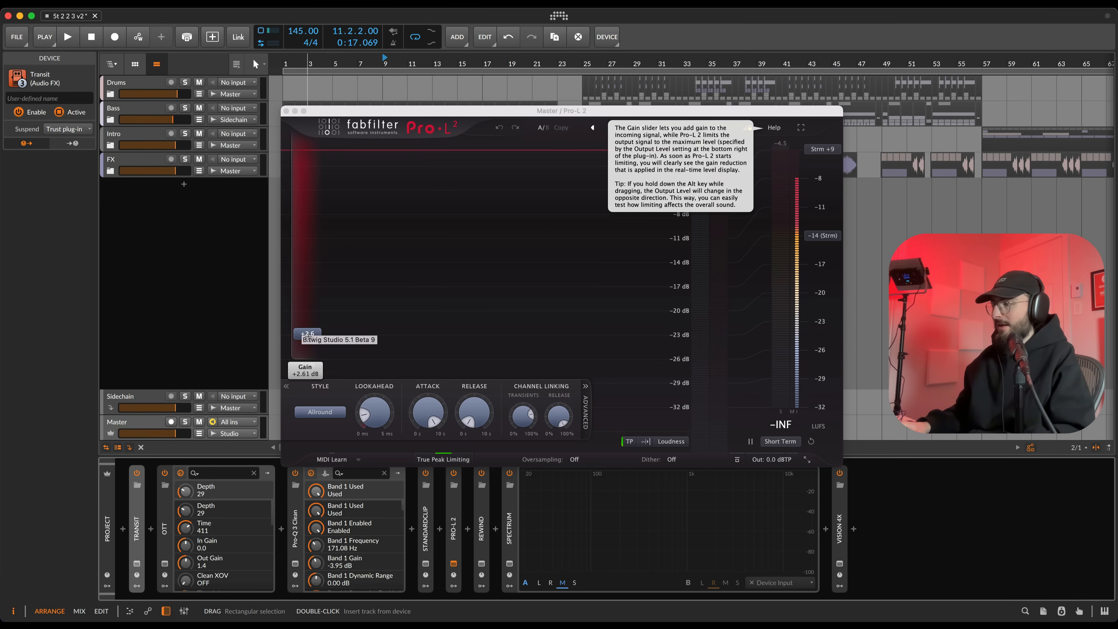
mouse_move(417, 407)
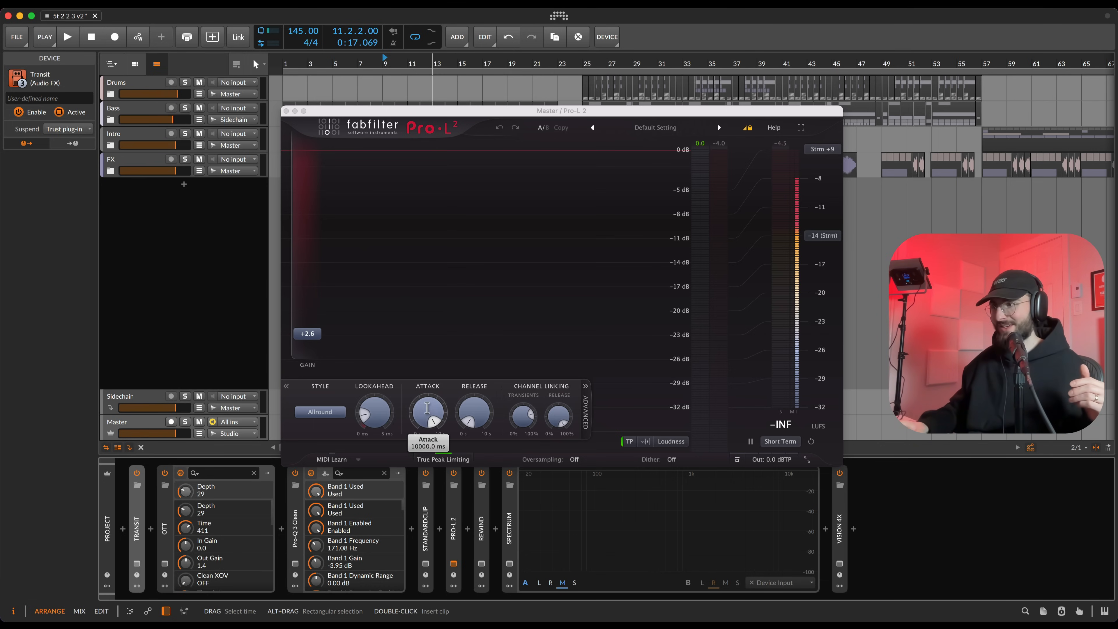
left_click_drag(418, 406, 404, 414)
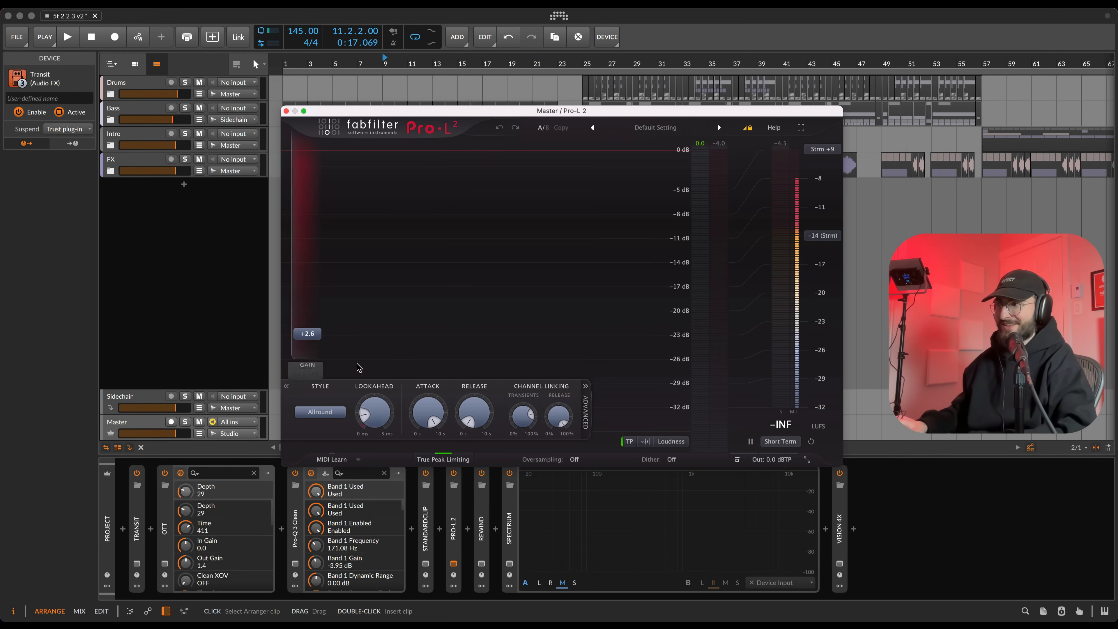
Step: Play the drop from bar 25 to bar 29 to check its loudness and gain reduction in Pro-L 2
left_click(586, 66)
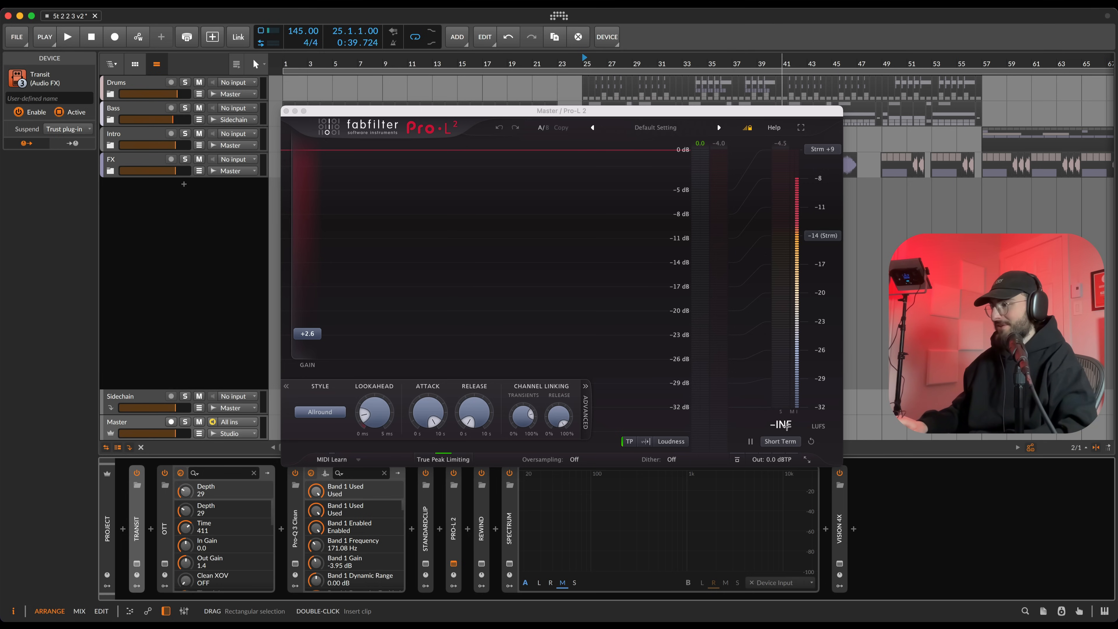
key("space")
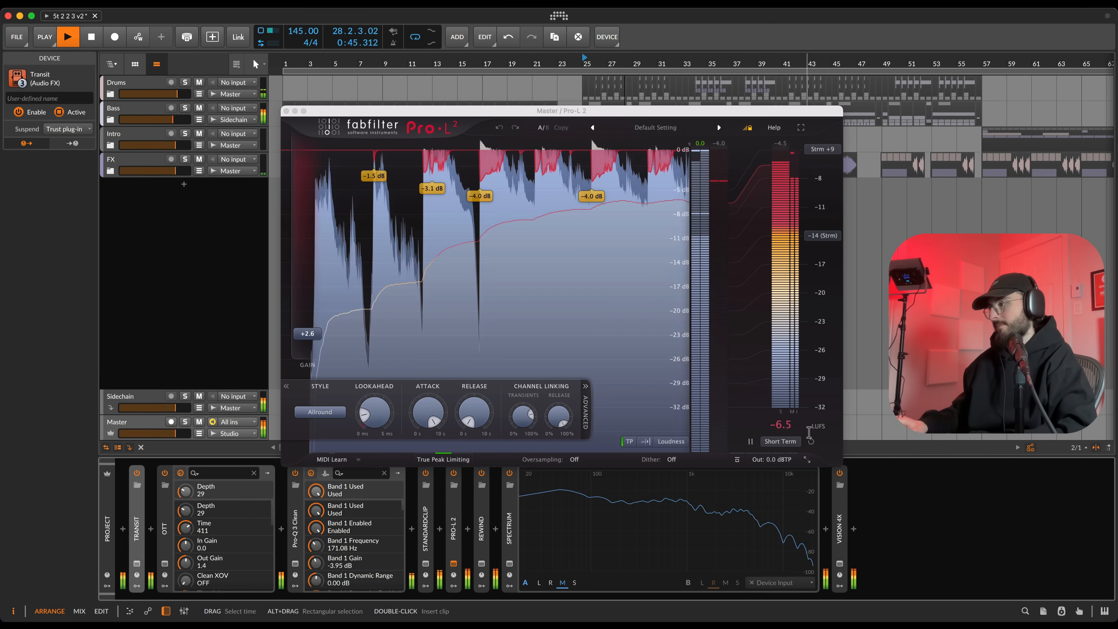
key("space")
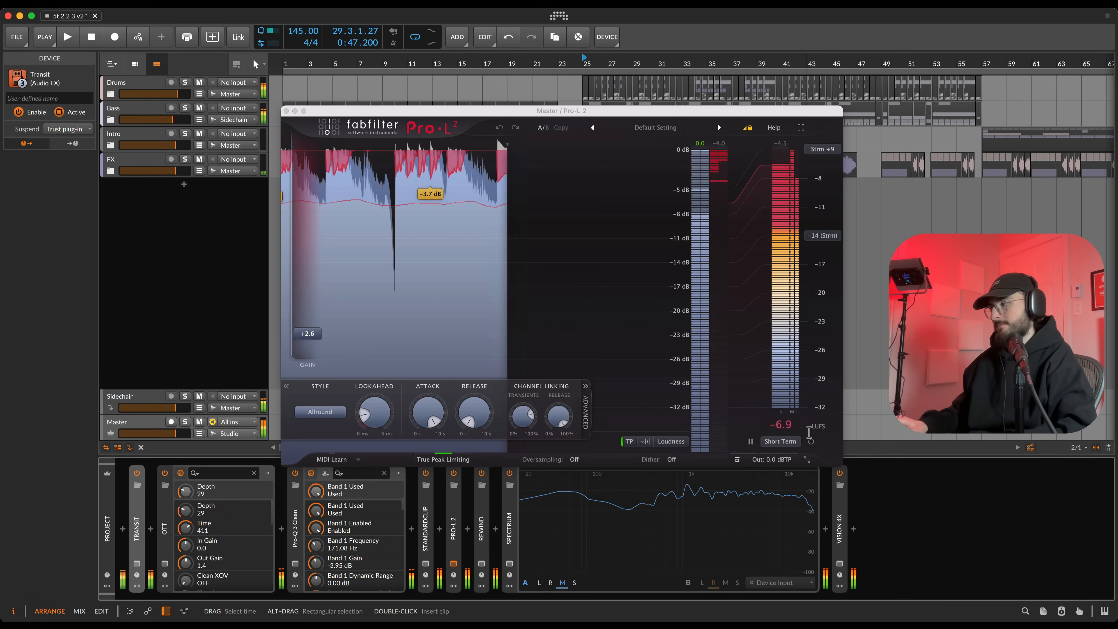
Step: Remove the Rewind device from the Master track's effect chain and collapse the Spectrum device
left_click(287, 110)
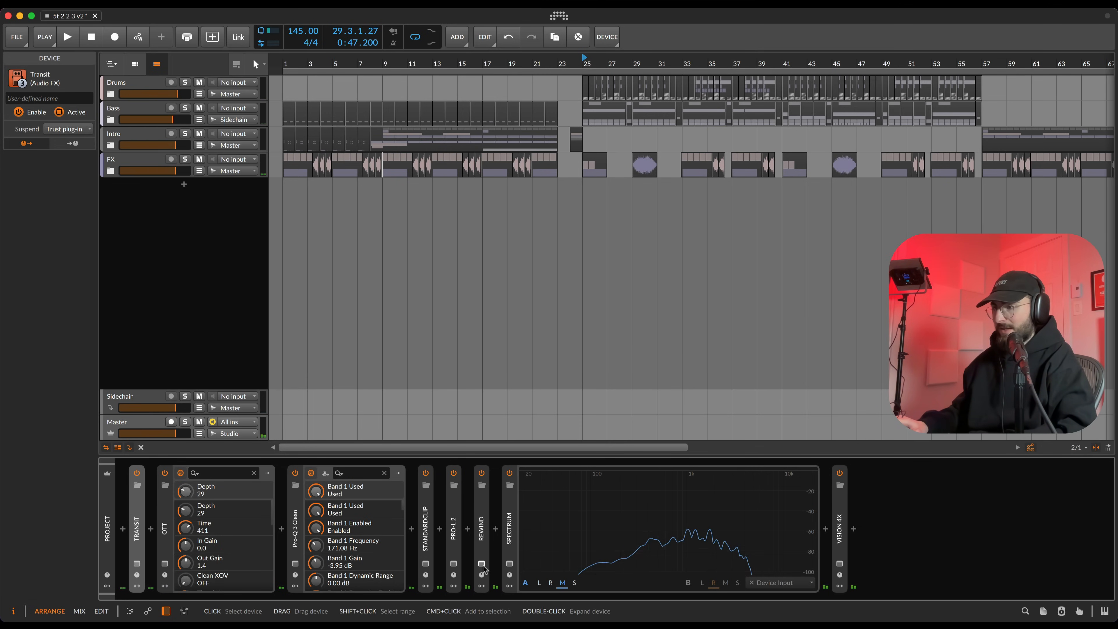
left_click(483, 535)
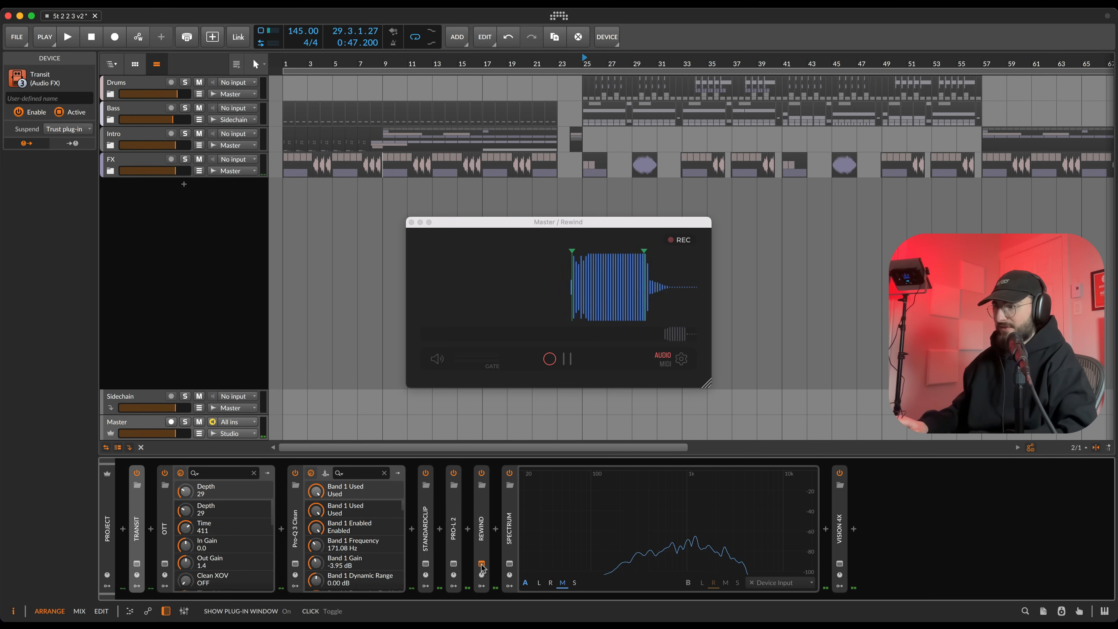
left_click(482, 534)
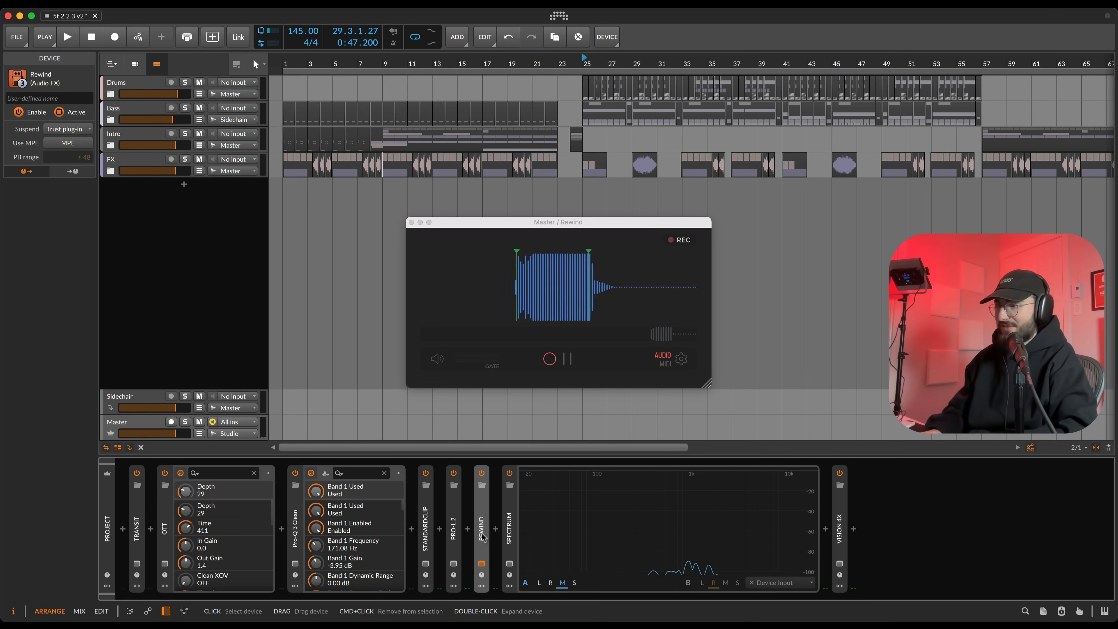
key("Delete")
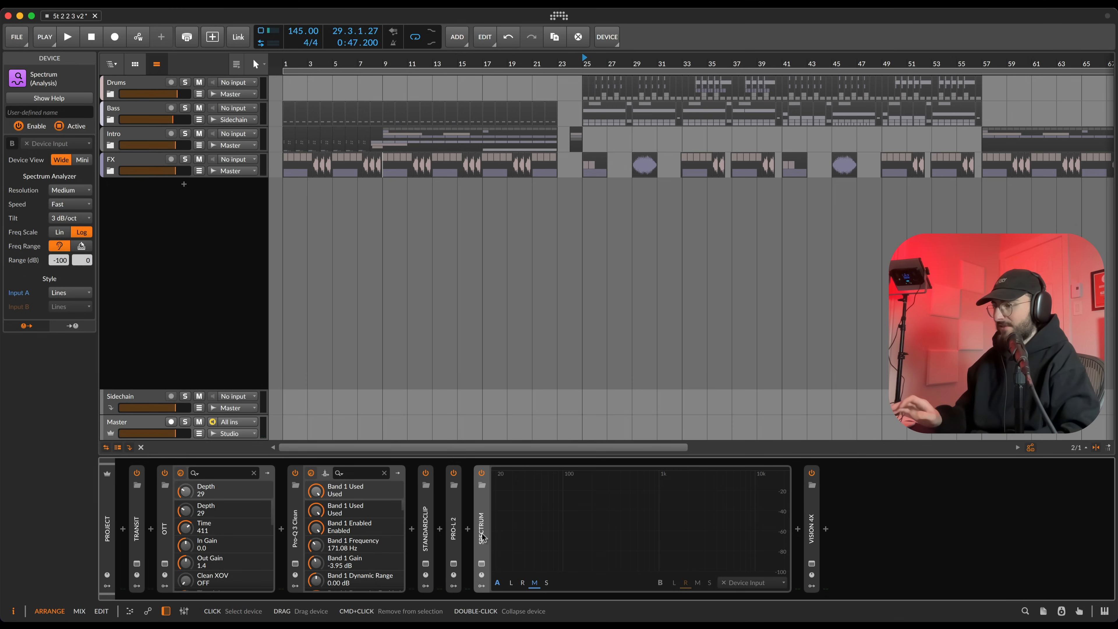
double_click(482, 533)
Step: Play a short part of the drop around bars 29 to 30 and examine its spectrogram and waveform in VISION 4X on the Master
left_click(509, 563)
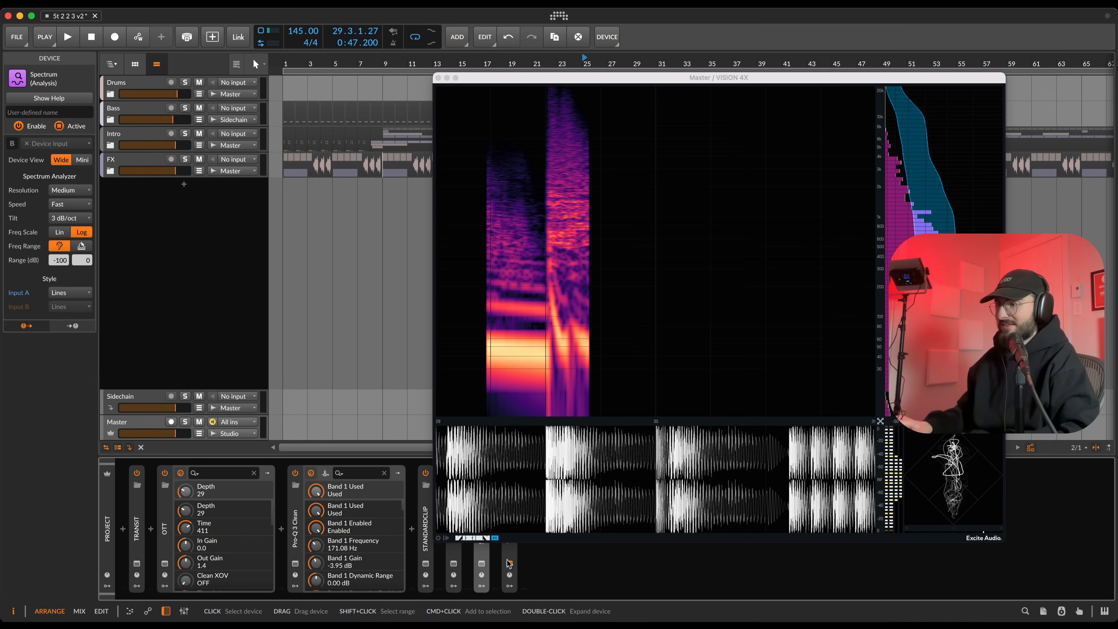
left_click_drag(594, 79, 552, 84)
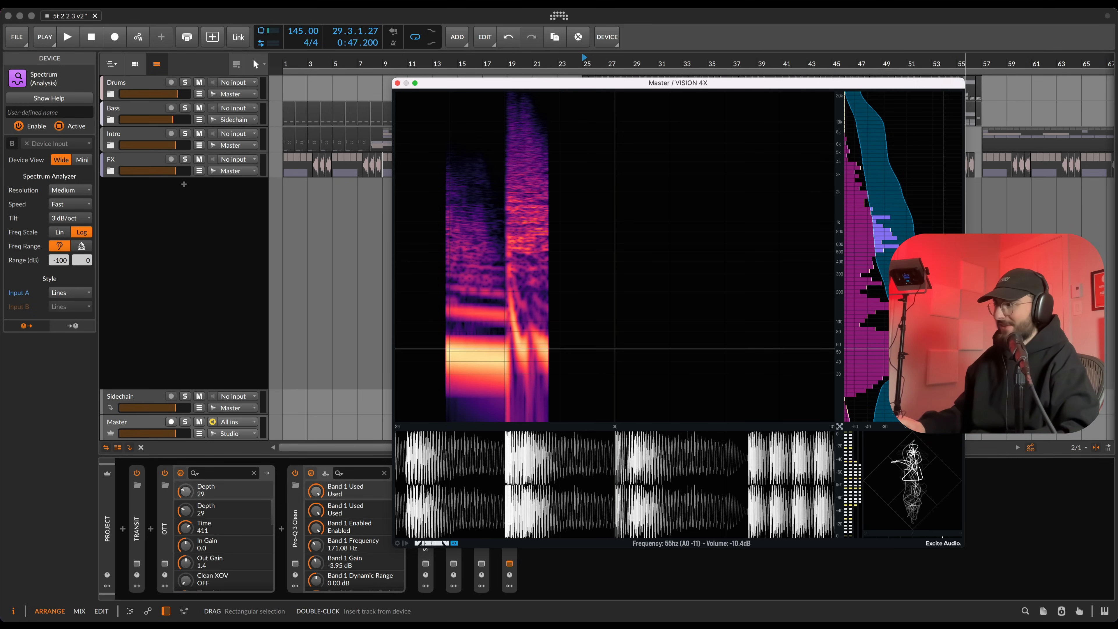
key("space")
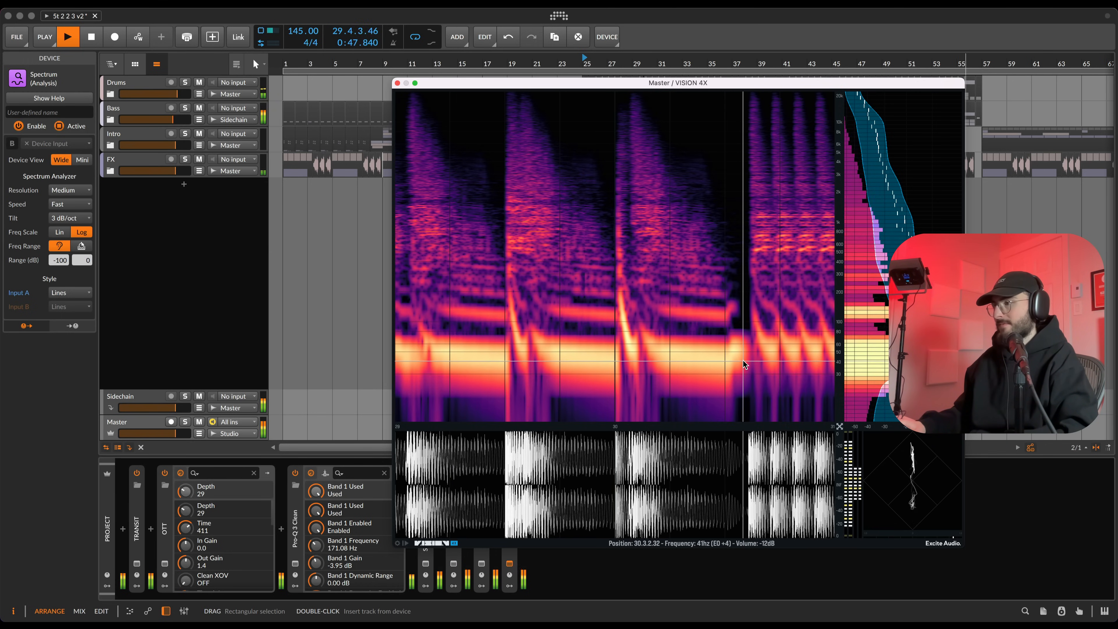
key("space")
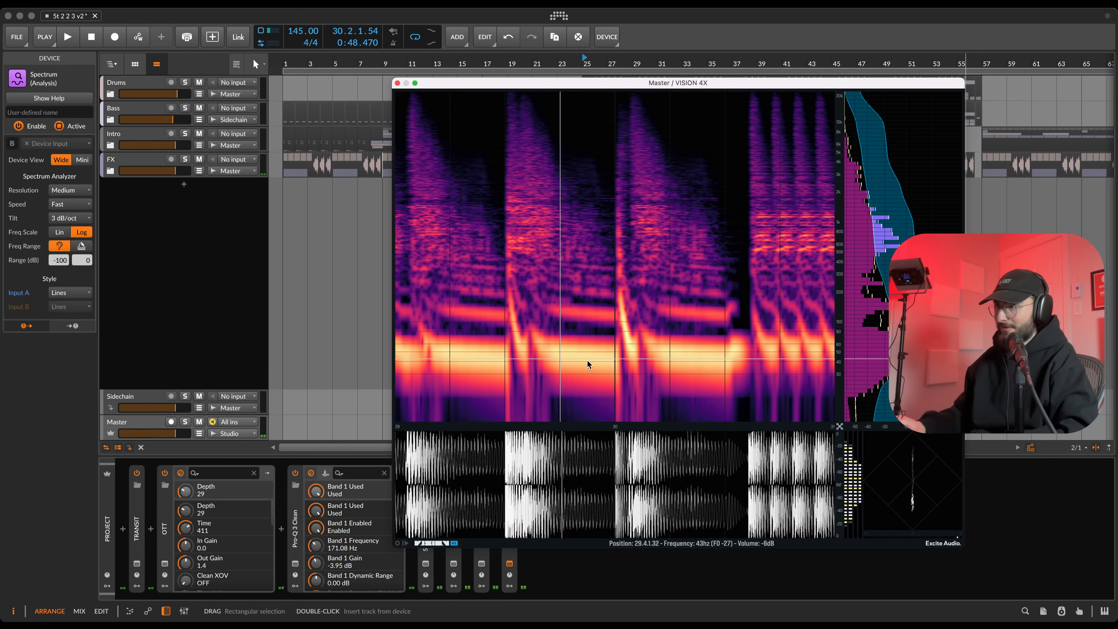
left_click(397, 84)
scroll(524, 260, "down", 10)
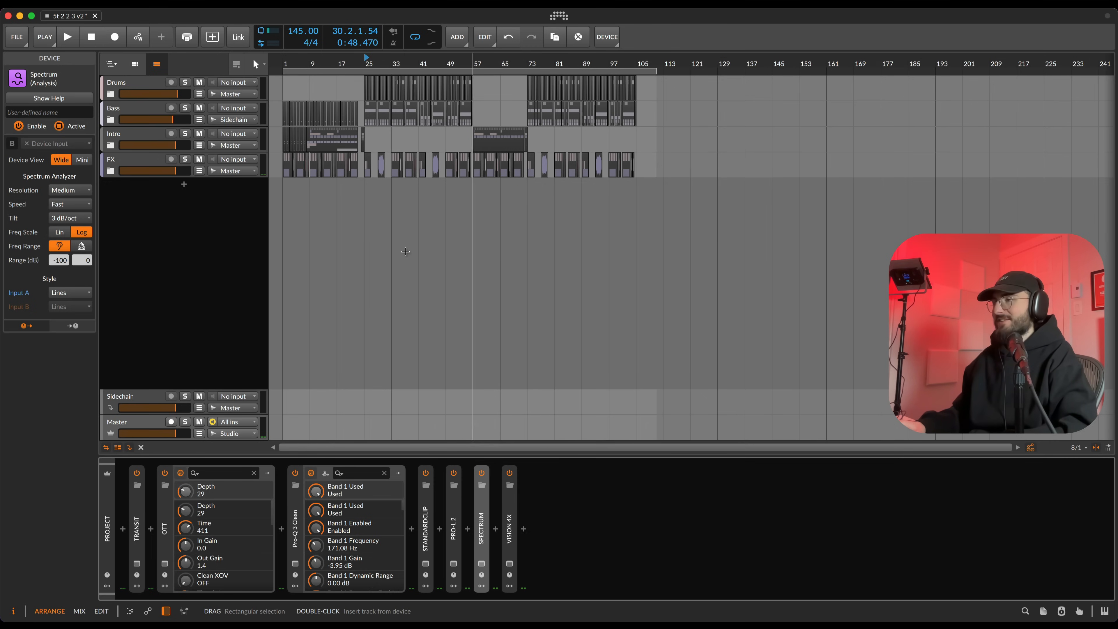